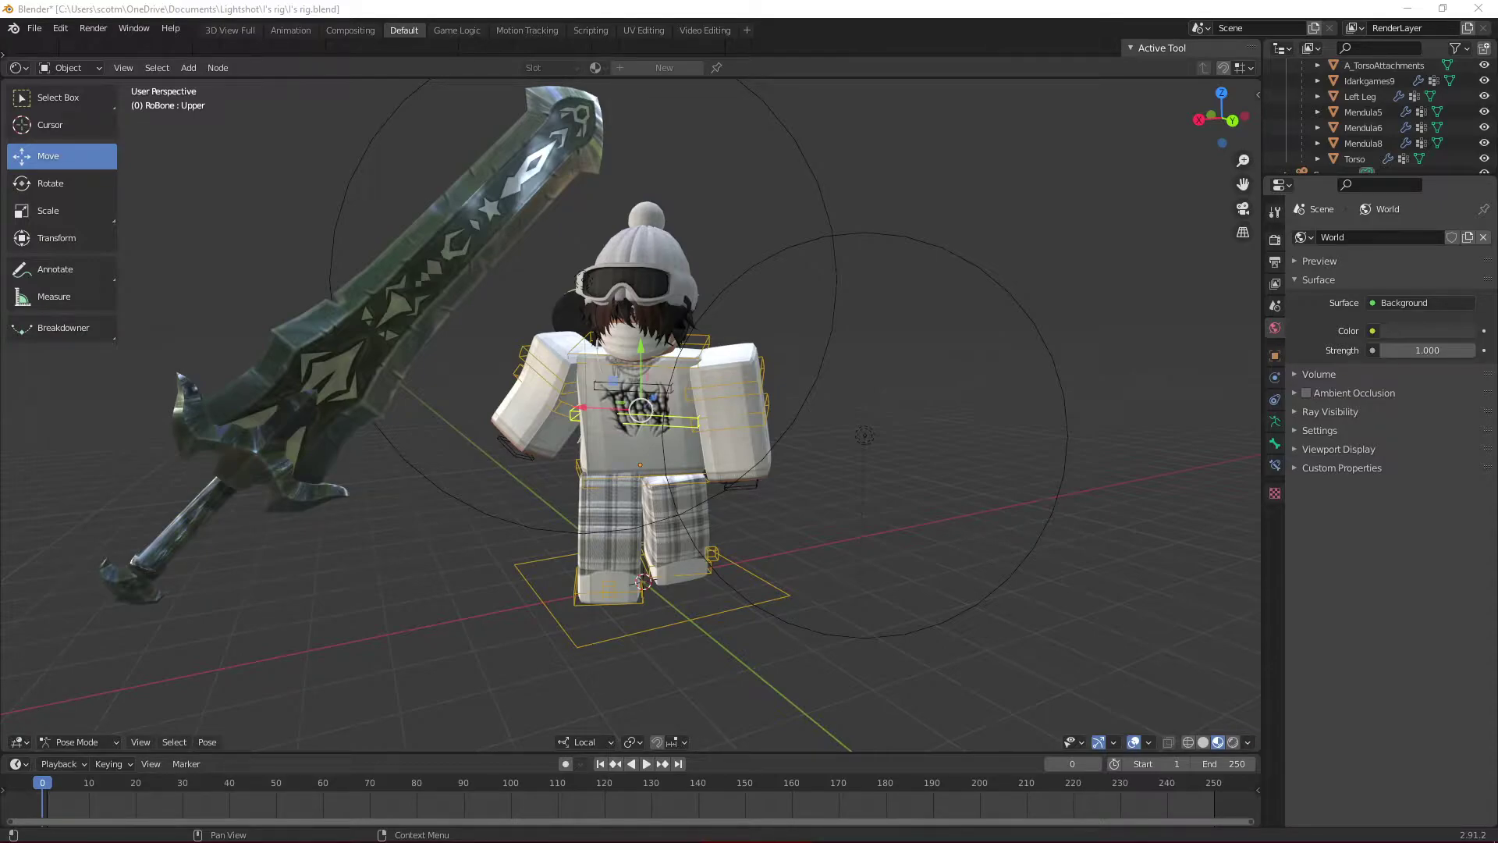
# - Move the character's upper and lower torso bones slightly to adjust the body stance
pyautogui.moveTo(640, 348); pyautogui.dragTo(642, 352)
pyautogui.click(659, 475)
pyautogui.moveTo(640, 408)
pyautogui.mouseDown()
pyautogui.moveTo(644, 440)
pyautogui.moveTo(654, 406)
pyautogui.mouseUp()
pyautogui.click(1243, 210)
# - Rotate the right arm bone to raise the arm away from the torso
pyautogui.click(39, 184)
pyautogui.click(672, 415)
pyautogui.click(673, 414)
pyautogui.click(501, 365)
pyautogui.moveTo(502, 365); pyautogui.dragTo(414, 312)
# - Move the right arm bone so the arm lines up with the shoulder, and check it in camera view
pyautogui.click(48, 156)
pyautogui.moveTo(421, 352); pyautogui.dragTo(593, 367, button='middle')
pyautogui.moveTo(518, 343); pyautogui.dragTo(538, 351)
pyautogui.moveTo(734, 363); pyautogui.dragTo(588, 354, button='middle')
pyautogui.press('KP_0')
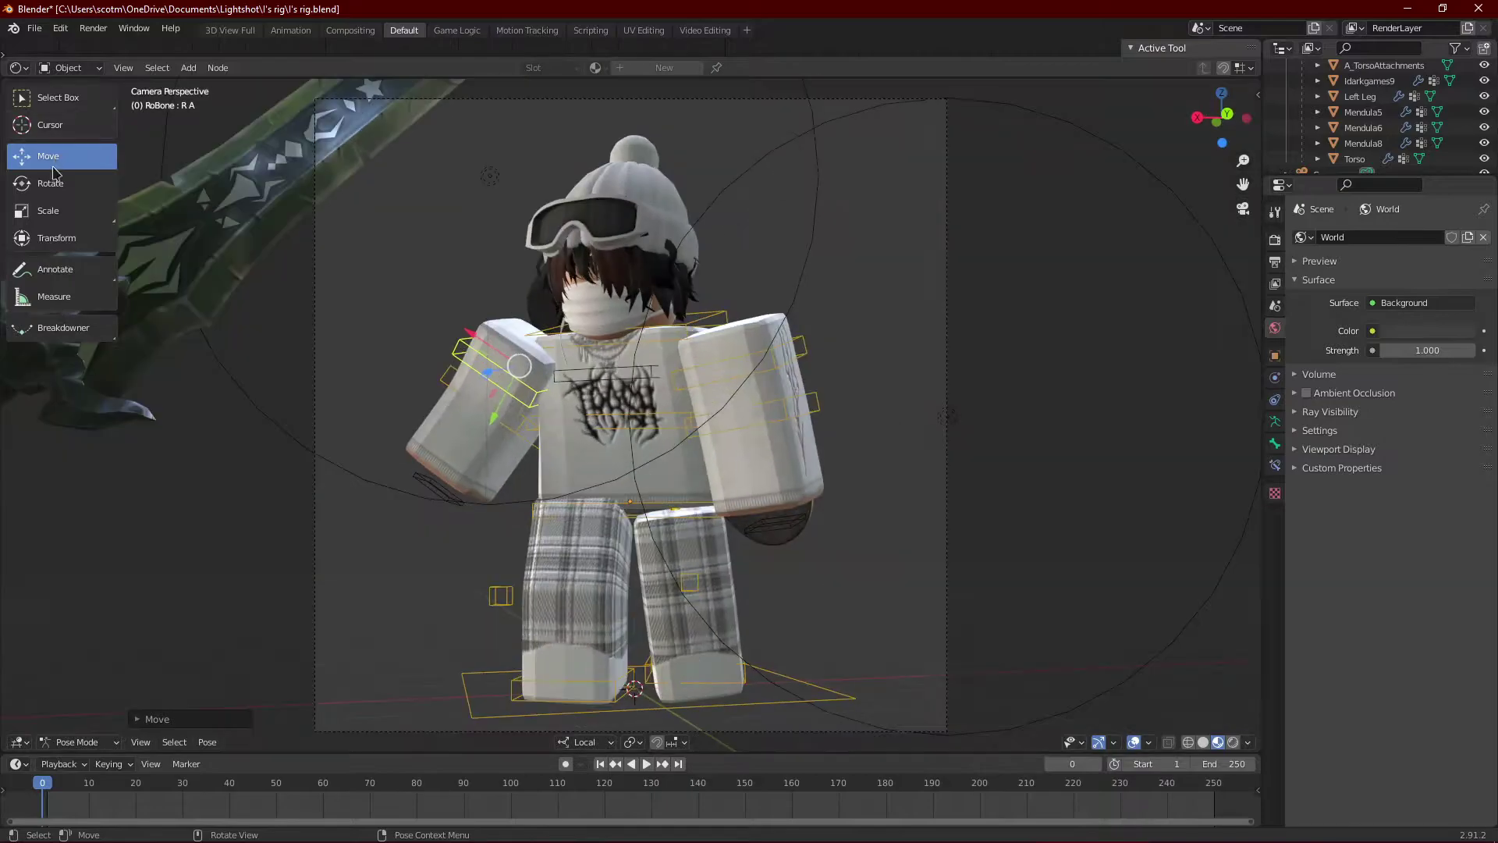
# - Rotate the arm bones freely to swing the character's forearms forward
pyautogui.press('r')
pyautogui.press('r')
pyautogui.moveTo(734, 356)
pyautogui.mouseDown()
pyautogui.moveTo(755, 385)
pyautogui.moveTo(718, 378)
pyautogui.mouseUp()
pyautogui.moveTo(755, 374); pyautogui.dragTo(784, 363)
pyautogui.click(524, 384)
pyautogui.moveTo(529, 396); pyautogui.dragTo(563, 349)
# - Move the left arm bone in toward the torso and rotate the arm forward across the chest
pyautogui.click(730, 359)
pyautogui.click(48, 157)
pyautogui.moveTo(743, 358); pyautogui.dragTo(687, 383)
pyautogui.click(50, 183)
pyautogui.click(671, 376)
pyautogui.click(671, 376)
pyautogui.moveTo(687, 382); pyautogui.dragTo(836, 362, button='middle')
pyautogui.moveTo(744, 374); pyautogui.dragTo(729, 398)
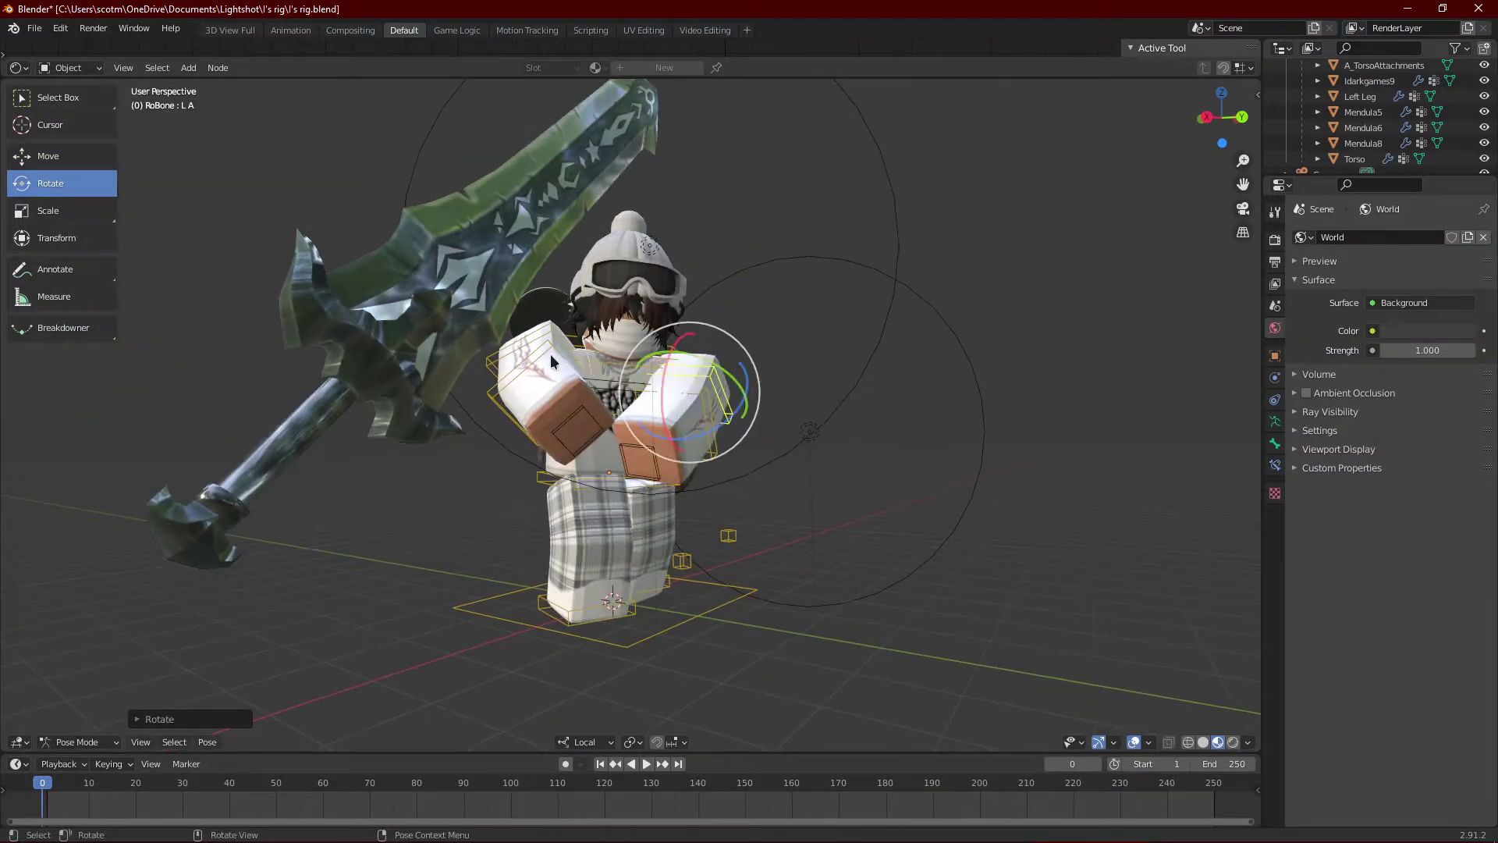
# - Move the right arm bone along its local axes to refit the arm against the shoulder
pyautogui.click(551, 356)
pyautogui.moveTo(551, 356); pyautogui.dragTo(34, 139, button='middle')
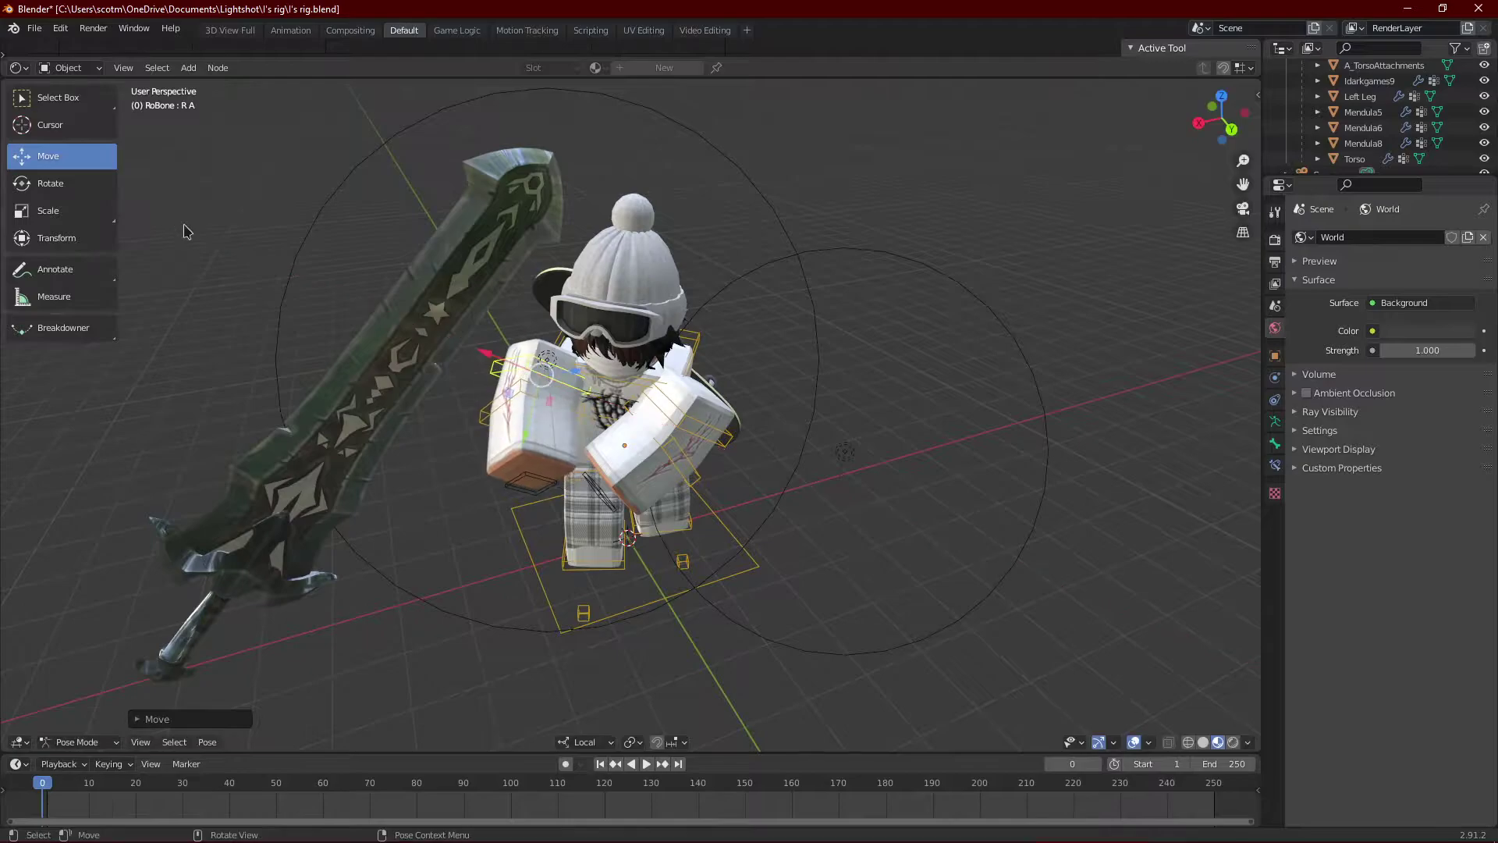
pyautogui.moveTo(654, 453); pyautogui.dragTo(642, 467)
pyautogui.moveTo(641, 467); pyautogui.dragTo(726, 460, button='middle')
pyautogui.moveTo(647, 378); pyautogui.dragTo(676, 376)
pyautogui.moveTo(676, 376); pyautogui.dragTo(735, 274, button='middle')
pyautogui.click(336, 257)
pyautogui.moveTo(468, 320); pyautogui.dragTo(437, 318)
# - Switch to Object Mode, select the sword and rotate it toward the character
pyautogui.click(50, 183)
pyautogui.moveTo(671, 343); pyautogui.dragTo(702, 343, button='middle')
pyautogui.moveTo(286, 95); pyautogui.dragTo(202, 100)
pyautogui.click(202, 104)
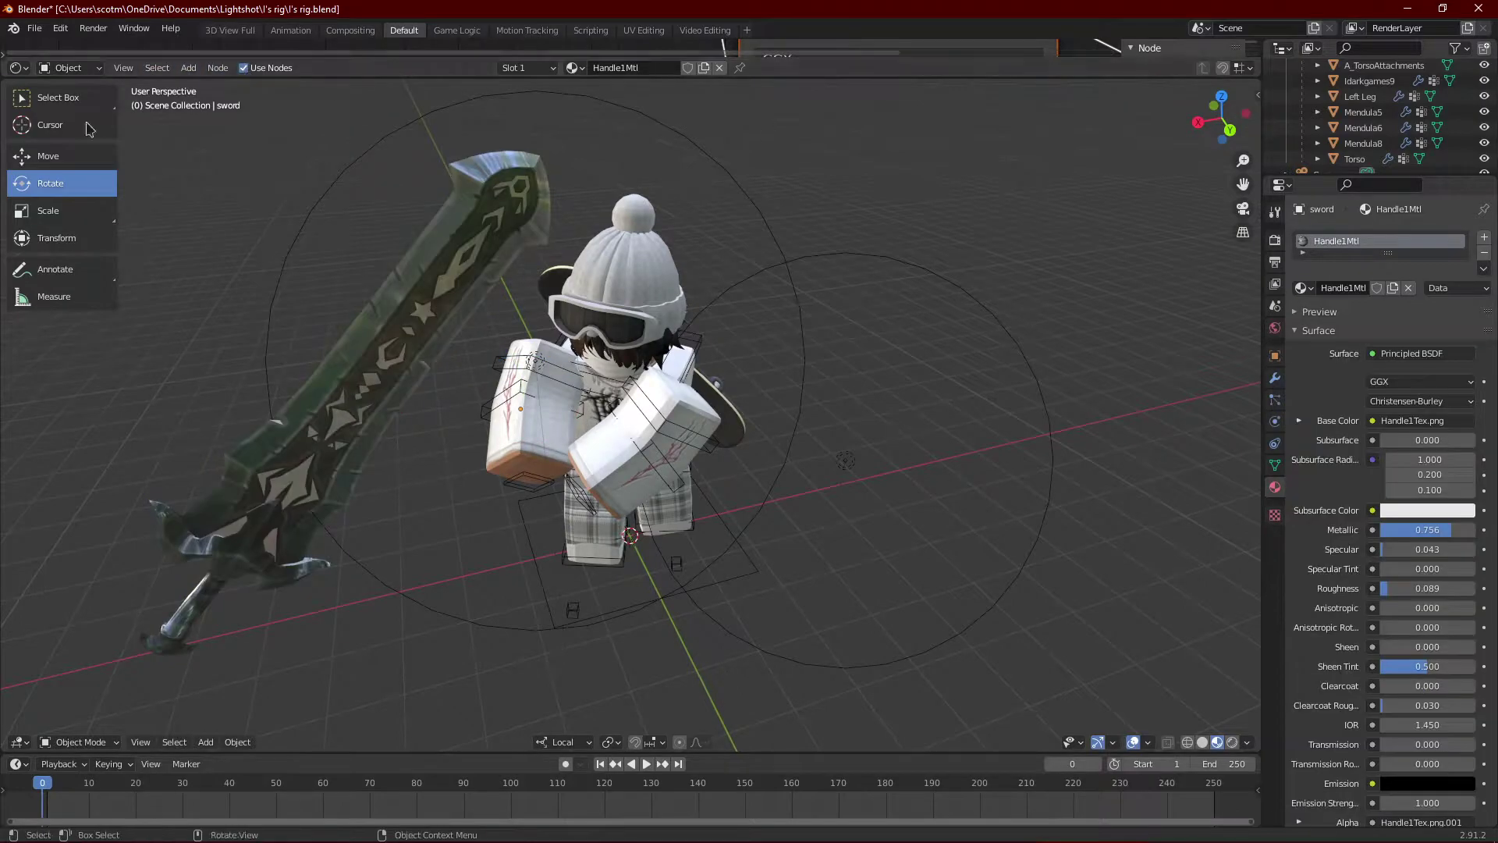
pyautogui.click(351, 366)
pyautogui.moveTo(511, 394); pyautogui.dragTo(568, 377)
pyautogui.moveTo(568, 378); pyautogui.dragTo(418, 371, button='middle')
pyautogui.moveTo(450, 273); pyautogui.dragTo(459, 271)
# - Move the sword closer to the character and tilt its blade upward
pyautogui.click(49, 156)
pyautogui.moveTo(526, 337); pyautogui.dragTo(410, 310)
pyautogui.moveTo(648, 362); pyautogui.dragTo(913, 336, button='middle')
pyautogui.click(50, 183)
pyautogui.moveTo(576, 179); pyautogui.dragTo(652, 217)
# - Move the sword along its local axes so its handle sits in the character's right hand
pyautogui.click(57, 156)
pyautogui.moveTo(532, 194)
pyautogui.mouseDown()
pyautogui.moveTo(599, 213)
pyautogui.moveTo(558, 204)
pyautogui.mouseUp()
pyautogui.moveTo(558, 205); pyautogui.dragTo(724, 322)
pyautogui.moveTo(724, 322); pyautogui.dragTo(692, 253, button='middle')
pyautogui.moveTo(444, 231); pyautogui.dragTo(462, 237)
pyautogui.moveTo(593, 320); pyautogui.dragTo(705, 350, button='middle')
pyautogui.moveTo(730, 177); pyautogui.dragTo(747, 189)
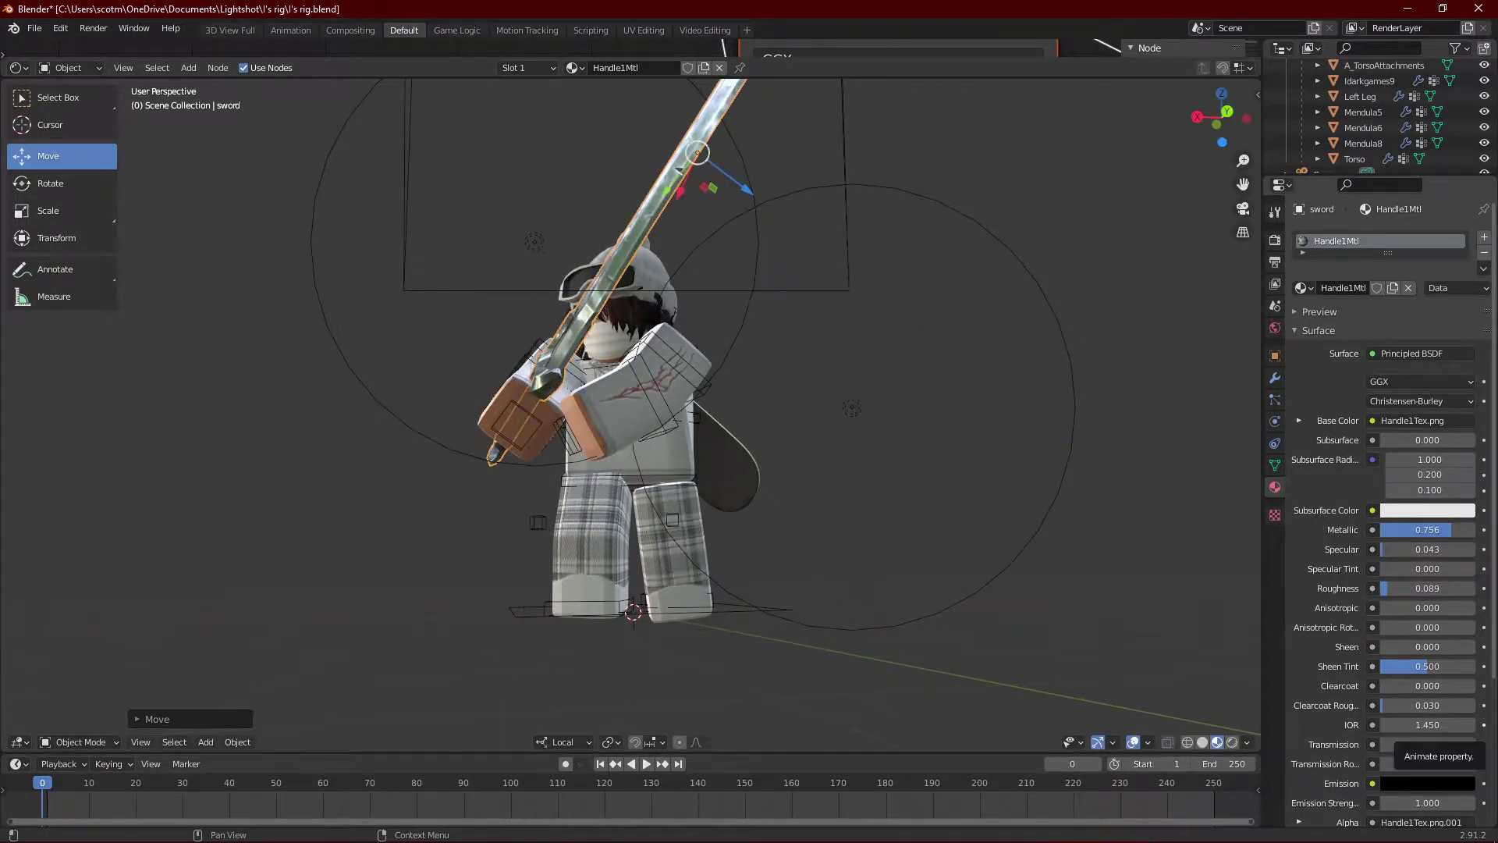
pyautogui.moveTo(749, 289); pyautogui.dragTo(839, 347, button='middle')
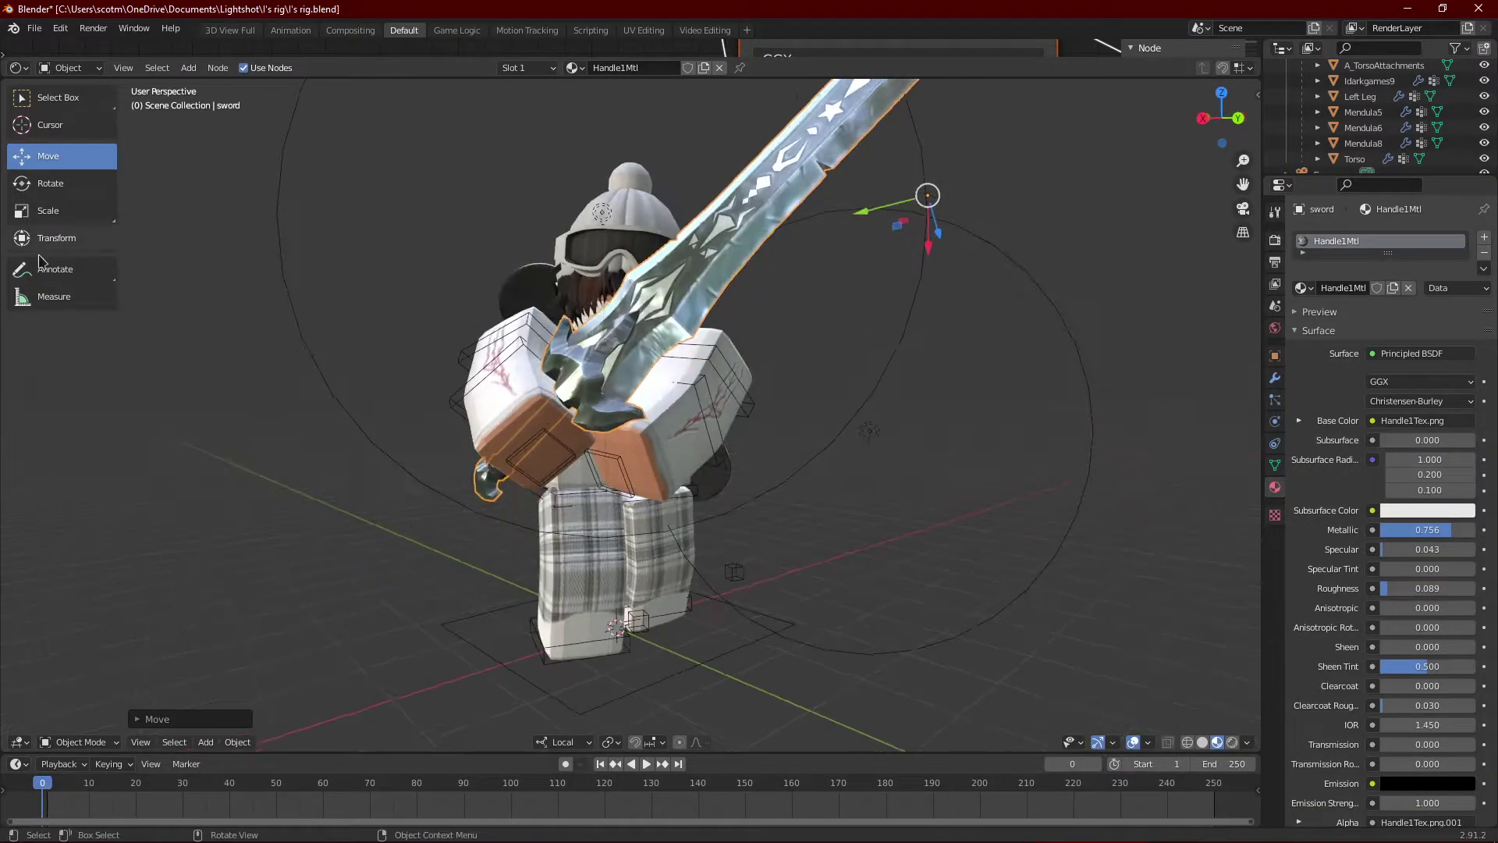
# - Rotate the right arm bone so the hand meets the sword handle
pyautogui.click(500, 335)
pyautogui.click(52, 184)
pyautogui.moveTo(538, 324); pyautogui.dragTo(447, 361)
pyautogui.press('r')
pyautogui.moveTo(519, 319); pyautogui.dragTo(515, 328)
# - Rotate the sword again and move it about 0.017 along its local X axis to refit the grip
pyautogui.click(543, 412)
pyautogui.click(544, 412)
pyautogui.click(51, 185)
pyautogui.moveTo(930, 153); pyautogui.dragTo(734, 130)
pyautogui.click(70, 159)
pyautogui.moveTo(738, 137); pyautogui.dragTo(839, 148, button='middle')
pyautogui.moveTo(915, 246); pyautogui.dragTo(970, 233)
pyautogui.click(149, 718)
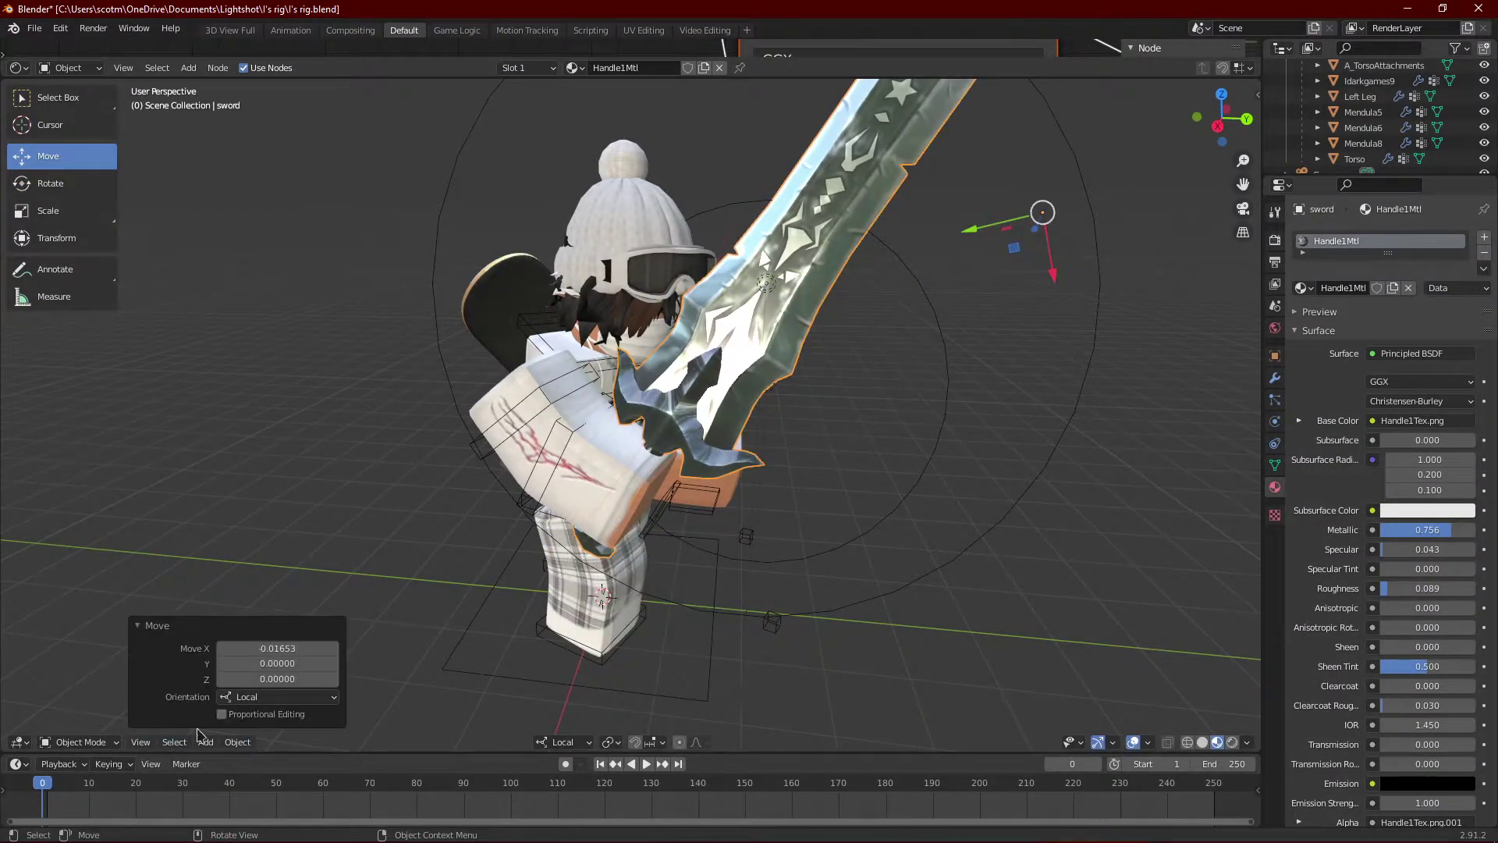
pyautogui.click(269, 716)
pyautogui.click(255, 714)
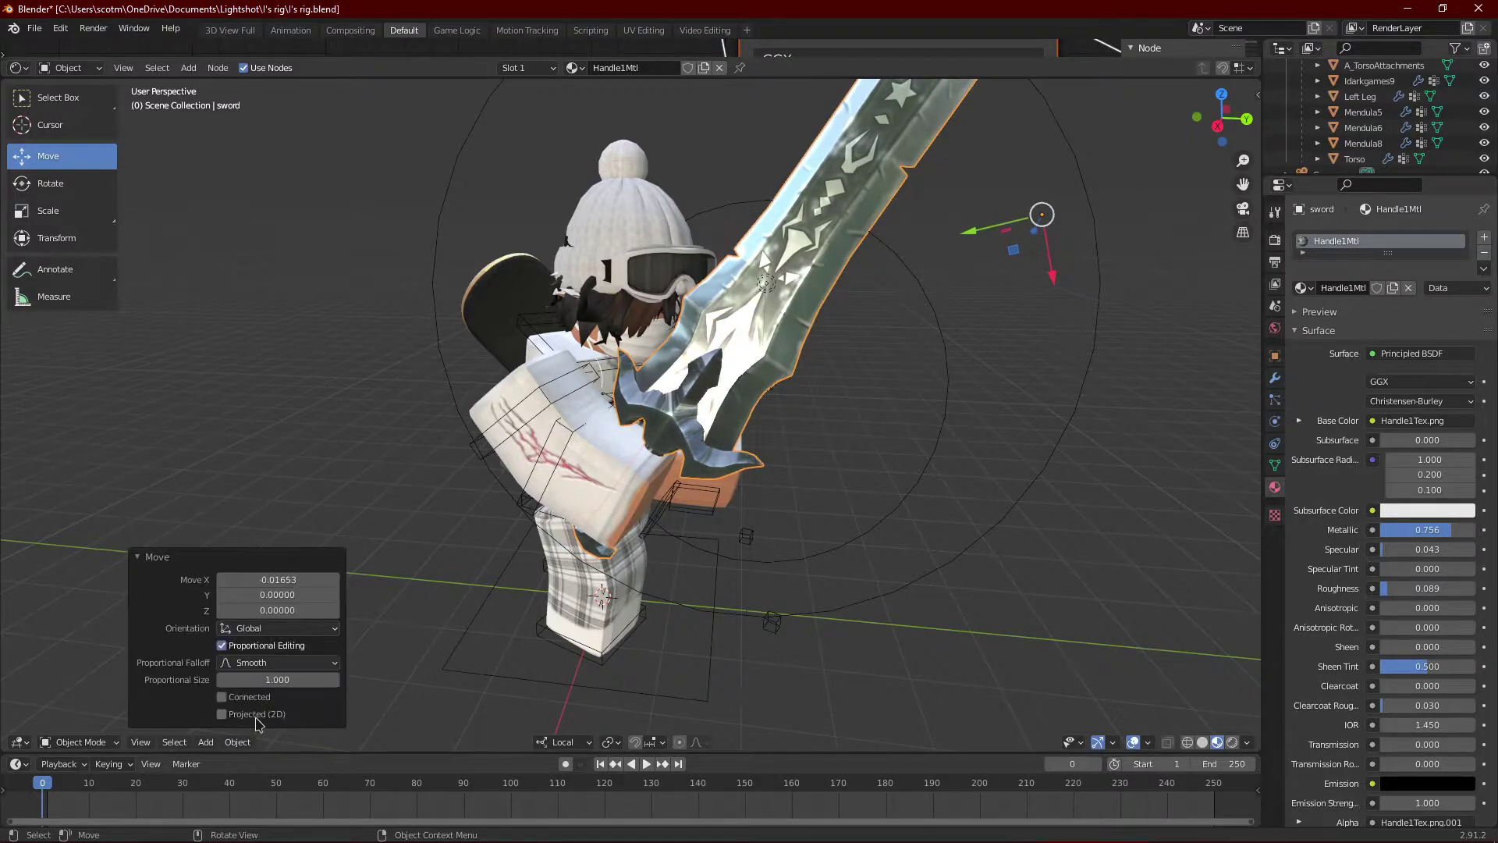
pyautogui.click(237, 648)
# - In Pose Mode, turn the character's head bone with free trackball rotation
pyautogui.moveTo(657, 493); pyautogui.dragTo(583, 465, button='middle')
pyautogui.moveTo(793, 203); pyautogui.dragTo(866, 196, button='middle')
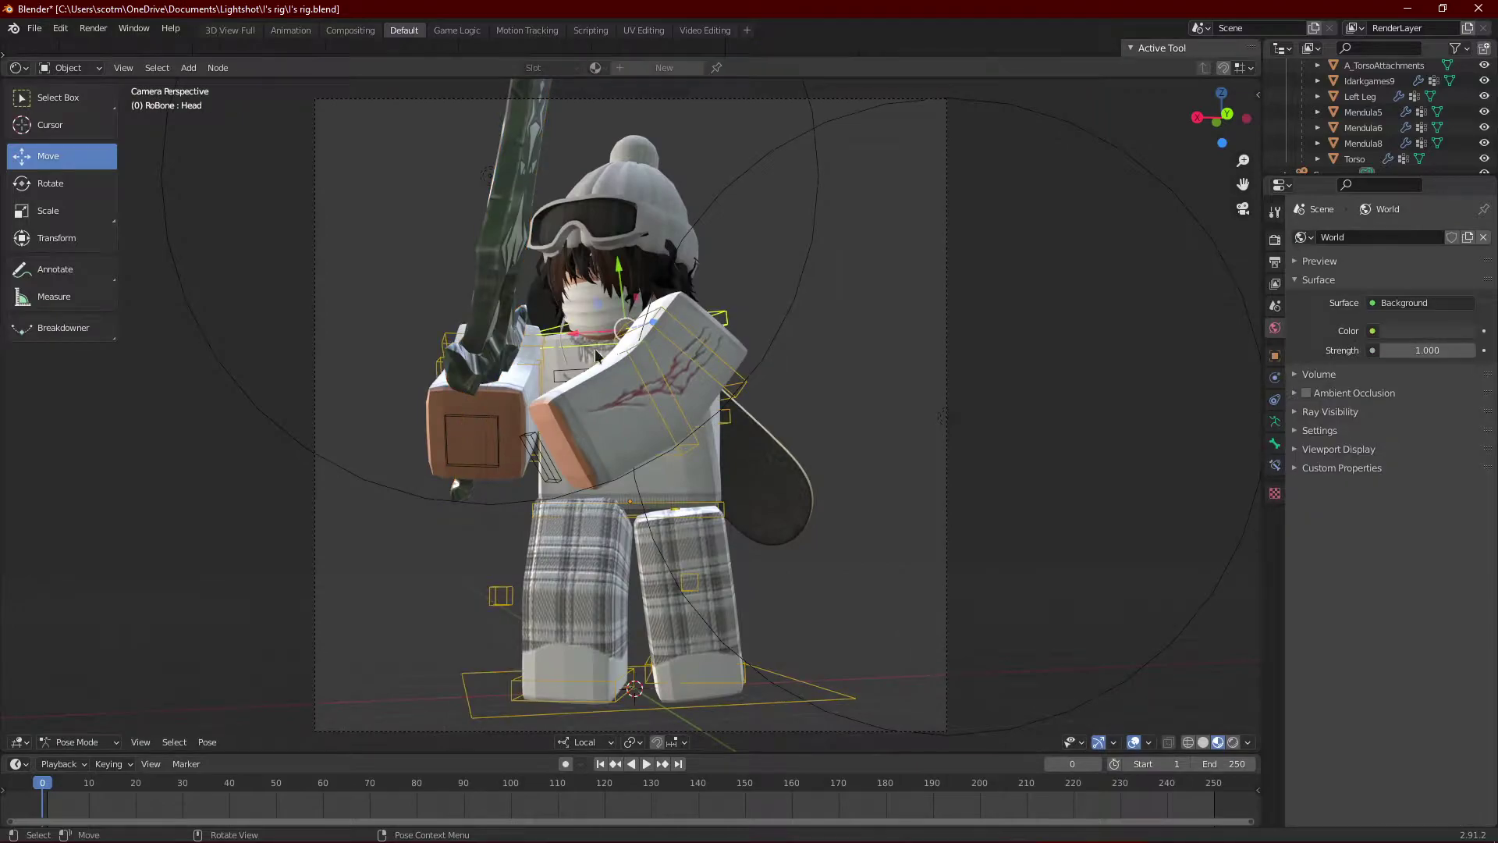
pyautogui.press('r')
pyautogui.press('r')
pyautogui.press('Return')
pyautogui.press('r')
pyautogui.press('r')
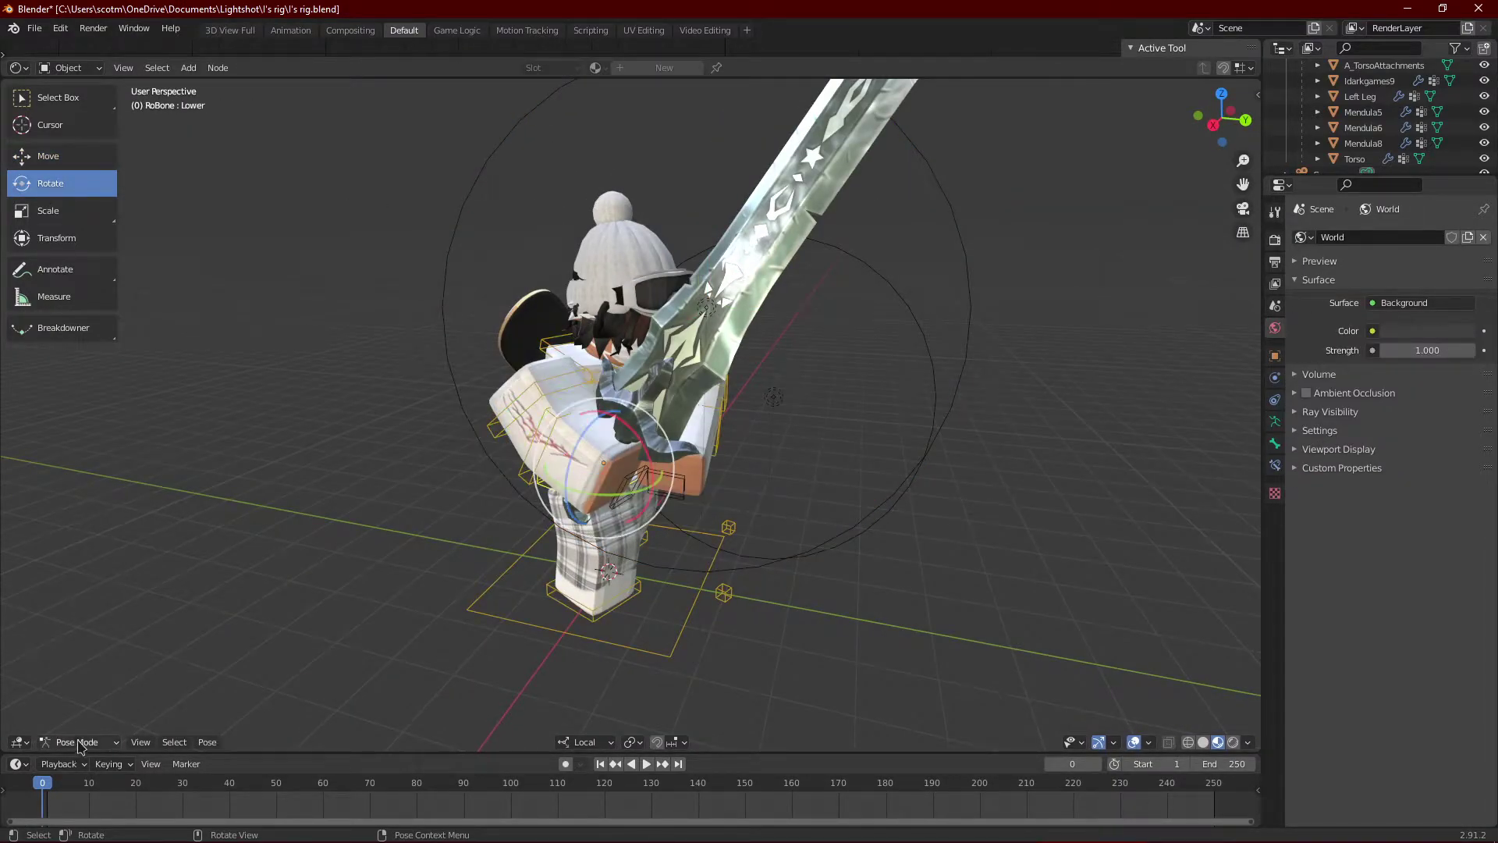
# - Select the sword in Object Mode and examine from several angles how it fits in the hand
pyautogui.click(78, 742)
pyautogui.click(80, 725)
pyautogui.click(595, 437)
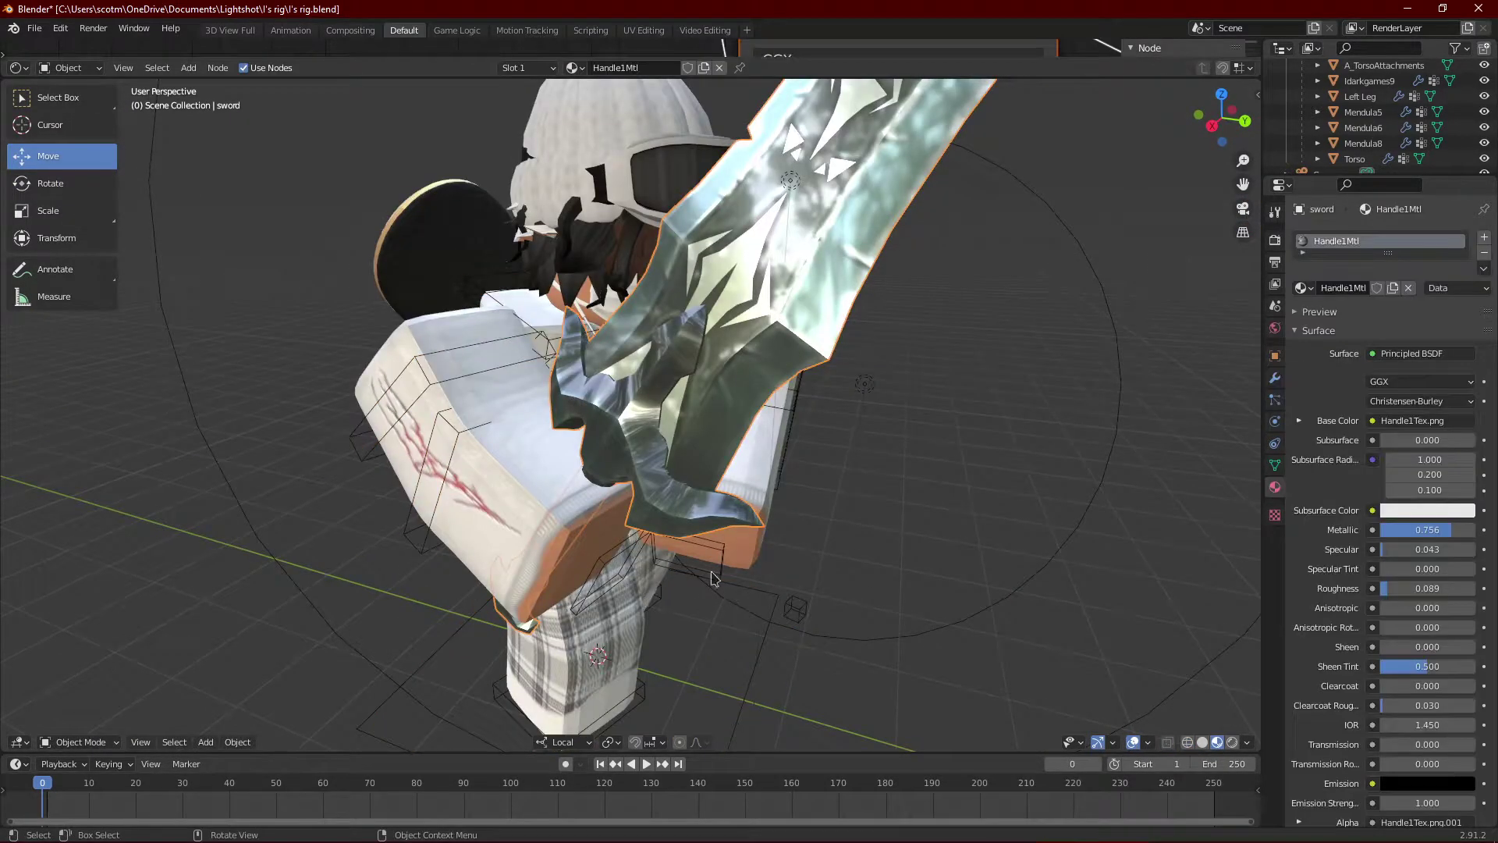
pyautogui.scroll(-5, 712, 579)
pyautogui.moveTo(936, 578); pyautogui.dragTo(862, 564, button='middle')
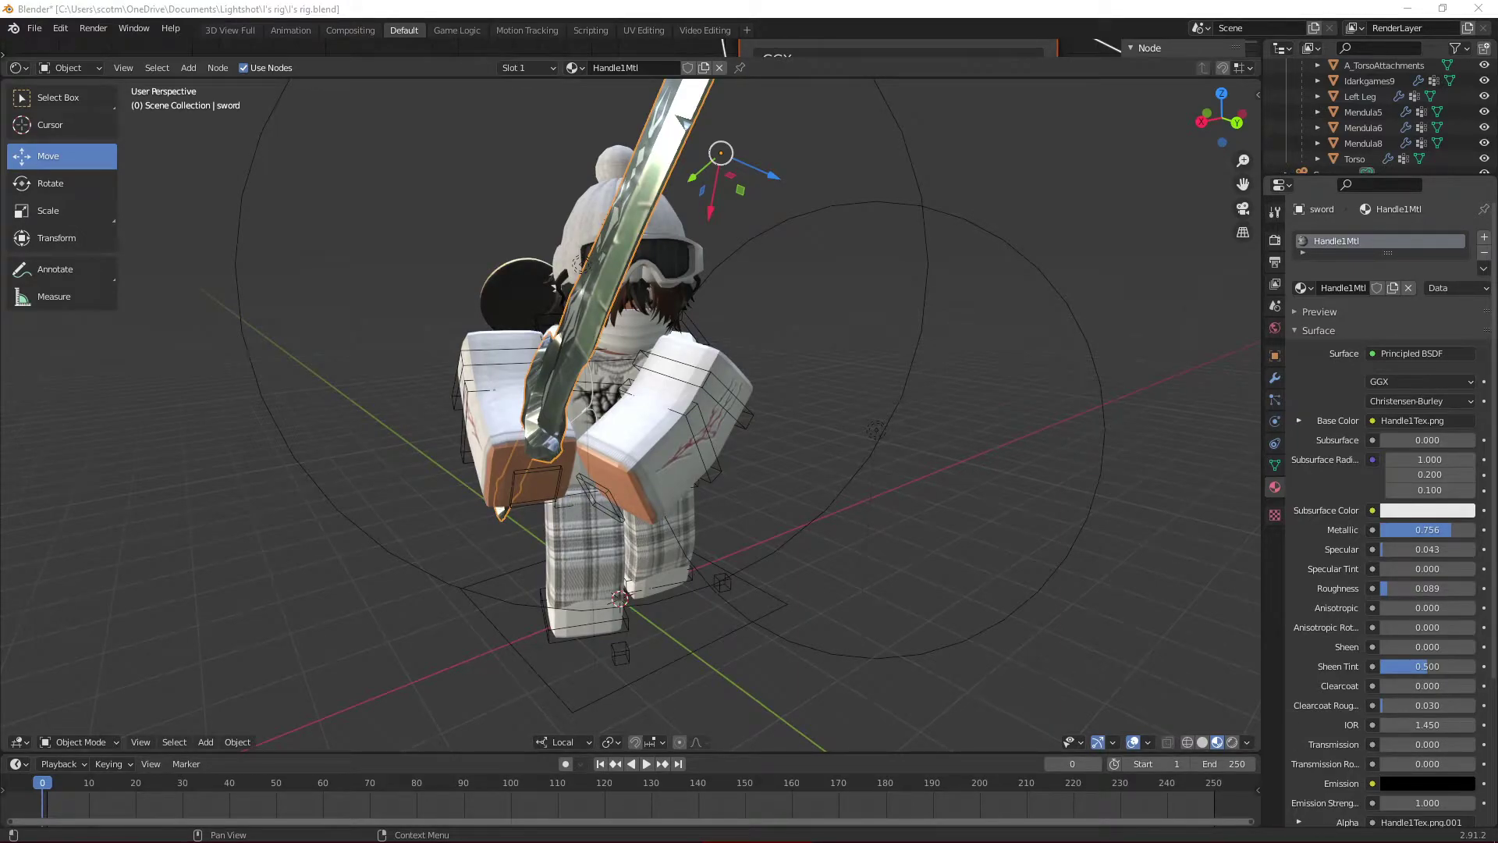
pyautogui.moveTo(800, 369); pyautogui.dragTo(759, 346, button='middle')
# - In Pose Mode, rotate the right arm bone and move it about 0.21 along its local Z axis
pyautogui.click(538, 357)
pyautogui.click(80, 690)
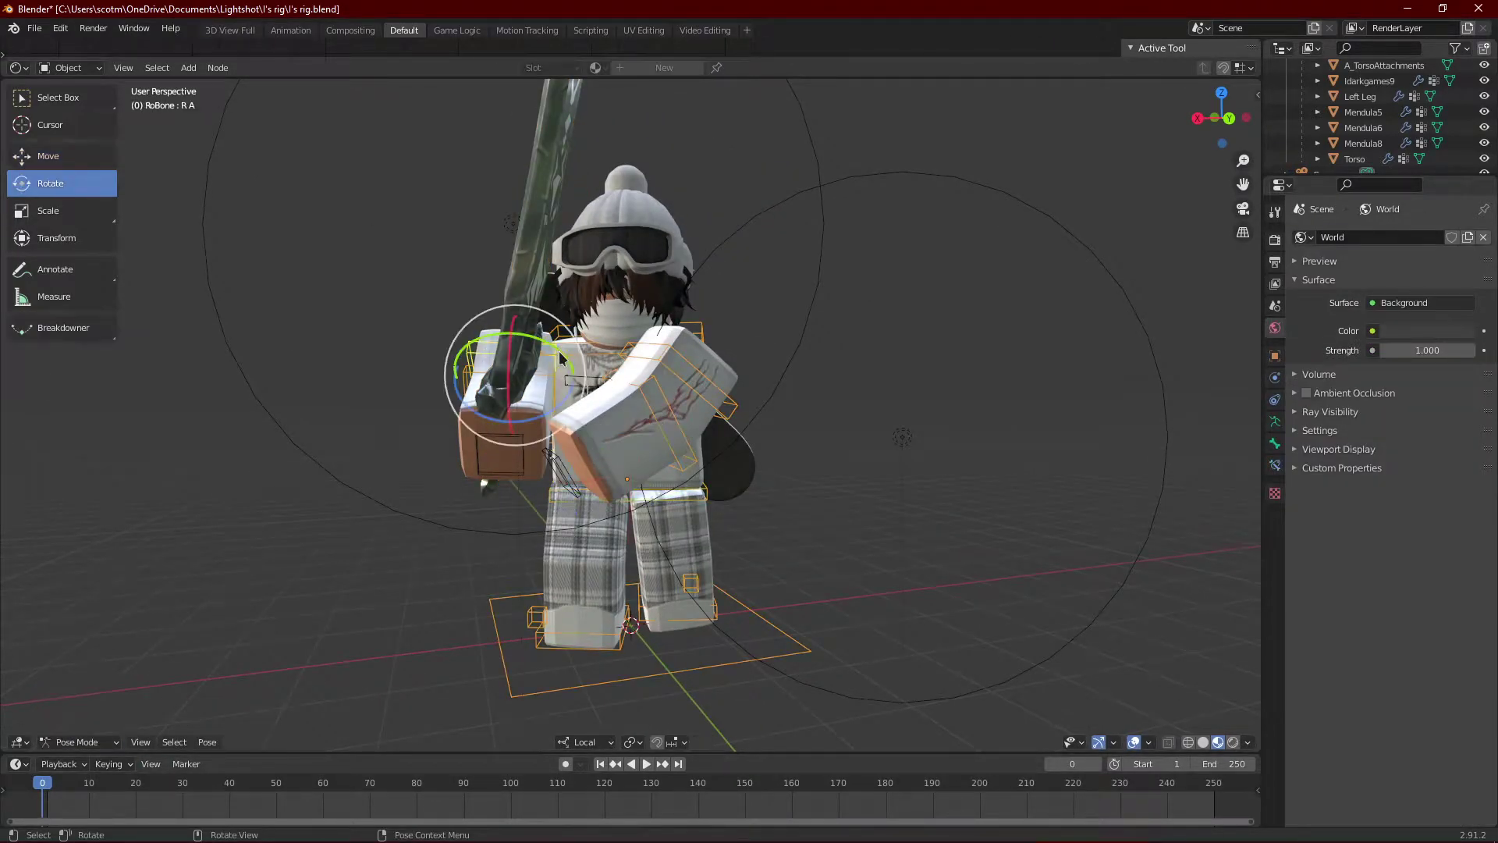
pyautogui.moveTo(527, 428); pyautogui.dragTo(544, 425)
pyautogui.moveTo(470, 353); pyautogui.dragTo(664, 413, button='middle')
pyautogui.moveTo(518, 336); pyautogui.dragTo(521, 316)
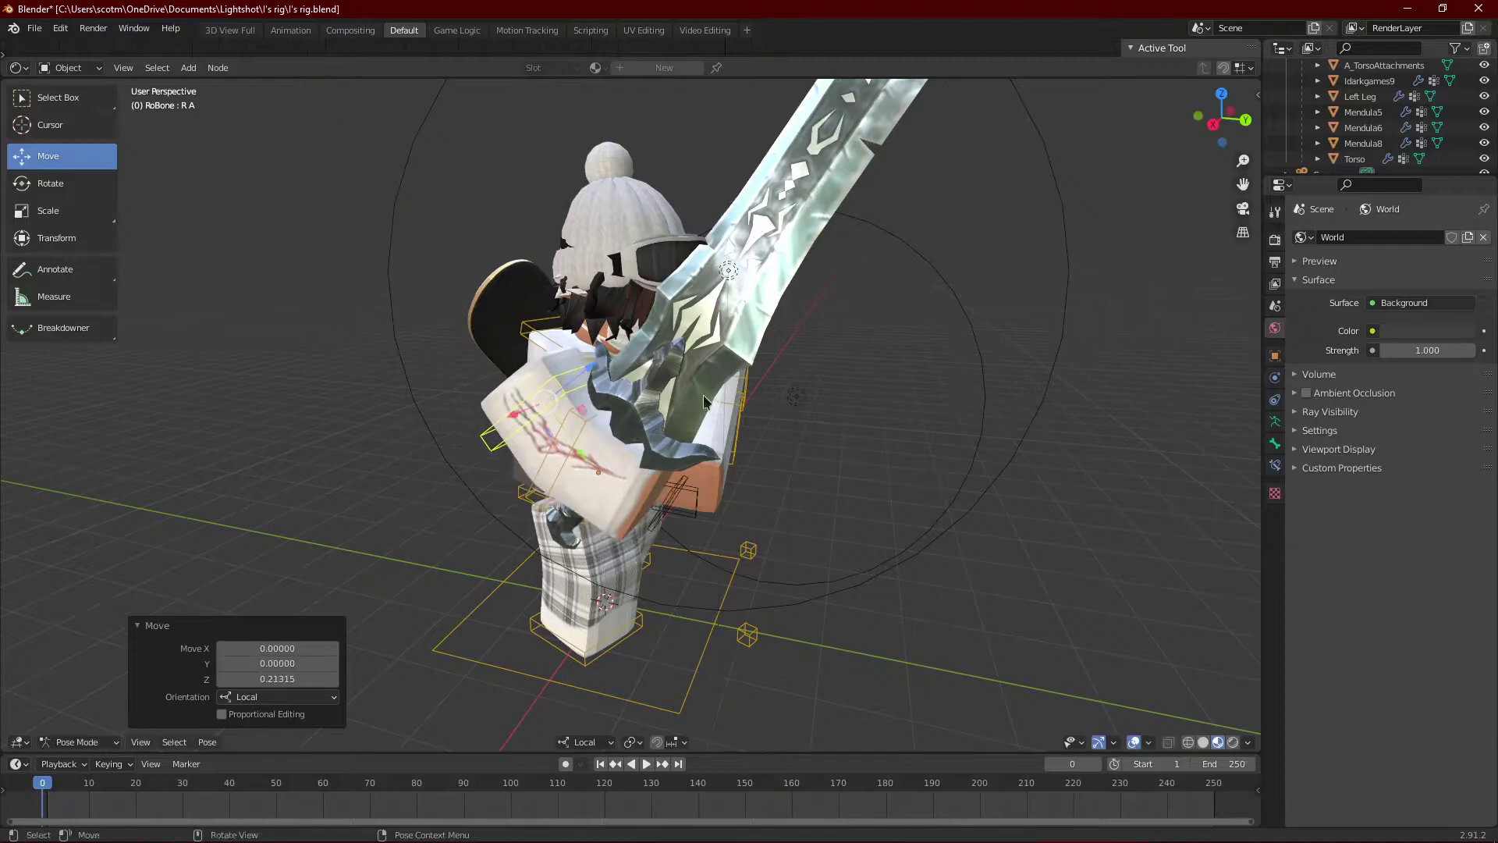
pyautogui.moveTo(663, 414); pyautogui.dragTo(472, 350, button='middle')
pyautogui.click(50, 183)
pyautogui.moveTo(530, 409); pyautogui.dragTo(556, 406)
# - Move the left arm bone to bring the hands together, including about 0.063 along its local Z axis
pyautogui.click(689, 376)
pyautogui.click(48, 157)
pyautogui.moveTo(539, 344); pyautogui.dragTo(721, 445, button='middle')
pyautogui.scroll(2, 722, 429)
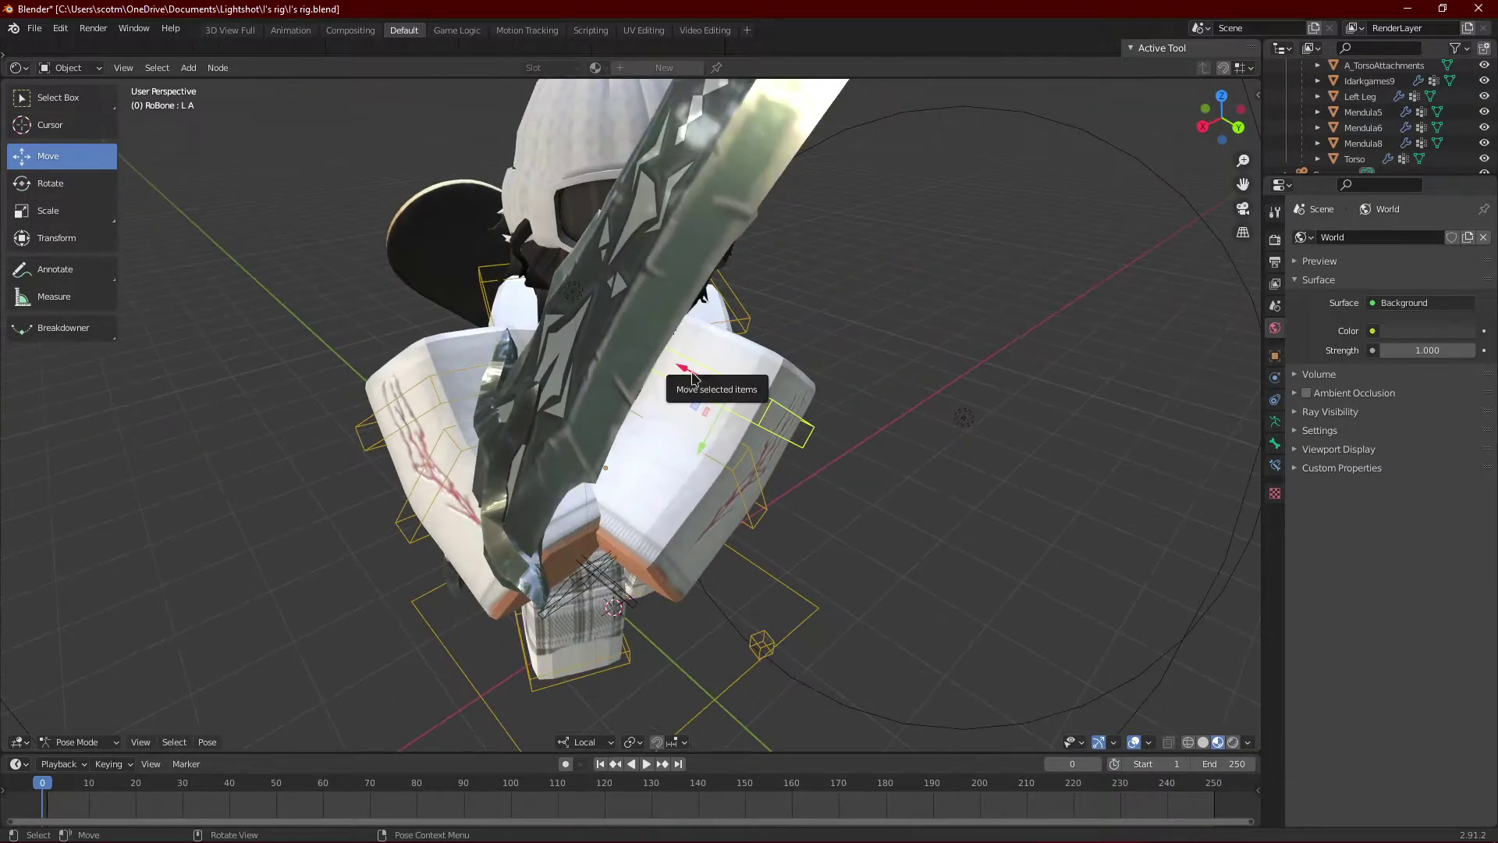
pyautogui.moveTo(692, 379); pyautogui.dragTo(712, 390)
pyautogui.moveTo(712, 390); pyautogui.dragTo(631, 343, button='middle')
pyautogui.moveTo(656, 366); pyautogui.dragTo(660, 354)
pyautogui.moveTo(563, 390); pyautogui.dragTo(634, 404, button='middle')
pyautogui.scroll(-5, 521, 402)
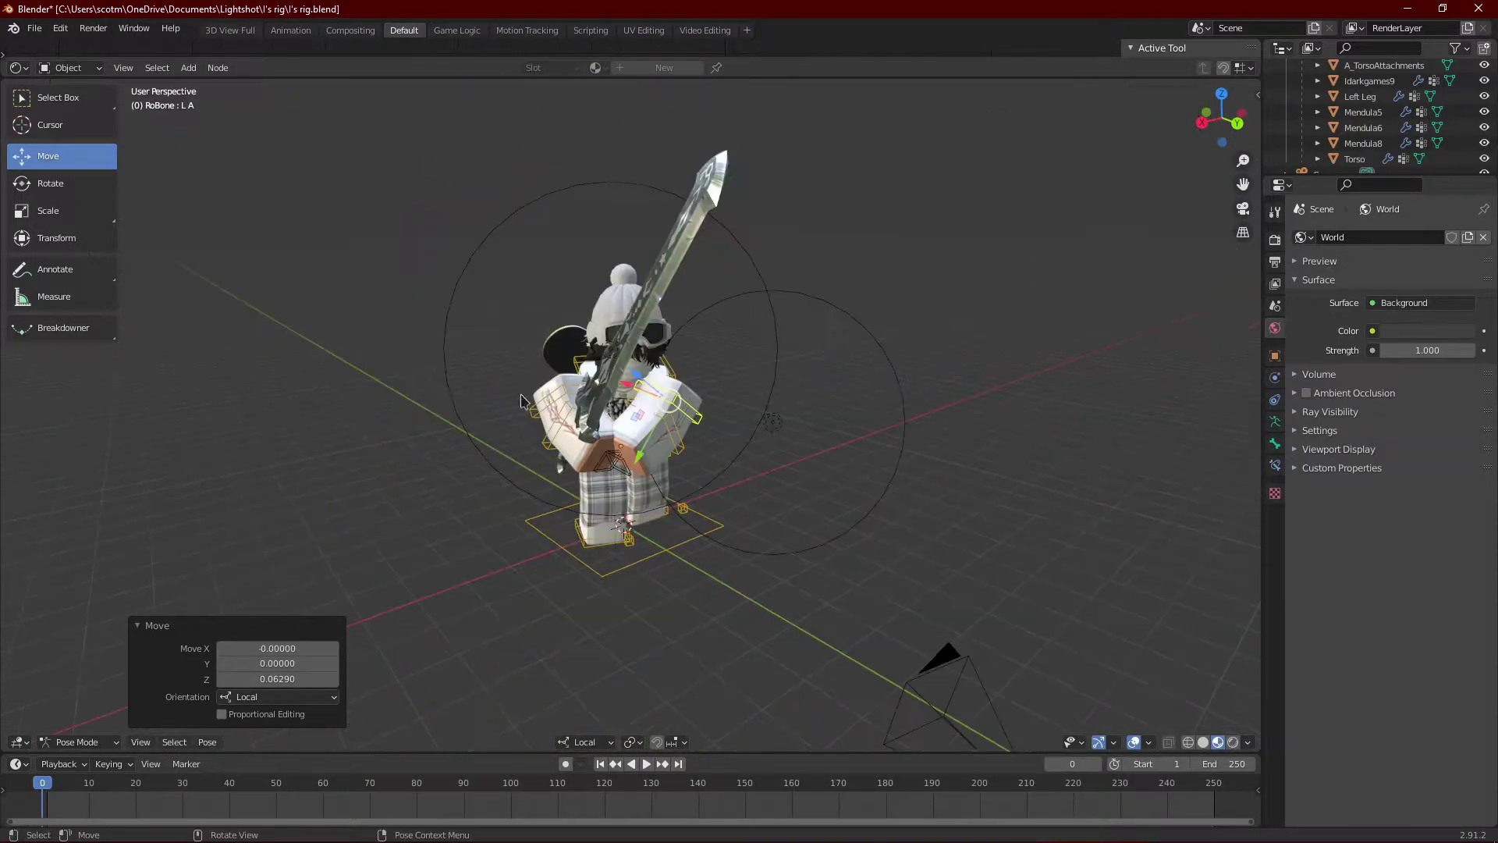
# - Select the sword in Object Mode and rotate it, including about 9.7° around its local X axis
pyautogui.hotkey('ctrl', 'Tab')
pyautogui.click(659, 293)
pyautogui.click(57, 187)
pyautogui.moveTo(678, 324); pyautogui.dragTo(663, 328)
pyautogui.moveTo(663, 331); pyautogui.dragTo(761, 340, button='middle')
pyautogui.moveTo(866, 292); pyautogui.dragTo(849, 303)
pyautogui.moveTo(846, 308); pyautogui.dragTo(714, 305, button='middle')
# - Move the sword so its handle returns to the character's joined hands
pyautogui.click(52, 156)
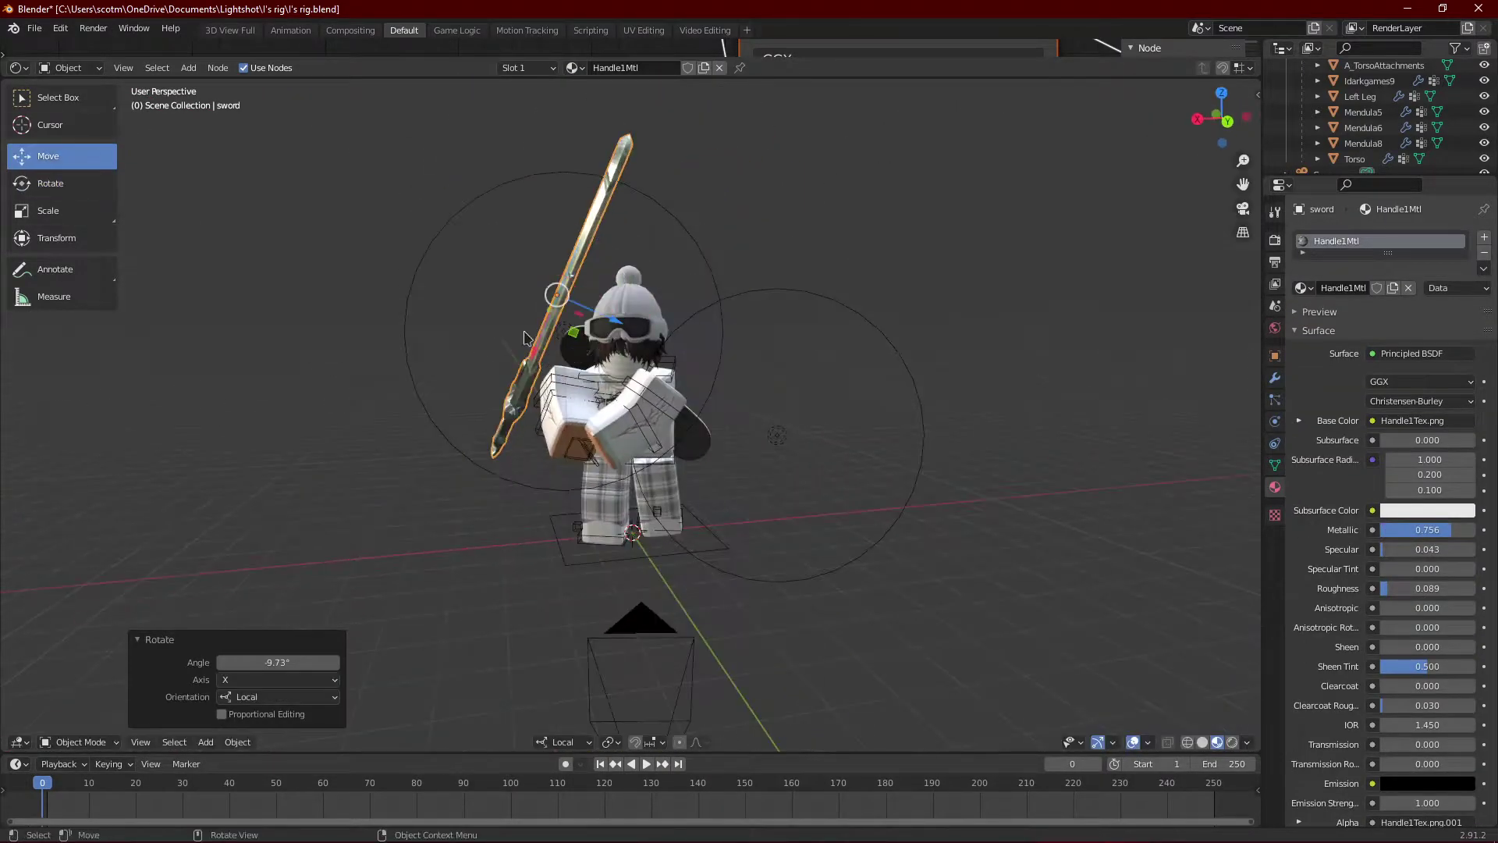
pyautogui.moveTo(615, 320); pyautogui.dragTo(682, 349)
pyautogui.moveTo(702, 363); pyautogui.dragTo(853, 411, button='middle')
pyautogui.scroll(3, 858, 402)
pyautogui.moveTo(899, 369); pyautogui.dragTo(894, 300)
pyautogui.moveTo(972, 320); pyautogui.dragTo(850, 312, button='middle')
# - Return to Pose Mode and rotate the head bone to tilt the head
pyautogui.click(680, 341)
pyautogui.hotkey('ctrl', 'Tab')
pyautogui.click(680, 341)
pyautogui.click(78, 188)
pyautogui.moveTo(561, 316); pyautogui.dragTo(565, 359)
pyautogui.click(56, 158)
# - Reposition the camera with walk navigation so it frames the whole character and sword
pyautogui.press('KP_0')
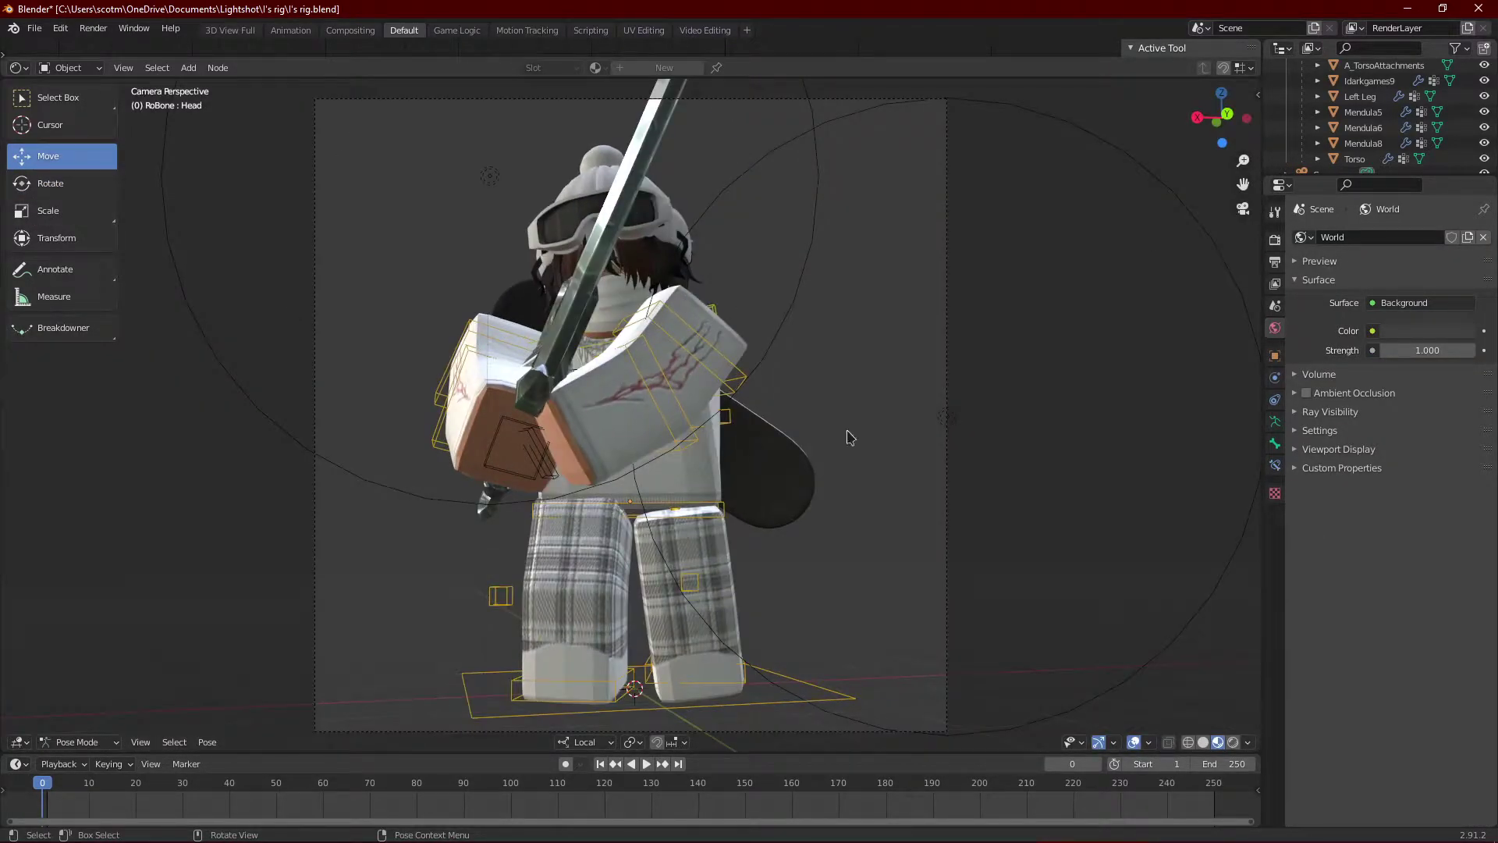
pyautogui.hotkey('shift', '`')
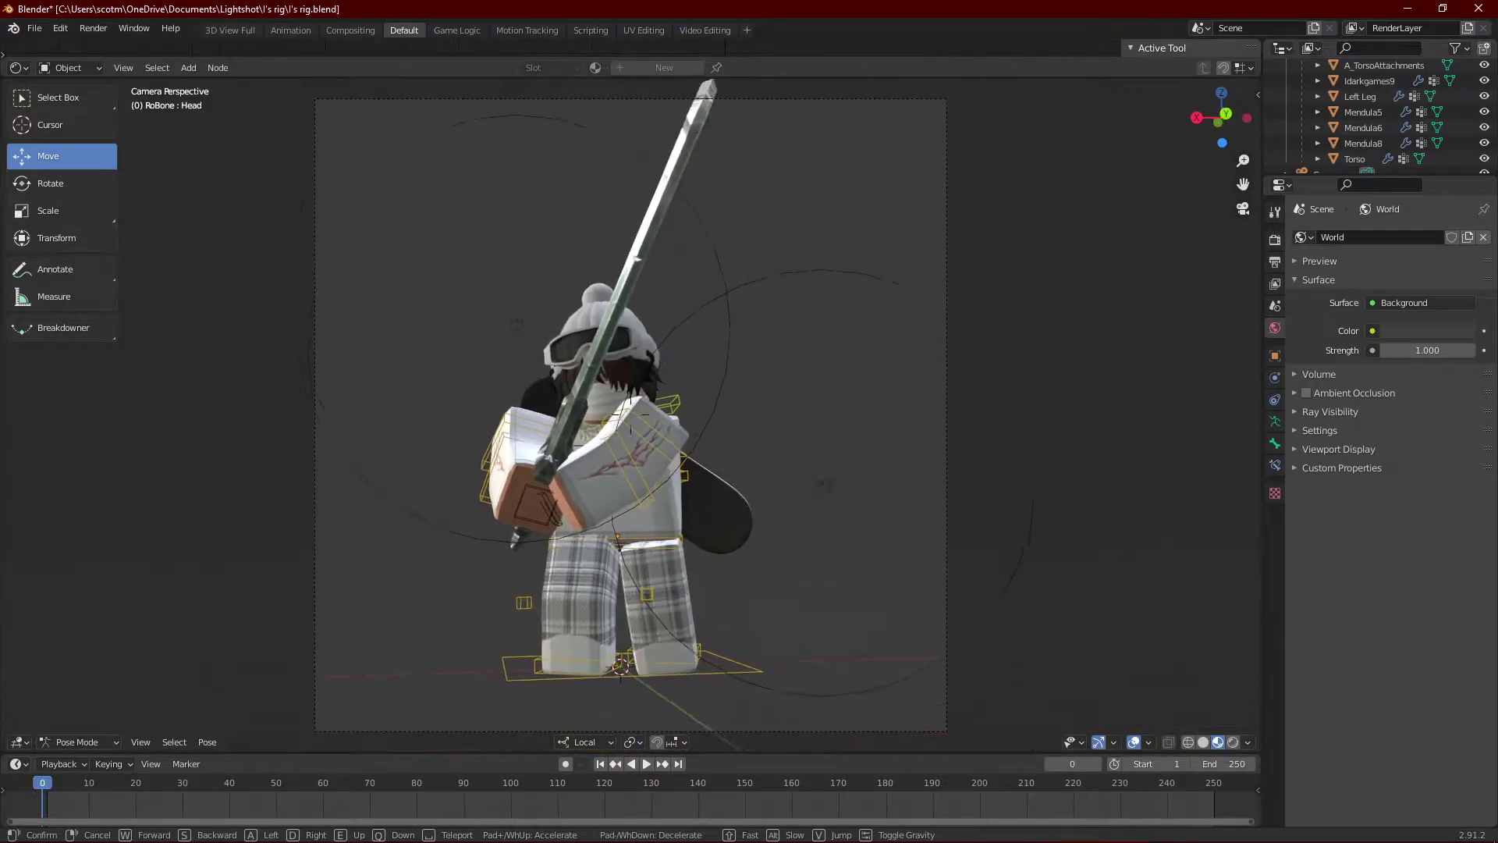
pyautogui.press('a')
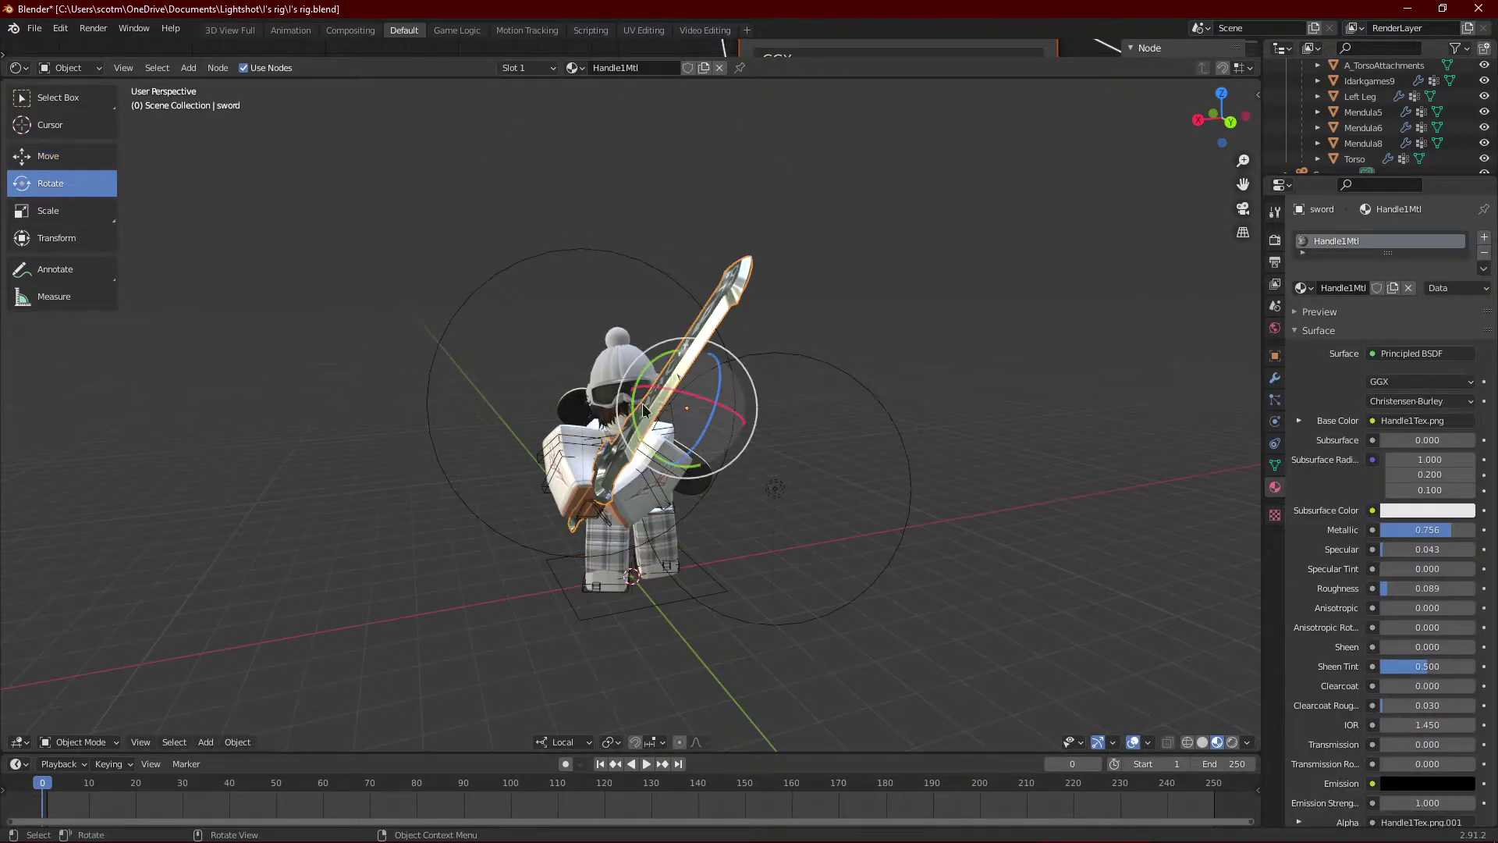
# - In Object Mode, rotate the sword to point its blade outward and move it along the Z axis
pyautogui.moveTo(643, 410); pyautogui.dragTo(726, 465)
pyautogui.click(50, 159)
pyautogui.press('KP_0')
pyautogui.press('g')
pyautogui.press('z')
pyautogui.press('z')
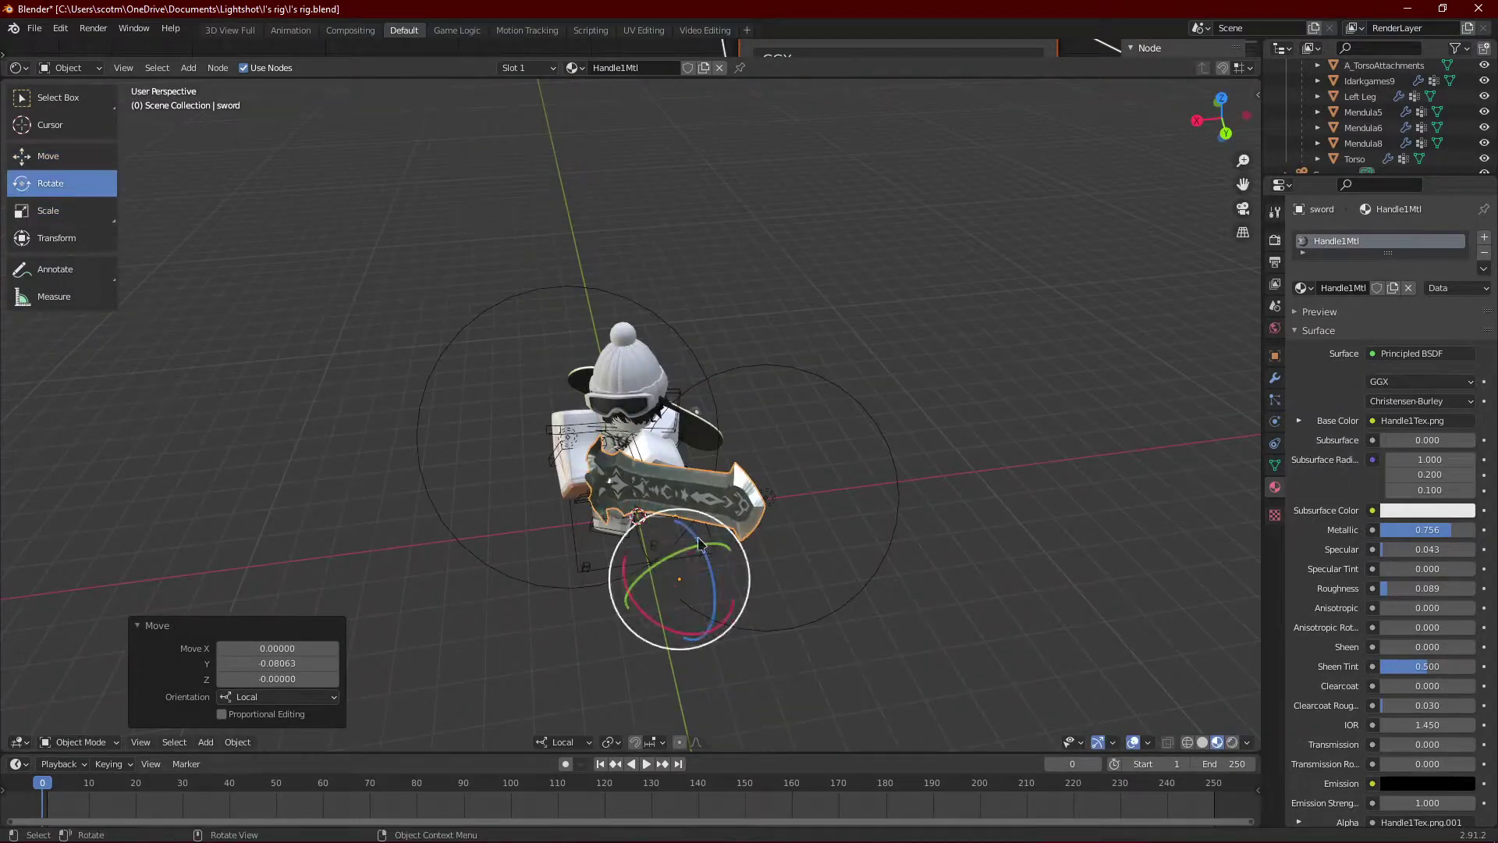
# - Trackball-rotate the sword by about -11.5° and 6.3°, and shift it along the X axis
pyautogui.moveTo(699, 544); pyautogui.dragTo(714, 573)
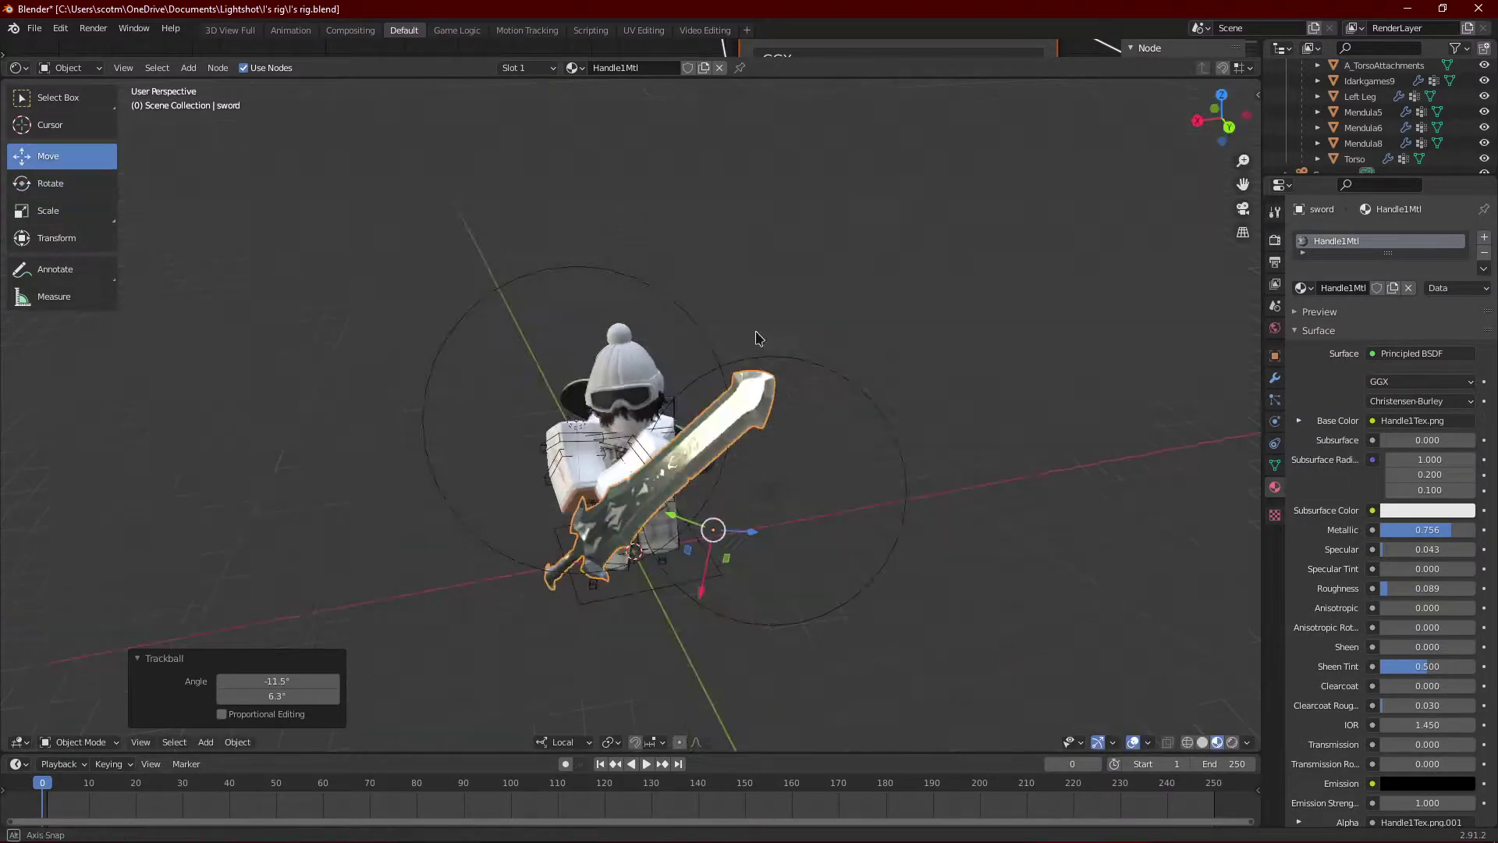
pyautogui.press('g')
pyautogui.press('x')
pyautogui.press('x')
pyautogui.moveTo(817, 431); pyautogui.dragTo(817, 434)
# - Fit the sword handle back into the right hand, moving it about 0.29 along its local X axis
pyautogui.moveTo(817, 434); pyautogui.dragTo(556, 400, button='middle')
pyautogui.moveTo(556, 400); pyautogui.dragTo(550, 393)
pyautogui.moveTo(550, 393); pyautogui.dragTo(748, 426, button='middle')
pyautogui.moveTo(747, 425); pyautogui.dragTo(788, 415)
pyautogui.press('KP_0')
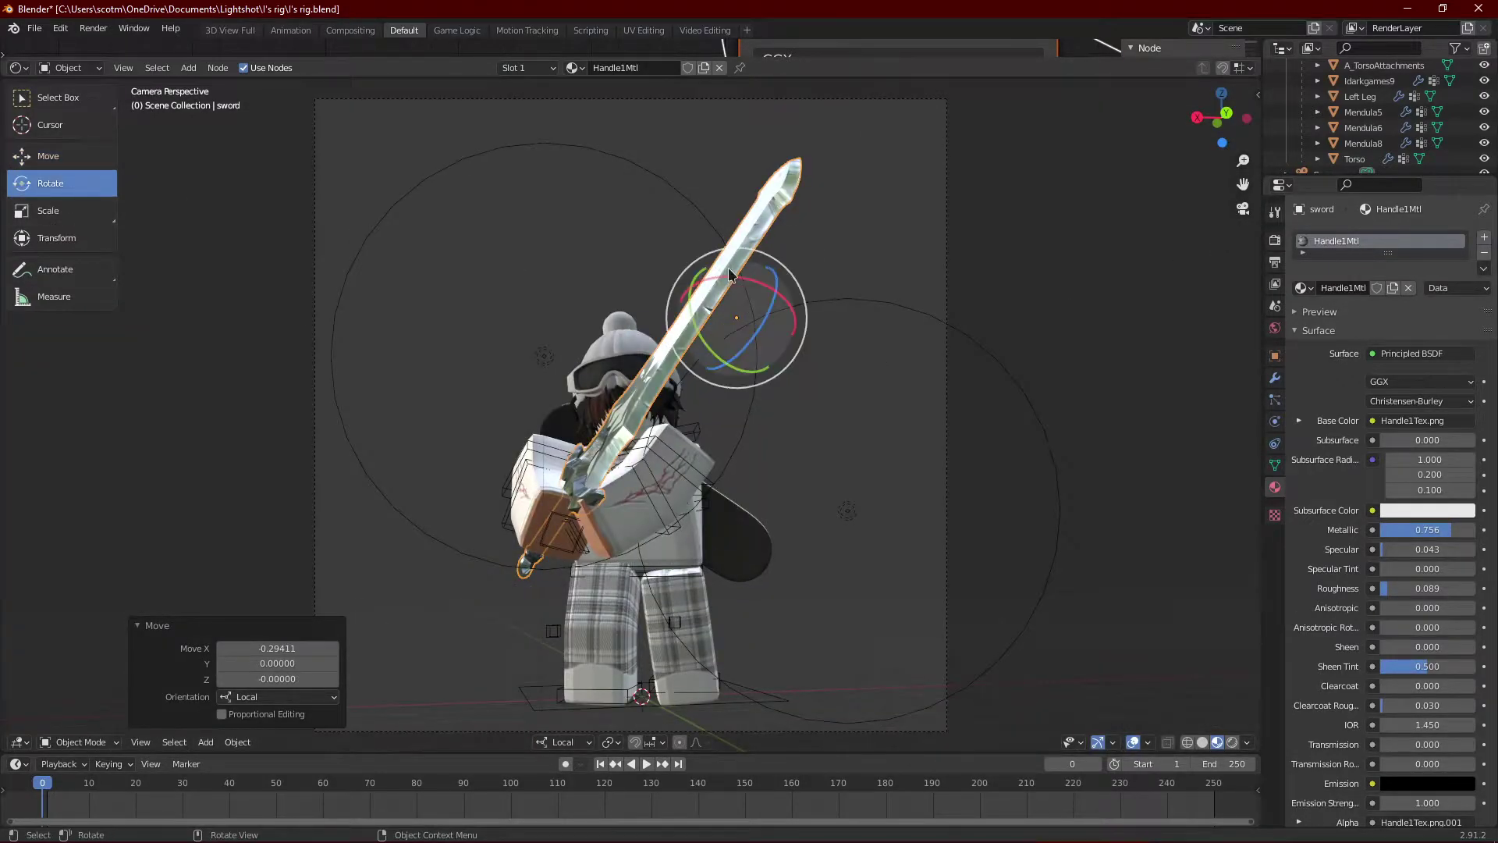
# - Rotate the sword to show its blade face to the camera, including -18.3° around its local Z axis
pyautogui.moveTo(736, 266); pyautogui.dragTo(752, 287)
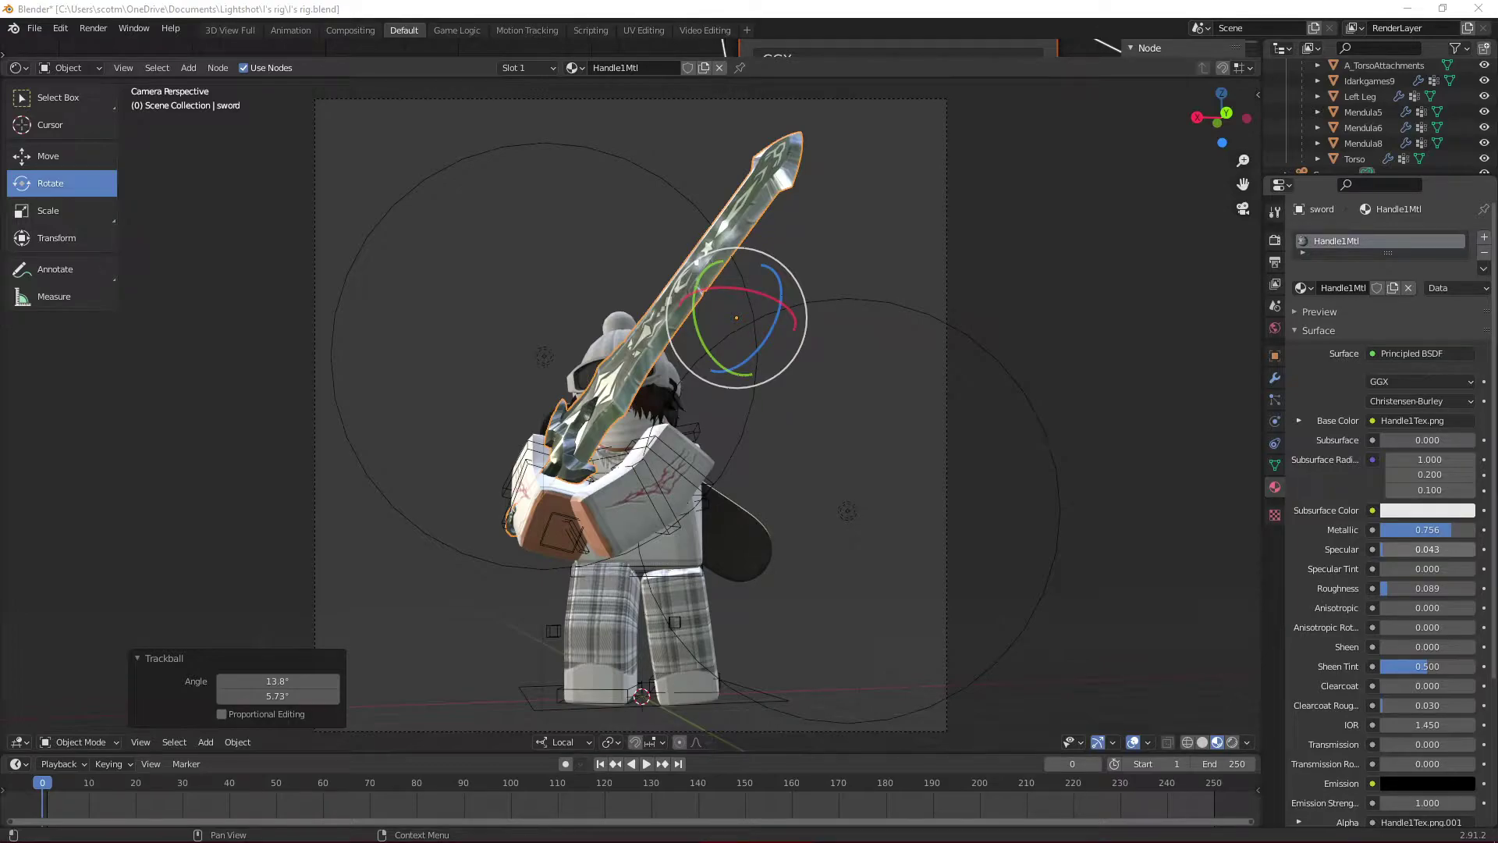
pyautogui.moveTo(741, 329); pyautogui.dragTo(739, 348)
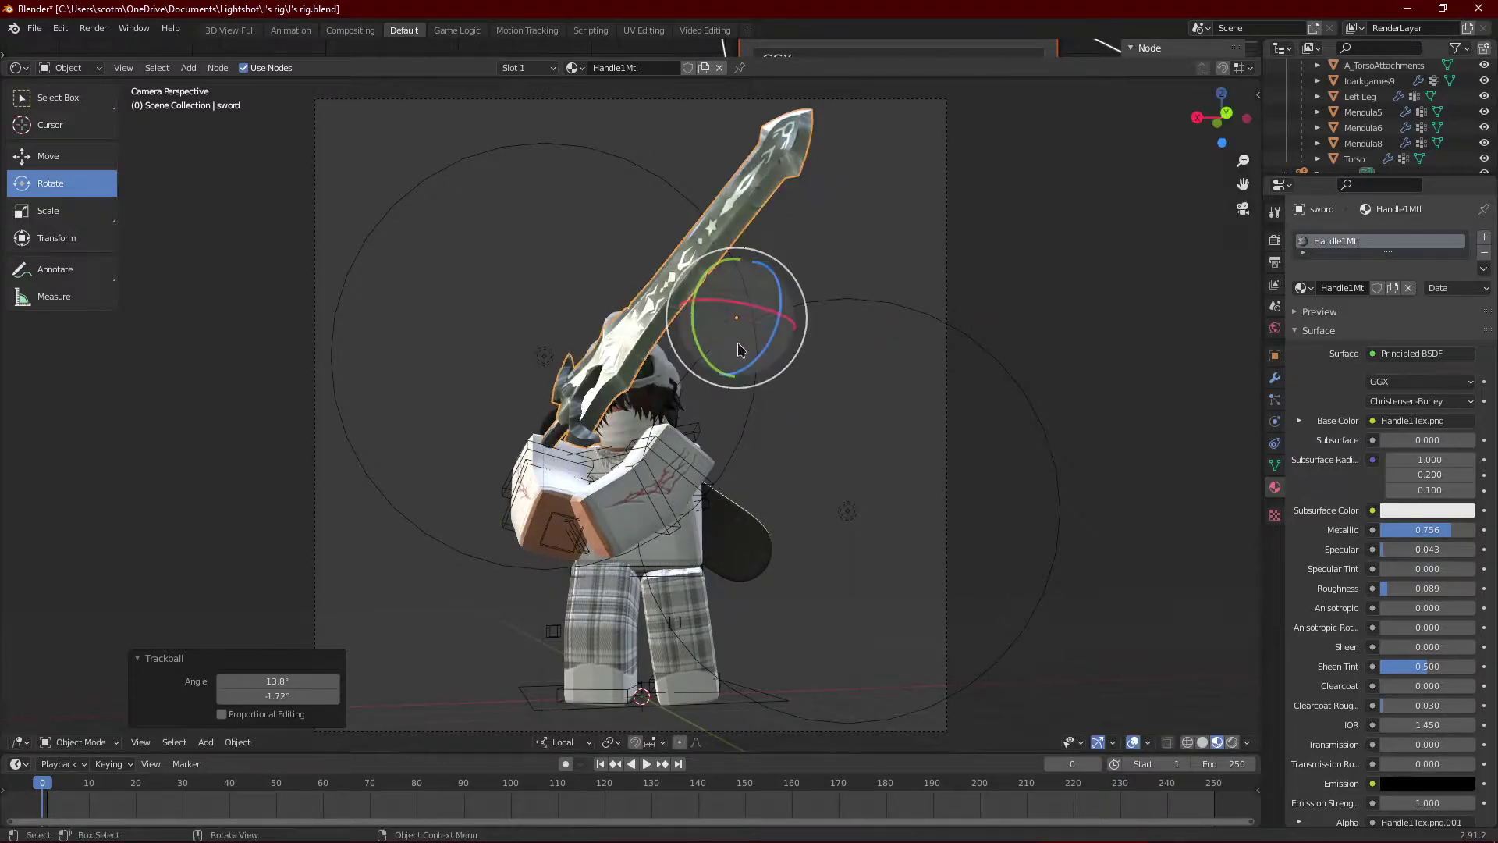
pyautogui.moveTo(738, 348); pyautogui.dragTo(753, 400, button='middle')
pyautogui.moveTo(757, 401); pyautogui.dragTo(736, 364)
pyautogui.moveTo(964, 396); pyautogui.dragTo(980, 357, button='middle')
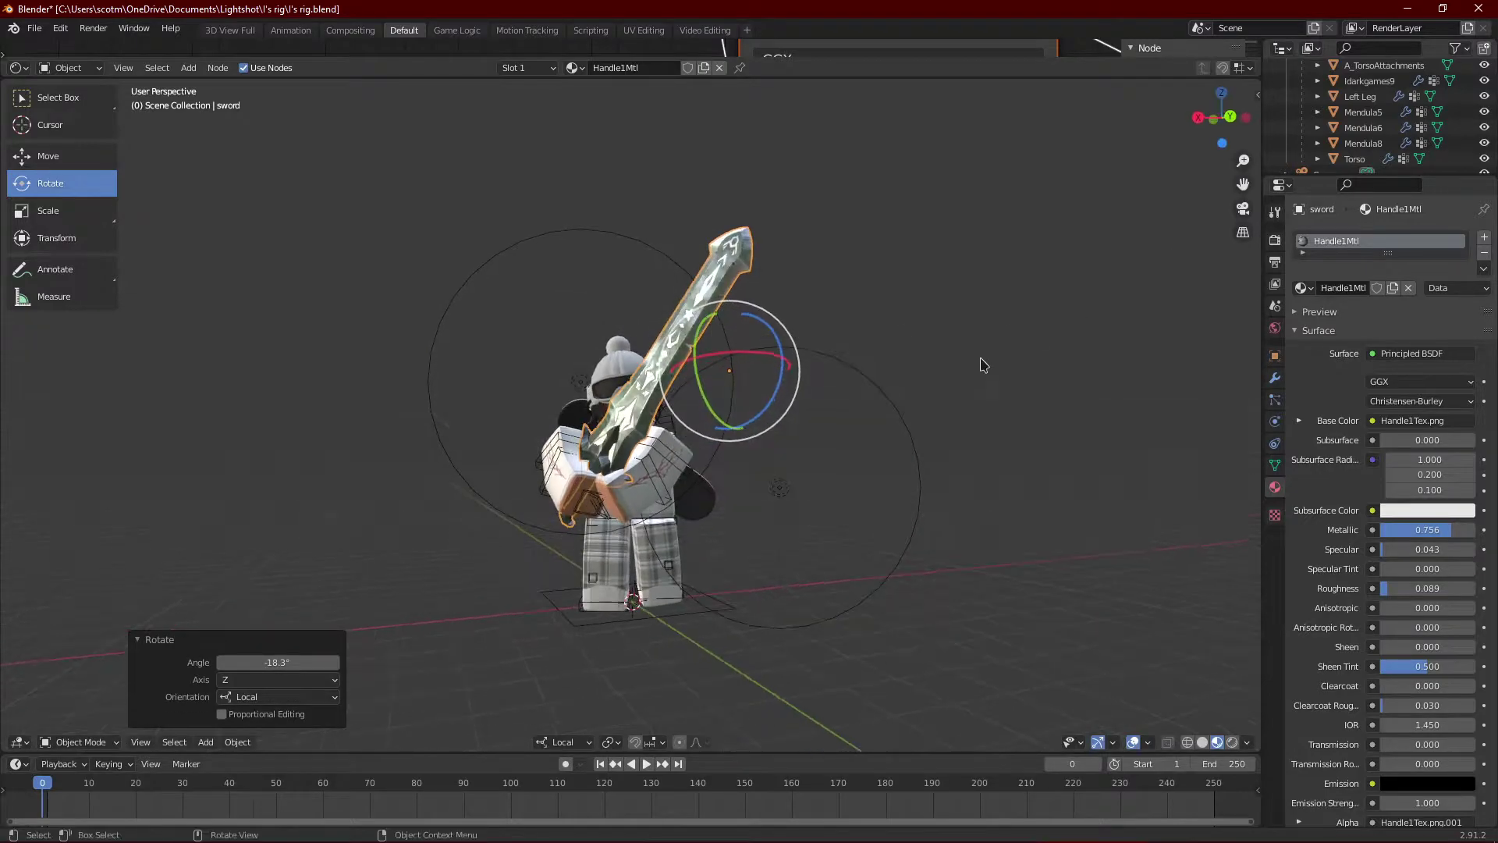
# - In Pose Mode, move the right foot control bone about 0.07 in X, 0.03 in Y and 0.09 in Z
pyautogui.click(601, 599)
pyautogui.moveTo(557, 610); pyautogui.dragTo(556, 611)
pyautogui.moveTo(591, 612); pyautogui.dragTo(596, 610)
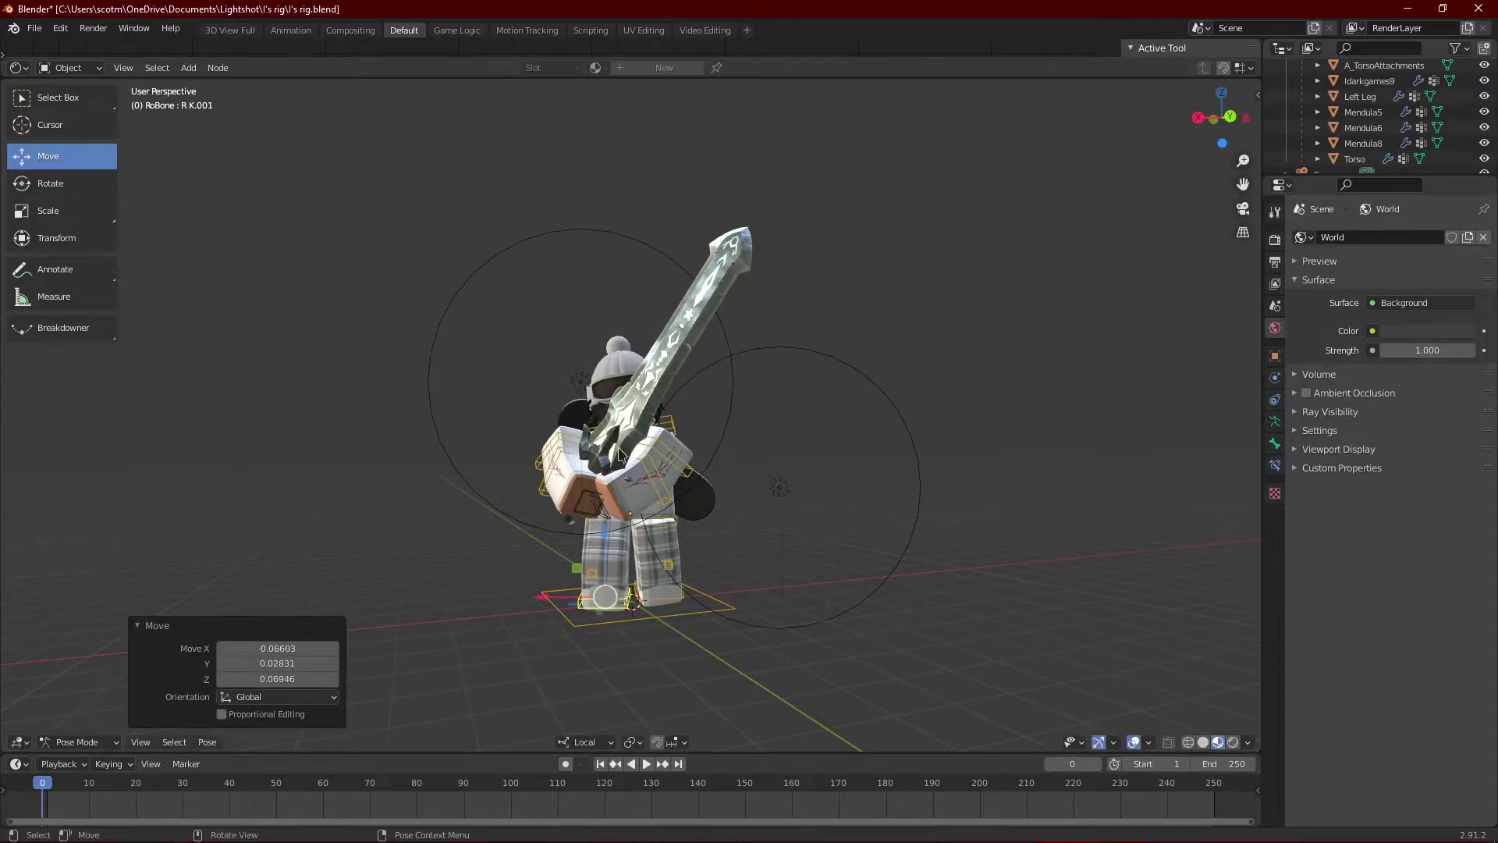
# - Select the head bone and check the pose through the camera
pyautogui.click(619, 455)
pyautogui.click(677, 339)
pyautogui.click(656, 436)
pyautogui.click(1238, 213)
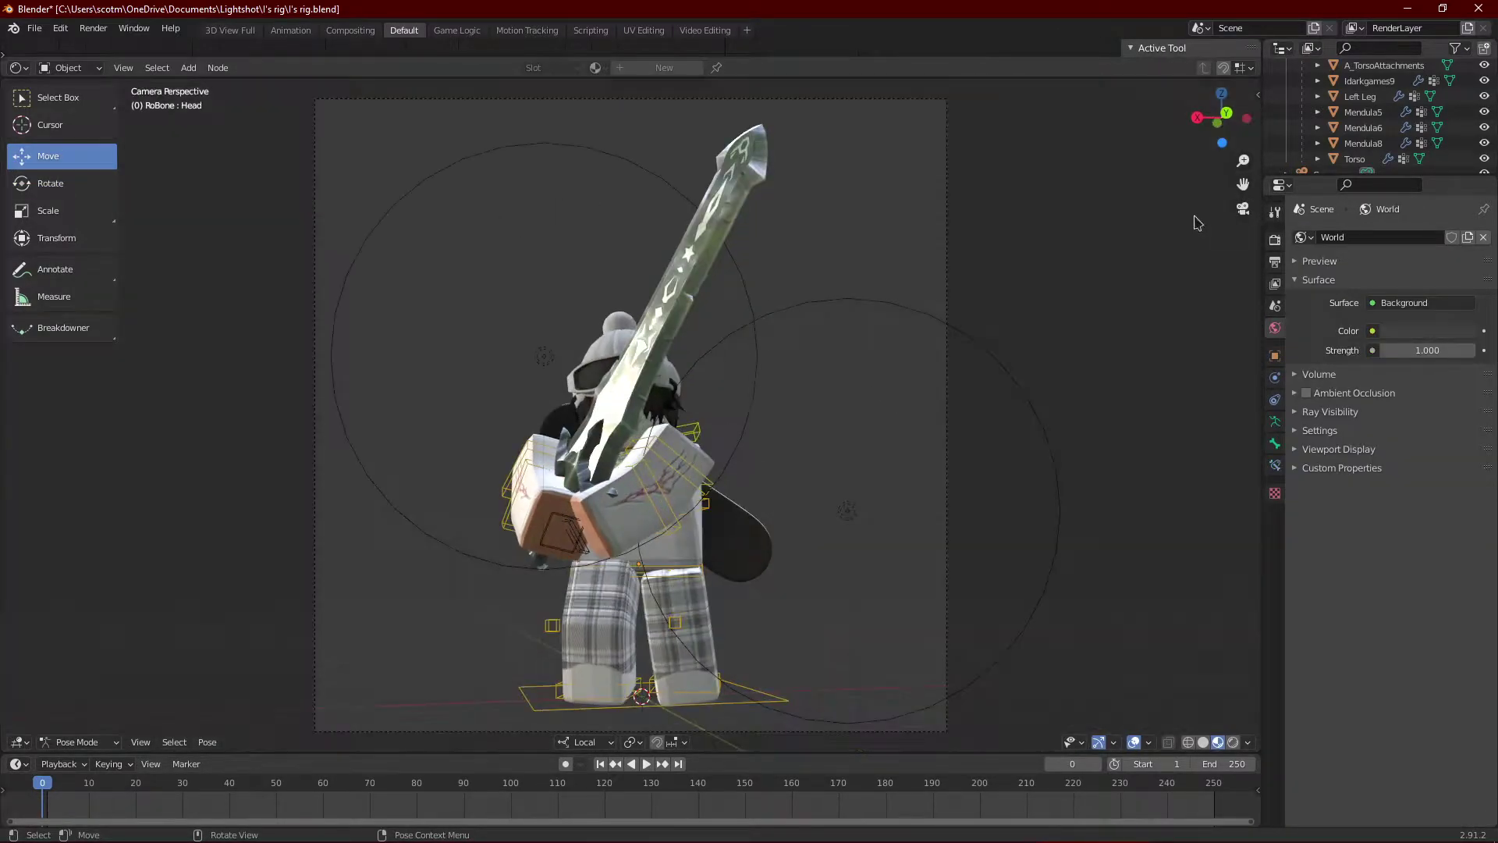
# - Rotate the head bone to turn the face toward the camera, and reframe the whole character in the camera view
pyautogui.hotkey('shift', '`')
pyautogui.press('a')
pyautogui.press('d')
pyautogui.press('s')
pyautogui.click(630, 414)
pyautogui.click(62, 184)
pyautogui.moveTo(636, 416); pyautogui.dragTo(672, 422)
pyautogui.moveTo(662, 420); pyautogui.dragTo(664, 421)
pyautogui.click(804, 429)
pyautogui.moveTo(804, 429); pyautogui.dragTo(807, 431, button='middle')
pyautogui.click(1243, 209)
pyautogui.hotkey('shift', '`')
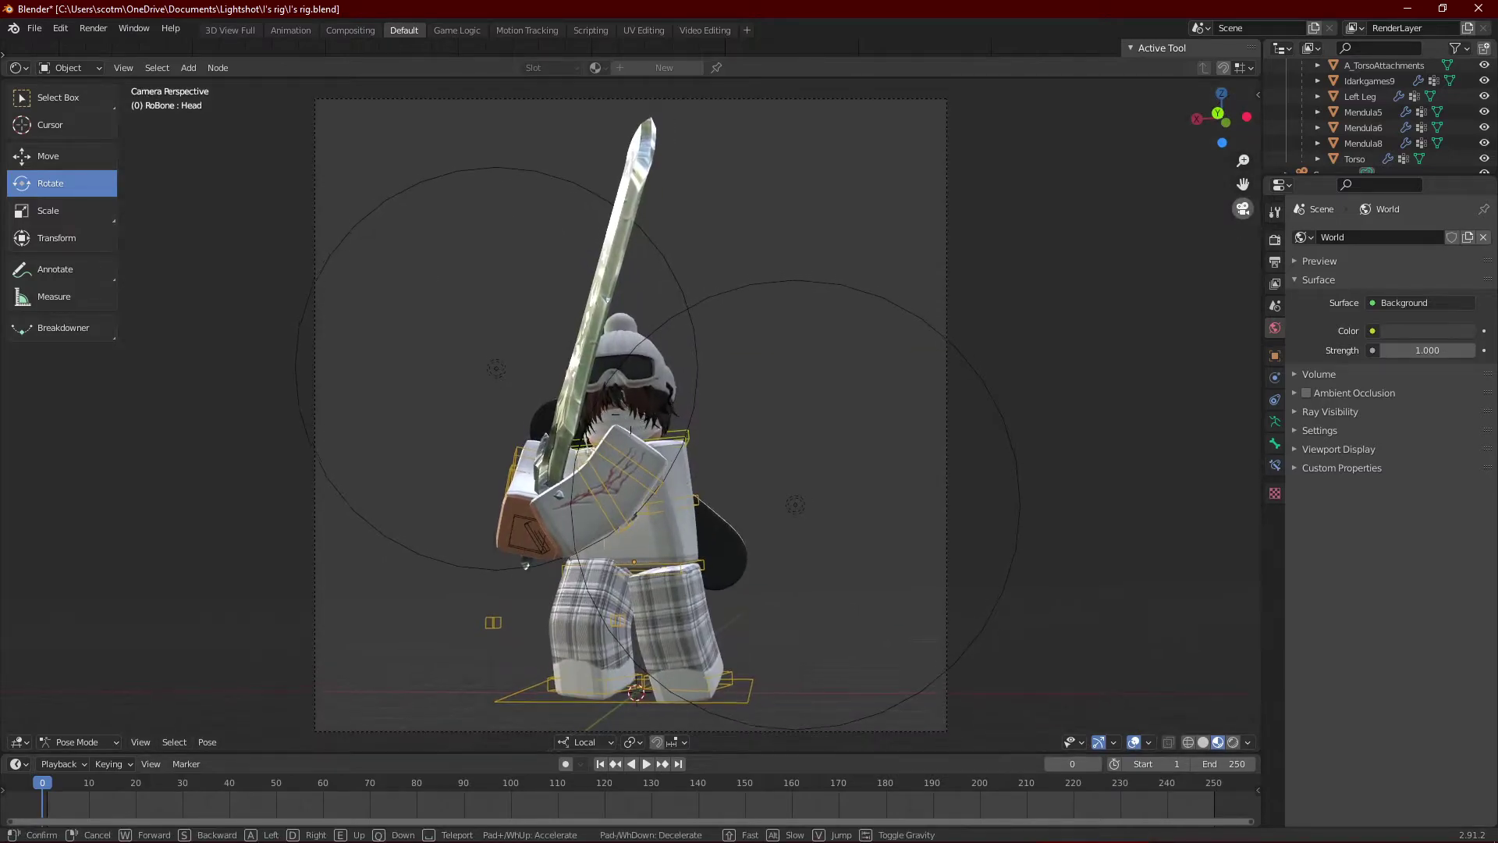
pyautogui.click(634, 418)
# - Switch the viewport to rendered shading and move the point light beside the sword higher and farther out from the character
pyautogui.click(1233, 742)
pyautogui.click(503, 373)
pyautogui.moveTo(500, 309); pyautogui.dragTo(518, 143)
pyautogui.moveTo(428, 207); pyautogui.dragTo(319, 212)
pyautogui.moveTo(404, 291); pyautogui.dragTo(438, 398, button='middle')
pyautogui.moveTo(438, 408); pyautogui.dragTo(408, 564)
pyautogui.moveTo(458, 524); pyautogui.dragTo(435, 446)
pyautogui.moveTo(437, 444); pyautogui.dragTo(441, 335, button='middle')
# - Set the cyan point light's power to 653.5 and radius to 5.133, and move it about 0.68 along its local Z axis
pyautogui.click(1243, 208)
pyautogui.click(1275, 284)
pyautogui.click(1275, 421)
pyautogui.moveTo(1419, 340); pyautogui.dragTo(1460, 363)
pyautogui.scroll(-5, 462, 360)
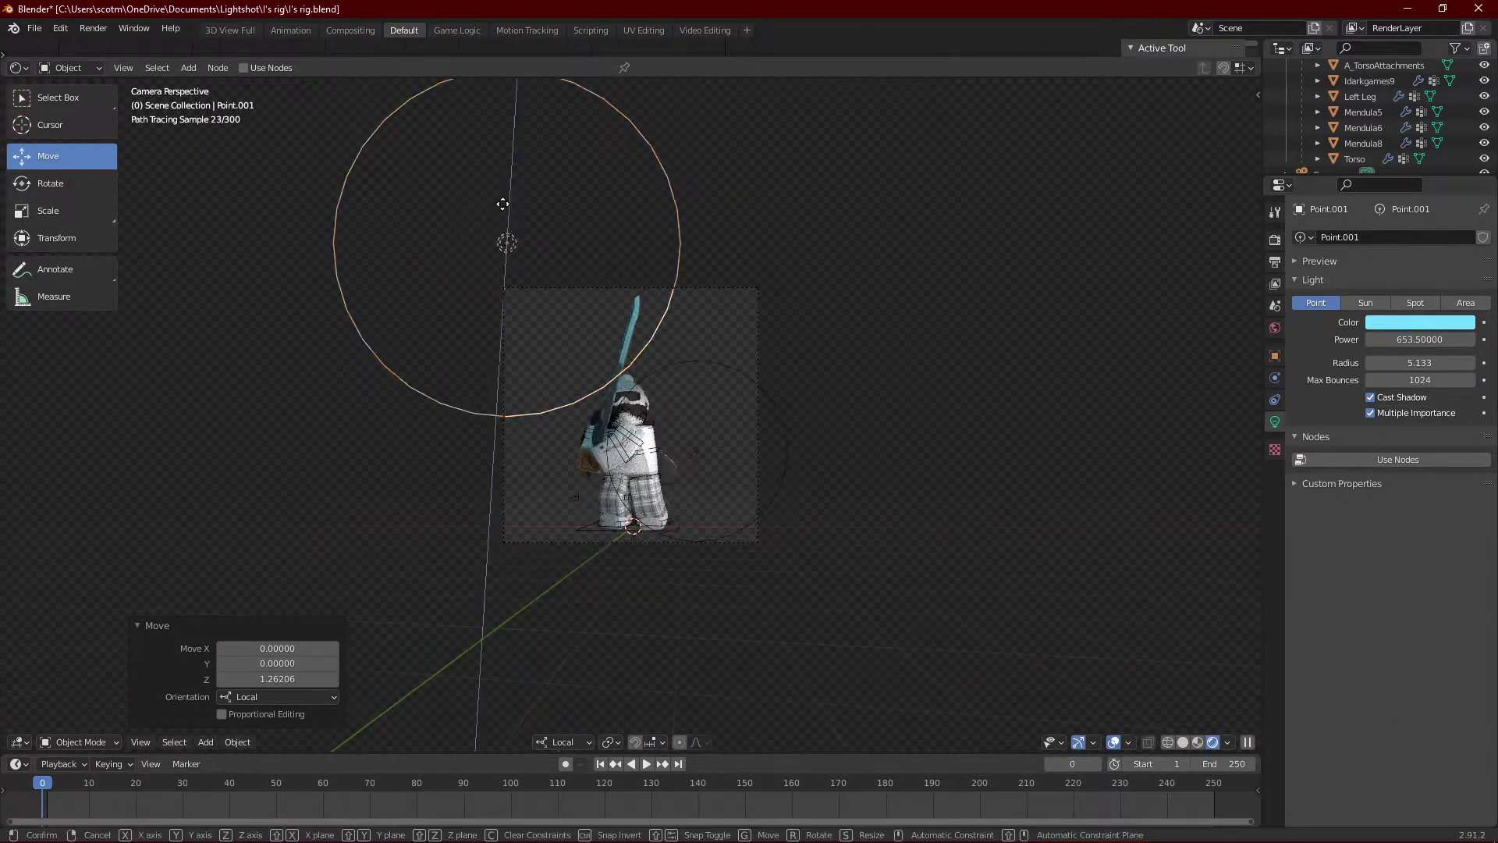
pyautogui.press('g')
pyautogui.press('z')
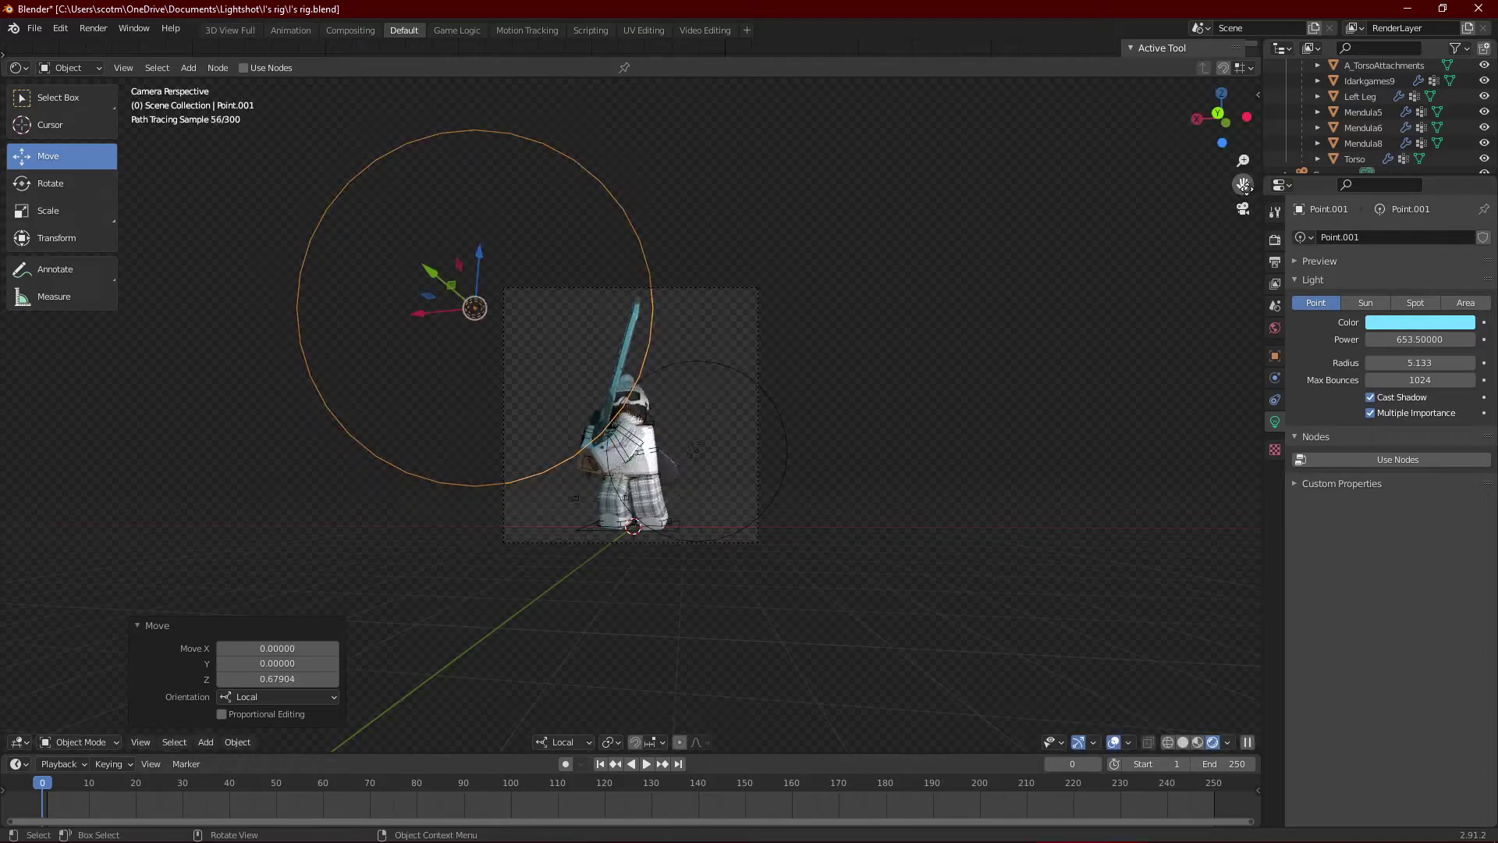
pyautogui.scroll(5, 819, 345)
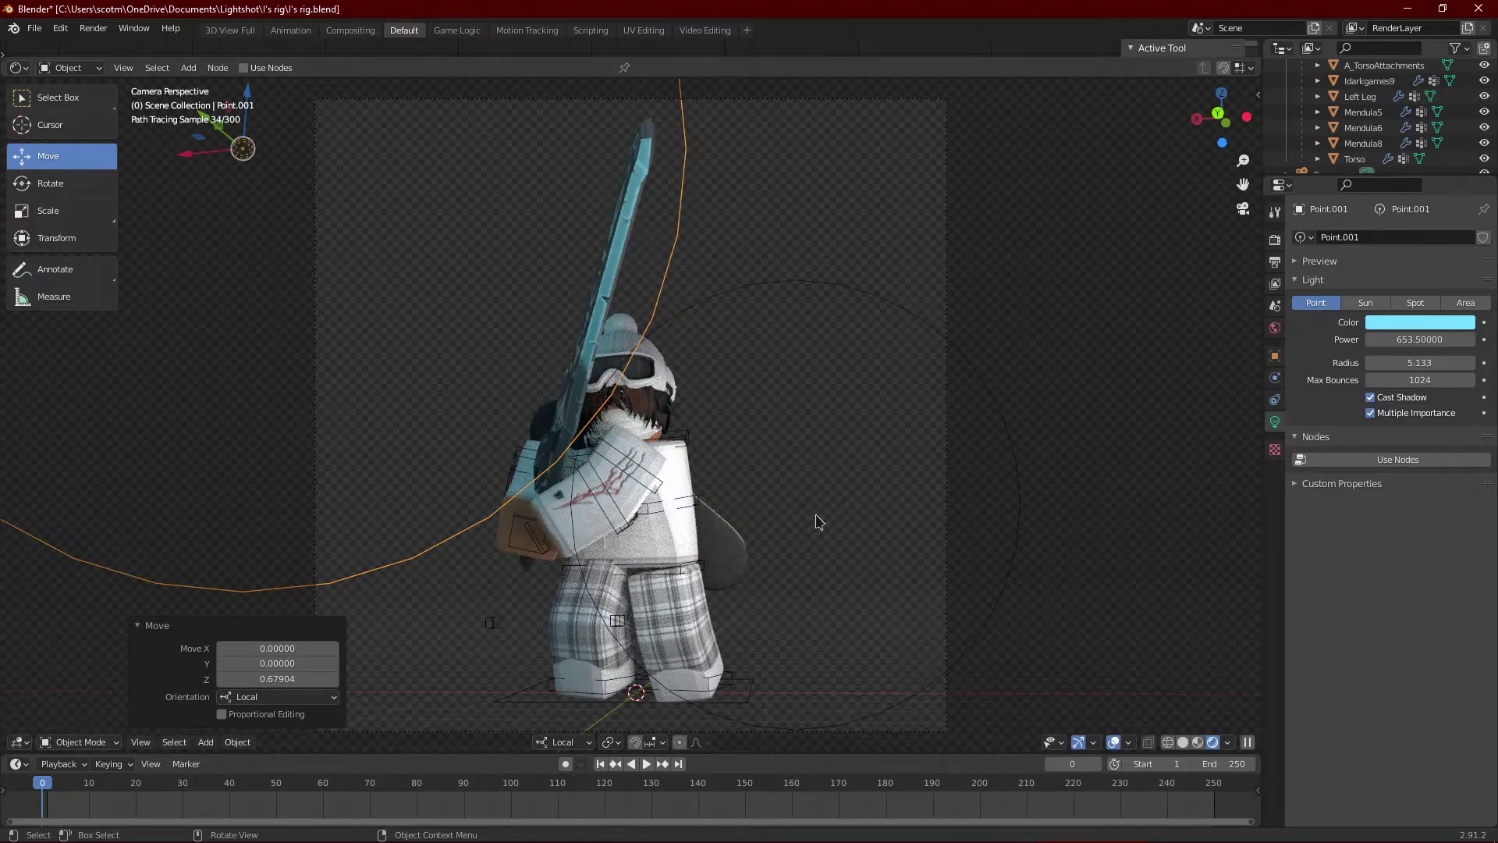
# - Give the other point light a pink colour and lower it toward the character's feet
pyautogui.click(799, 513)
pyautogui.click(1439, 320)
pyautogui.moveTo(1400, 188); pyautogui.dragTo(1403, 201)
pyautogui.click(849, 284)
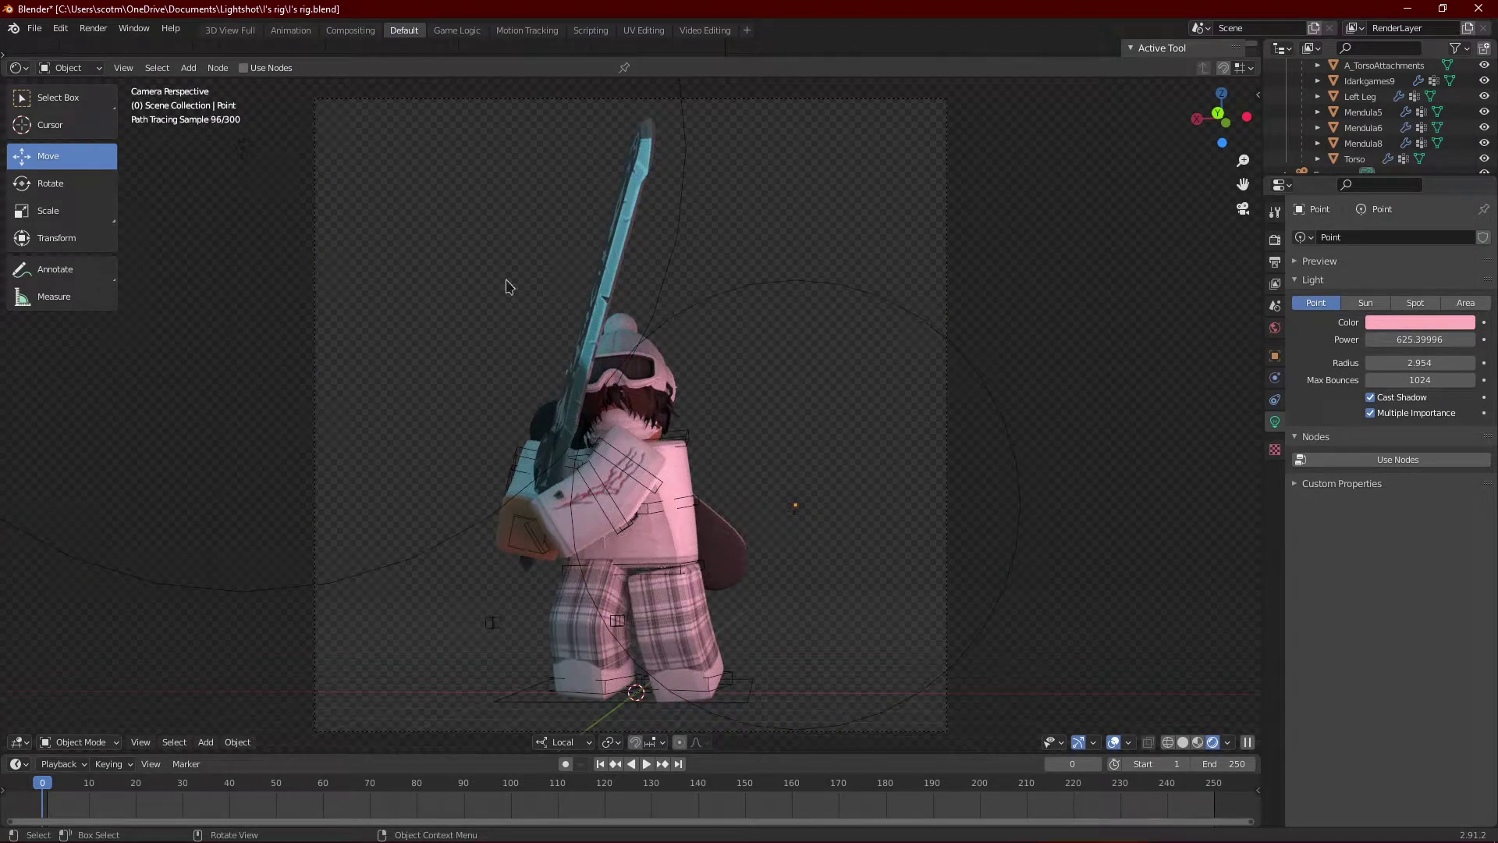
pyautogui.click(803, 503)
pyautogui.moveTo(801, 506); pyautogui.dragTo(812, 605)
# - Duplicate the pink point light, place the copy above the character beside the sword tip, and make its colour nearly white
pyautogui.hotkey('shift', 'd')
pyautogui.click(795, 172)
pyautogui.click(1416, 322)
pyautogui.click(1395, 172)
pyautogui.press('g')
pyautogui.click(822, 200)
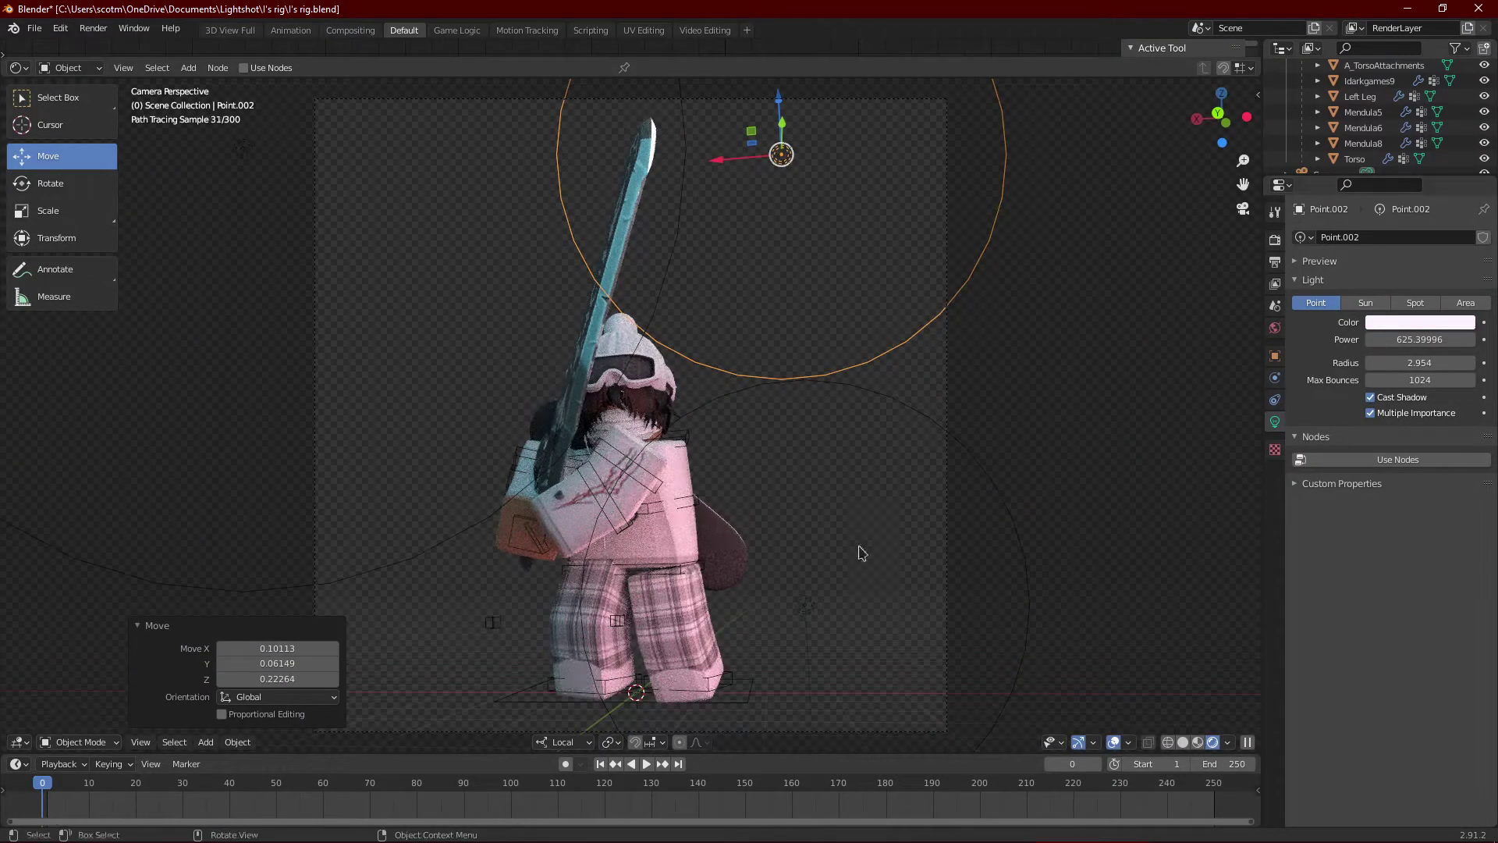
# - Give the lower point light a deeper red tint and a radius of 4.48, and set the upper light's power to 679.5
pyautogui.click(806, 604)
pyautogui.moveTo(1418, 340); pyautogui.dragTo(1424, 340)
pyautogui.click(1415, 322)
pyautogui.moveTo(1403, 206); pyautogui.dragTo(1404, 225)
pyautogui.moveTo(1399, 359); pyautogui.dragTo(1457, 359)
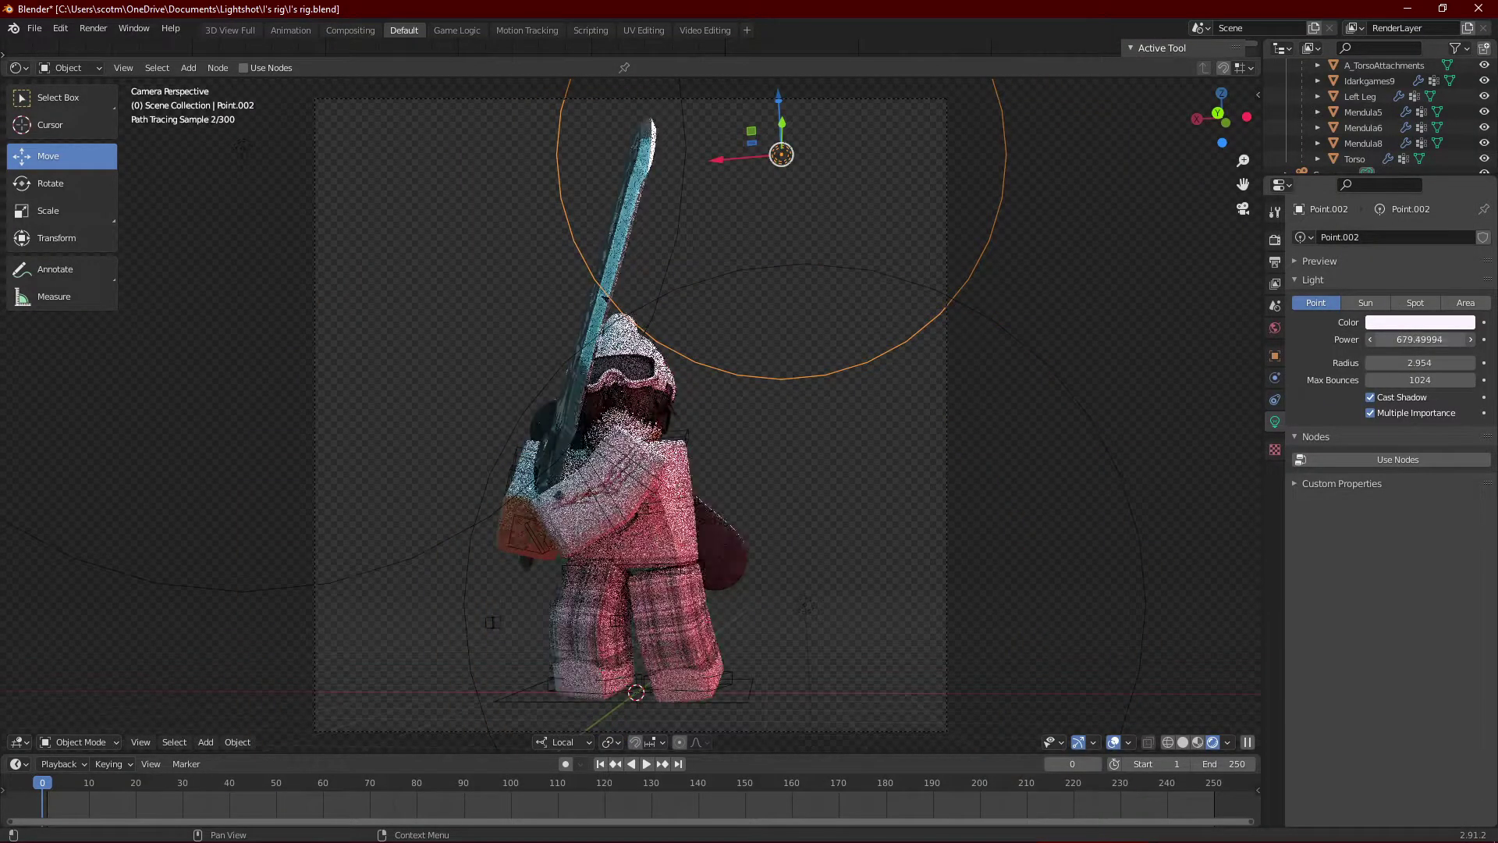
pyautogui.click(927, 387)
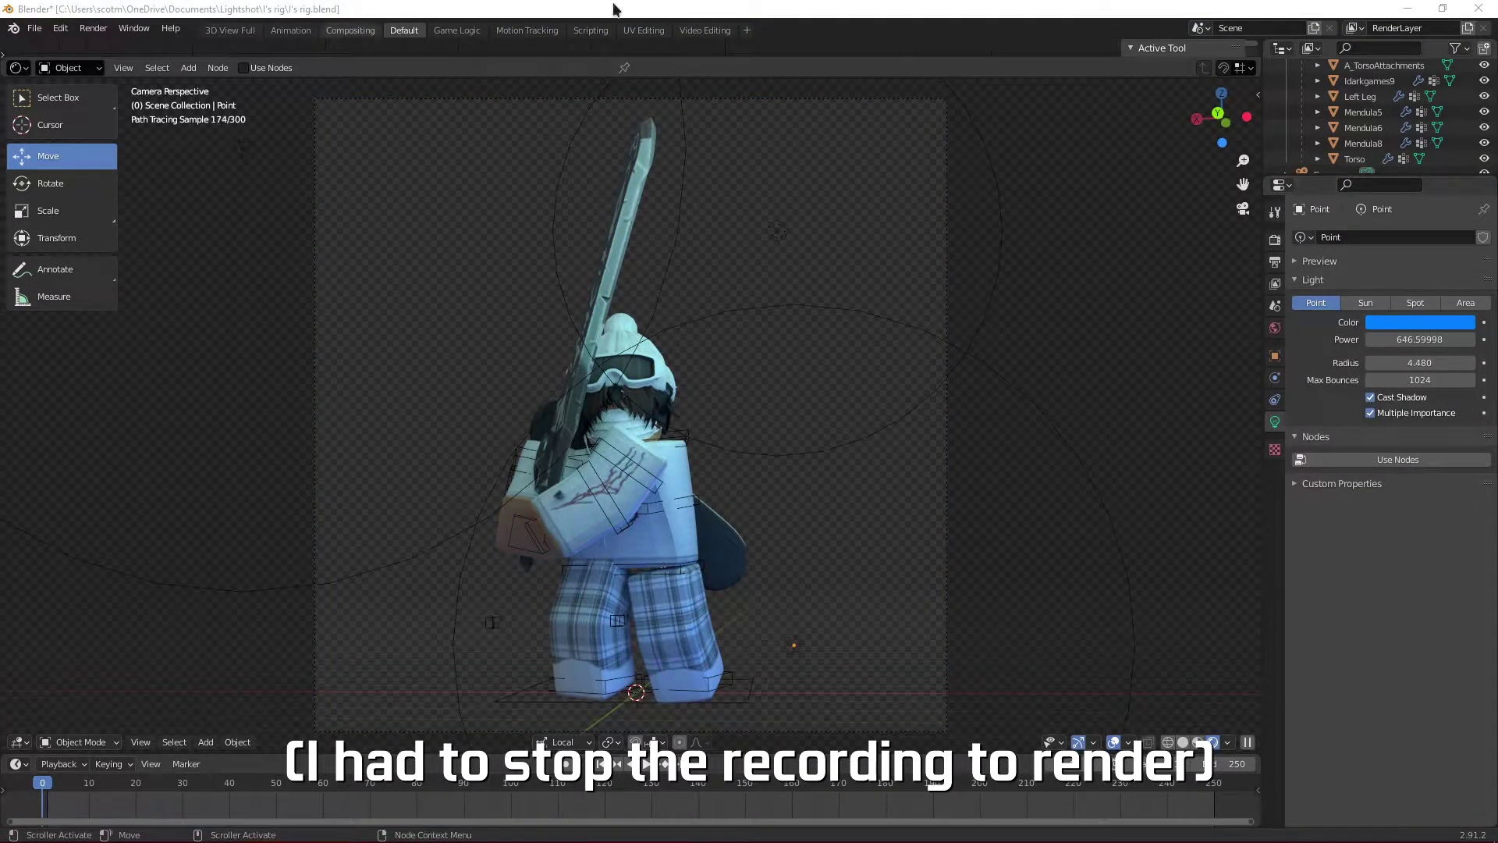
# - Close the Blender window
pyautogui.click(615, 9)
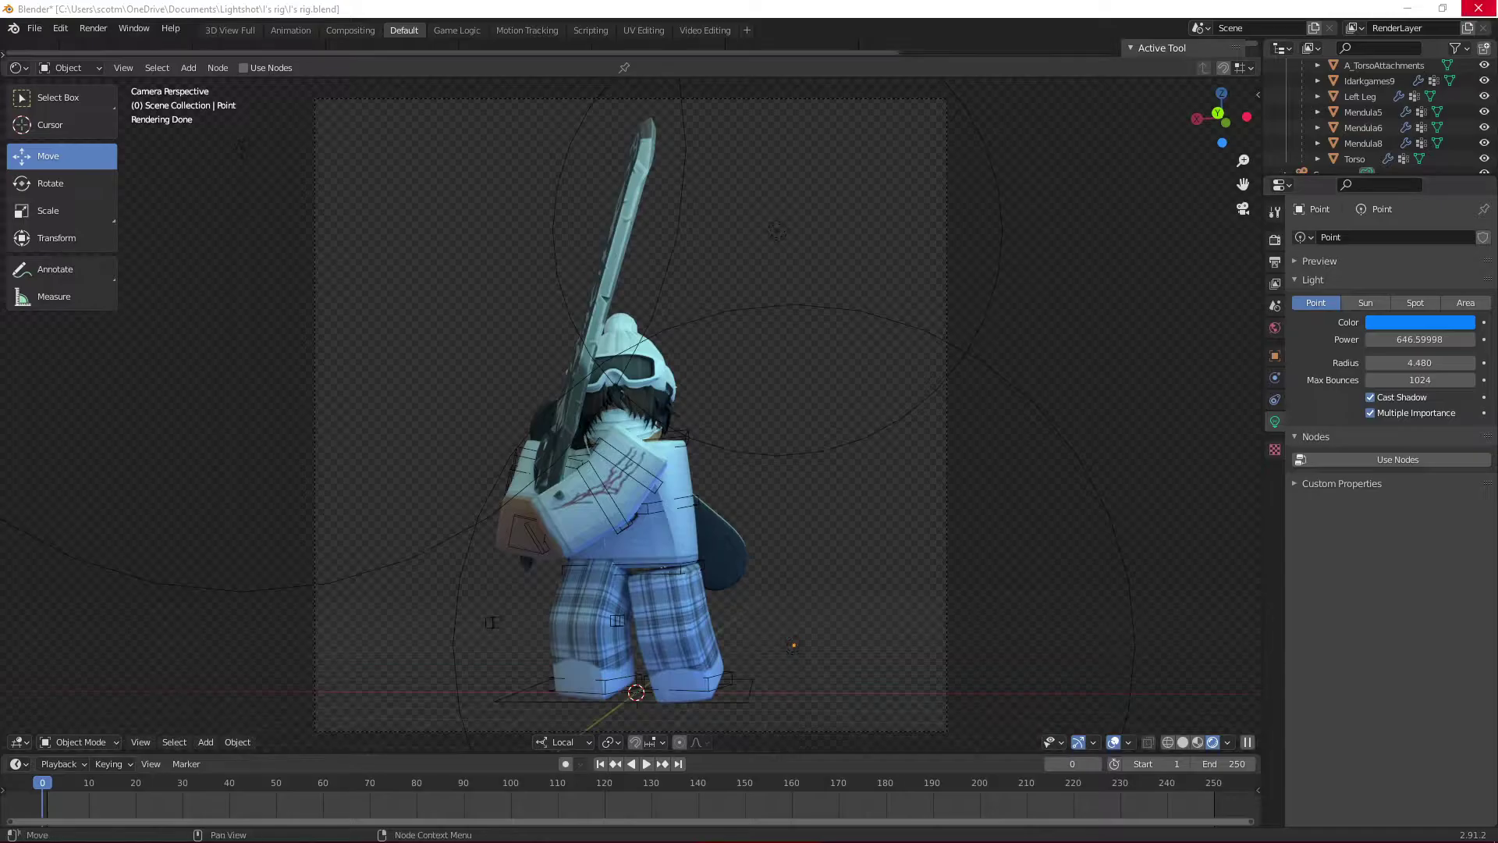
pyautogui.click(1479, 9)
pyautogui.click(680, 463)
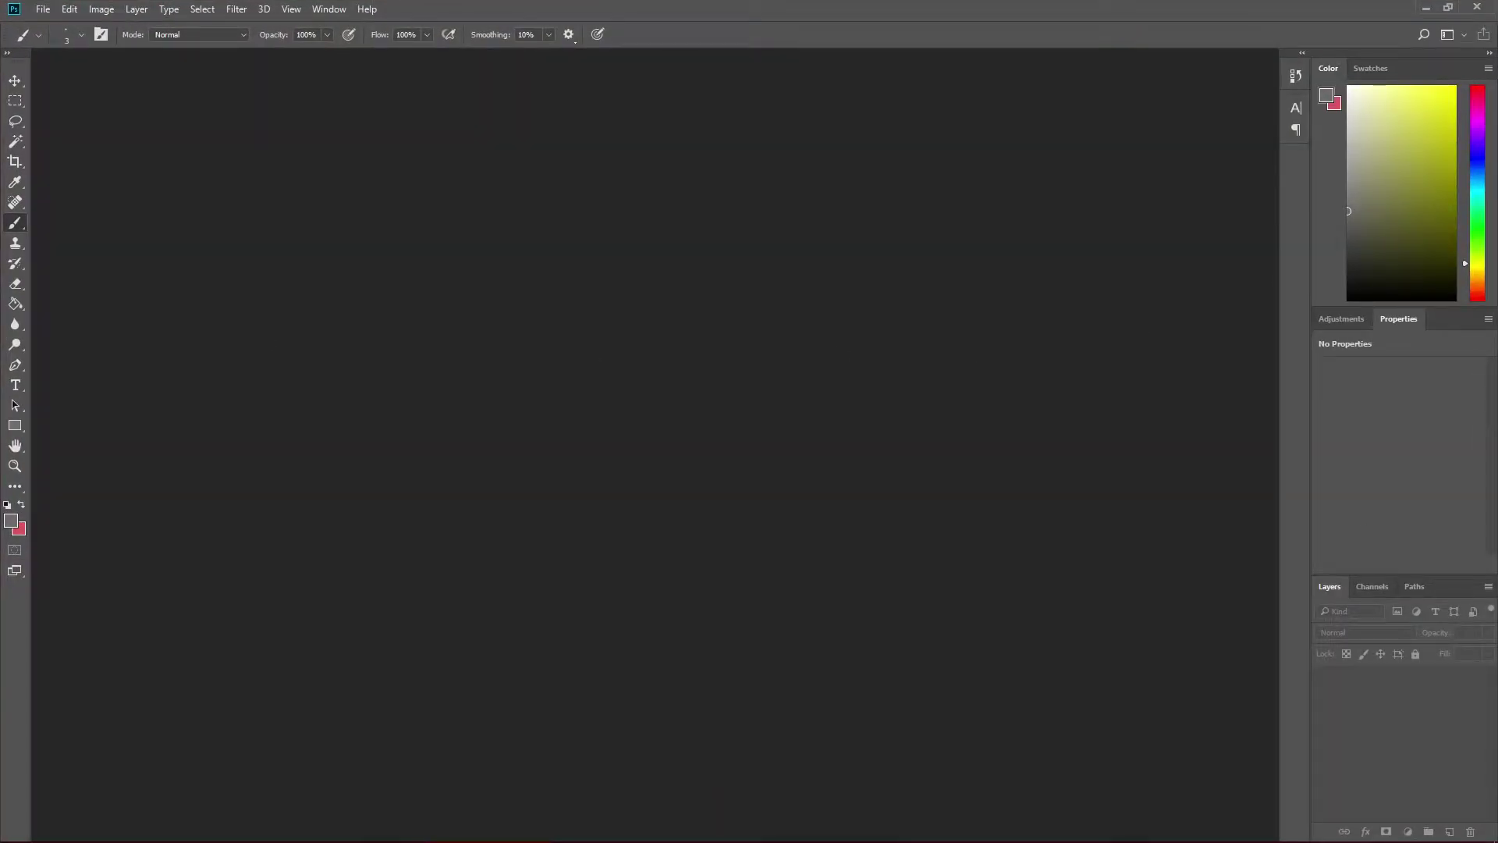
# - In Photoshop, open the rendered image IceySword.png
pyautogui.click(43, 9)
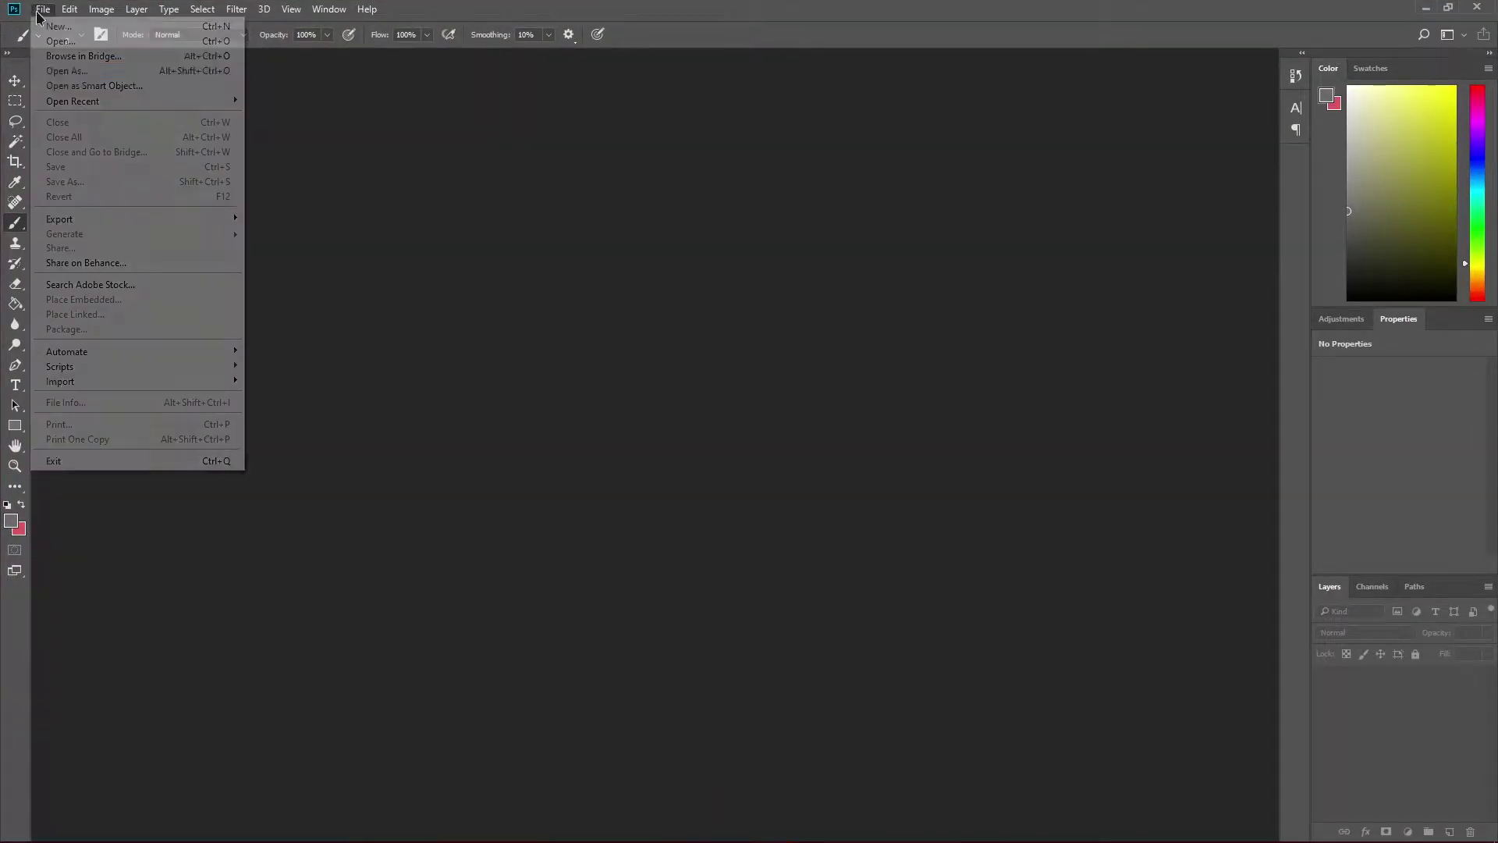
pyautogui.click(79, 47)
pyautogui.click(294, 42)
pyautogui.doubleClick(350, 144)
pyautogui.doubleClick(343, 145)
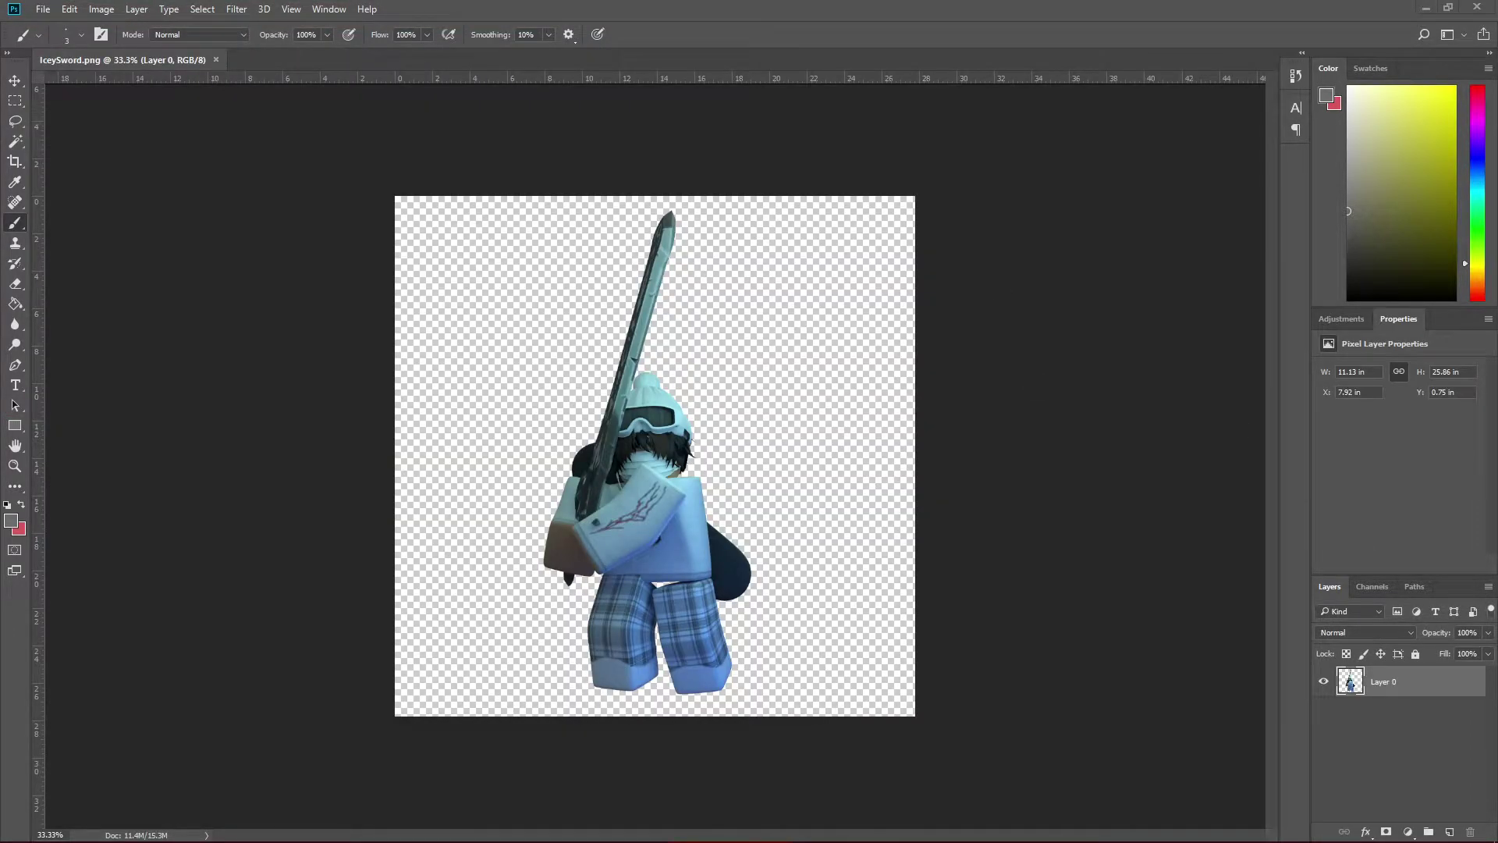
# - Create a new document named IceySword and replace its background with an empty transparent layer
pyautogui.click(43, 10)
pyautogui.click(63, 27)
pyautogui.write('IceySword')
pyautogui.press('Return')
pyautogui.click(1450, 832)
pyautogui.click(1404, 699)
pyautogui.click(1471, 832)
# - Copy the entire render from IceySword.png and paste it into the new IceySword document
pyautogui.click(123, 60)
pyautogui.hotkey('ctrl', 'a')
pyautogui.hotkey('ctrl', 'c')
pyautogui.click(316, 60)
pyautogui.hotkey('ctrl', 'v')
# - Free-transform the pasted character to 94.61% width and 90.60% height, rotate it 3.95°, and move it to the canvas's right half
pyautogui.hotkey('ctrl', 't')
pyautogui.moveTo(764, 635); pyautogui.dragTo(643, 472)
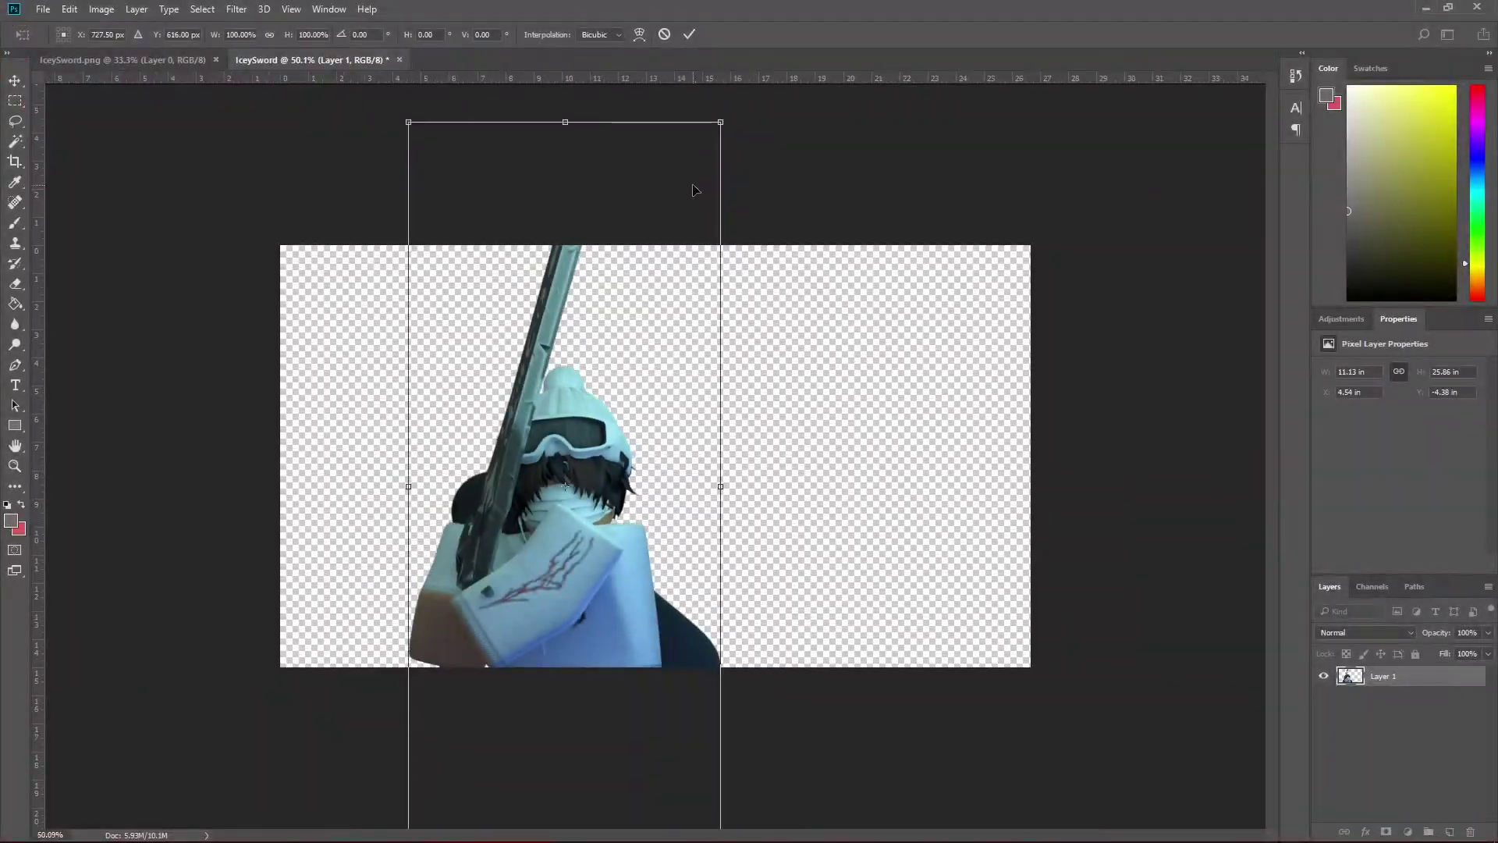
pyautogui.moveTo(702, 191); pyautogui.dragTo(790, 202)
pyautogui.keyDown('shift'); pyautogui.moveTo(696, 113); pyautogui.dragTo(614, 347); pyautogui.keyUp('shift')
pyautogui.moveTo(536, 499); pyautogui.dragTo(880, 381)
pyautogui.keyDown('shift'); pyautogui.moveTo(960, 224); pyautogui.dragTo(944, 269); pyautogui.keyUp('shift')
pyautogui.moveTo(909, 328); pyautogui.dragTo(940, 289)
pyautogui.keyDown('shift'); pyautogui.moveTo(973, 234); pyautogui.dragTo(956, 285); pyautogui.keyUp('shift')
pyautogui.moveTo(890, 385); pyautogui.dragTo(1062, 391)
pyautogui.moveTo(820, 671); pyautogui.dragTo(699, 820)
pyautogui.hotkey('ctrl', 'z')
pyautogui.moveTo(894, 639); pyautogui.dragTo(844, 514)
pyautogui.moveTo(950, 485); pyautogui.dragTo(961, 486)
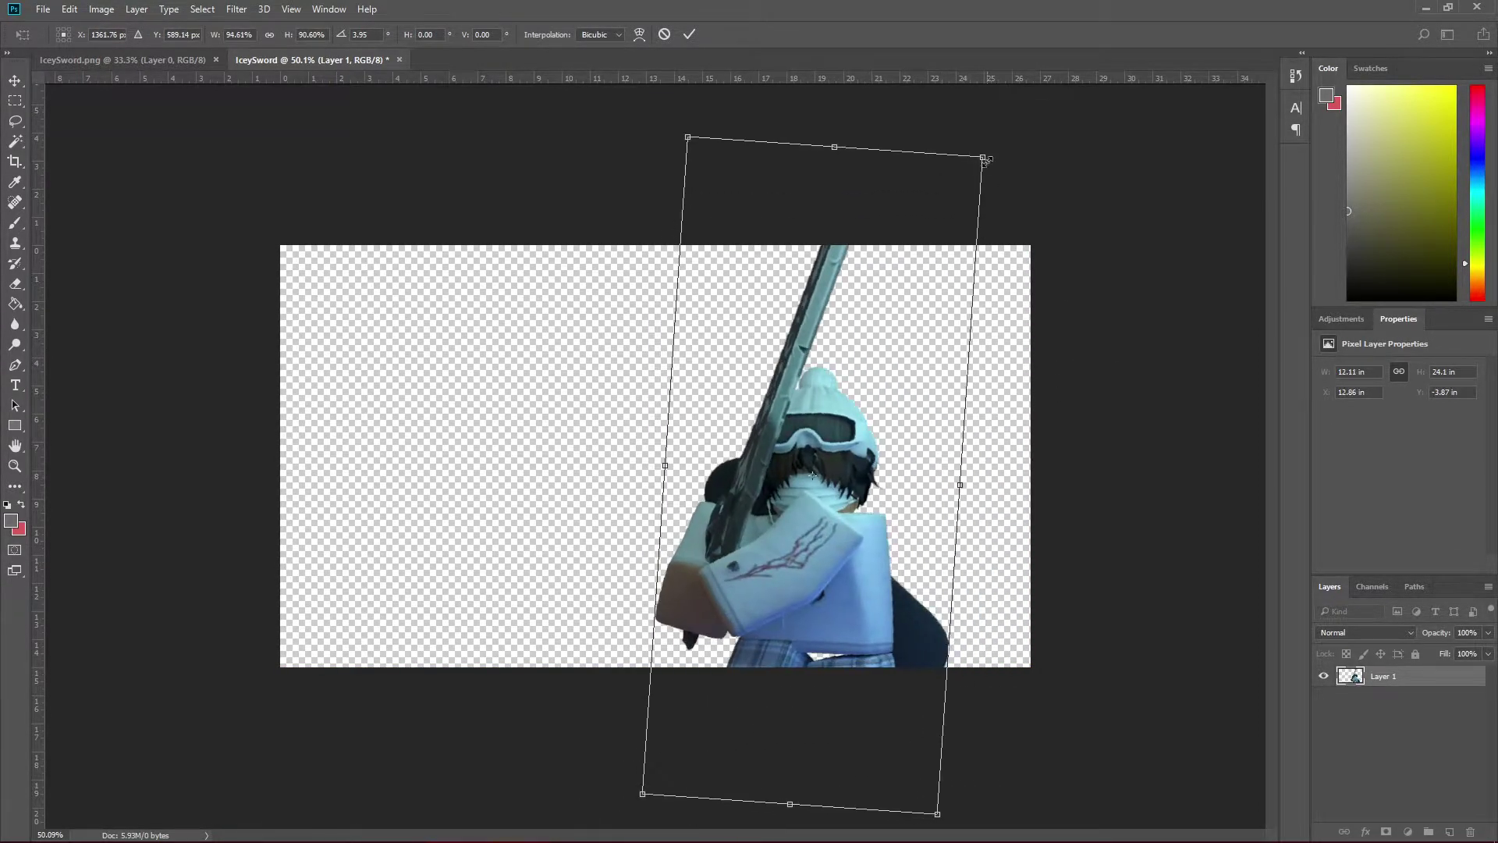
# - Enlarge the character to about 15.35 by 28.99 in, position its upper body at the canvas's right side, and apply the transform
pyautogui.keyDown('shift'); pyautogui.moveTo(987, 162); pyautogui.dragTo(1130, 58); pyautogui.keyUp('shift')
pyautogui.moveTo(970, 269); pyautogui.dragTo(914, 326)
pyautogui.moveTo(1034, 321); pyautogui.dragTo(1048, 347)
pyautogui.moveTo(967, 364)
pyautogui.mouseDown()
pyautogui.moveTo(971, 342)
pyautogui.moveTo(984, 340)
pyautogui.moveTo(981, 357)
pyautogui.mouseUp()
pyautogui.press('Return')
# - Switch to the browser and search Google Images for "ice effect 1920x1080"
pyautogui.click(226, 832)
pyautogui.click(494, 49)
pyautogui.write('icew')
pyautogui.press('BackSpace')
pyautogui.write('effect')
pyautogui.press('Return')
pyautogui.click(335, 453)
pyautogui.scroll(2, 586, 238)
pyautogui.click(301, 105)
pyautogui.write('1920x1080')
pyautogui.press('Return')
# - Pick the Frost on Screen image from the results and paste it into Photoshop as a layer above the character
pyautogui.click(157, 302)
pyautogui.click(405, 211)
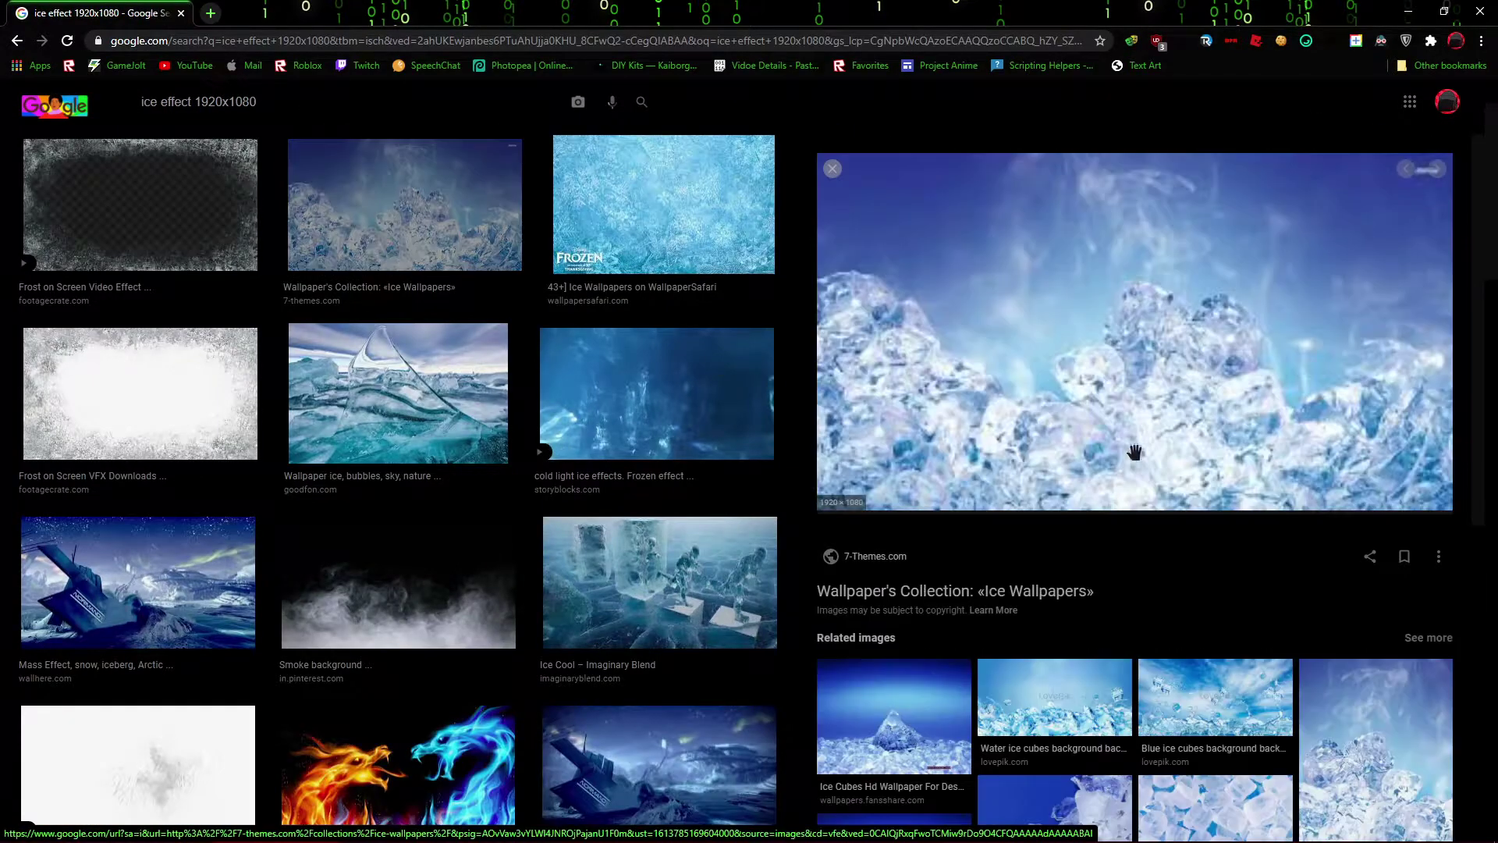
pyautogui.press('Left')
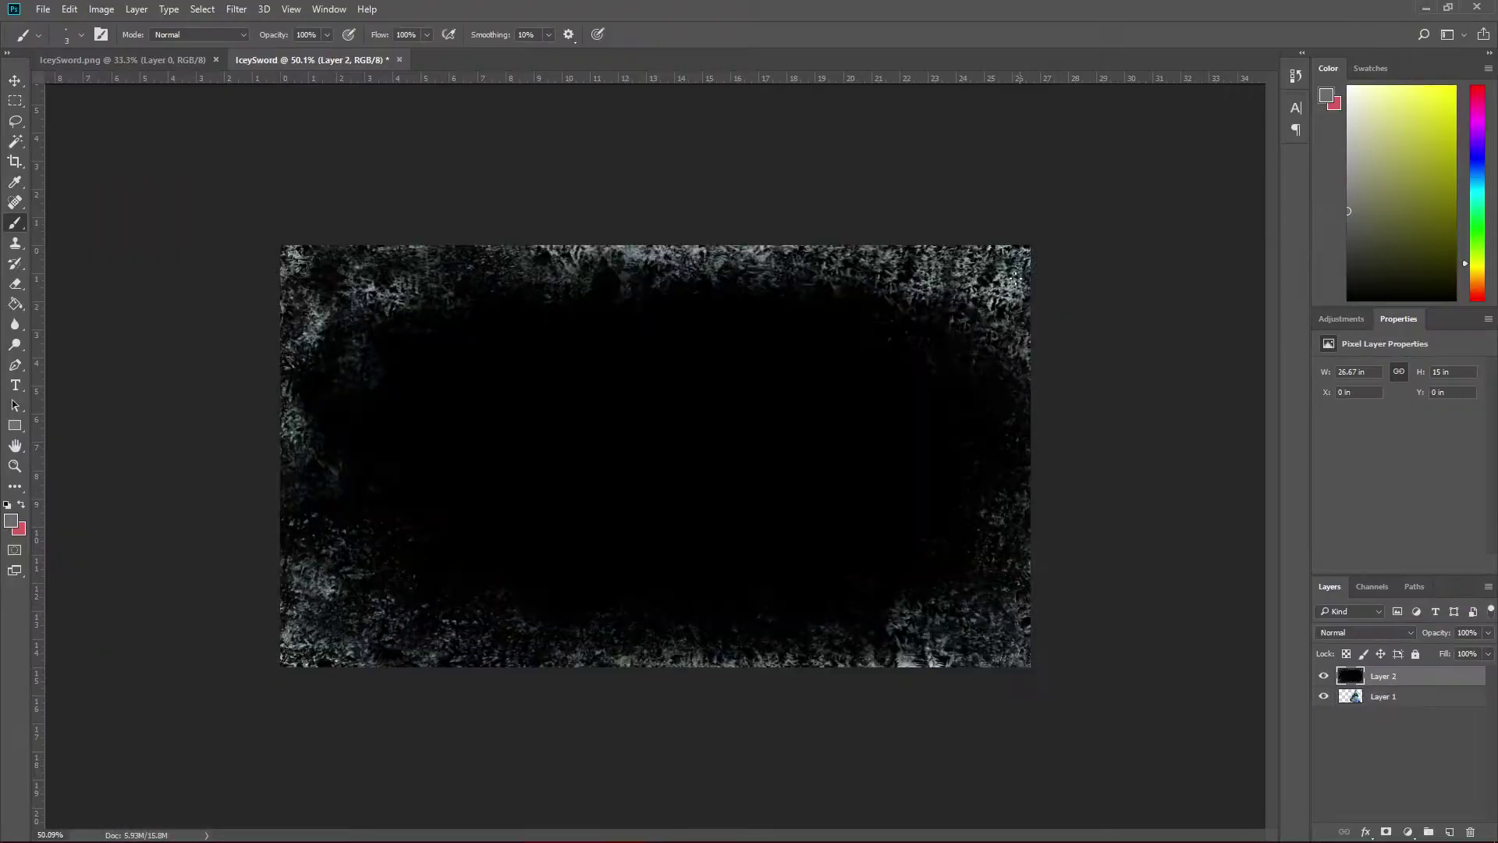
# - Try several blend modes on the frost layer and apply Lighten
pyautogui.rightClick(1404, 676)
pyautogui.click(1240, 126)
pyautogui.click(513, 459)
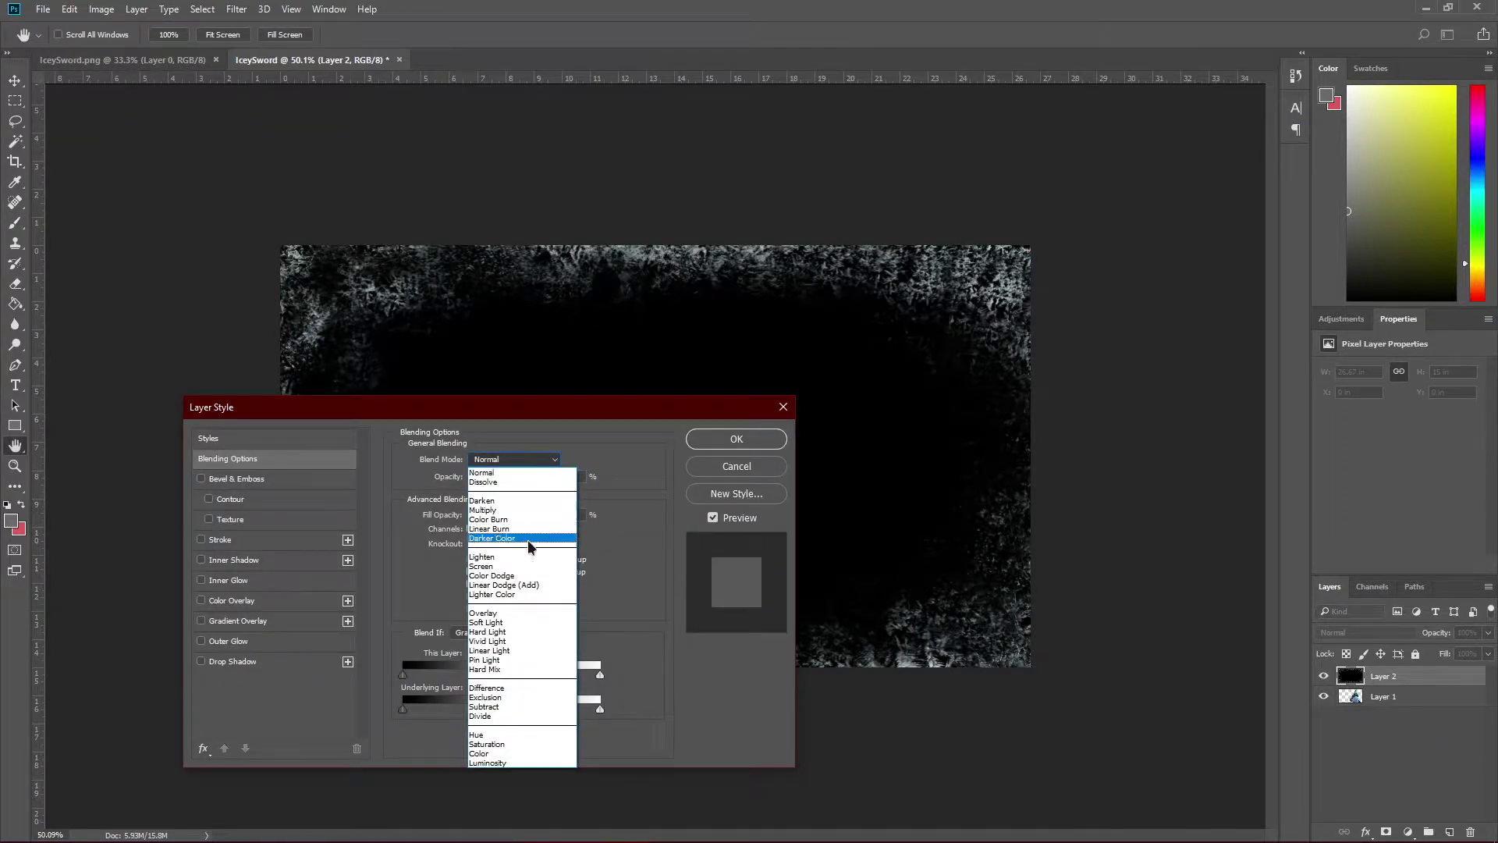
pyautogui.click(499, 556)
pyautogui.click(510, 467)
pyautogui.click(515, 563)
pyautogui.click(522, 465)
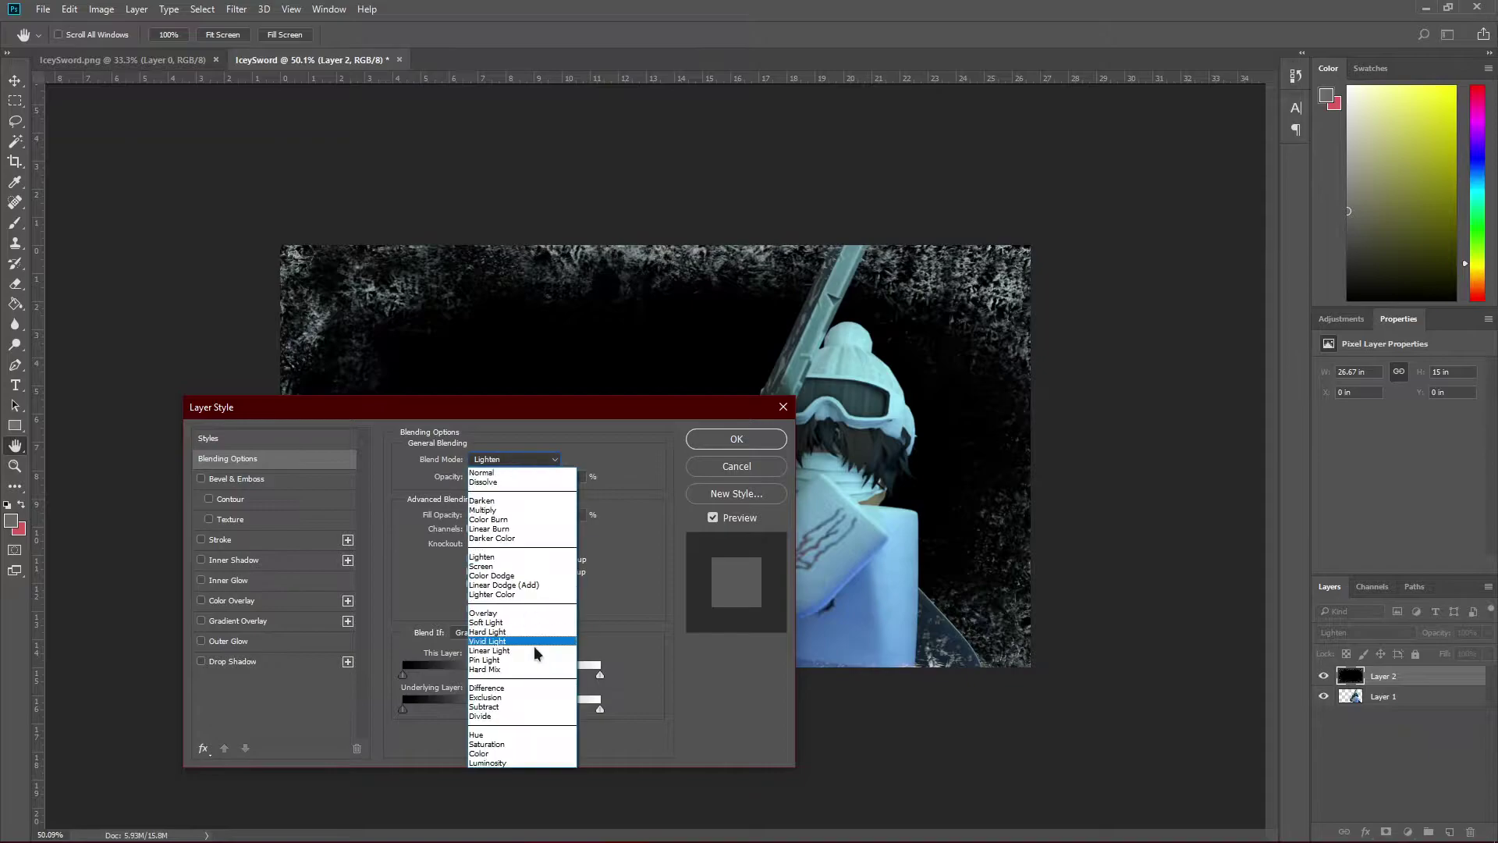
pyautogui.click(515, 567)
pyautogui.click(514, 459)
pyautogui.click(517, 461)
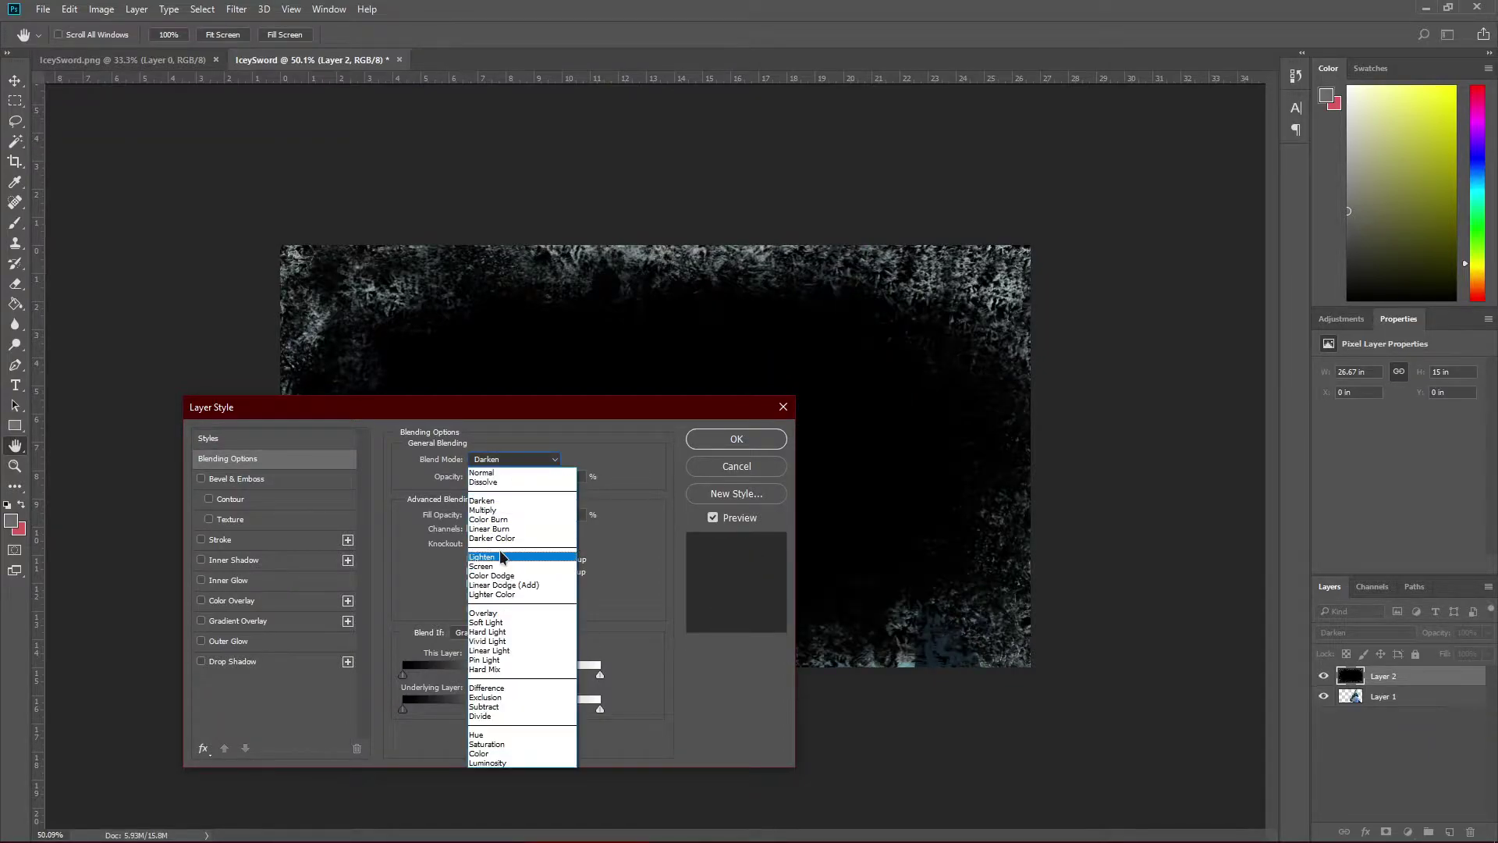
pyautogui.click(509, 558)
pyautogui.click(737, 440)
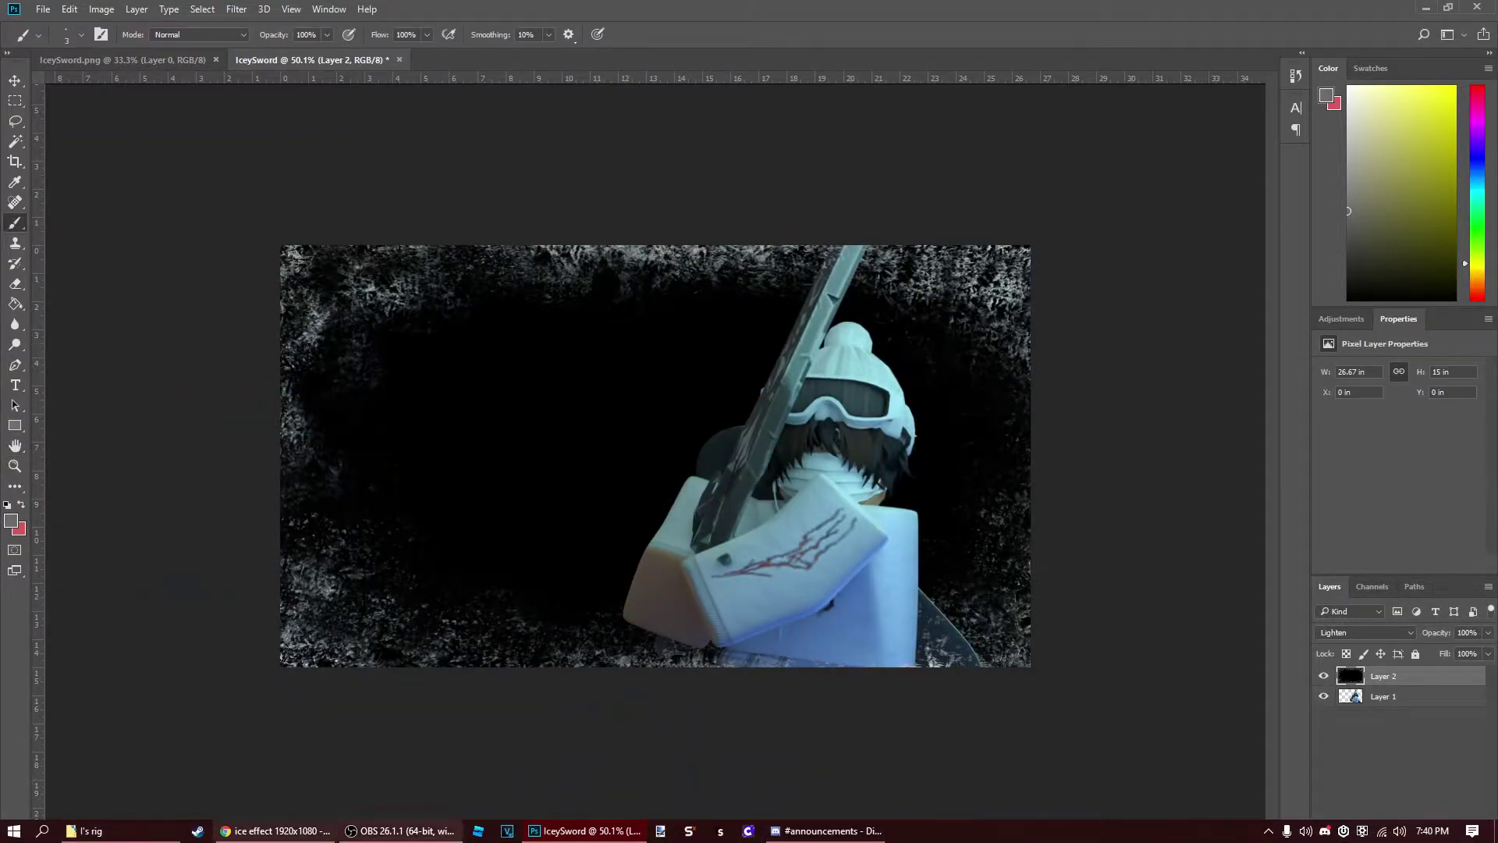
# - Return to the browser's image results and copy the Ice Particles PNG with glowing crystals on black
pyautogui.click(244, 832)
pyautogui.click(402, 210)
pyautogui.click(406, 394)
pyautogui.scroll(-4, 624, 484)
pyautogui.click(654, 507)
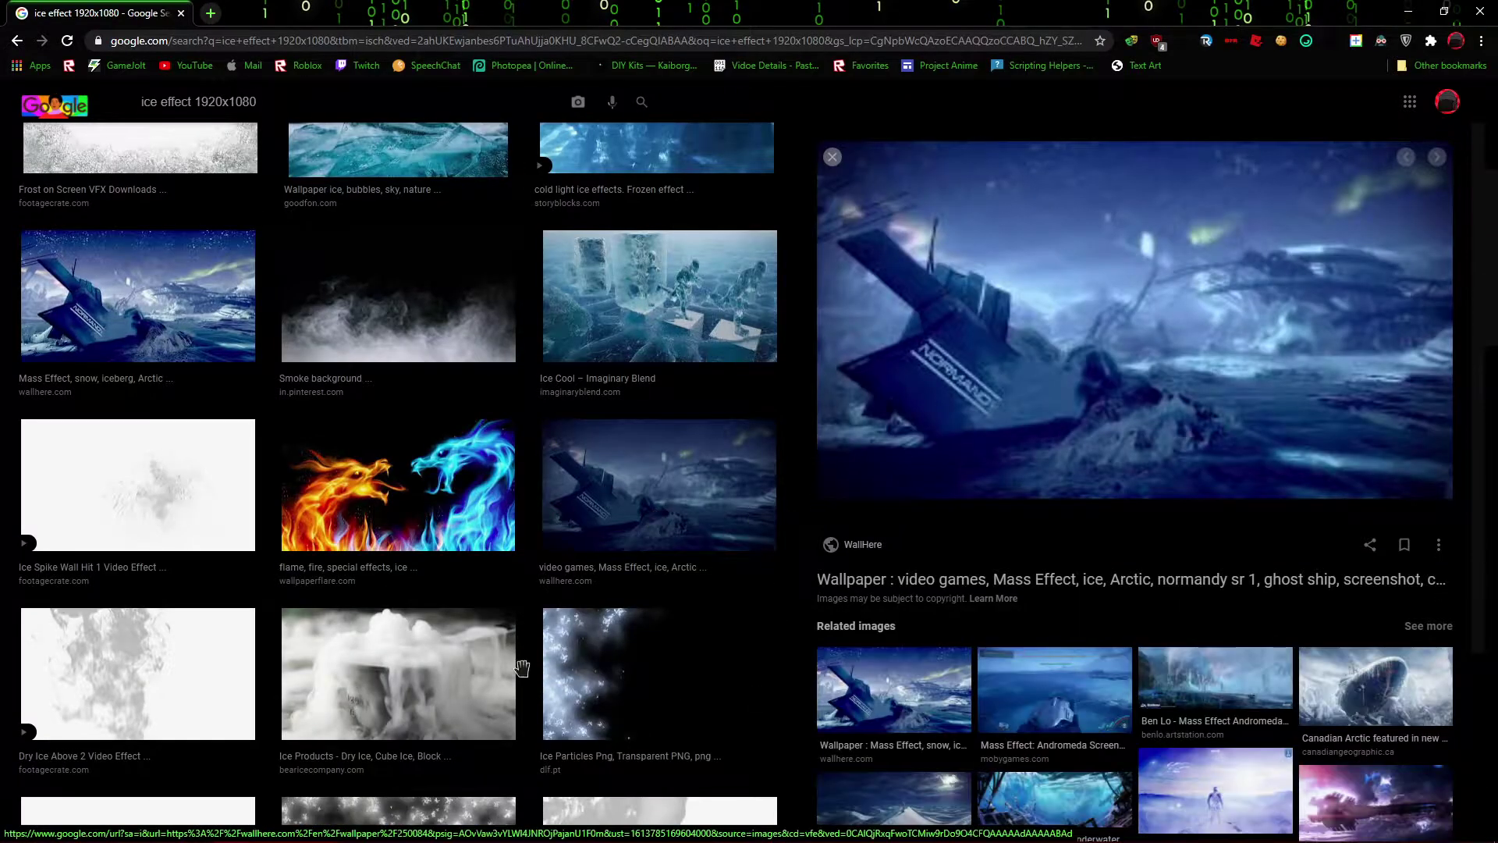
pyautogui.scroll(-4, 579, 683)
pyautogui.click(1050, 797)
pyautogui.scroll(-4, 411, 324)
pyautogui.click(411, 320)
pyautogui.rightClick(1035, 284)
pyautogui.click(1092, 486)
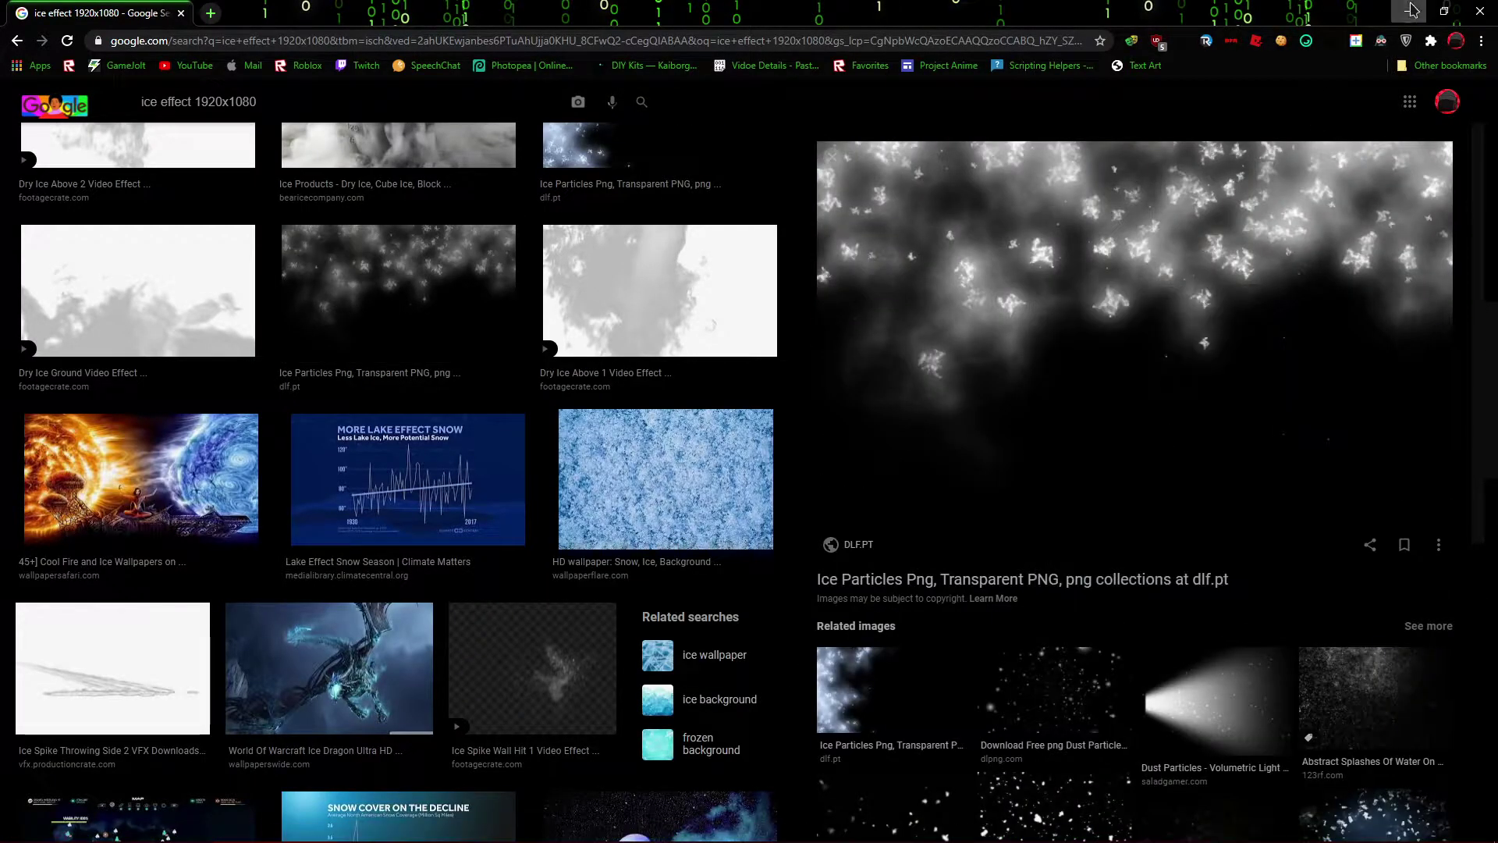
# - Paste the ice particles image into the Photoshop document as a new layer and set its blend mode to Lighten
pyautogui.click(1412, 10)
pyautogui.hotkey('ctrl', 'v')
pyautogui.doubleClick(1434, 676)
pyautogui.click(517, 458)
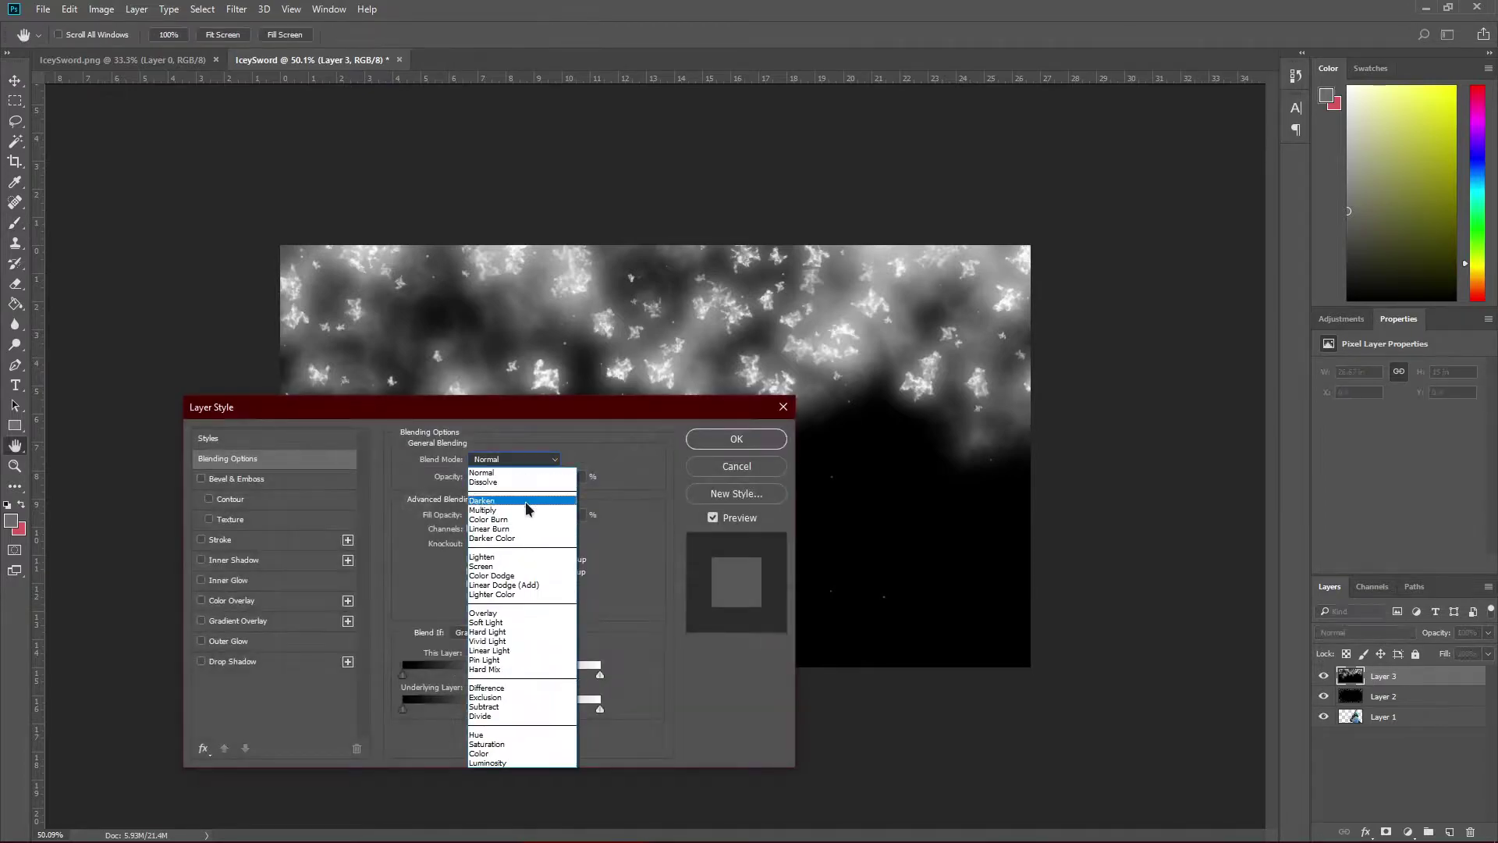
pyautogui.click(503, 557)
pyautogui.click(734, 439)
# - Lower the opacity of the ice particles layer in its blending options
pyautogui.rightClick(1400, 679)
pyautogui.click(1248, 124)
pyautogui.moveTo(545, 479); pyautogui.dragTo(521, 479)
pyautogui.click(735, 440)
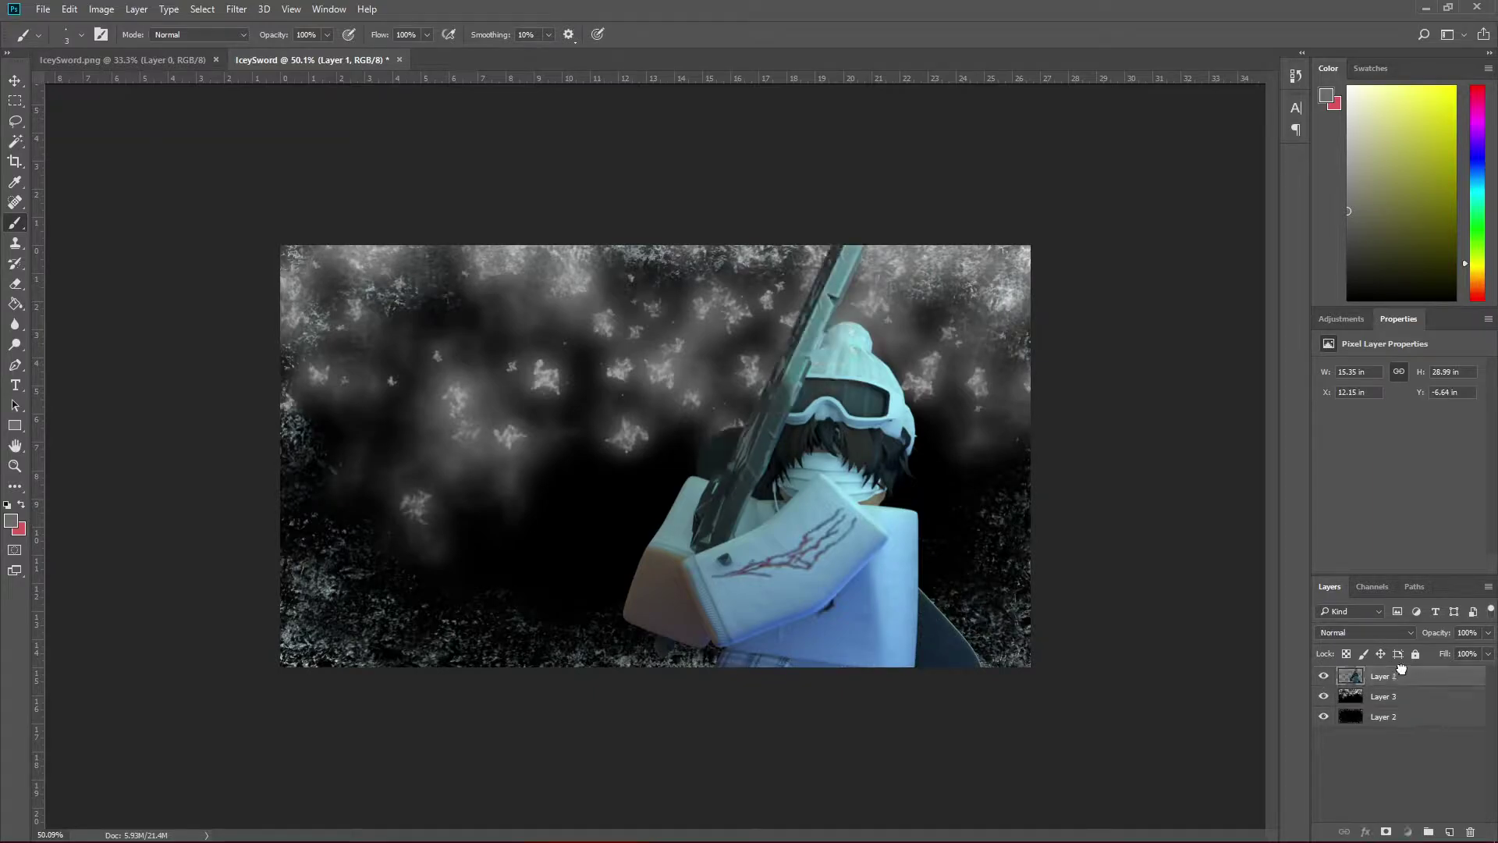
# - Stack the frost layer above the character with the particles layer beneath, and set the frost layer's opacity to 100%
pyautogui.rightClick(1429, 676)
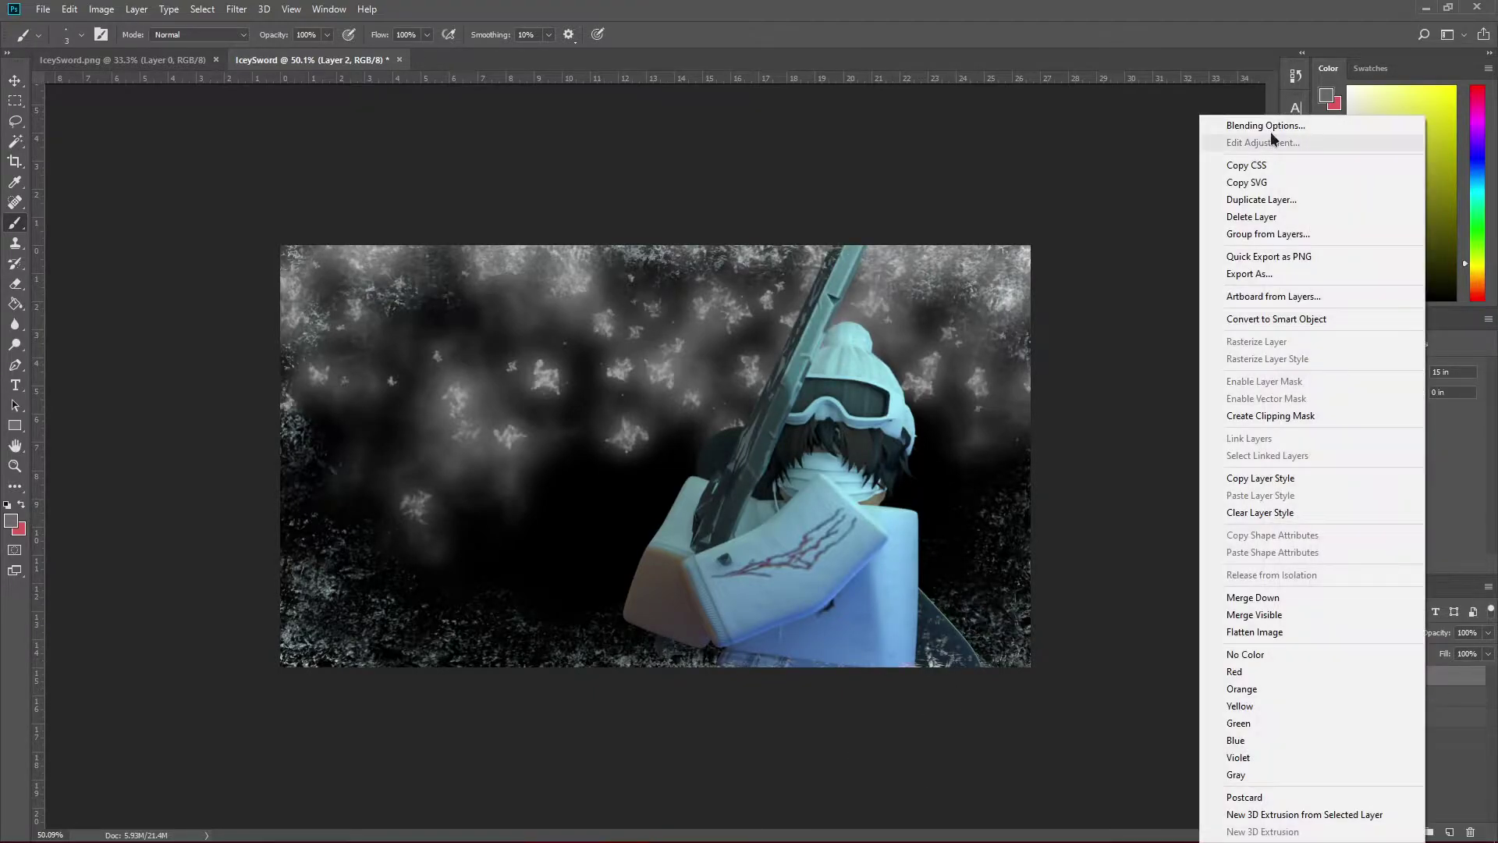
pyautogui.click(1266, 125)
pyautogui.moveTo(546, 479); pyautogui.dragTo(613, 479)
pyautogui.click(736, 438)
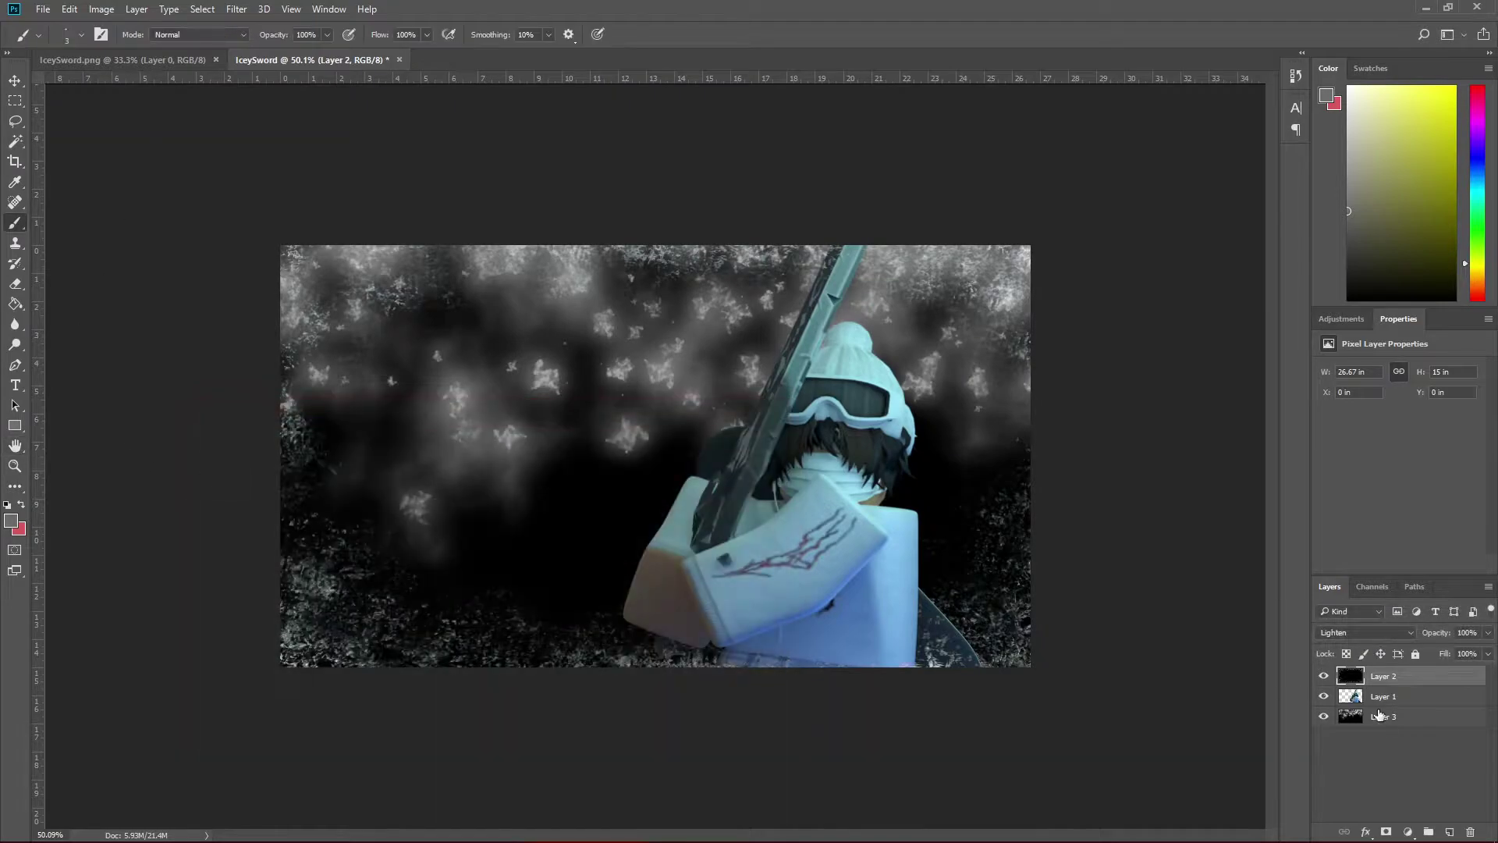
# - Reduce the opacity of the particles layer behind the character slightly further
pyautogui.rightClick(1438, 716)
pyautogui.click(1223, 123)
pyautogui.moveTo(521, 477)
pyautogui.mouseDown()
pyautogui.moveTo(501, 478)
pyautogui.moveTo(517, 478)
pyautogui.mouseUp()
pyautogui.click(734, 438)
# - Enlarge the particles layer past the canvas edges with a slight tilt, and paste another copy of the particles image above it
pyautogui.hotkey('ctrl', 't')
pyautogui.keyDown('shift'); pyautogui.moveTo(280, 245); pyautogui.dragTo(198, 199); pyautogui.keyUp('shift')
pyautogui.moveTo(567, 171); pyautogui.dragTo(550, 174)
pyautogui.moveTo(705, 407); pyautogui.dragTo(745, 425)
pyautogui.press('Return')
pyautogui.hotkey('ctrl', 'v')
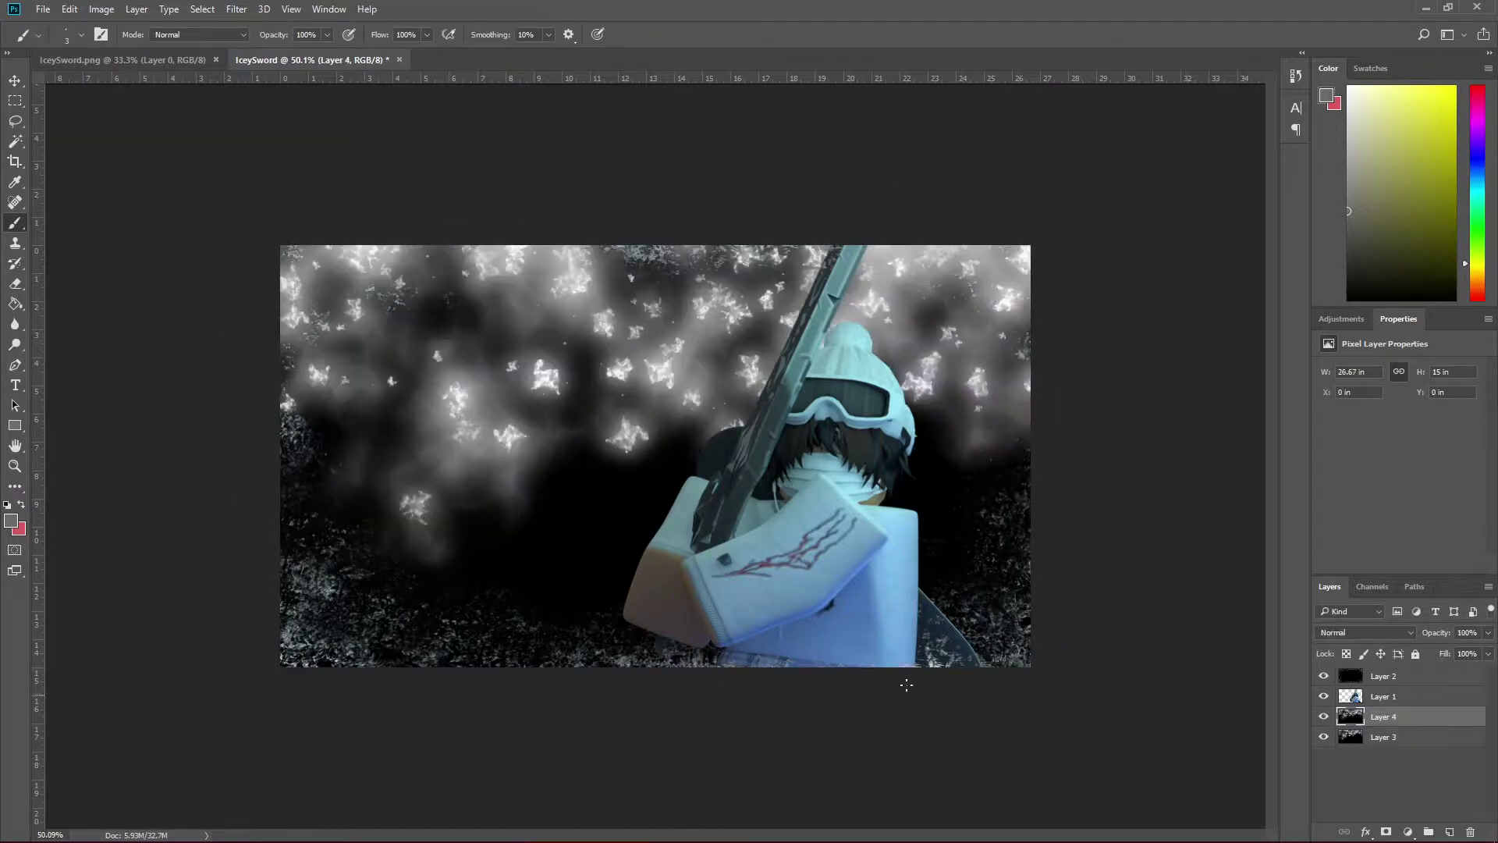
pyautogui.moveTo(1053, 654); pyautogui.dragTo(1107, 672)
pyautogui.moveTo(1028, 609); pyautogui.dragTo(1011, 614)
pyautogui.moveTo(1103, 673); pyautogui.dragTo(1098, 689)
pyautogui.keyDown('shift'); pyautogui.moveTo(251, 267); pyautogui.dragTo(613, 463); pyautogui.keyUp('shift')
pyautogui.moveTo(911, 592); pyautogui.dragTo(976, 593)
pyautogui.press('Escape')
# - Scale the pasted particles copy to about 53%, turned about 179° in the canvas's lower-right corner, and set its blend mode to Lighten
pyautogui.keyDown('shift'); pyautogui.moveTo(281, 246); pyautogui.dragTo(1044, 677); pyautogui.keyUp('shift')
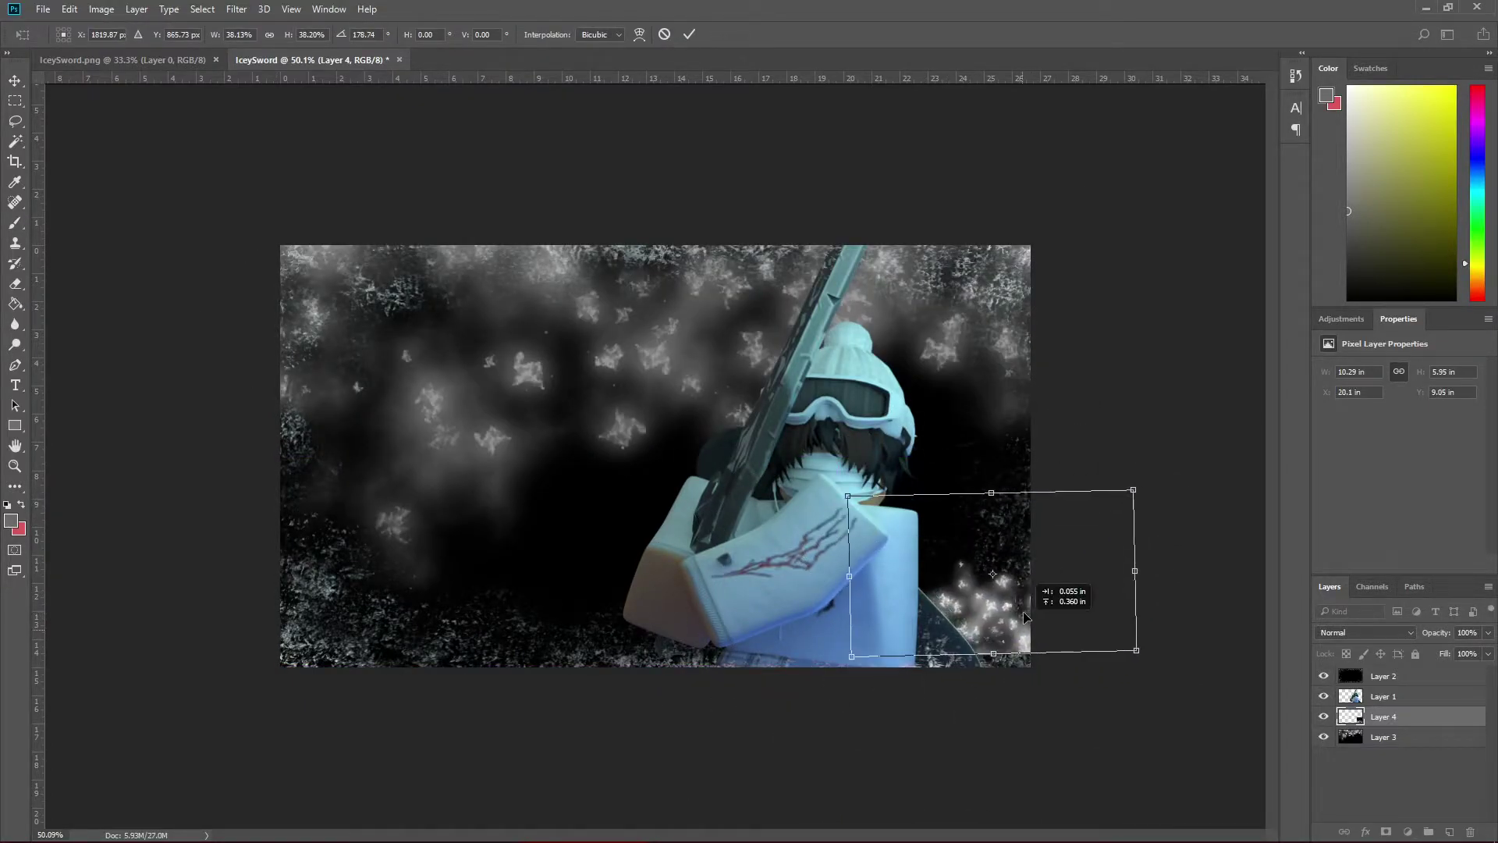
pyautogui.moveTo(1136, 628); pyautogui.dragTo(1093, 642)
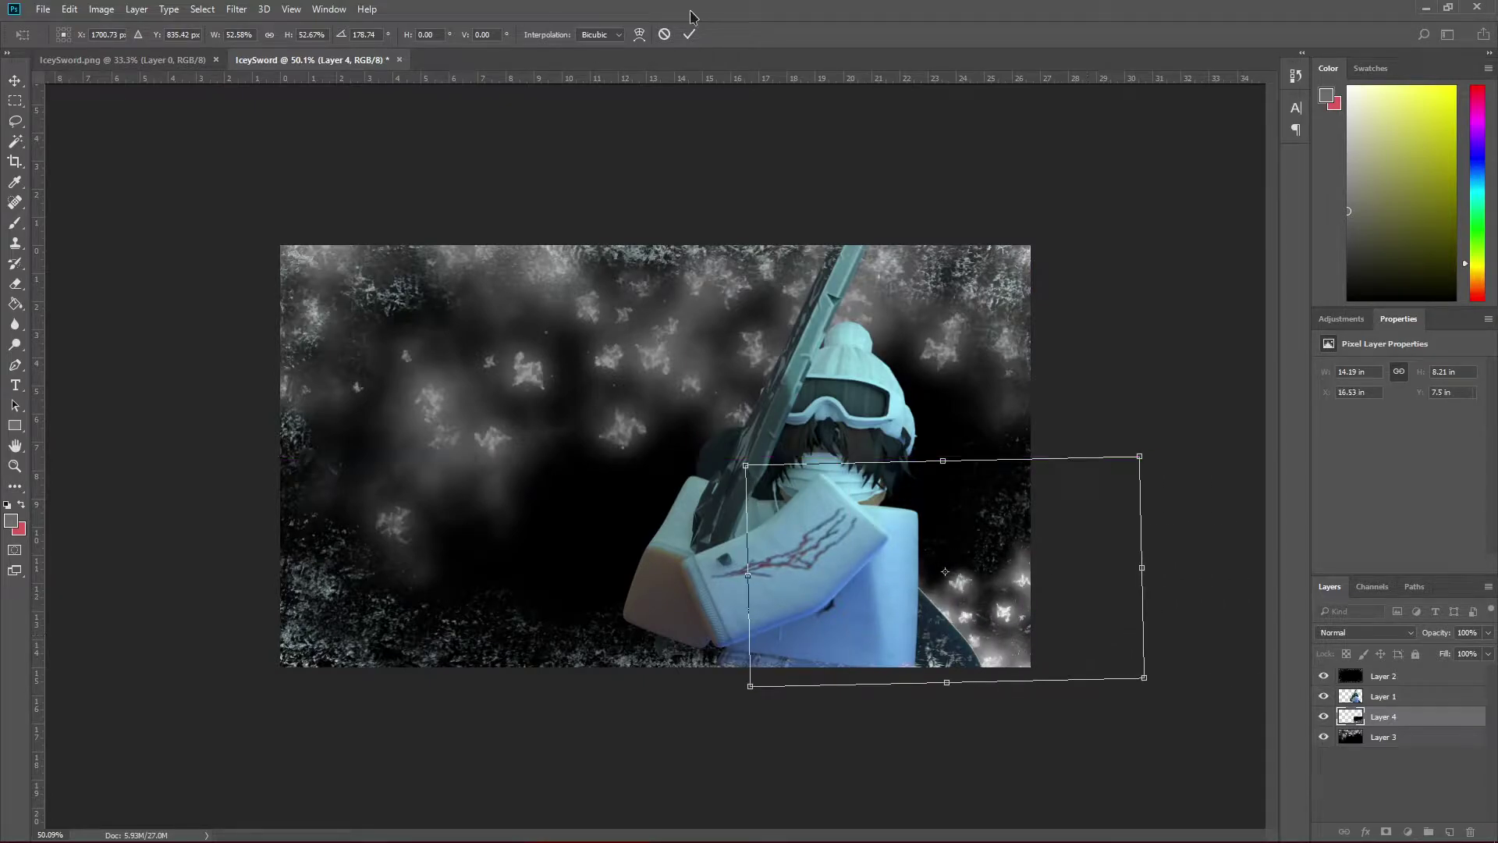
pyautogui.rightClick(1447, 711)
pyautogui.click(1272, 123)
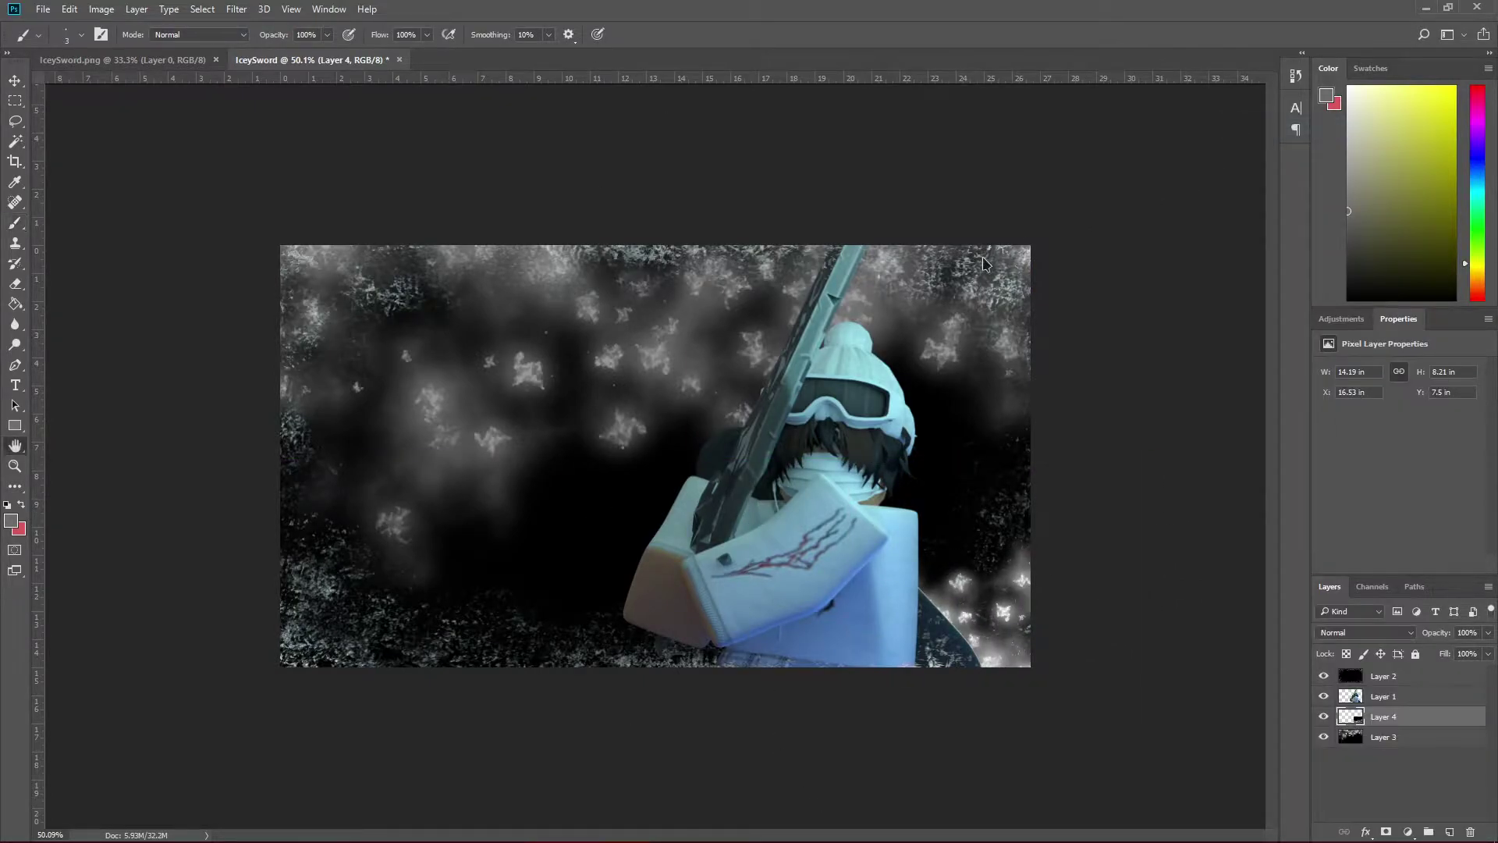
pyautogui.click(515, 459)
pyautogui.click(511, 550)
pyautogui.click(715, 442)
# - Enlarge the Layer 4 particles to about 29 × 18 in so they span the lower edge of the canvas
pyautogui.hotkey('ctrl', 't')
pyautogui.keyDown('shift'); pyautogui.moveTo(744, 456); pyautogui.dragTo(164, 348); pyautogui.keyUp('shift')
pyautogui.keyDown('shift'); pyautogui.moveTo(1144, 687); pyautogui.dragTo(1037, 627); pyautogui.keyUp('shift')
pyautogui.moveTo(967, 559); pyautogui.dragTo(970, 683)
pyautogui.moveTo(1134, 672); pyautogui.dragTo(1138, 647)
pyautogui.keyDown('shift'); pyautogui.moveTo(284, 770); pyautogui.dragTo(251, 791); pyautogui.keyUp('shift')
pyautogui.moveTo(445, 722); pyautogui.dragTo(480, 752)
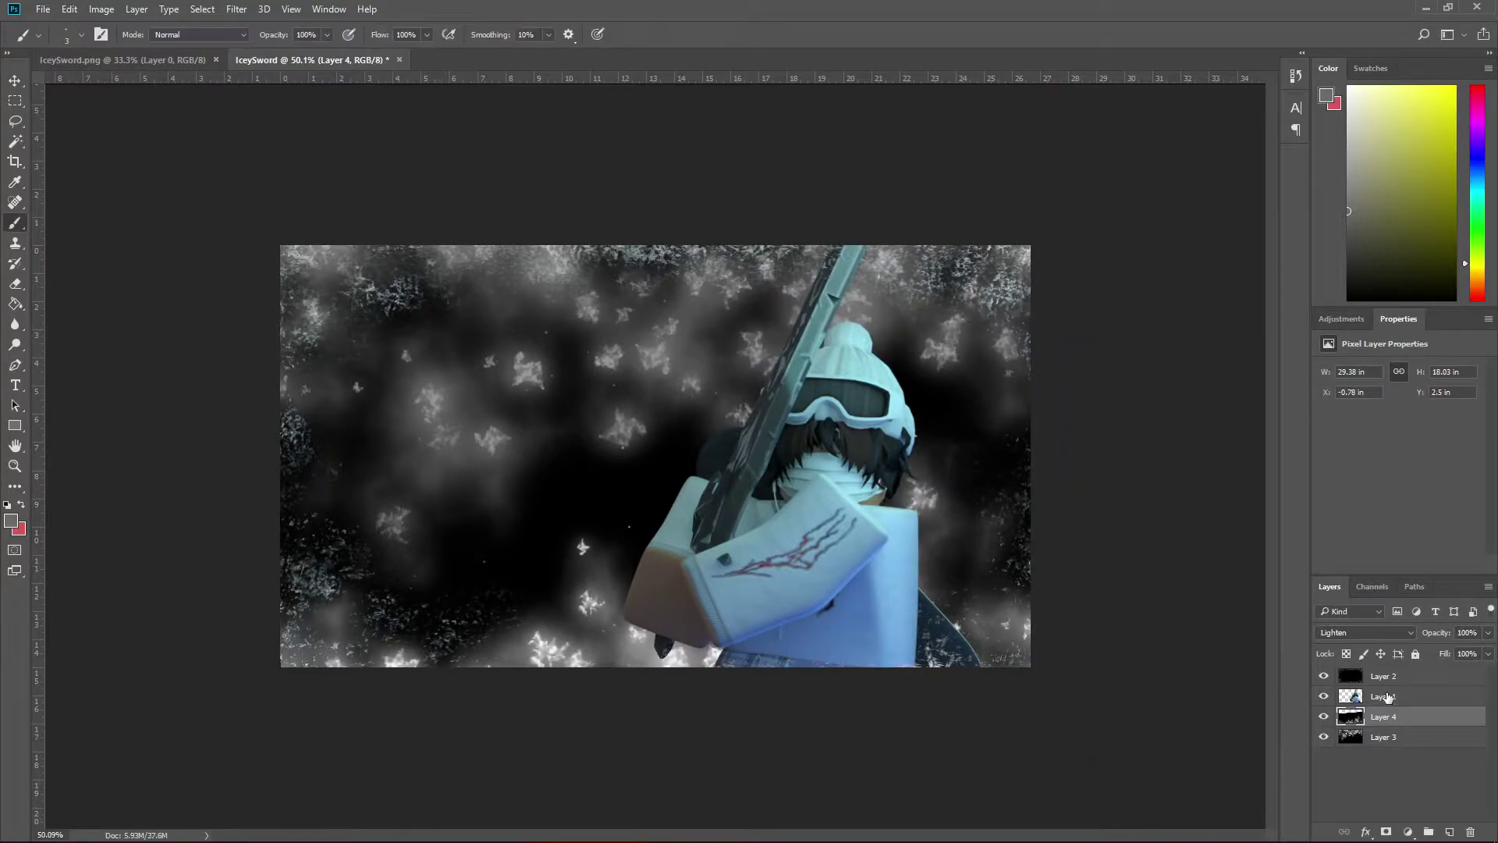
# - Move the Layer 3 ice particles upward so they sit closer to the canvas's upper edge
pyautogui.click(1384, 737)
pyautogui.hotkey('ctrl', 't')
pyautogui.moveTo(624, 160); pyautogui.dragTo(638, 102)
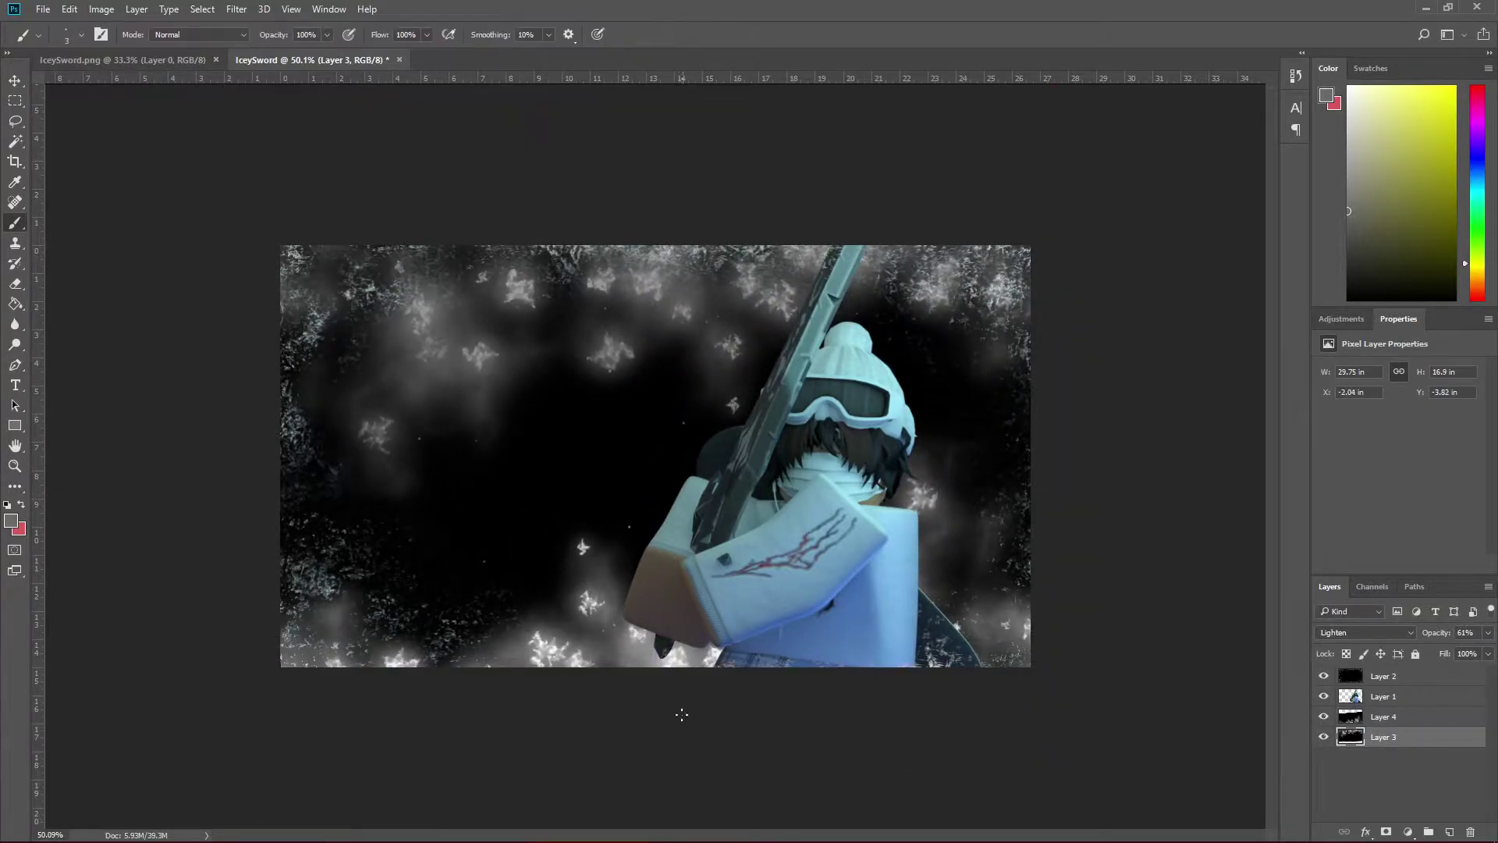
# - Lower the opacity of the Layer 4 particles to 58% in the blending options
pyautogui.rightClick(1406, 718)
pyautogui.click(1233, 124)
pyautogui.moveTo(546, 477); pyautogui.dragTo(515, 479)
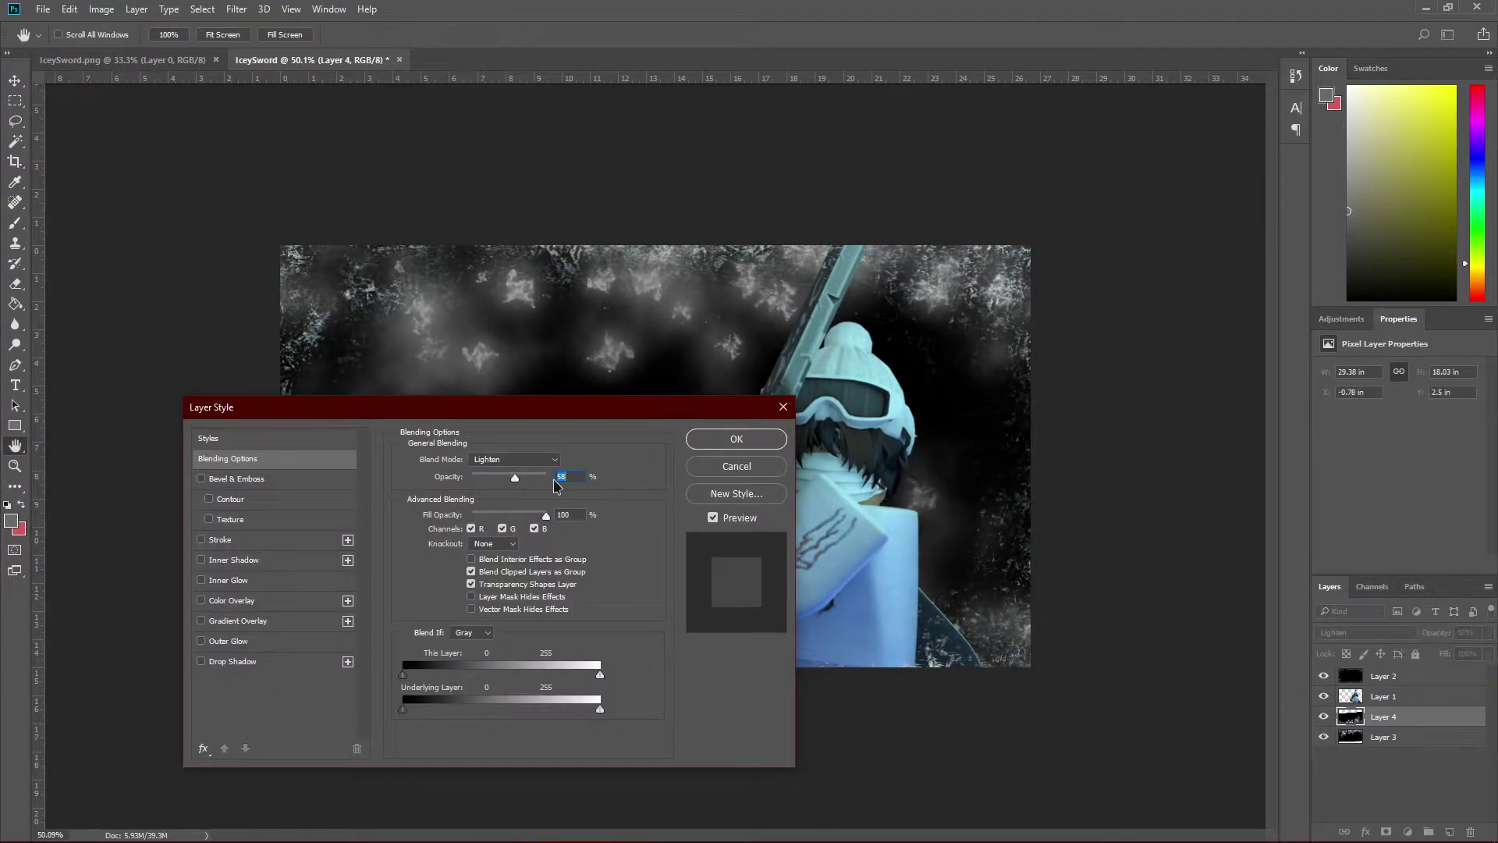
pyautogui.press('Return')
# - Switch to Chrome and look through the ice effect image results and related images for another overlay
pyautogui.click(274, 831)
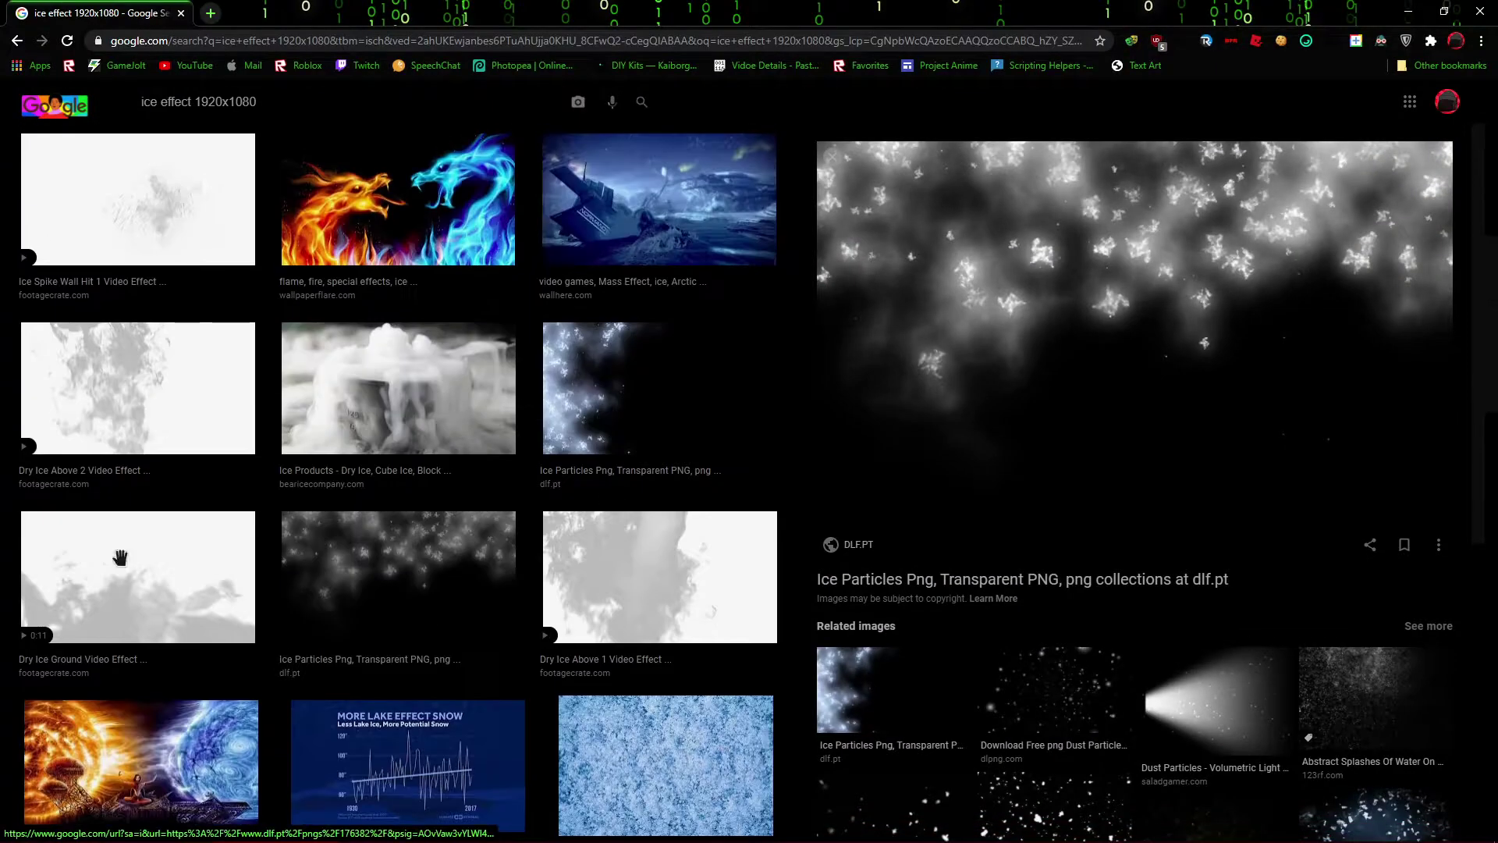
pyautogui.scroll(7, 234, 577)
pyautogui.click(437, 414)
pyautogui.rightClick(1126, 428)
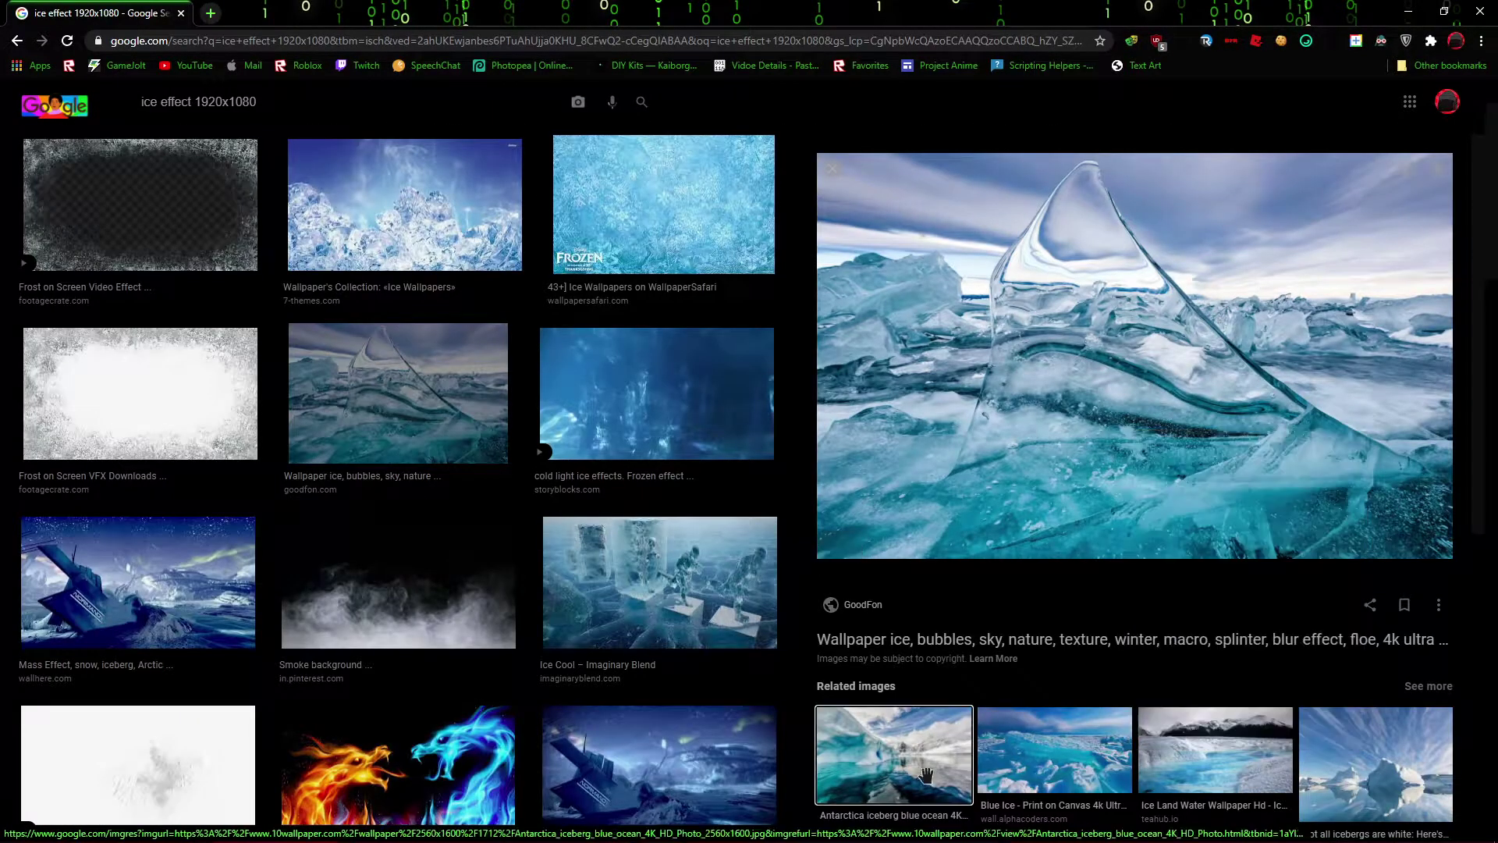
pyautogui.click(921, 771)
pyautogui.scroll(-12, 1021, 600)
pyautogui.click(625, 433)
pyautogui.scroll(-7, 1047, 569)
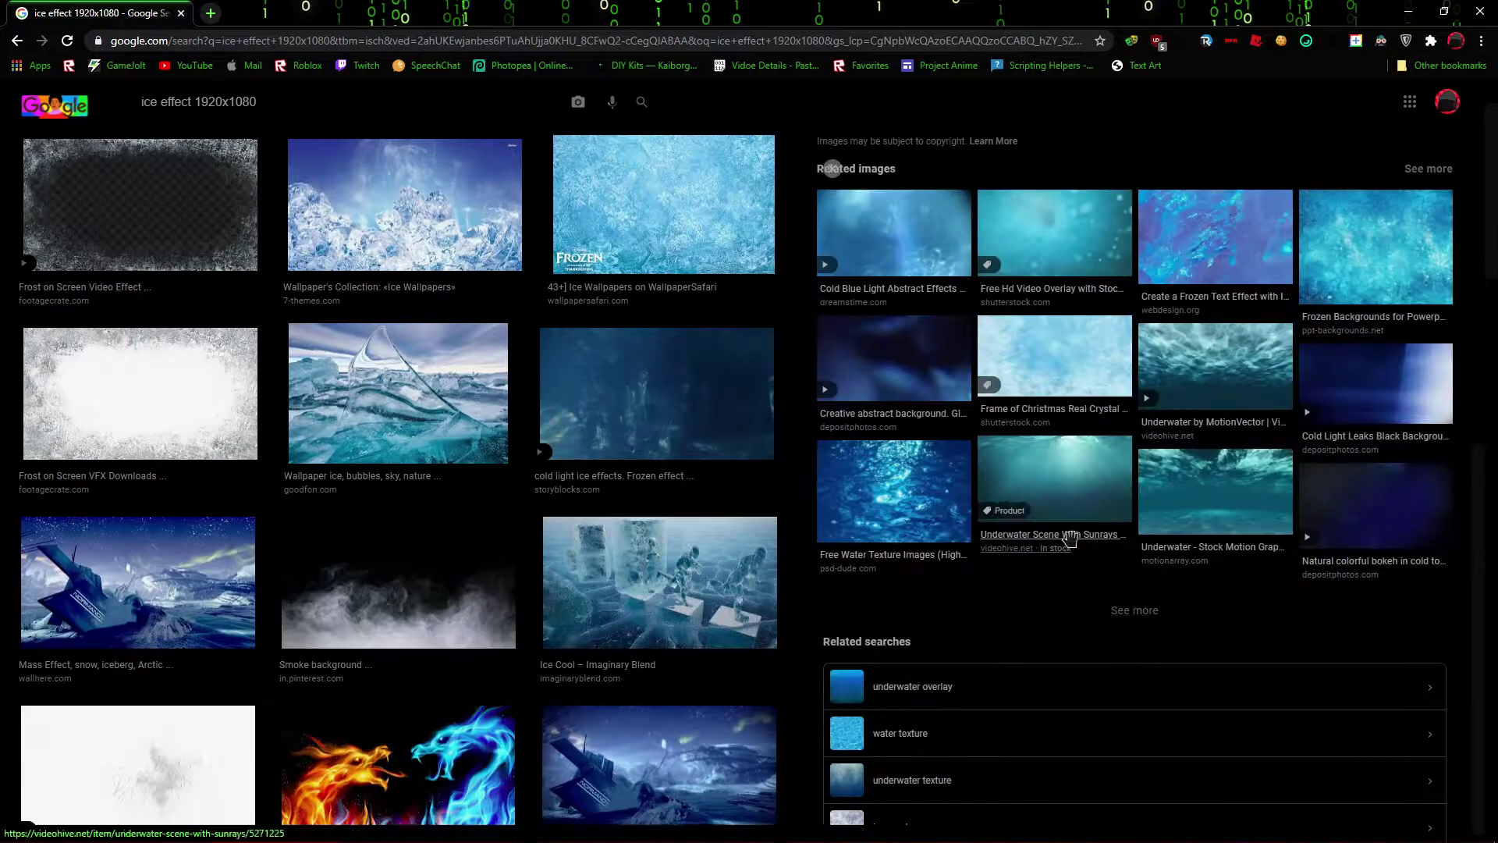
pyautogui.click(1058, 485)
pyautogui.click(900, 673)
pyautogui.scroll(2, 1132, 335)
# - Search Google Images for "Snow effect" and preview several of the snow overlays
pyautogui.tripleClick(199, 113)
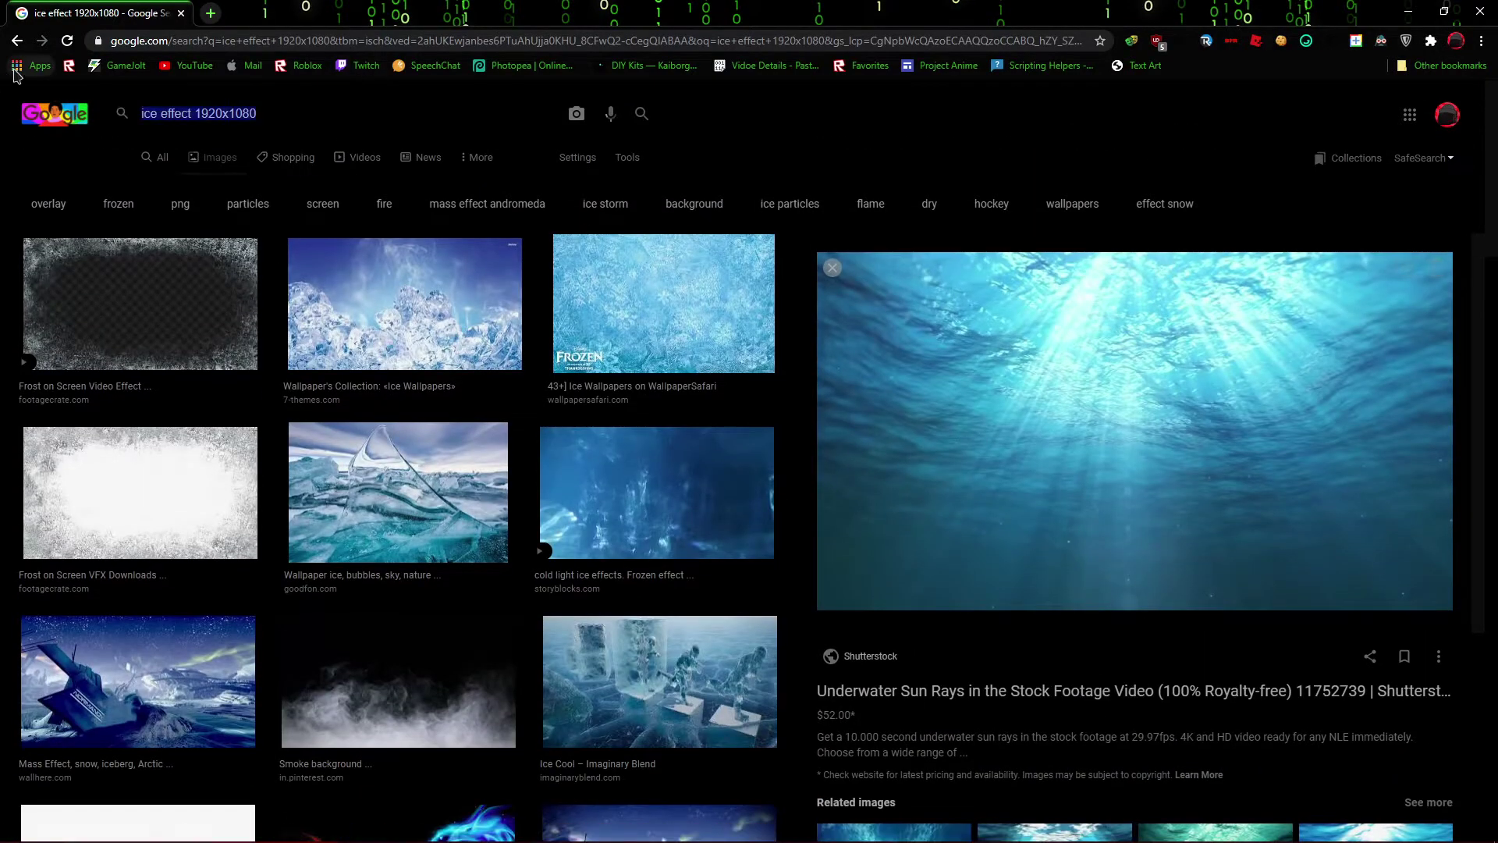
pyautogui.write('Snow effect')
pyautogui.press('Return')
pyautogui.click(148, 308)
pyautogui.click(664, 215)
pyautogui.scroll(2, 1015, 378)
pyautogui.click(148, 305)
pyautogui.rightClick(1233, 413)
pyautogui.press('Escape')
pyautogui.click(132, 398)
pyautogui.scroll(2, 391, 391)
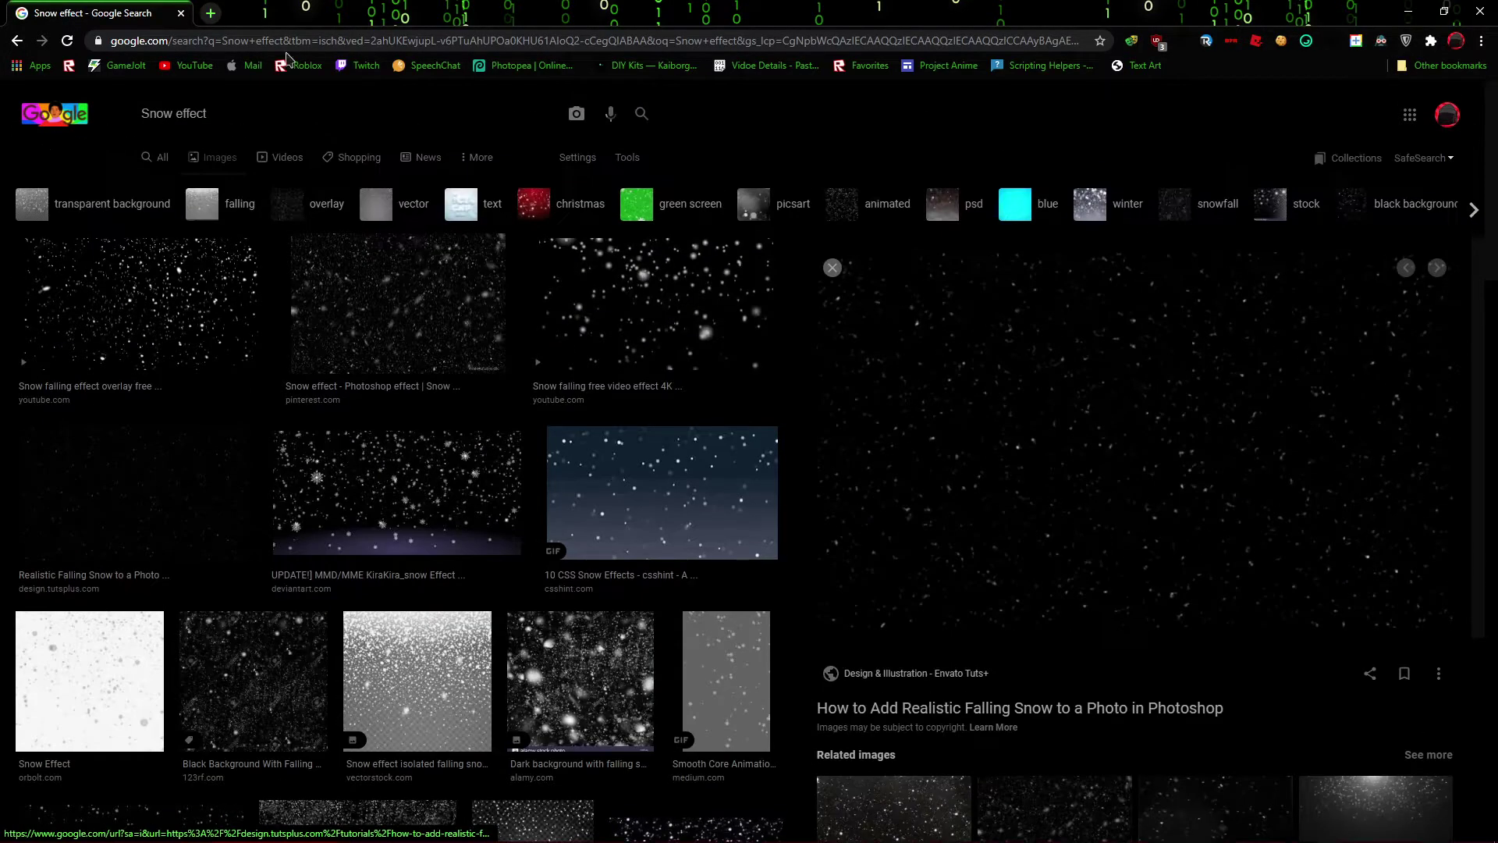
# - Refine the image search to "Snow effect 1920x1080" and copy a falling-snow image with a black background
pyautogui.click(329, 109)
pyautogui.write('19')
pyautogui.press('Return')
pyautogui.click(156, 306)
pyautogui.click(679, 386)
pyautogui.click(476, 577)
pyautogui.rightClick(987, 421)
pyautogui.click(1030, 622)
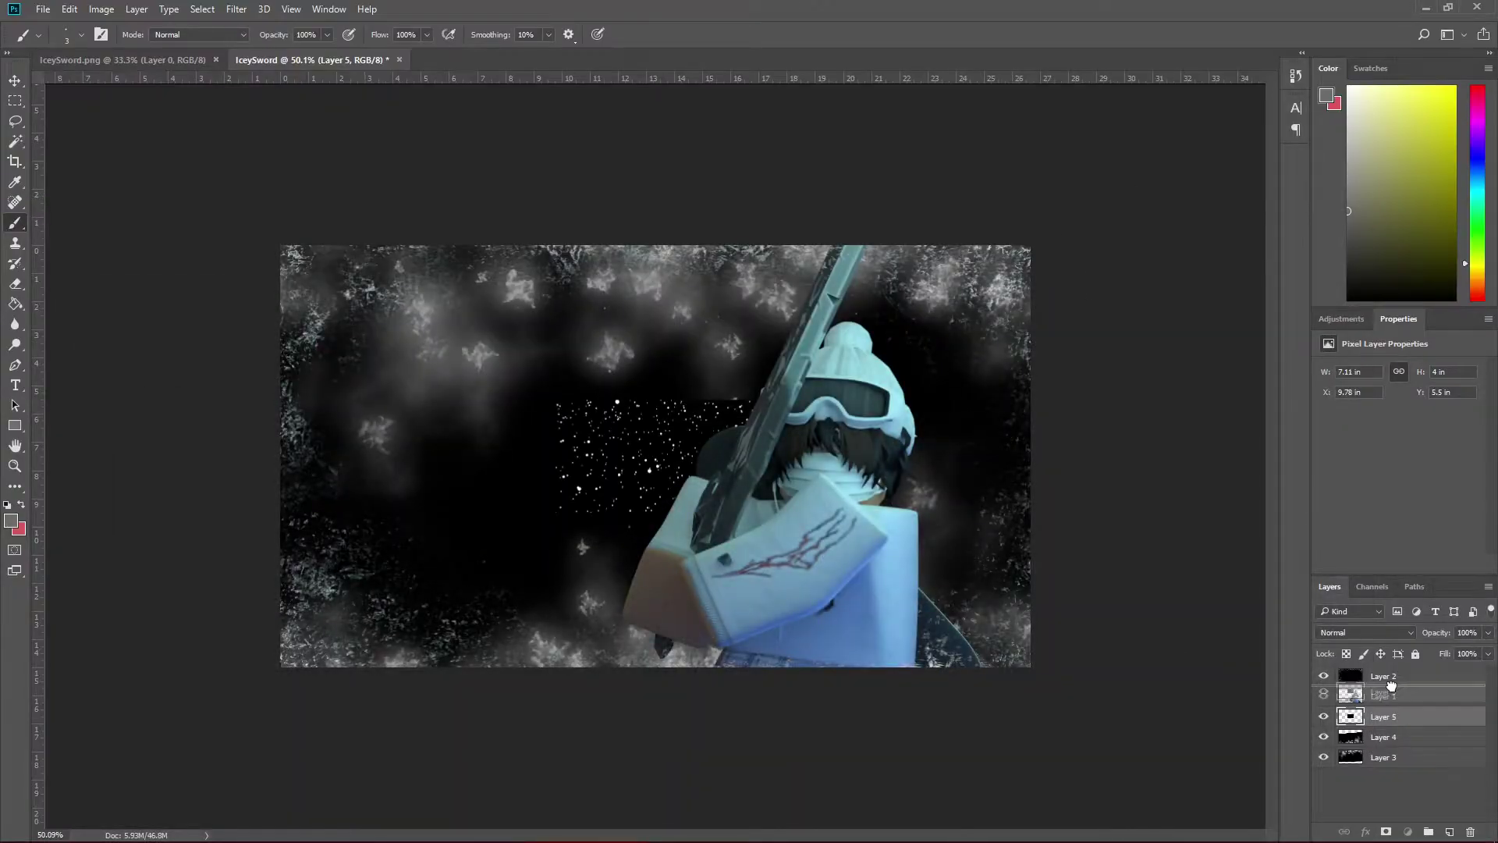
# - Move the pasted snow layer to the top of the layer stack and set its blend mode to Lighten
pyautogui.moveTo(1391, 687); pyautogui.dragTo(1392, 672)
pyautogui.rightClick(1393, 674)
pyautogui.click(1264, 128)
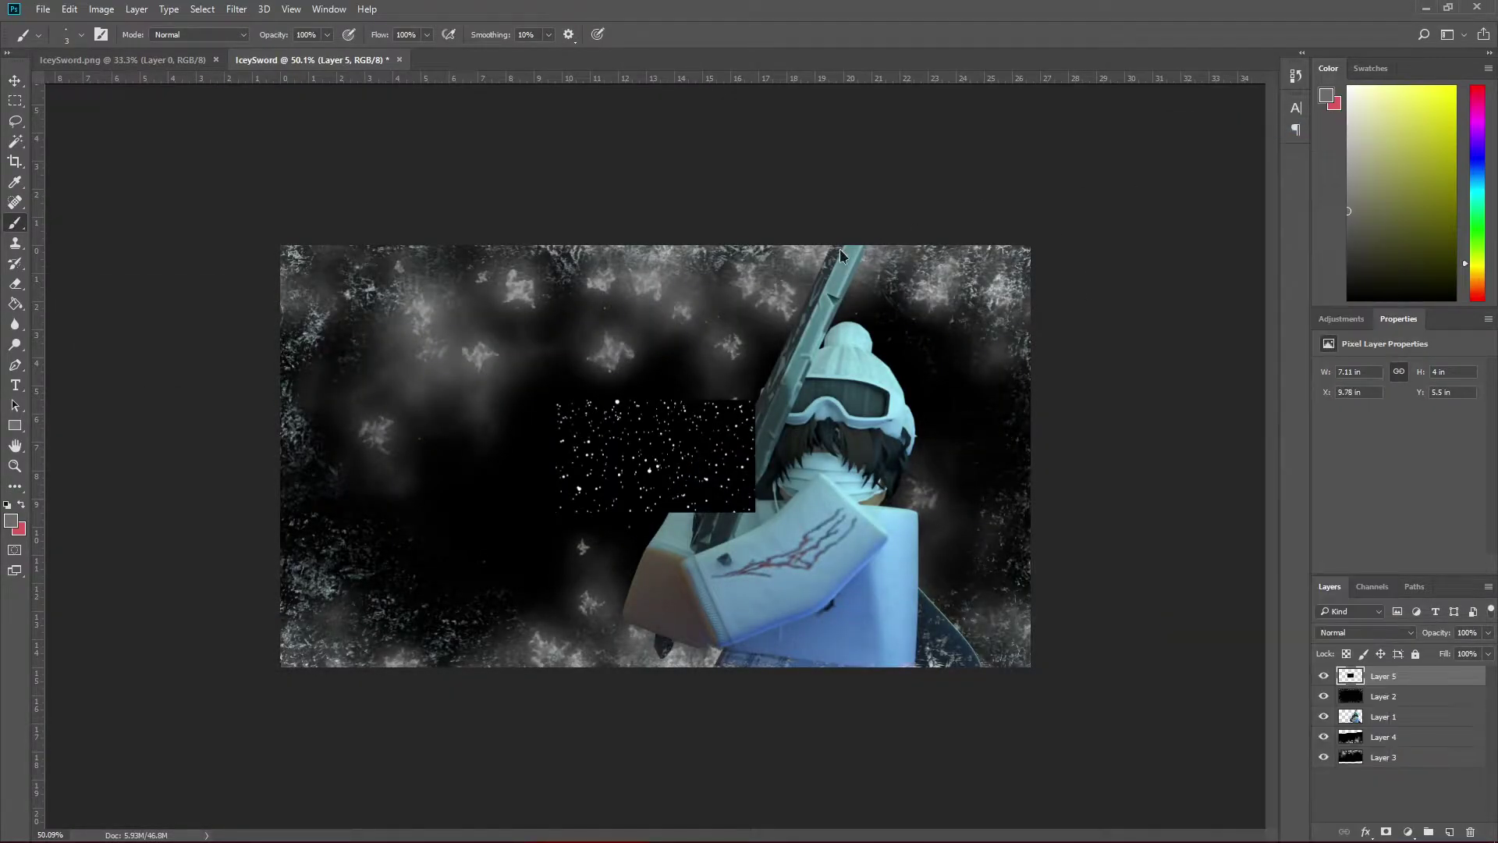
pyautogui.click(501, 460)
pyautogui.click(531, 555)
pyautogui.click(749, 438)
# - Enlarge and rotate the snow layer to about 15 × 20 in so it covers the middle of the canvas and the sword
pyautogui.hotkey('ctrl', 't')
pyautogui.keyDown('shift'); pyautogui.moveTo(555, 513); pyautogui.dragTo(149, 742); pyautogui.keyUp('shift')
pyautogui.moveTo(327, 647); pyautogui.dragTo(685, 500)
pyautogui.moveTo(1042, 671); pyautogui.dragTo(515, 597)
pyautogui.moveTo(749, 624); pyautogui.dragTo(547, 593)
pyautogui.moveTo(702, 749); pyautogui.dragTo(654, 758)
pyautogui.moveTo(650, 567); pyautogui.dragTo(650, 553)
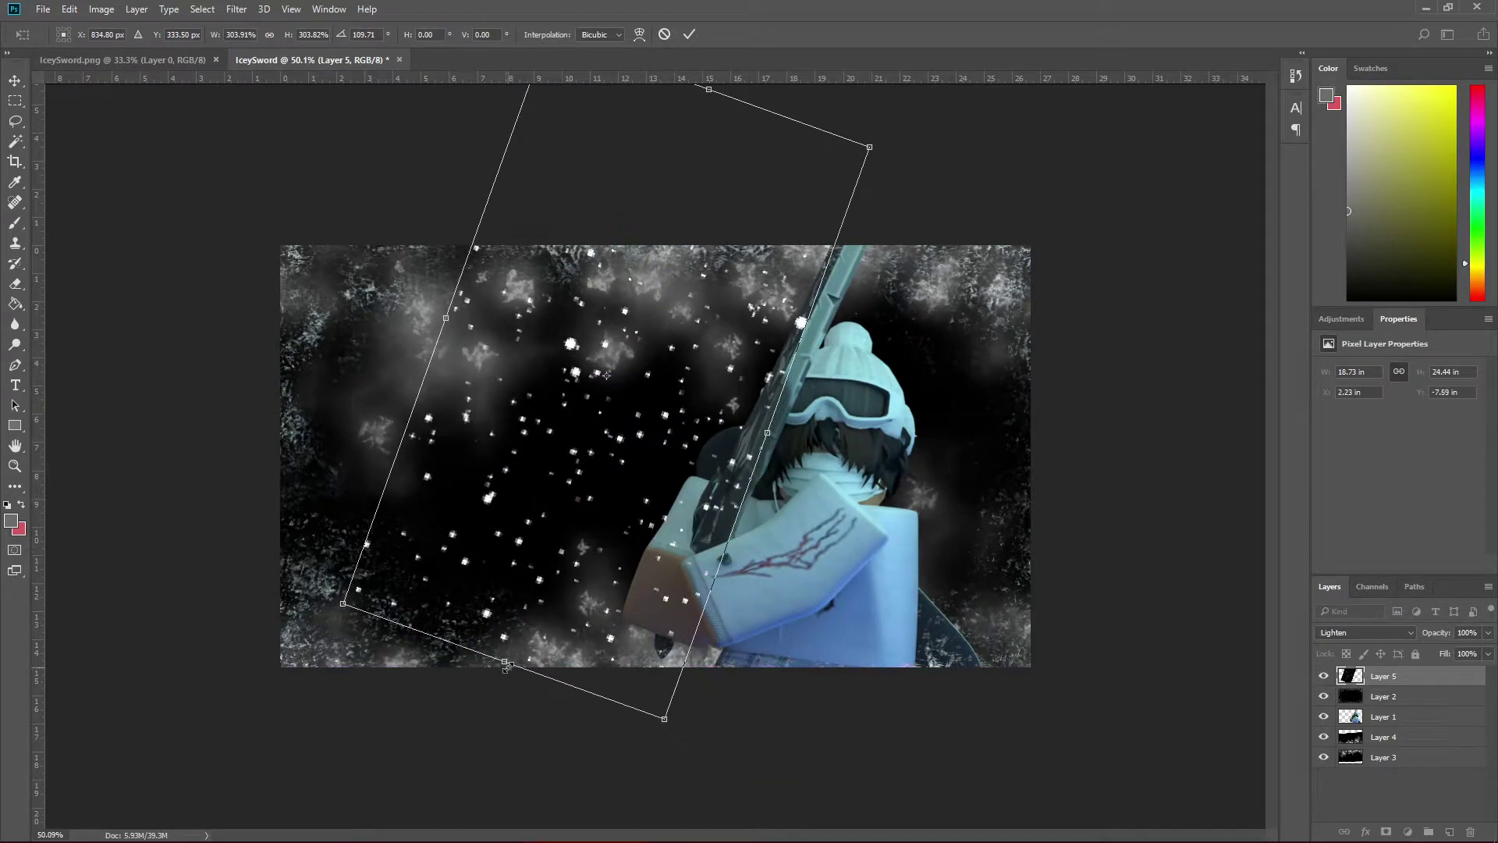
pyautogui.keyDown('shift'); pyautogui.moveTo(665, 719); pyautogui.dragTo(641, 587); pyautogui.keyUp('shift')
pyautogui.moveTo(618, 508); pyautogui.dragTo(646, 627)
pyautogui.press('Return')
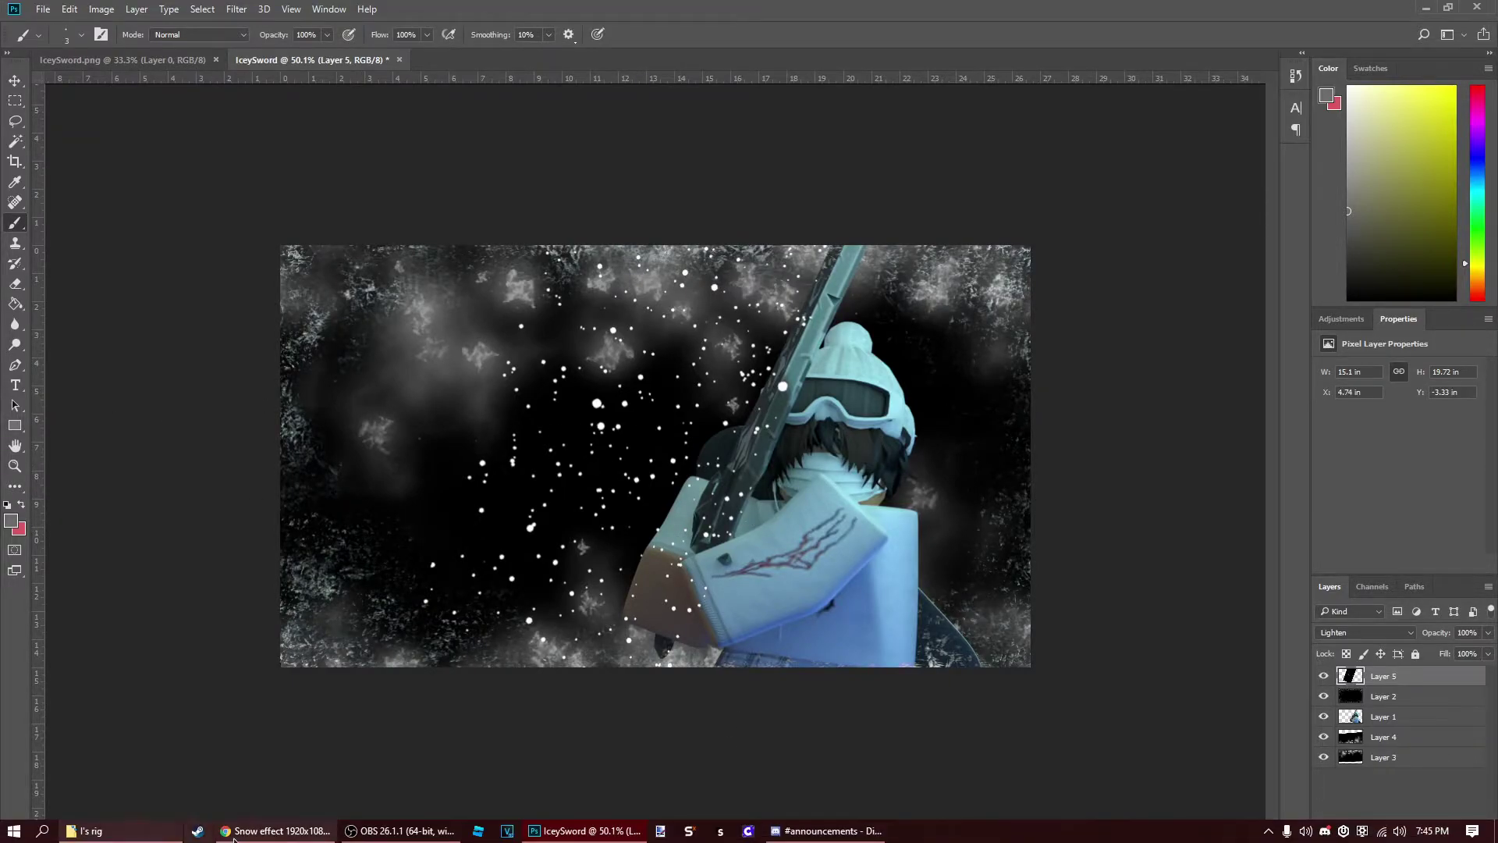
# - Fetch the ice particles image from Chrome again, paste it as the top layer, and set its blend mode to Lighten
pyautogui.click(269, 827)
pyautogui.click(17, 41)
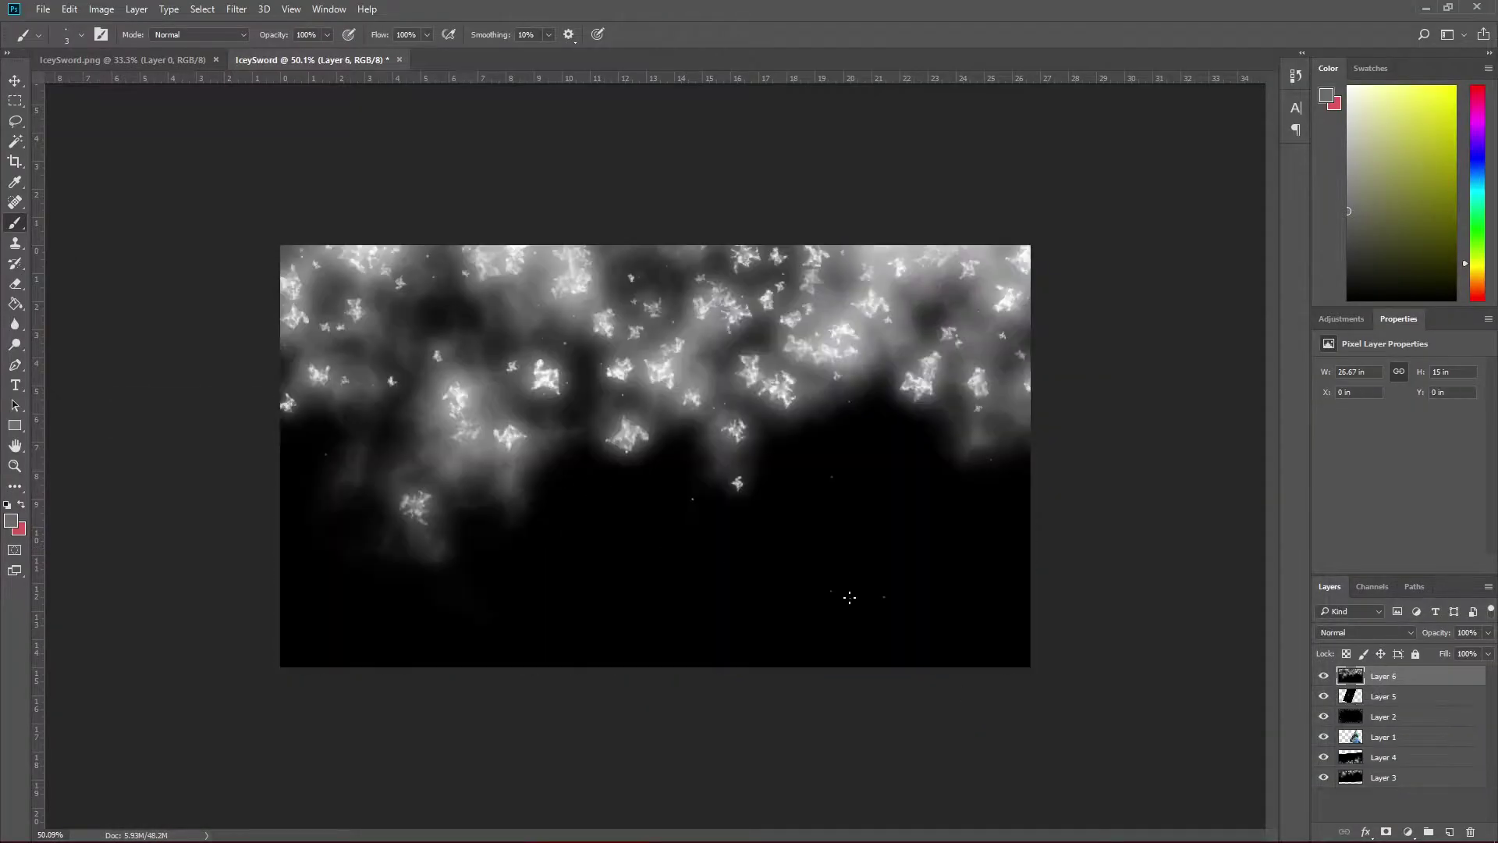
pyautogui.doubleClick(1389, 674)
pyautogui.click(515, 460)
pyautogui.click(493, 557)
pyautogui.click(737, 439)
# - Rotate and resize the top particles layer to about 13 × 23 in so it runs along the canvas's left edge
pyautogui.hotkey('ctrl', 't')
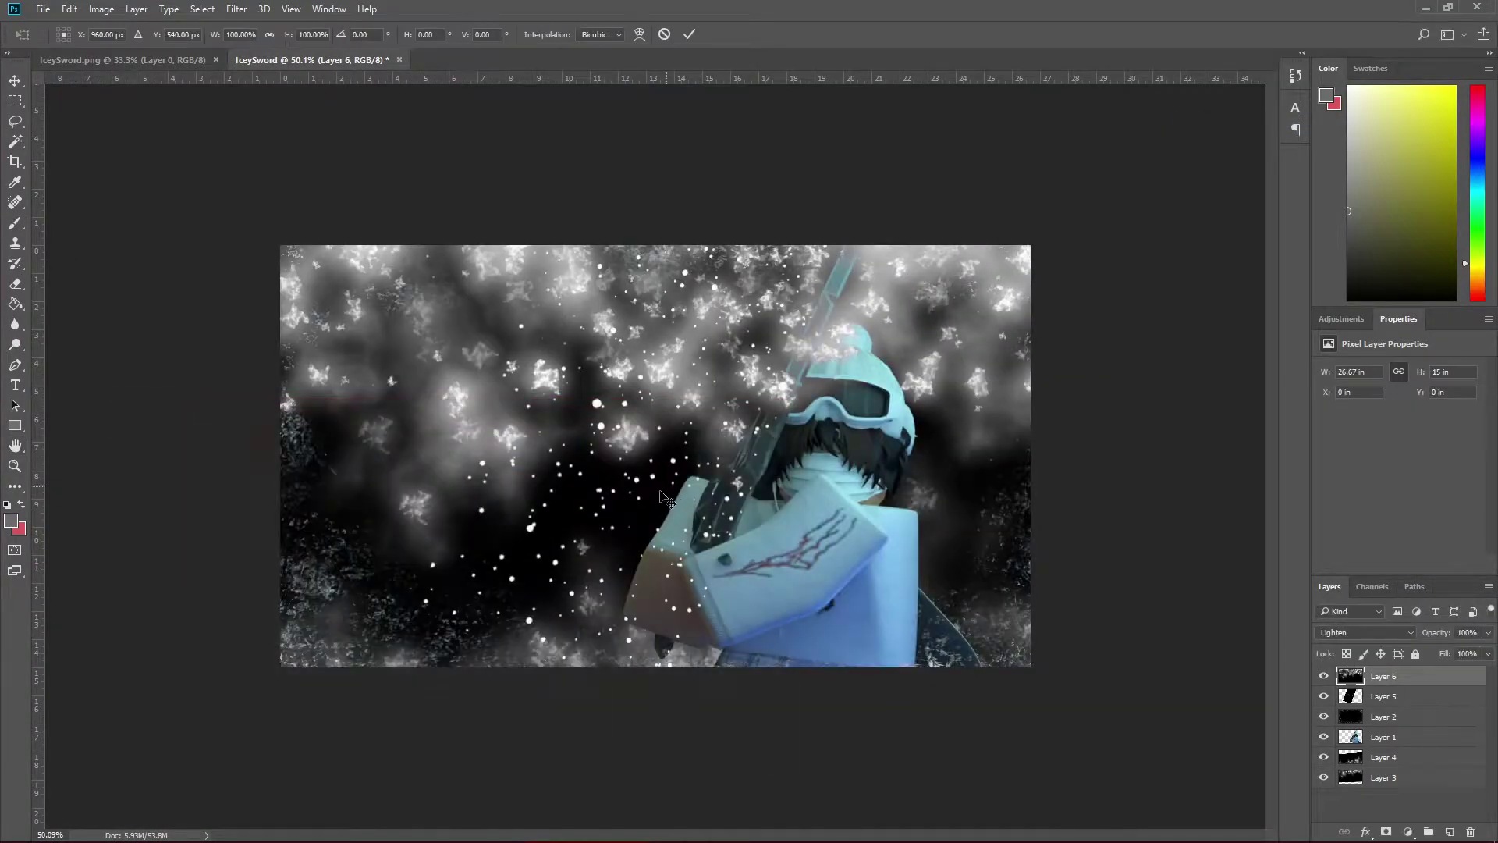
pyautogui.moveTo(1041, 768); pyautogui.dragTo(727, 282)
pyautogui.keyDown('shift'); pyautogui.moveTo(966, 754); pyautogui.dragTo(606, 589); pyautogui.keyUp('shift')
pyautogui.moveTo(485, 506); pyautogui.dragTo(341, 675)
pyautogui.moveTo(484, 714); pyautogui.dragTo(441, 730)
pyautogui.keyDown('shift'); pyautogui.moveTo(467, 273); pyautogui.dragTo(475, 252); pyautogui.keyUp('shift')
pyautogui.moveTo(329, 327); pyautogui.dragTo(308, 300)
pyautogui.moveTo(351, 364); pyautogui.dragTo(373, 364)
pyautogui.moveTo(452, 718); pyautogui.dragTo(426, 722)
pyautogui.moveTo(431, 641); pyautogui.dragTo(446, 640)
pyautogui.moveTo(518, 457); pyautogui.dragTo(696, 455)
pyautogui.hotkey('ctrl', 'z')
pyautogui.keyDown('shift'); pyautogui.moveTo(519, 675); pyautogui.dragTo(629, 807); pyautogui.keyUp('shift')
pyautogui.moveTo(426, 645); pyautogui.dragTo(426, 558)
pyautogui.press('Return')
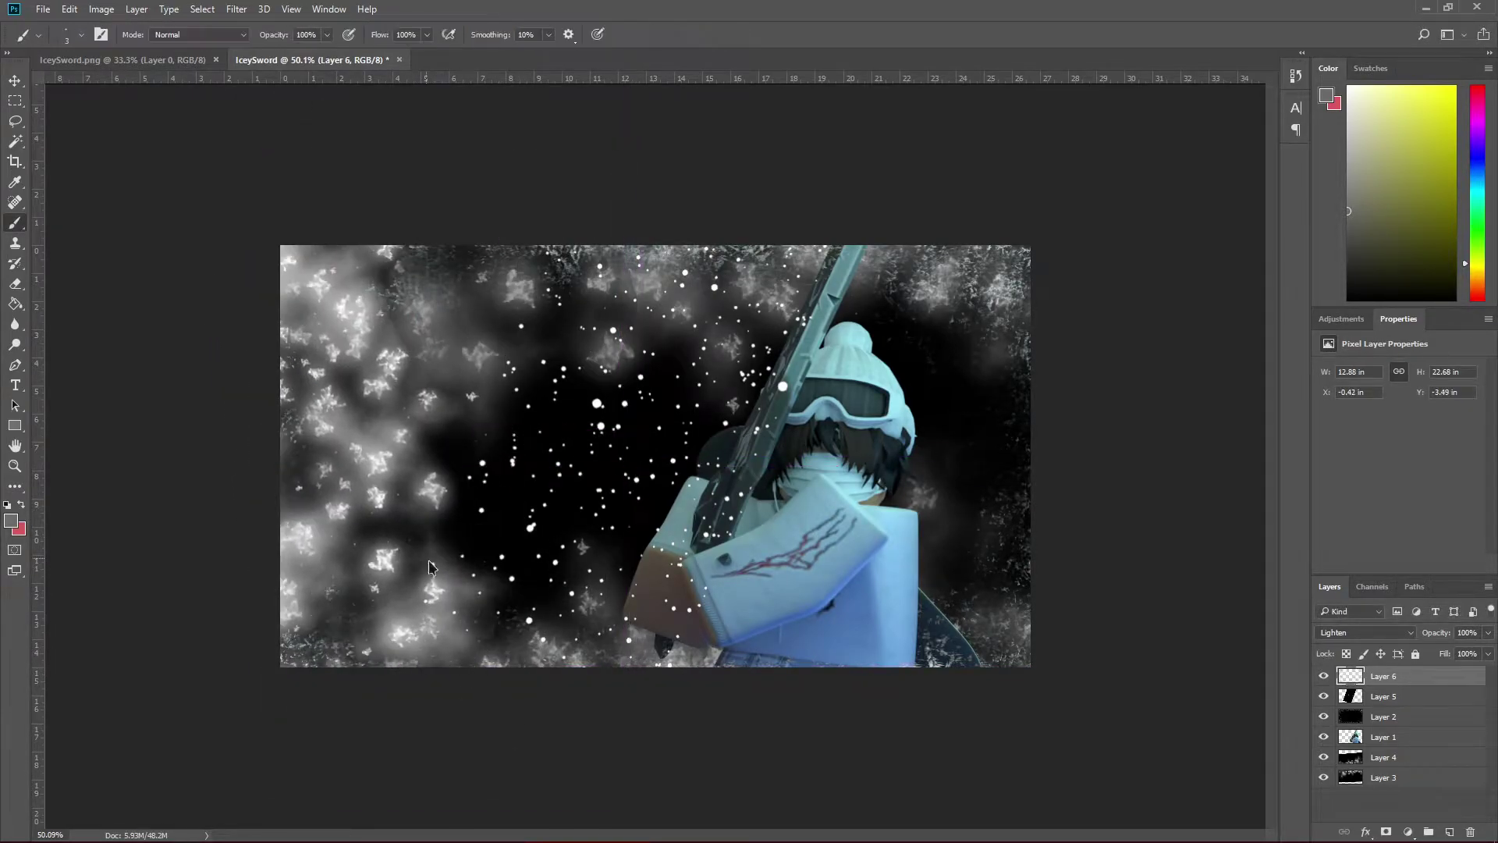
# - Shift the Layer 3 particles toward the canvas's upper-left corner and tilt them
pyautogui.moveTo(989, 360); pyautogui.dragTo(850, 328)
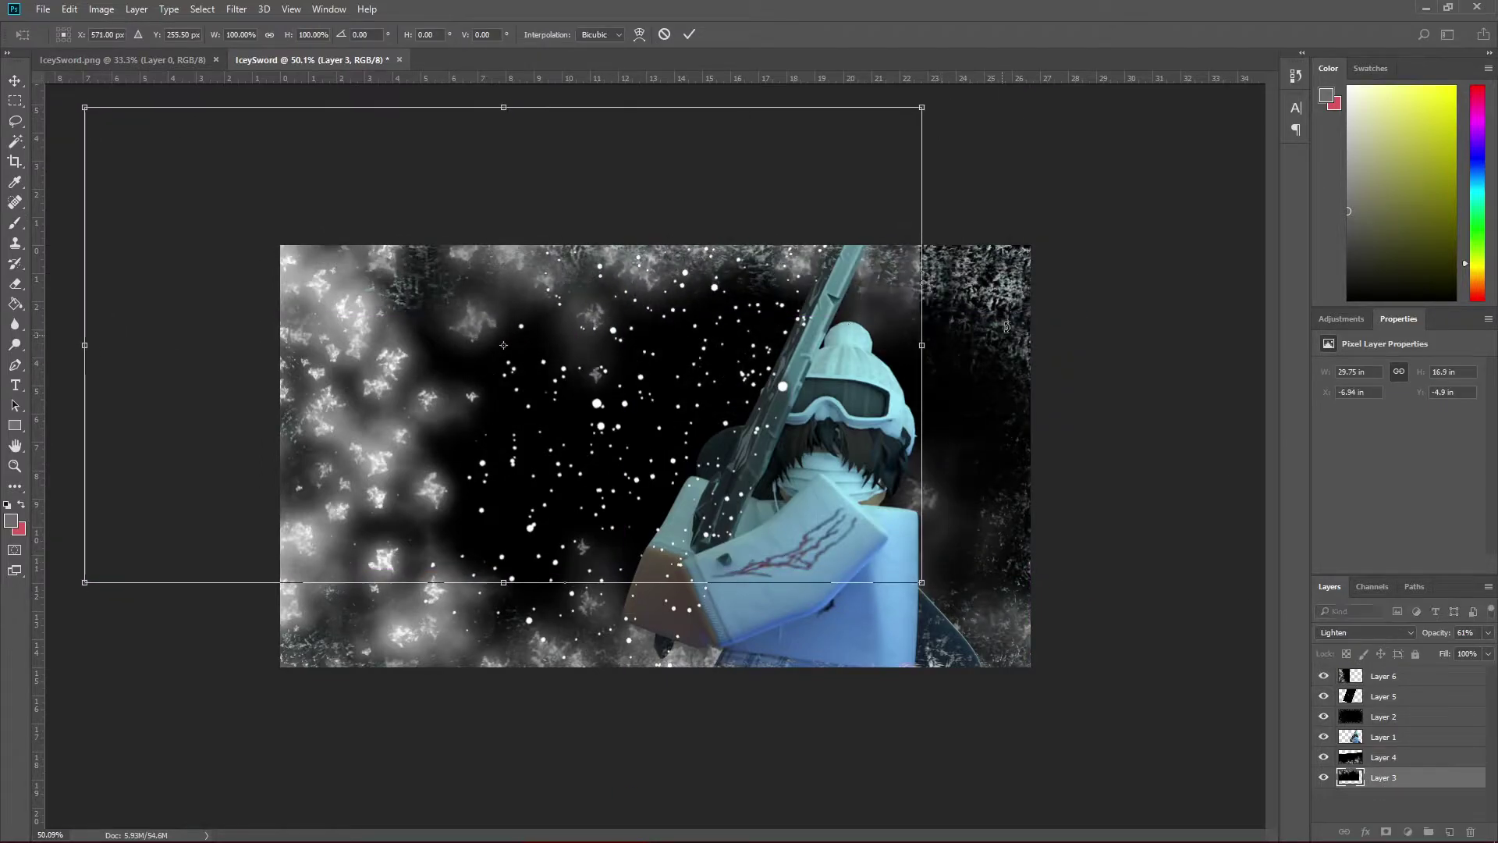
pyautogui.moveTo(970, 327); pyautogui.dragTo(999, 199)
pyautogui.press('Return')
# - Try rotating and repositioning the Layer 4 particles behind the character
pyautogui.click(1384, 758)
pyautogui.hotkey('ctrl', 't')
pyautogui.moveTo(913, 679); pyautogui.dragTo(822, 630)
pyautogui.moveTo(985, 792); pyautogui.dragTo(1032, 659)
pyautogui.press('Return')
pyautogui.hotkey('ctrl', 'z')
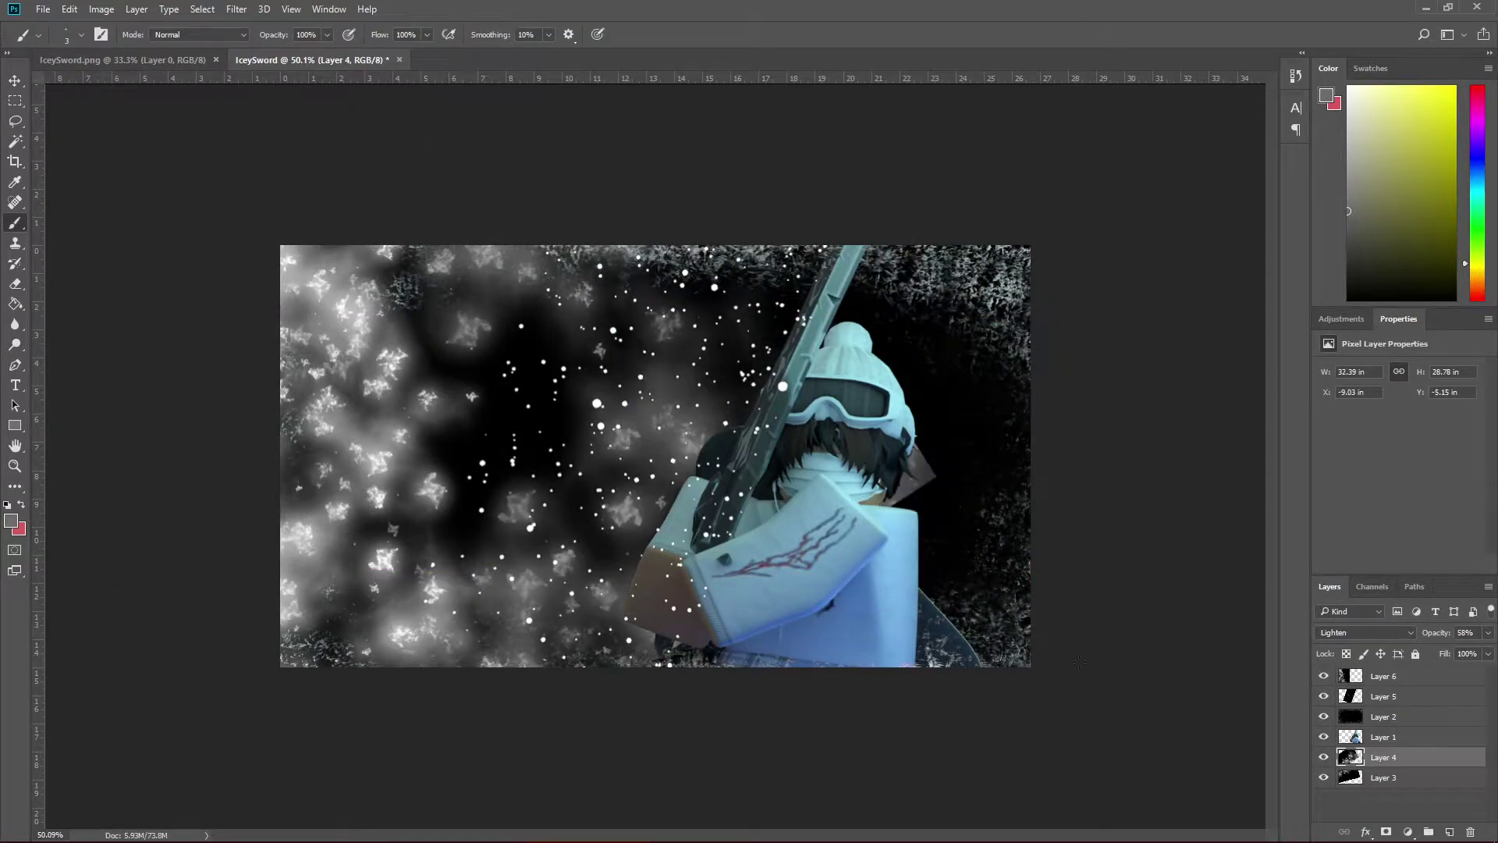
pyautogui.moveTo(676, 412); pyautogui.dragTo(749, 515)
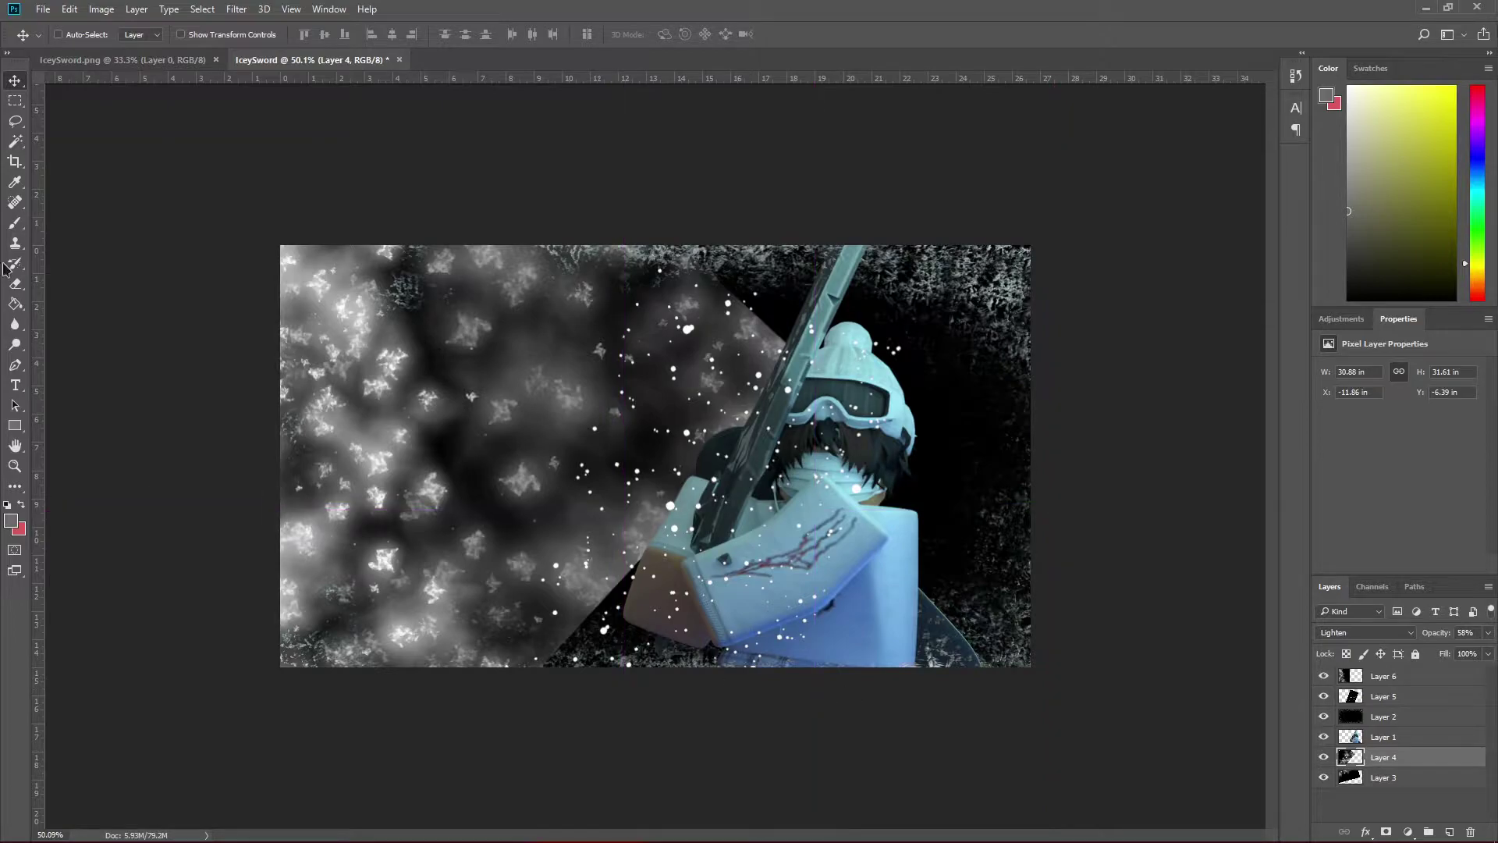
# - Delete the Layer 4 particles layer
pyautogui.click(14, 100)
pyautogui.hotkey('ctrl', 't')
pyautogui.moveTo(195, 243); pyautogui.dragTo(135, 271)
pyautogui.press('Return')
pyautogui.click(1471, 832)
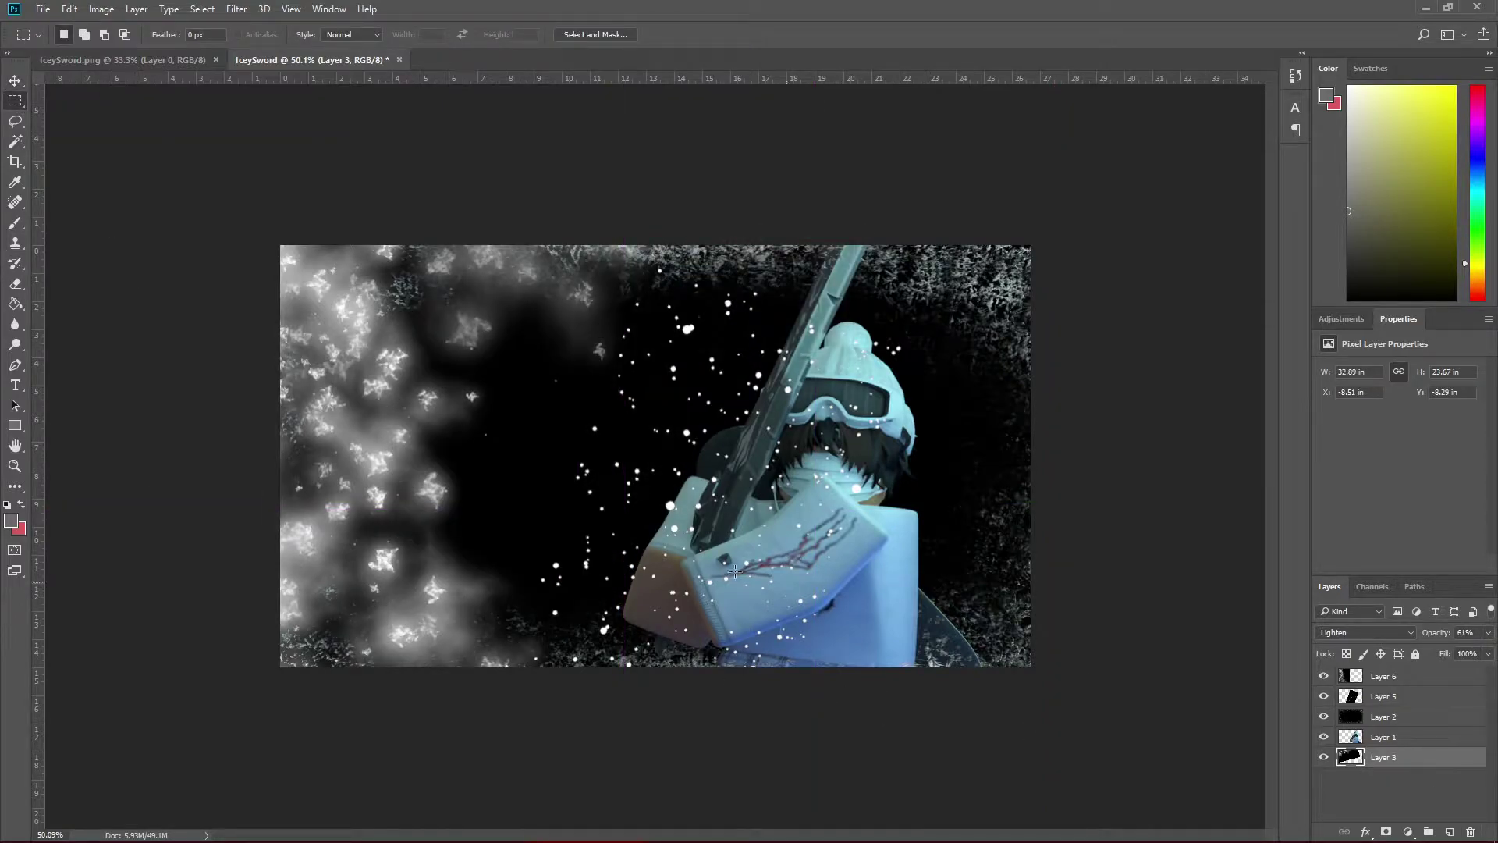
# - Try placing a transformed duplicate of the Layer 6 particles behind the character
pyautogui.rightClick(1391, 679)
pyautogui.click(1218, 168)
pyautogui.click(884, 248)
pyautogui.hotkey('ctrl', 't')
pyautogui.moveTo(863, 626); pyautogui.dragTo(889, 516)
pyautogui.moveTo(642, 556); pyautogui.dragTo(533, 570)
pyautogui.press('Return')
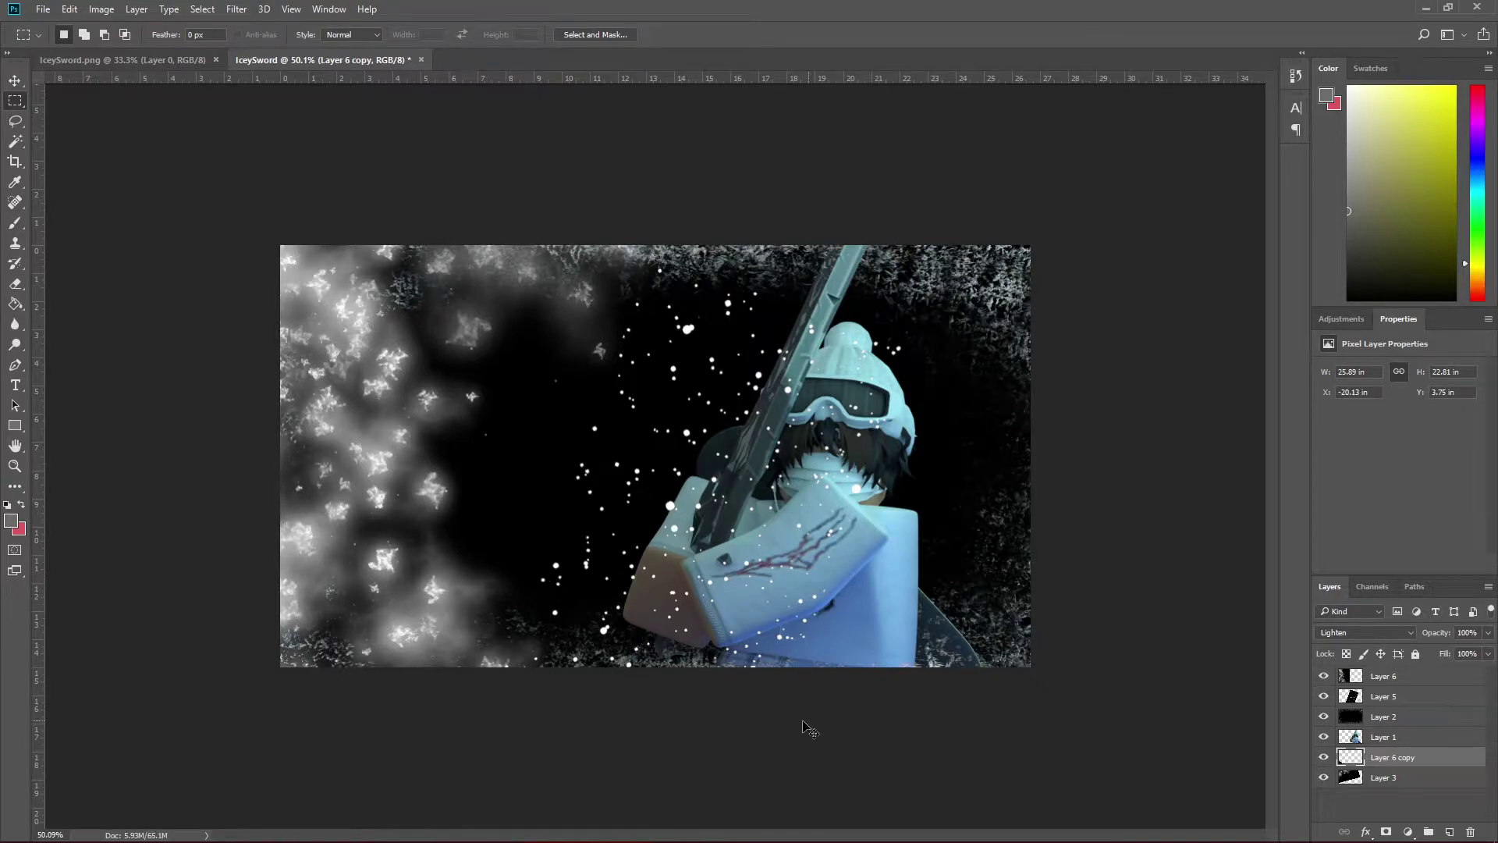
pyautogui.hotkey('ctrl', '-')
pyautogui.hotkey('ctrl', '-')
pyautogui.hotkey('ctrl', '-')
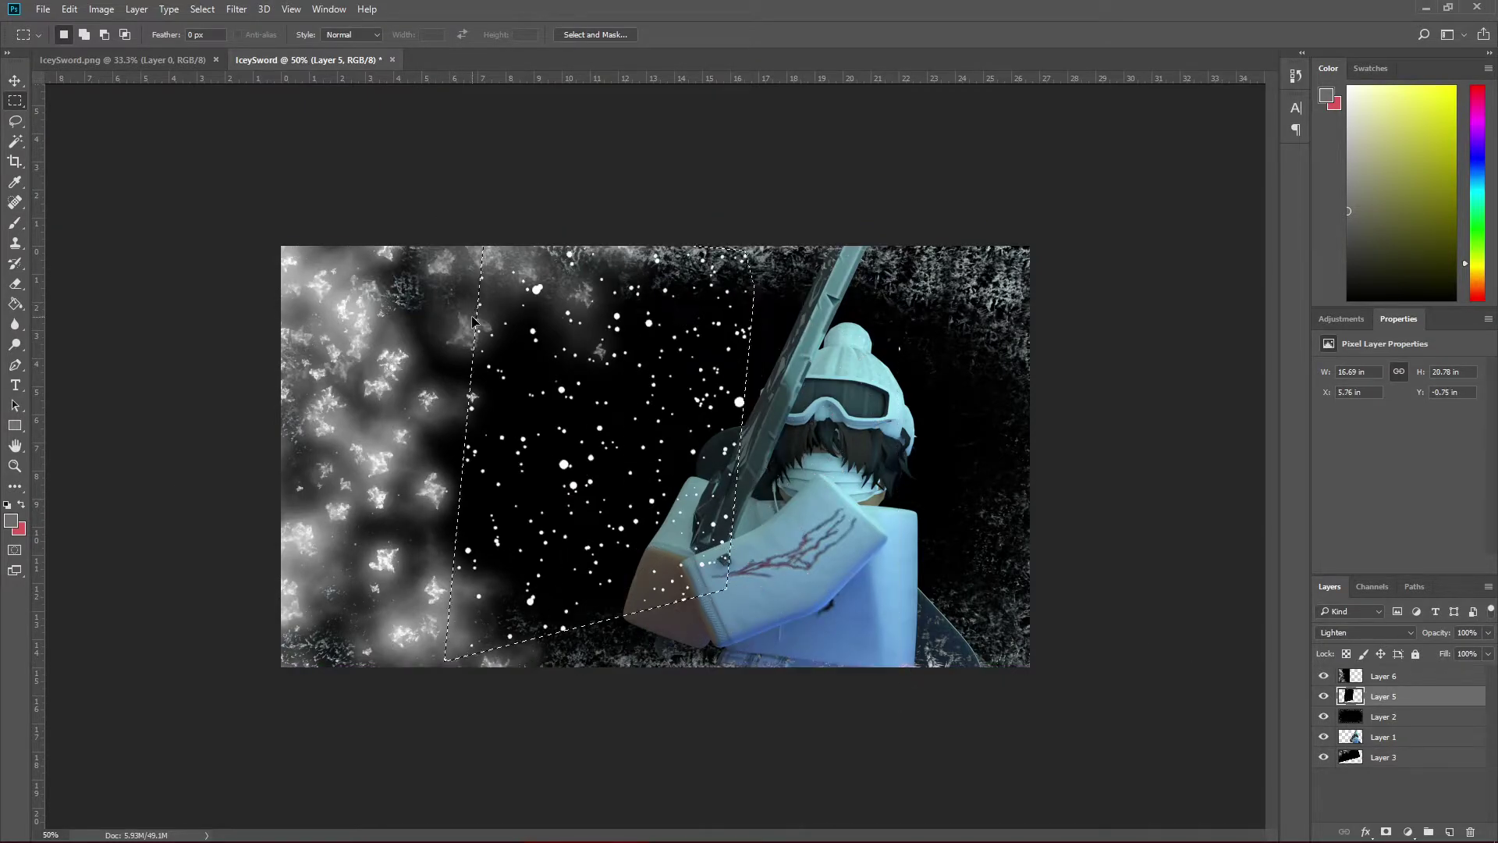
# - Enlarge the snow layer and rotate it about 26° so it fills the area beside the sword
pyautogui.keyDown('shift'); pyautogui.moveTo(754, 661); pyautogui.dragTo(839, 811); pyautogui.keyUp('shift')
pyautogui.moveTo(797, 705); pyautogui.dragTo(647, 533)
pyautogui.moveTo(840, 560); pyautogui.dragTo(823, 586)
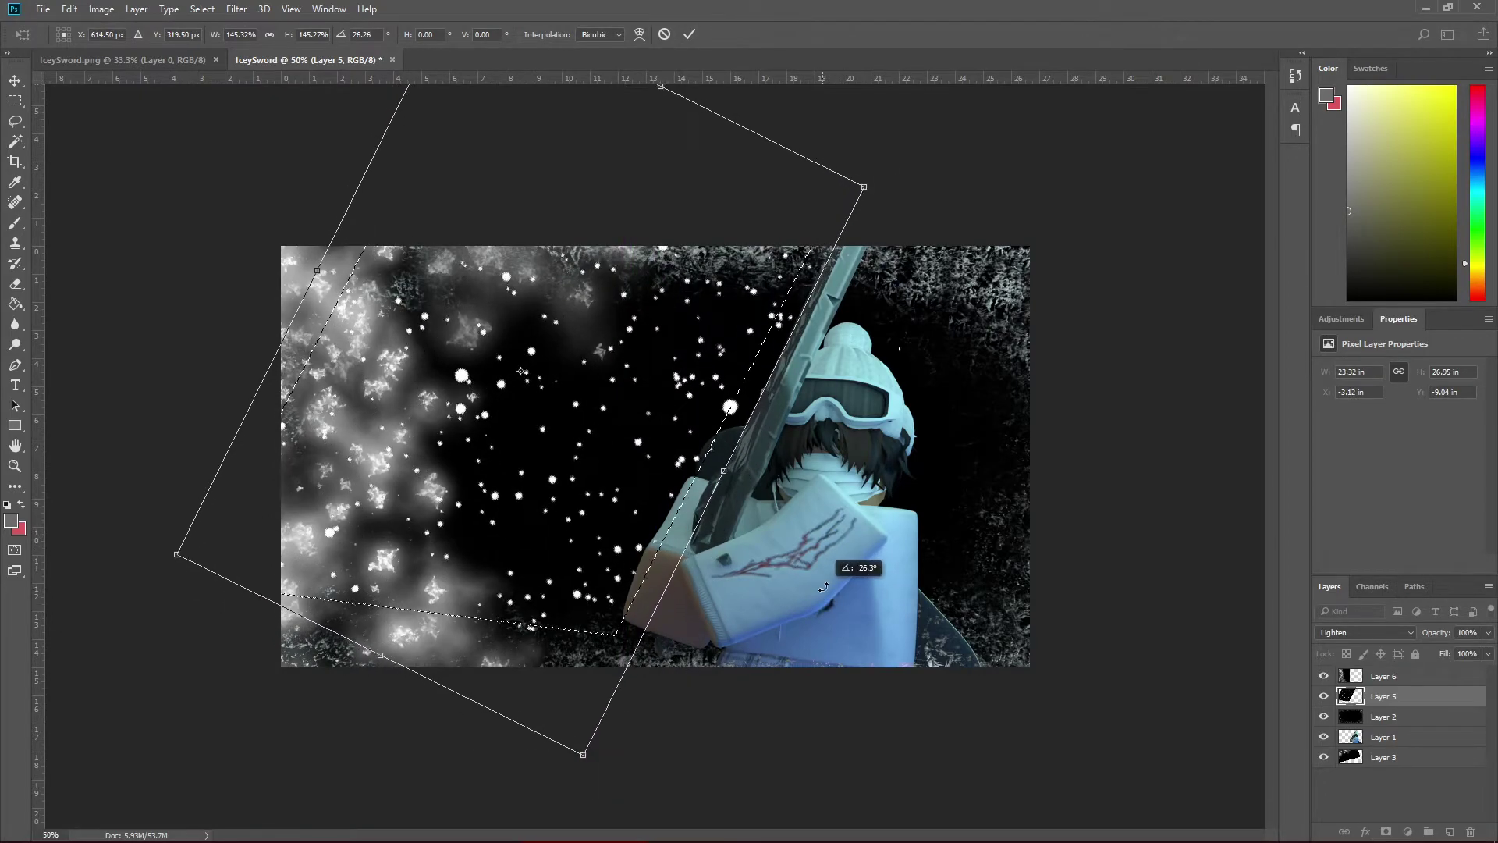
pyautogui.moveTo(178, 556); pyautogui.dragTo(62, 616)
pyautogui.press('Return')
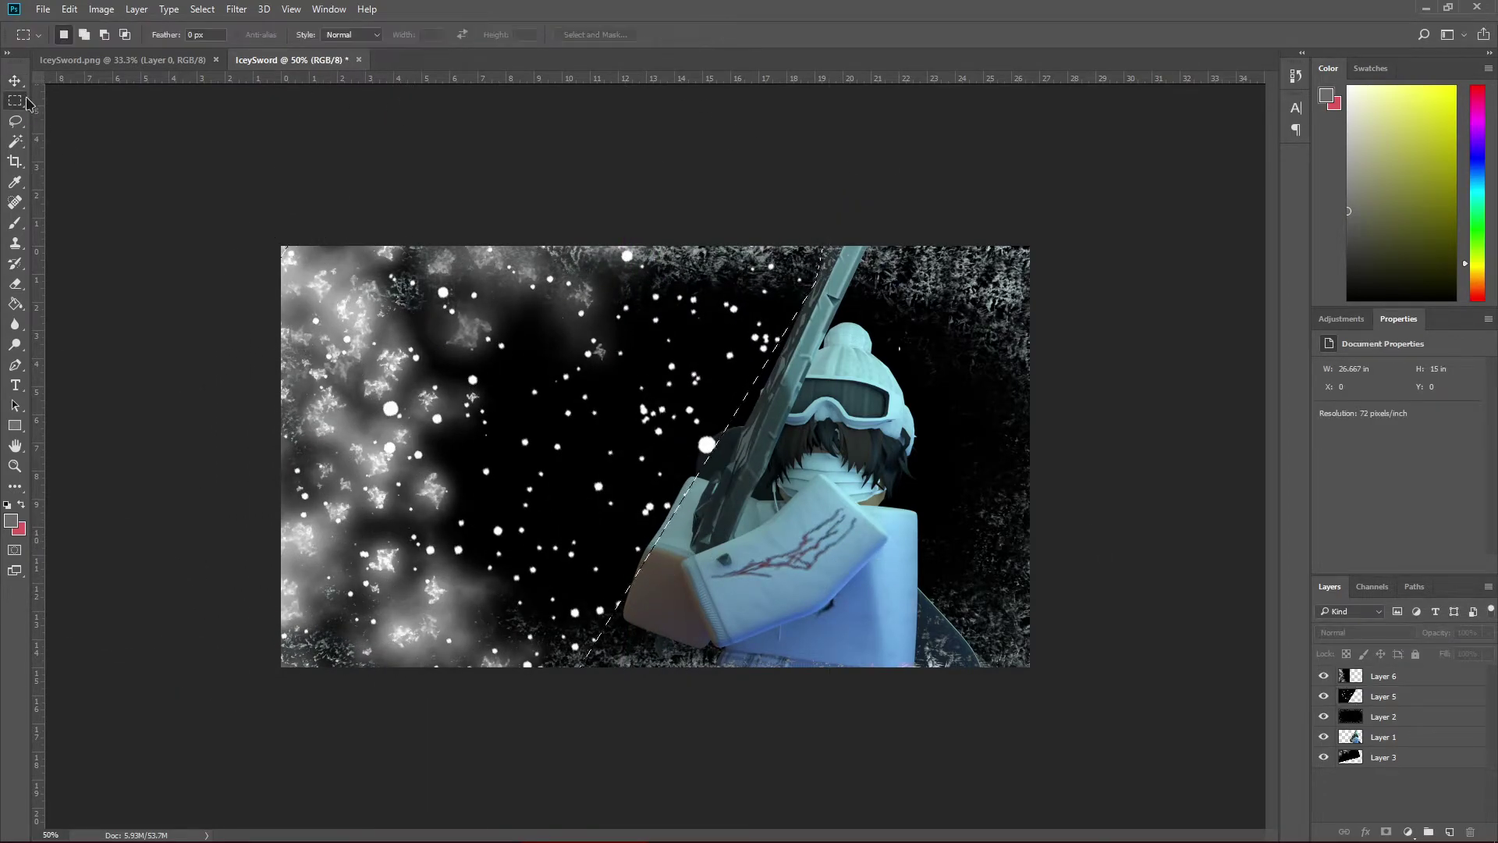
# - Duplicate the Layer 6 ice particles layer
pyautogui.click(1383, 700)
pyautogui.rightClick(1375, 752)
pyautogui.click(1352, 782)
pyautogui.click(1374, 697)
pyautogui.rightClick(1369, 677)
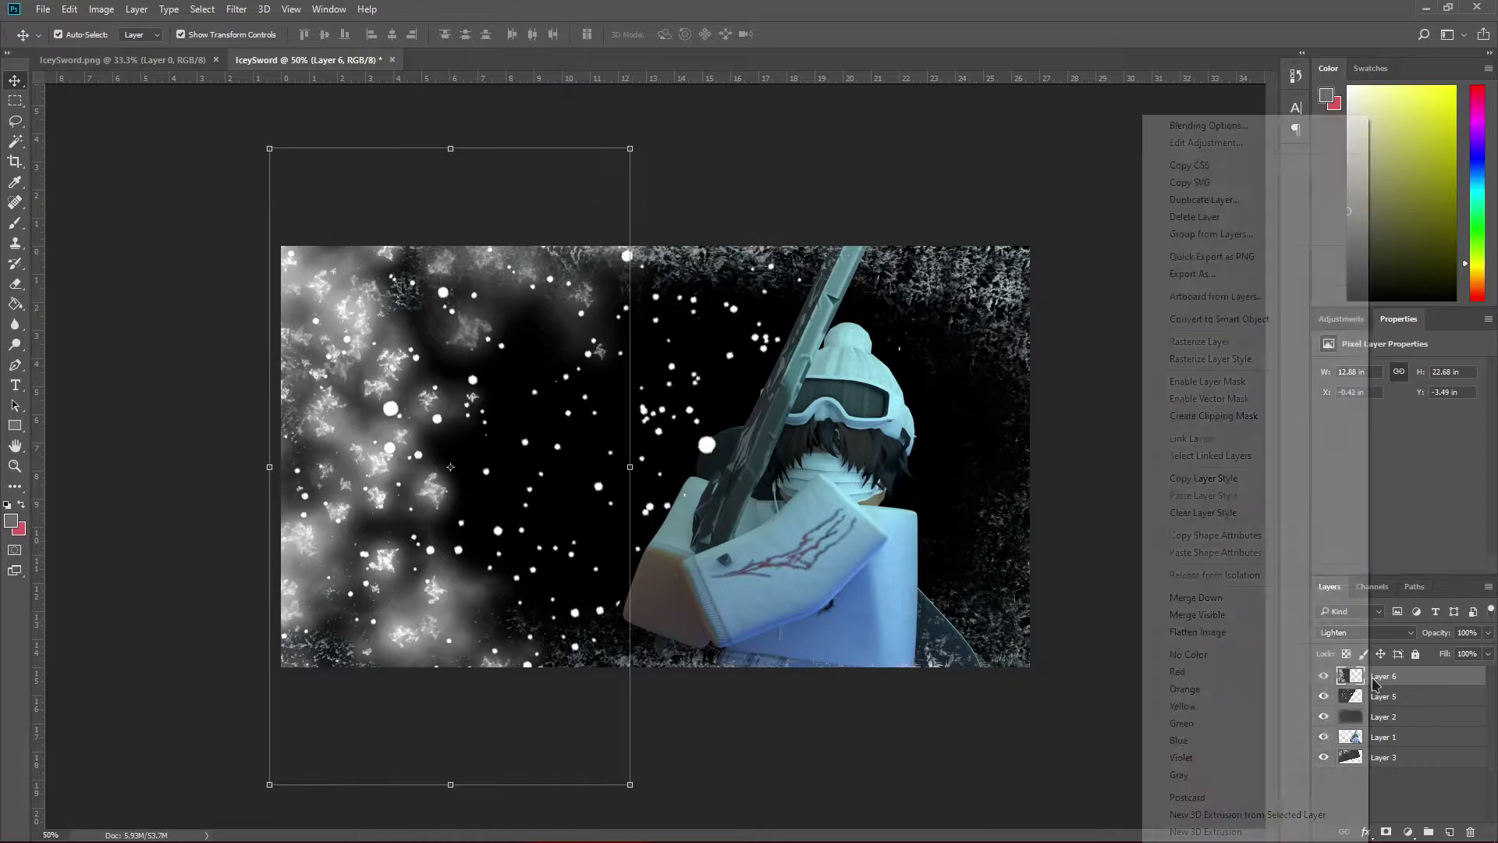
pyautogui.click(1204, 200)
pyautogui.press('Return')
# - Mirror the particles copy horizontally, then resize and place it along the canvas's right edge behind the character
pyautogui.moveTo(630, 470); pyautogui.dragTo(282, 498)
pyautogui.moveTo(510, 546); pyautogui.dragTo(917, 558)
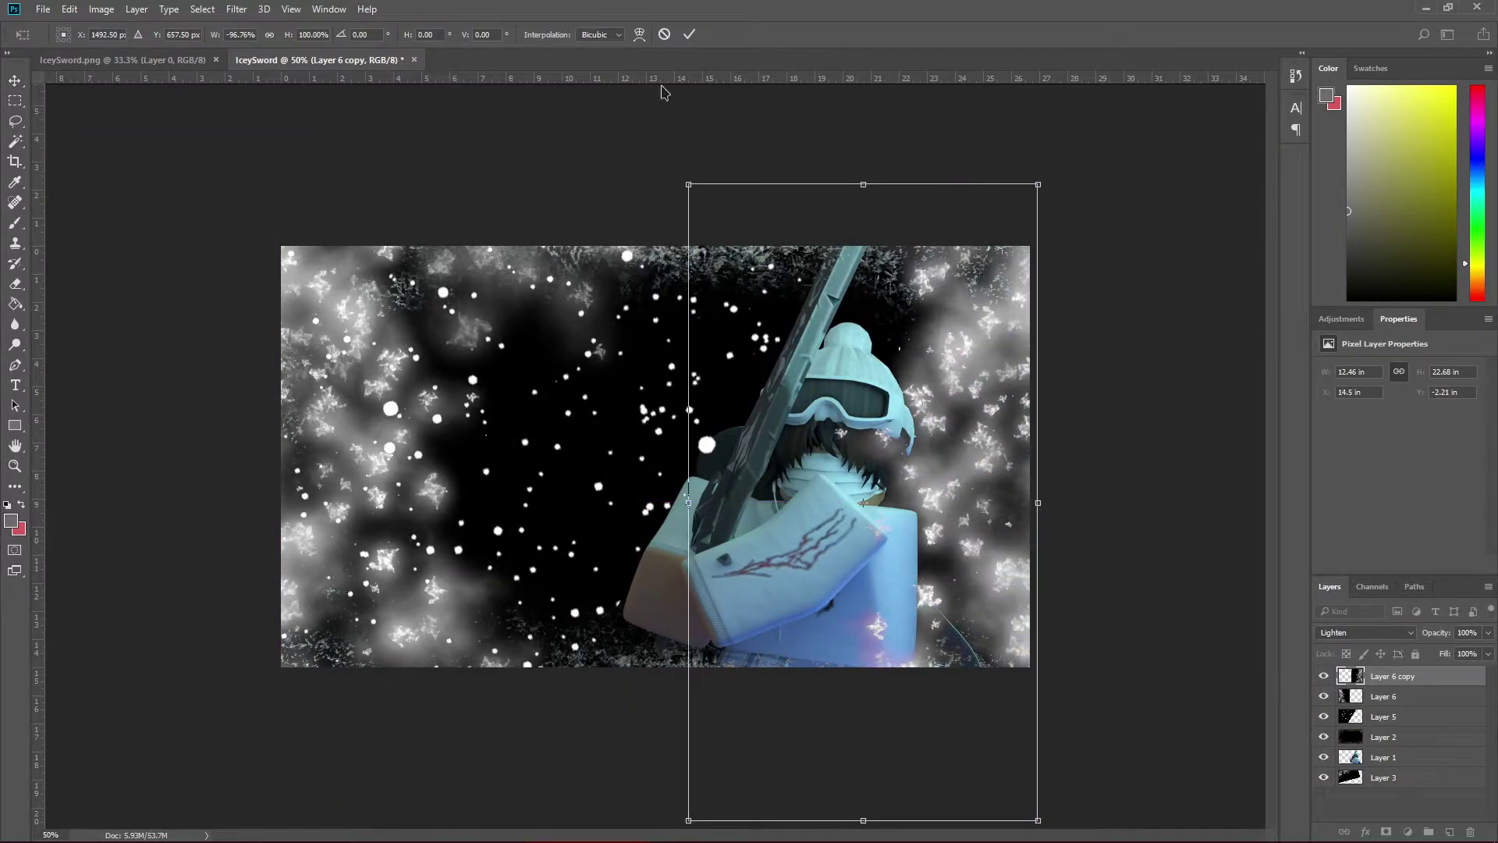
pyautogui.keyDown('shift'); pyautogui.moveTo(688, 820); pyautogui.dragTo(767, 677); pyautogui.keyUp('shift')
pyautogui.moveTo(983, 570); pyautogui.dragTo(983, 588)
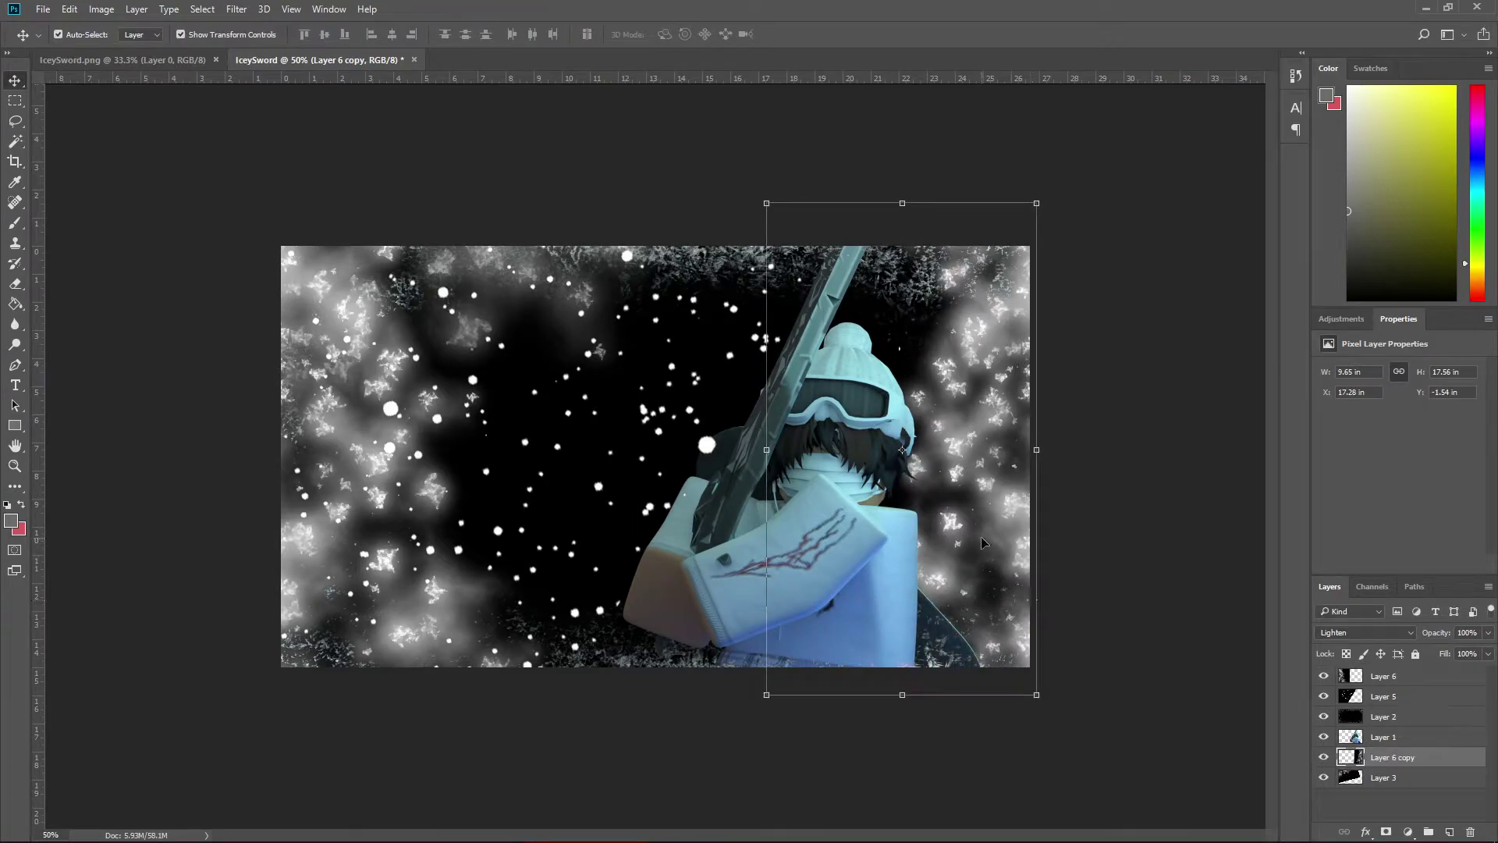
pyautogui.moveTo(862, 715); pyautogui.dragTo(1147, 736)
pyautogui.moveTo(910, 705); pyautogui.dragTo(940, 687)
pyautogui.click(690, 34)
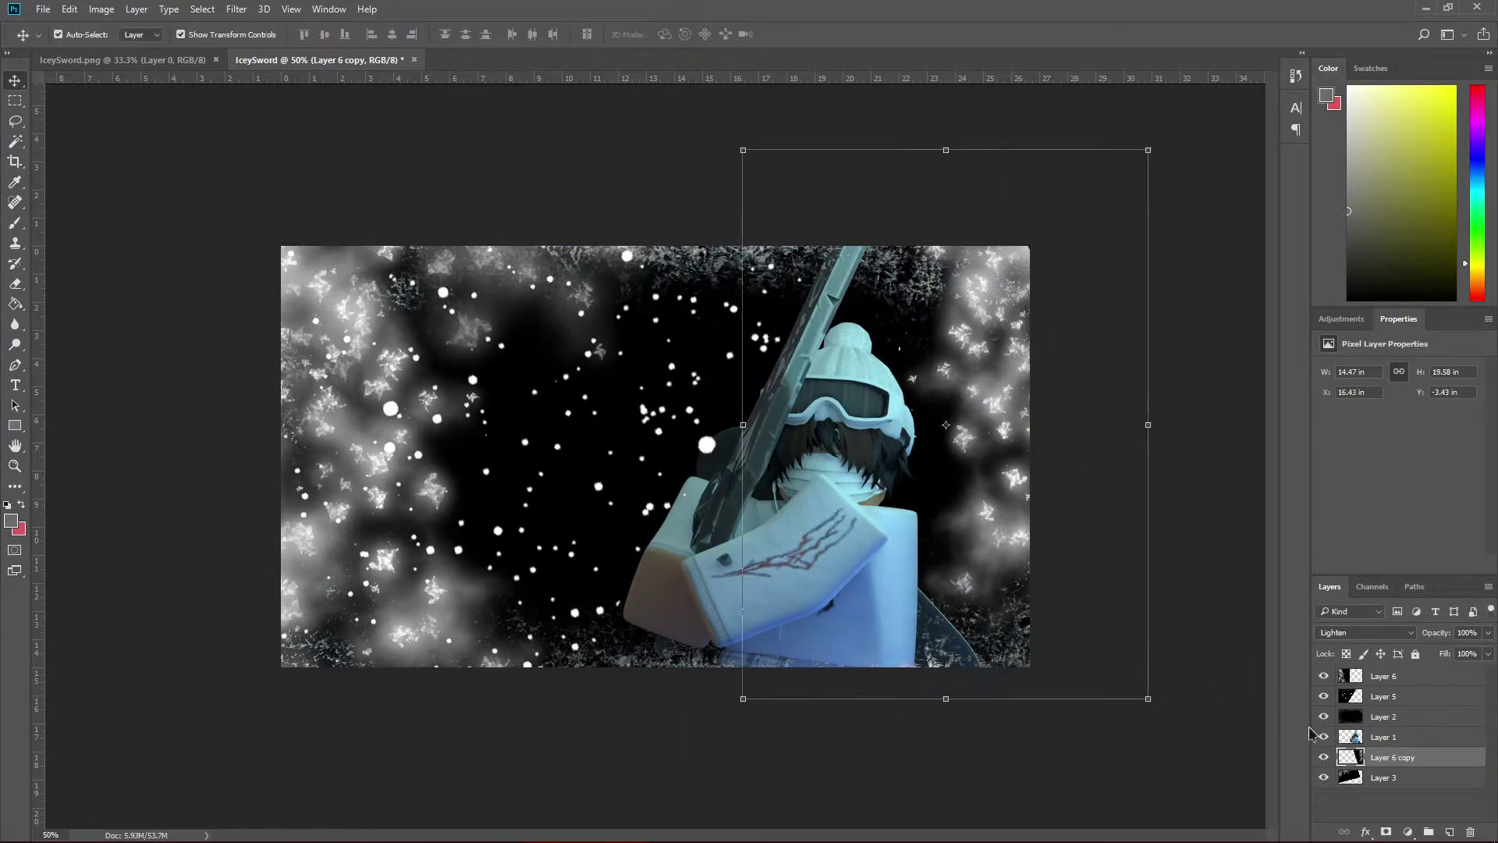
# - Add a new blank layer at the top of the layer stack
pyautogui.click(613, 443)
pyautogui.hotkey('ctrl', 'shift', 'alt', 'n')
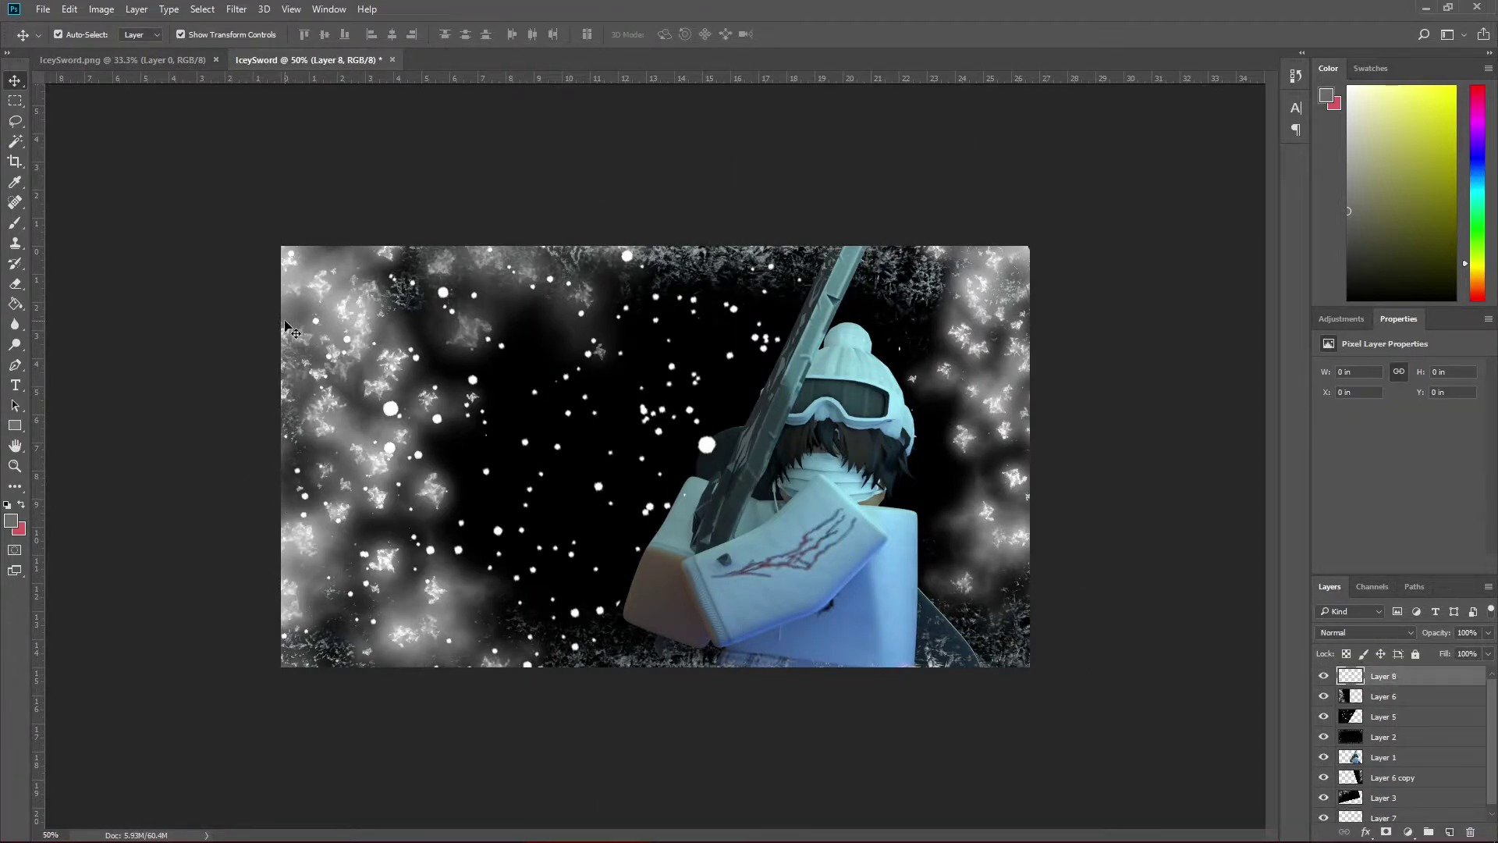
# - Look through the Lightshot, OneDrive and other folders in the file-open dialog for an image, and close the dialog
pyautogui.click(43, 8)
pyautogui.click(86, 40)
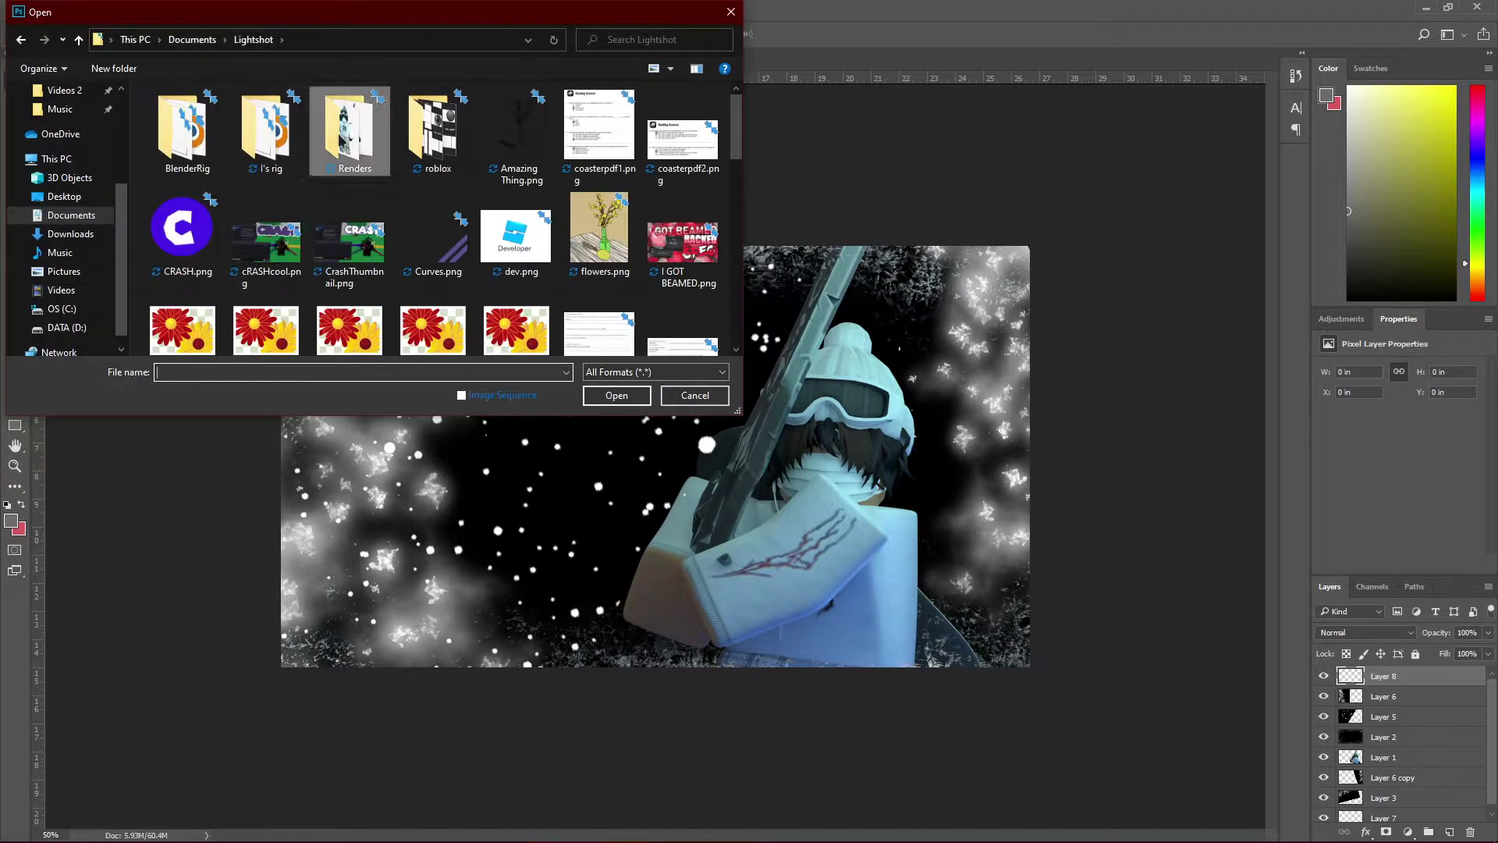
pyautogui.click(58, 159)
pyautogui.click(69, 179)
pyautogui.click(63, 136)
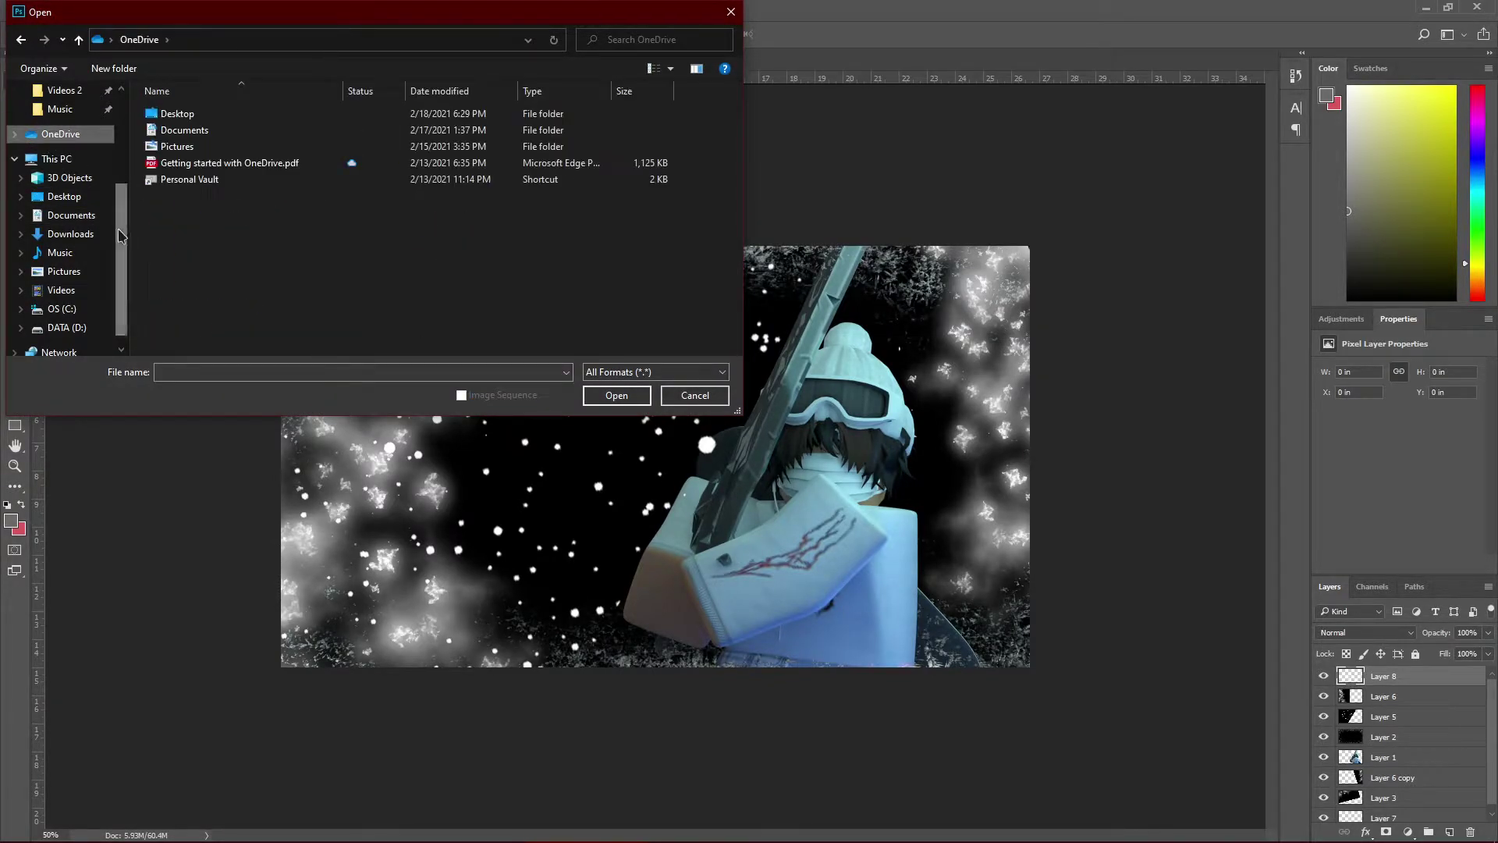
pyautogui.moveTo(121, 215); pyautogui.dragTo(121, 125)
pyautogui.click(73, 197)
pyautogui.scroll(-1, 244, 291)
pyautogui.doubleClick(187, 291)
pyautogui.click(252, 40)
pyautogui.keyDown('shift'); pyautogui.click(400, 284); pyautogui.keyUp('shift')
pyautogui.keyDown('shift'); pyautogui.click(354, 223); pyautogui.keyUp('shift')
pyautogui.click(600, 297)
pyautogui.keyDown('ctrl'); pyautogui.click(683, 296); pyautogui.keyUp('ctrl')
pyautogui.click(725, 402)
# - Look through the Documents, Downloads 1 and other folders in the file-open dialog for the thumbnail template
pyautogui.click(38, 10)
pyautogui.click(89, 42)
pyautogui.click(69, 177)
pyautogui.click(72, 216)
pyautogui.moveTo(121, 254); pyautogui.dragTo(120, 168)
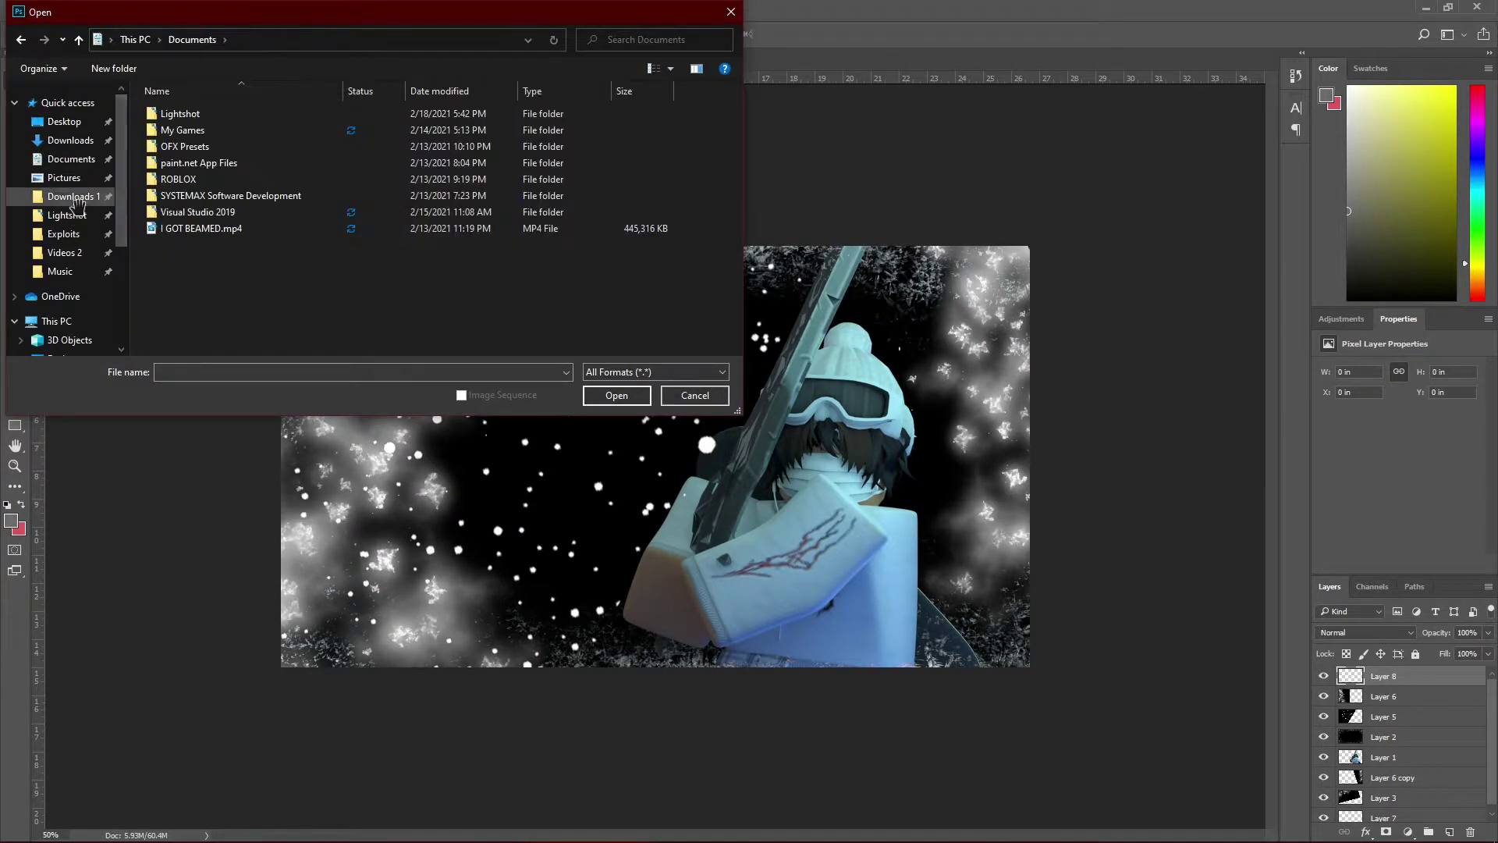
pyautogui.click(76, 200)
pyautogui.moveTo(738, 129); pyautogui.dragTo(738, 172)
pyautogui.keyDown('shift'); pyautogui.click(351, 150); pyautogui.keyUp('shift')
pyautogui.keyDown('shift'); pyautogui.click(412, 223); pyautogui.keyUp('shift')
pyautogui.hotkey('shift', 'Right')
pyautogui.hotkey('shift', 'Right')
pyautogui.hotkey('shift', 'Left')
pyautogui.hotkey('shift', 'Left')
pyautogui.hotkey('shift', 'Left')
pyautogui.hotkey('shift', 'Left')
pyautogui.hotkey('shift', 'Left')
pyautogui.press('Up')
pyautogui.press('Up')
pyautogui.press('Up')
pyautogui.doubleClick(212, 125)
pyautogui.click(254, 40)
pyautogui.scroll(-3, 267, 284)
pyautogui.scroll(2, 269, 284)
pyautogui.doubleClick(348, 276)
pyautogui.keyDown('shift'); pyautogui.click(265, 147); pyautogui.keyUp('shift')
pyautogui.click(265, 115)
pyautogui.keyDown('ctrl'); pyautogui.click(236, 130); pyautogui.keyUp('ctrl')
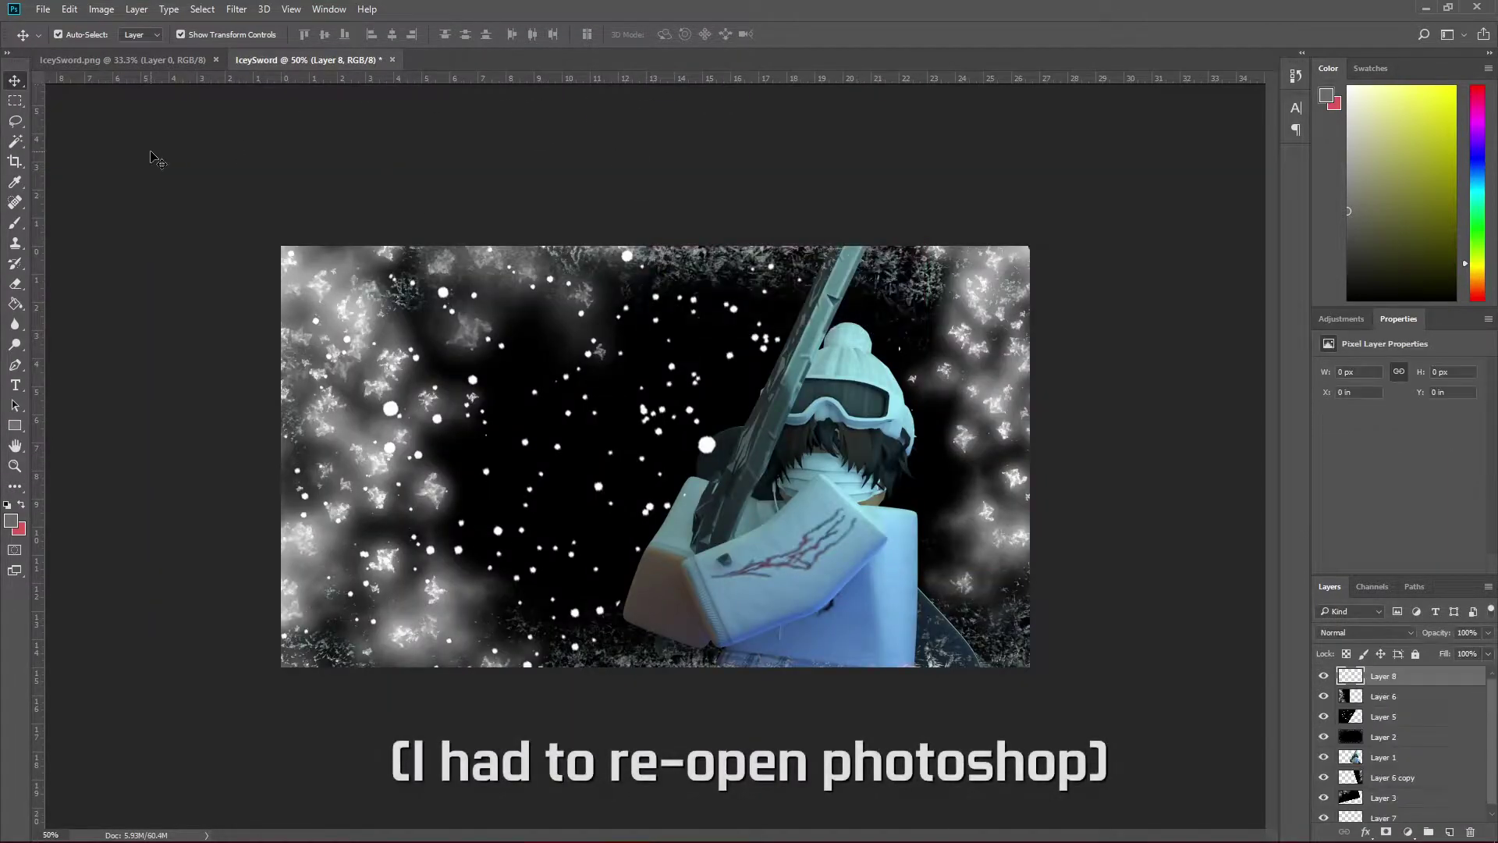
# - Save the artwork, restart the program and reopen IceySword.psd
pyautogui.click(43, 9)
pyautogui.click(101, 173)
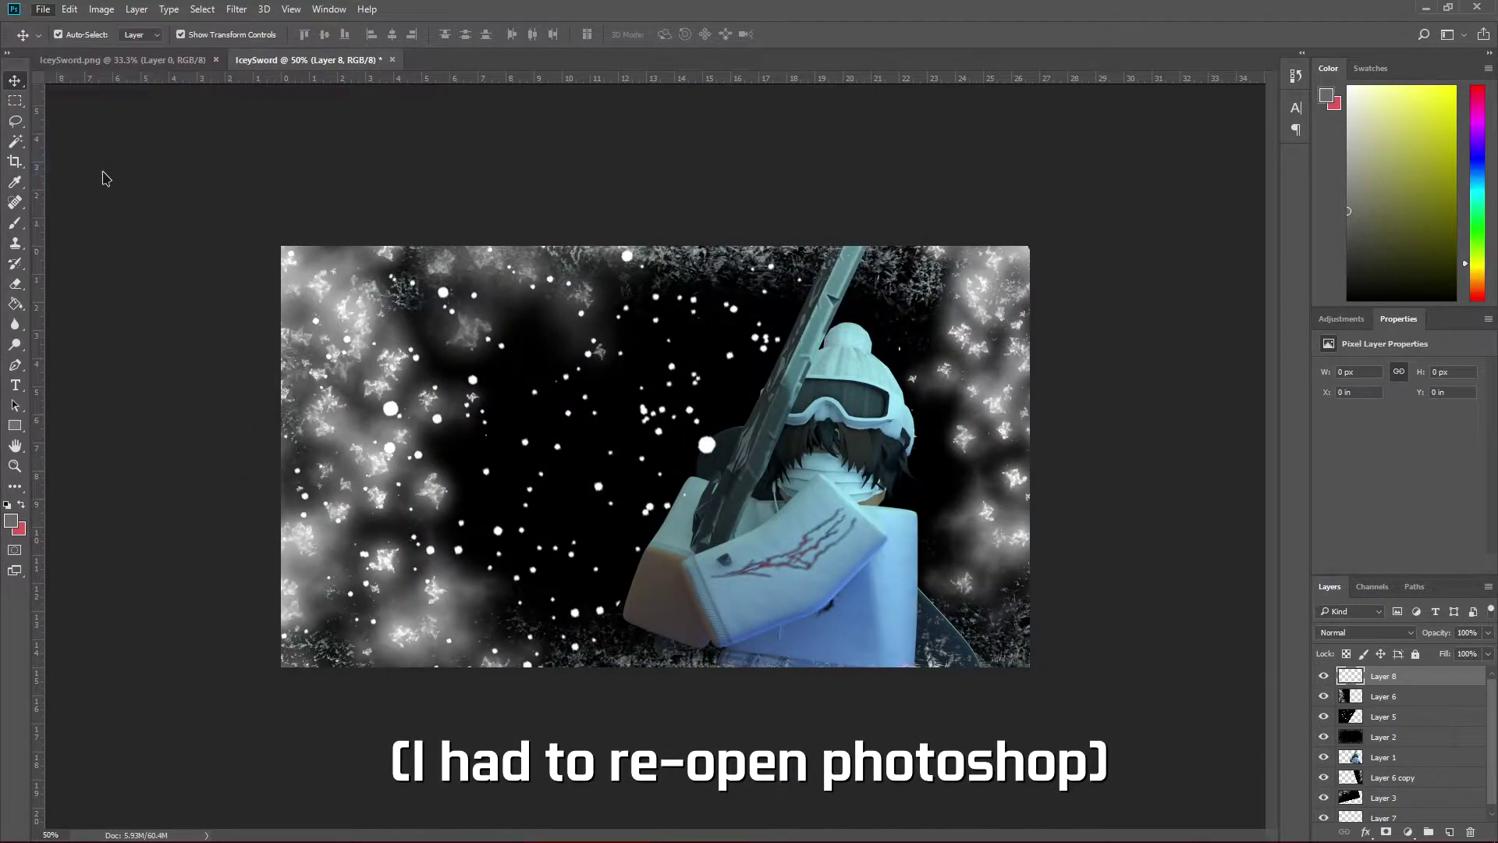
pyautogui.click(620, 485)
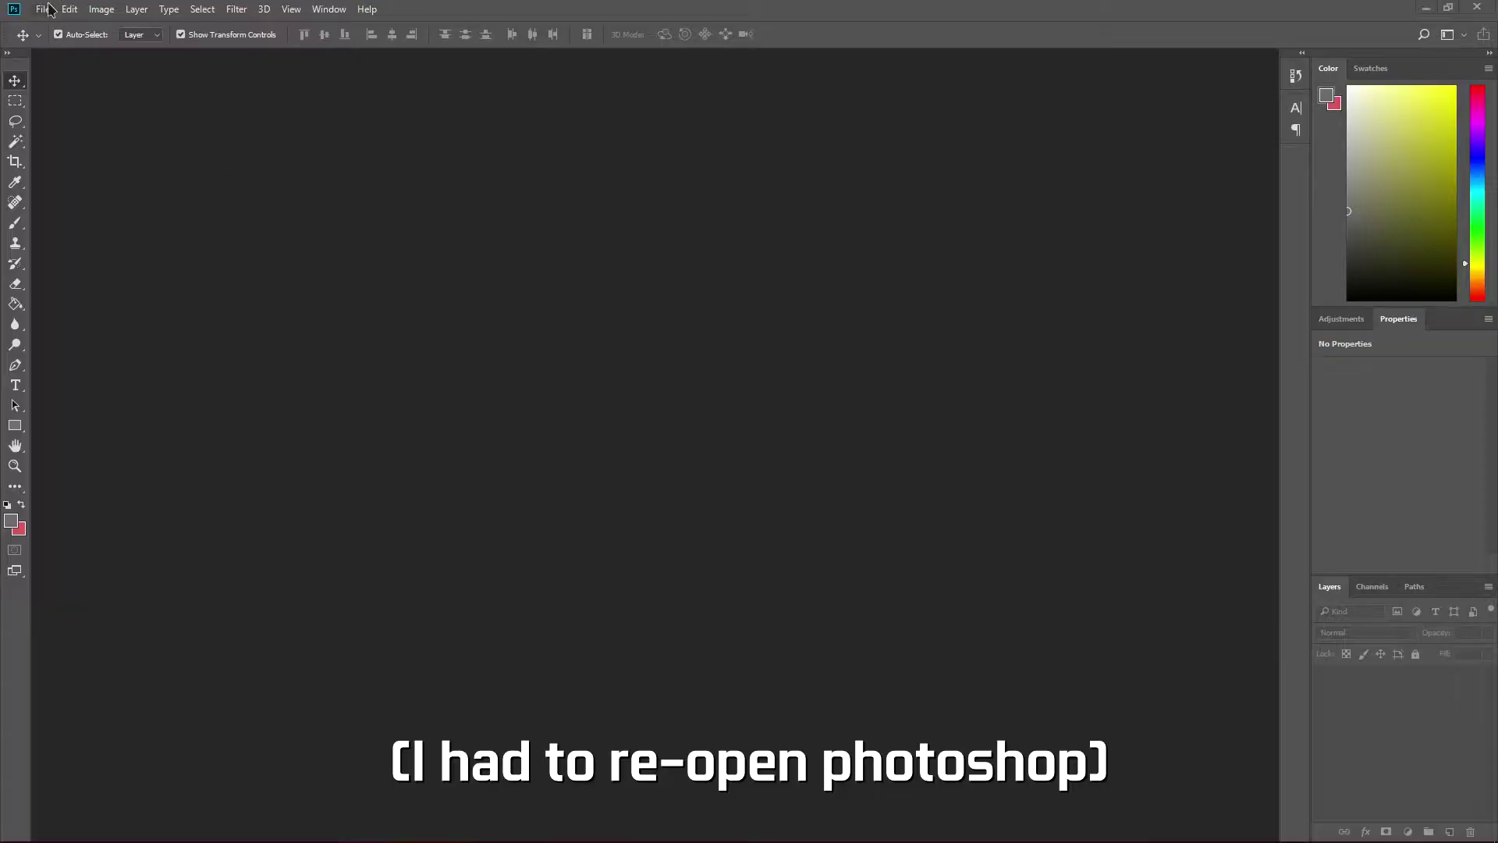
pyautogui.click(48, 6)
pyautogui.click(70, 40)
pyautogui.doubleClick(204, 162)
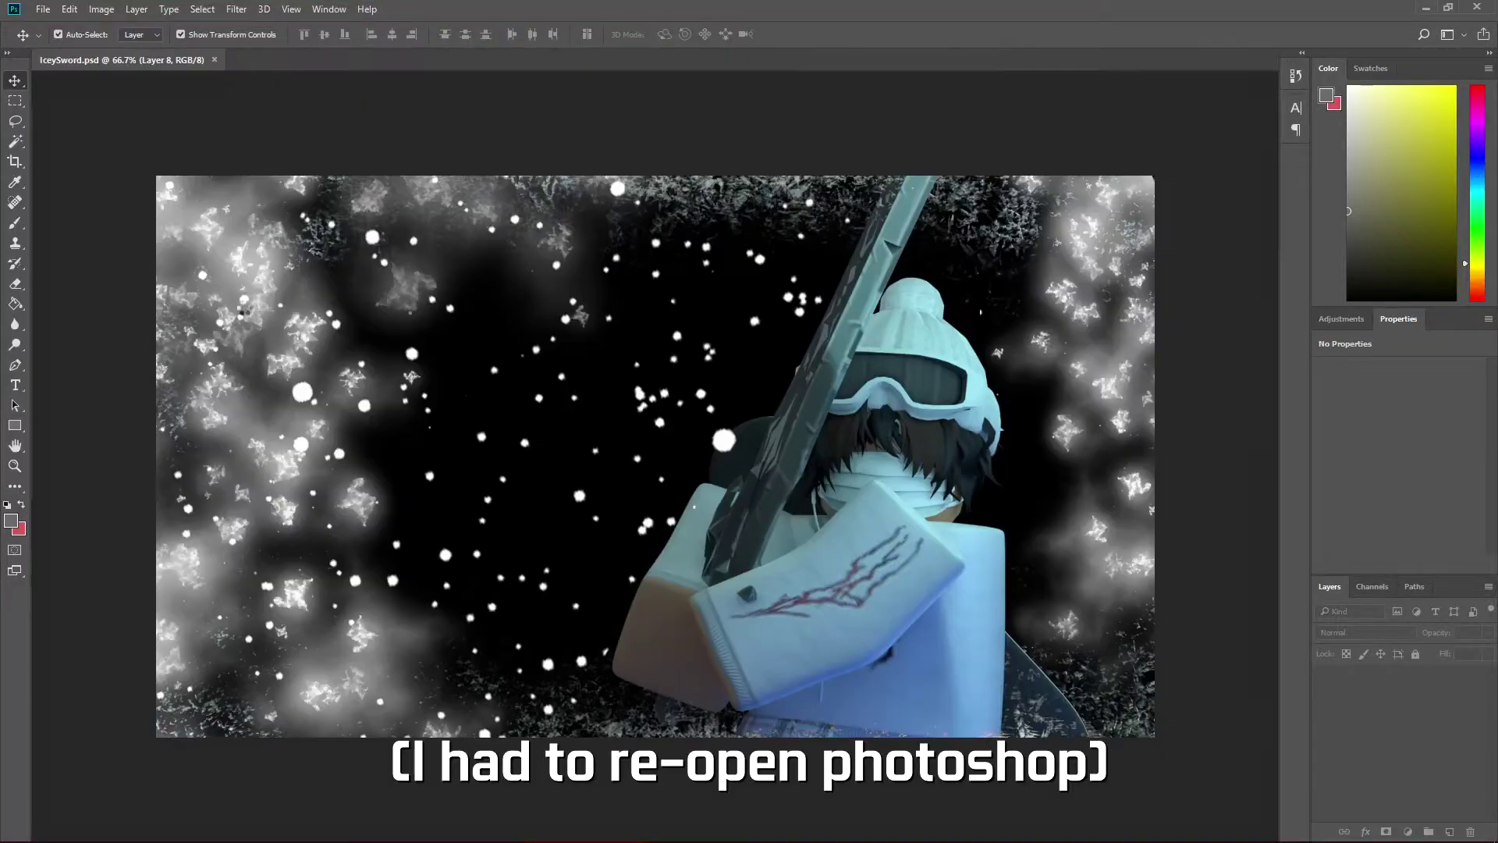
# - Open the ChillThumbnailTemplate.psd file alongside the artwork
pyautogui.click(44, 8)
pyautogui.click(251, 209)
pyautogui.hotkey('ctrl', 'o')
pyautogui.doubleClick(218, 129)
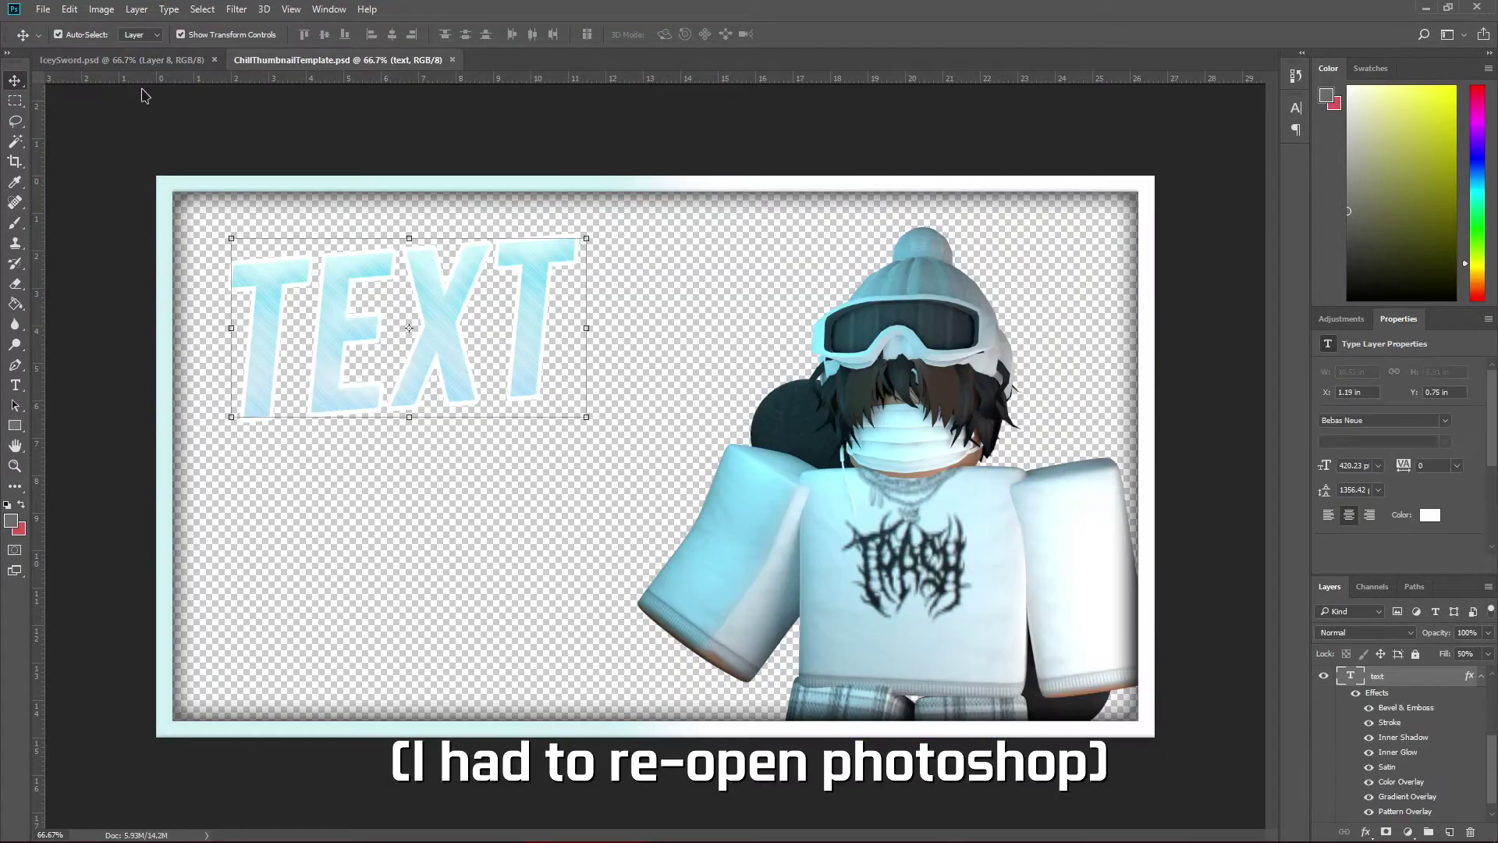
# - Try to copy the template's Rectangle 1 border layer into IceySword.psd
pyautogui.scroll(5, 1414, 713)
pyautogui.click(1418, 681)
pyautogui.rightClick(1419, 680)
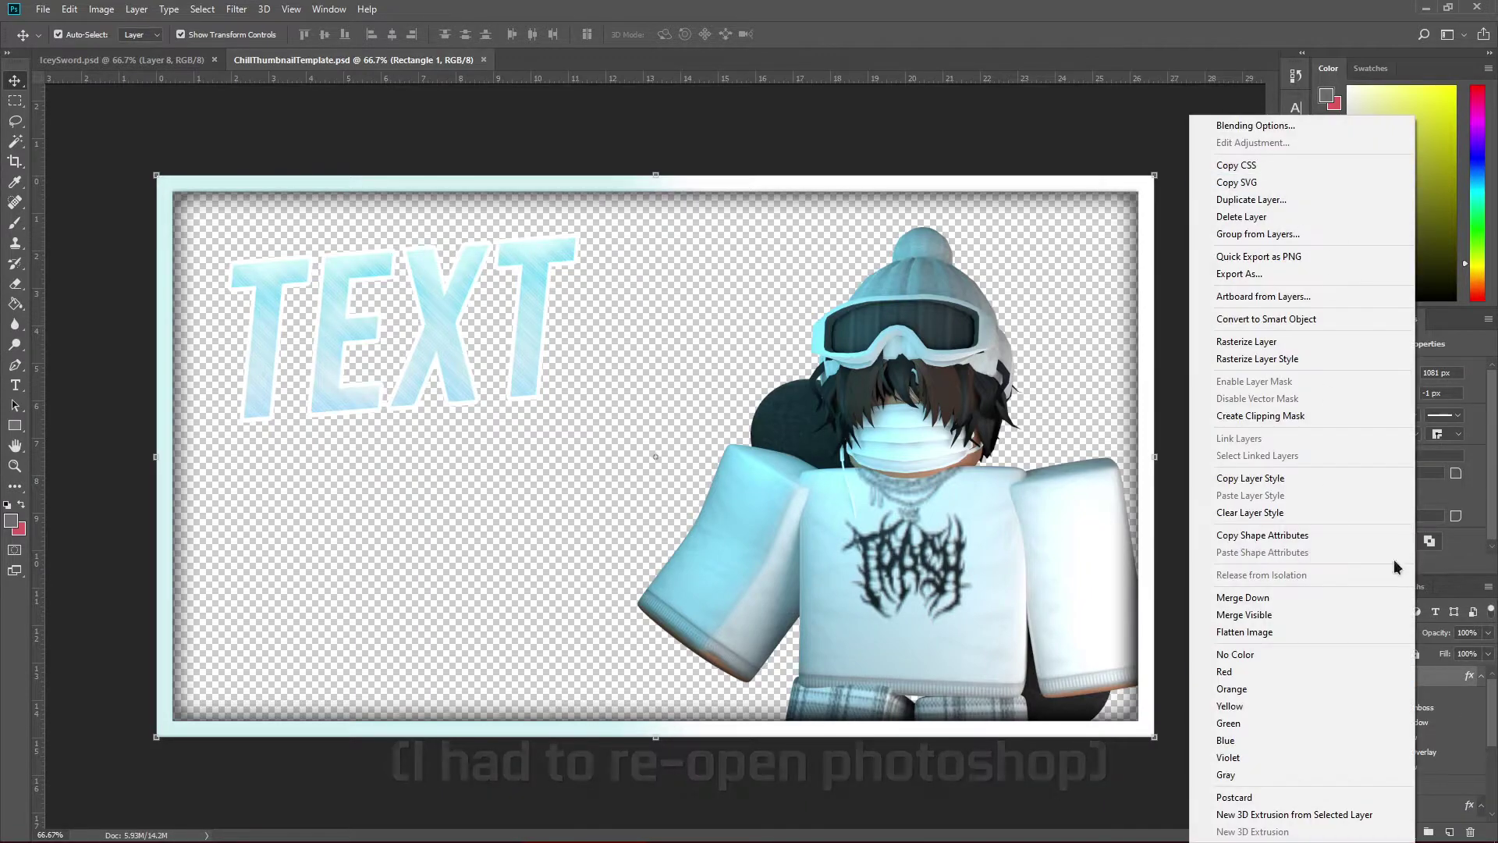
pyautogui.click(1301, 164)
pyautogui.hotkey('ctrl', 'Tab')
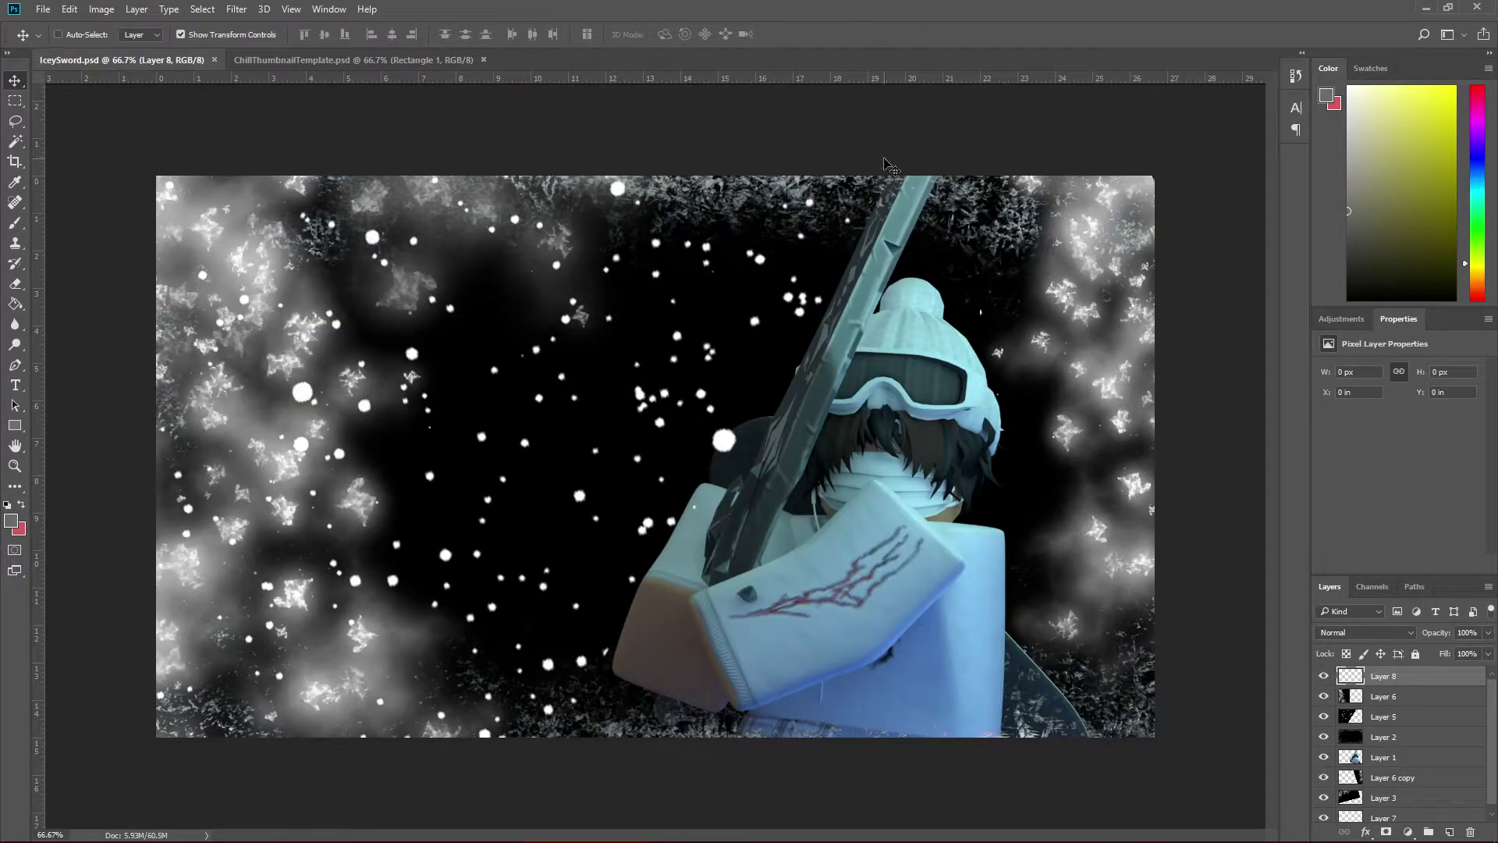
pyautogui.click(288, 63)
pyautogui.click(123, 62)
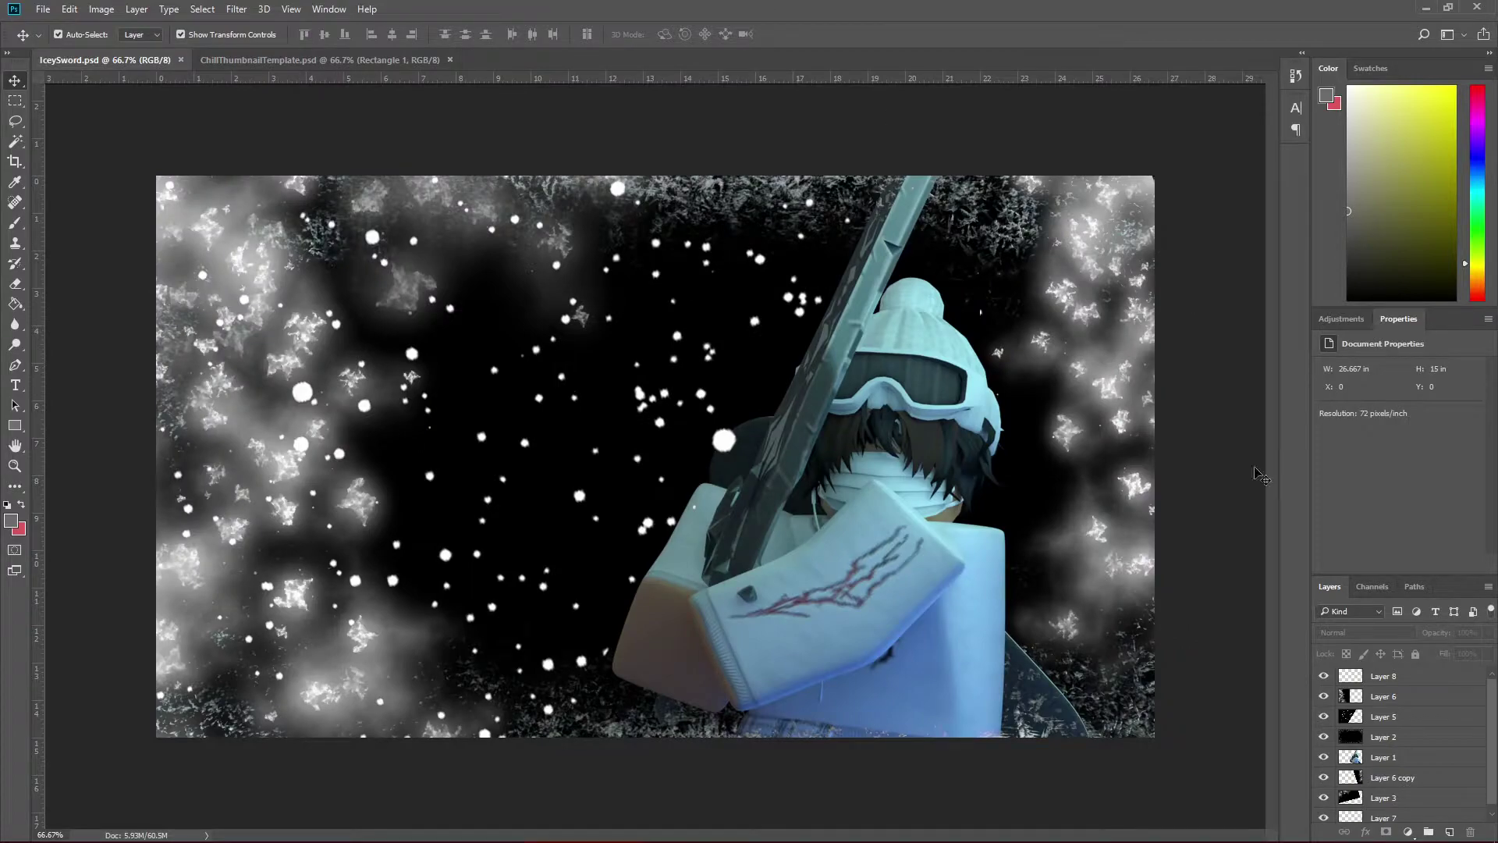
pyautogui.click(288, 62)
pyautogui.click(14, 425)
pyautogui.hotkey('ctrl', 'c')
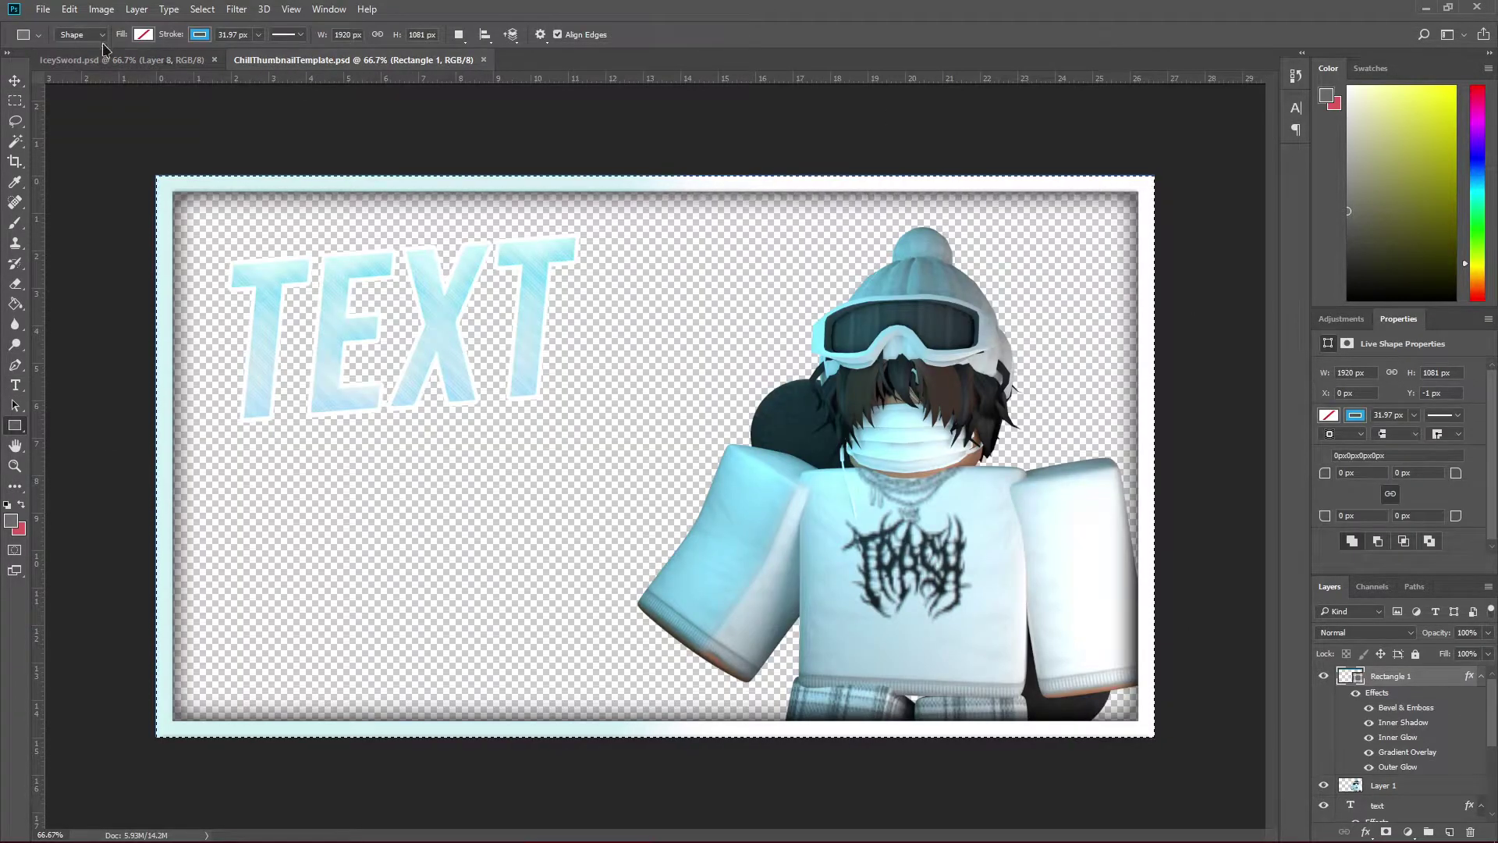
pyautogui.click(117, 60)
pyautogui.hotkey('ctrl', 'v')
# - Set the foreground and background colours to white and fit a 1919 by 1080 px outlined rectangle to the whole canvas
pyautogui.keyDown('alt'); pyautogui.click(202, 275); pyautogui.keyUp('alt')
pyautogui.click(1338, 106)
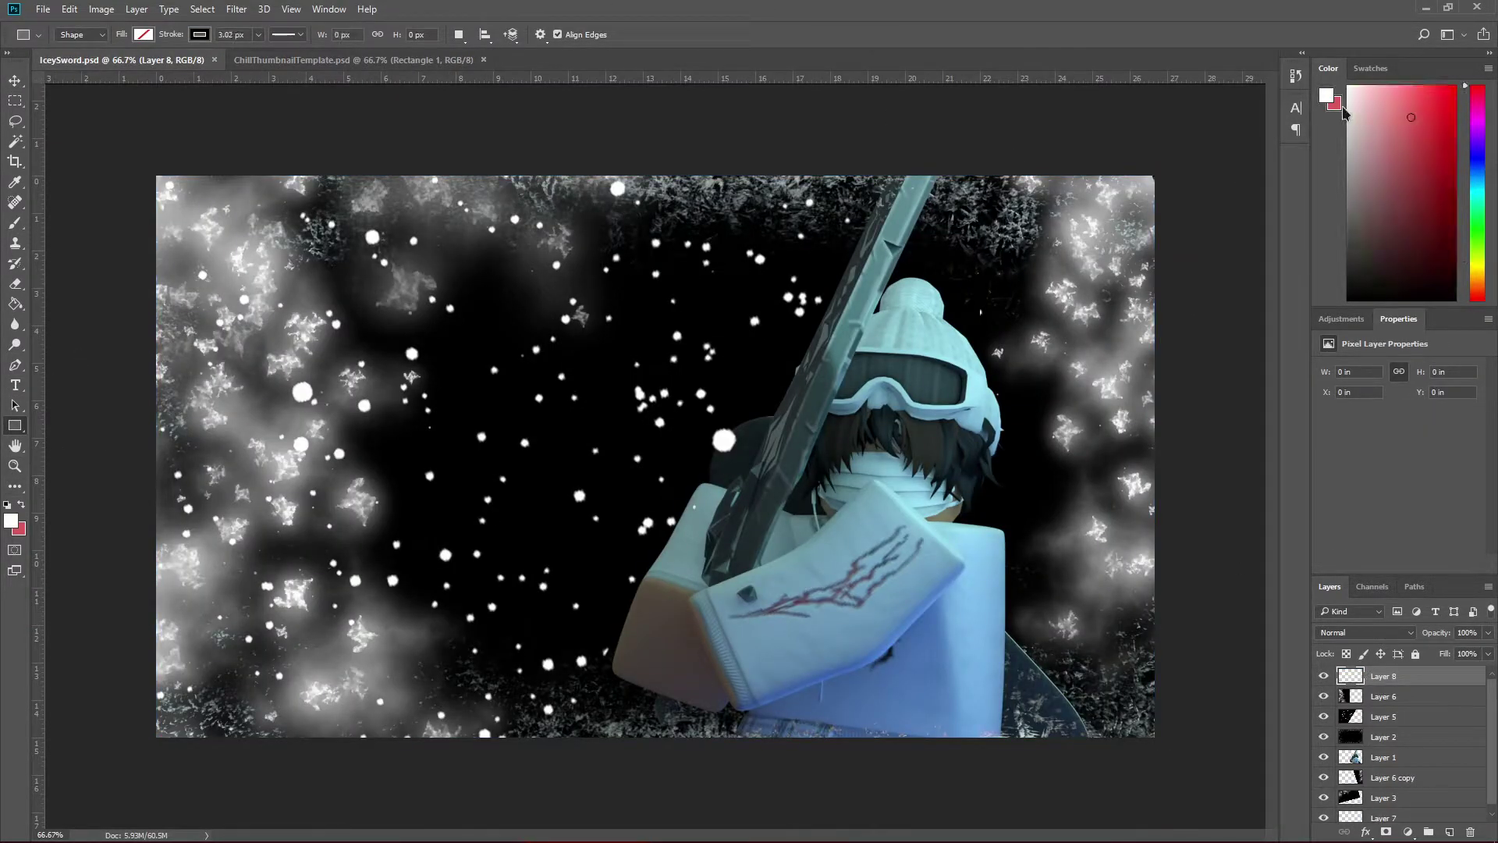
pyautogui.keyDown('alt'); pyautogui.scroll(5, 156, 178); pyautogui.keyUp('alt')
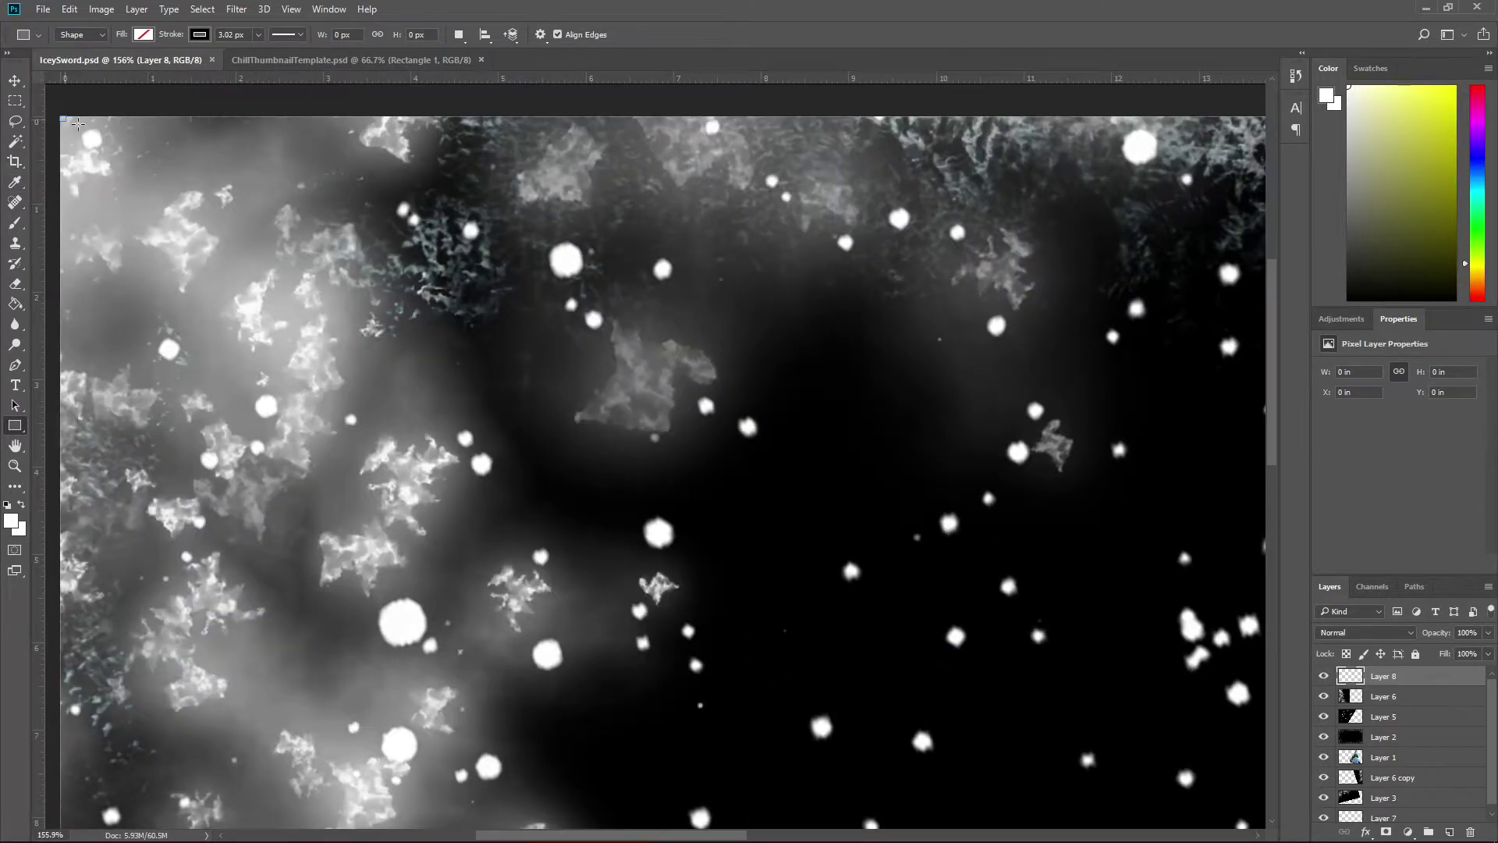
pyautogui.keyDown('alt'); pyautogui.moveTo(62, 117); pyautogui.dragTo(786, 549); pyautogui.keyUp('alt')
pyautogui.keyDown('alt'); pyautogui.scroll(-4, 757, 547); pyautogui.keyUp('alt')
pyautogui.keyDown('alt'); pyautogui.scroll(-3, 708, 531); pyautogui.keyUp('alt')
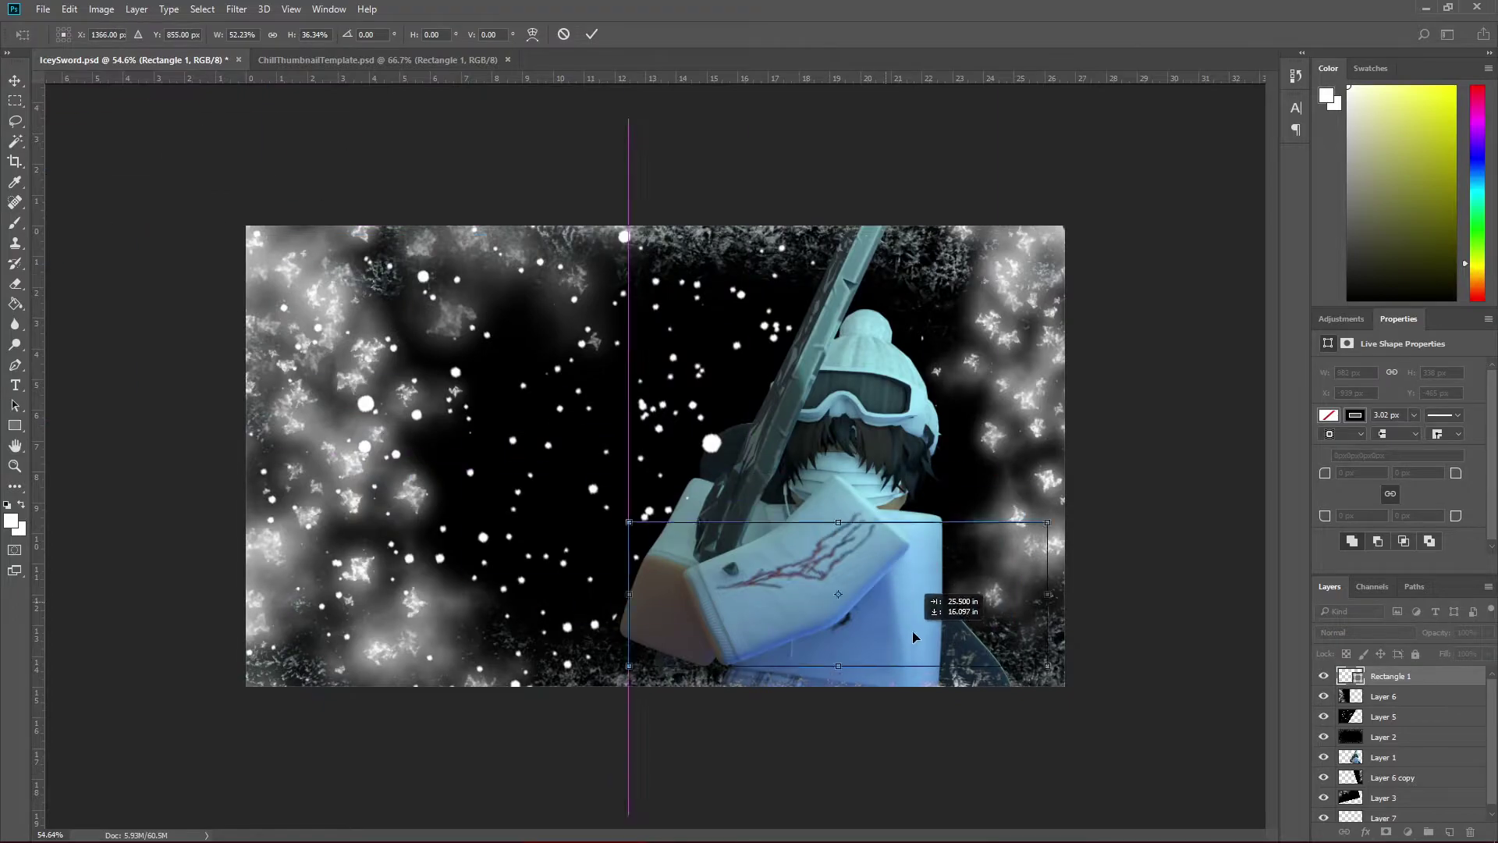
pyautogui.click(591, 35)
# - Set the border rectangle's stroke to about 36 px wide and white
pyautogui.moveTo(262, 60); pyautogui.dragTo(282, 62)
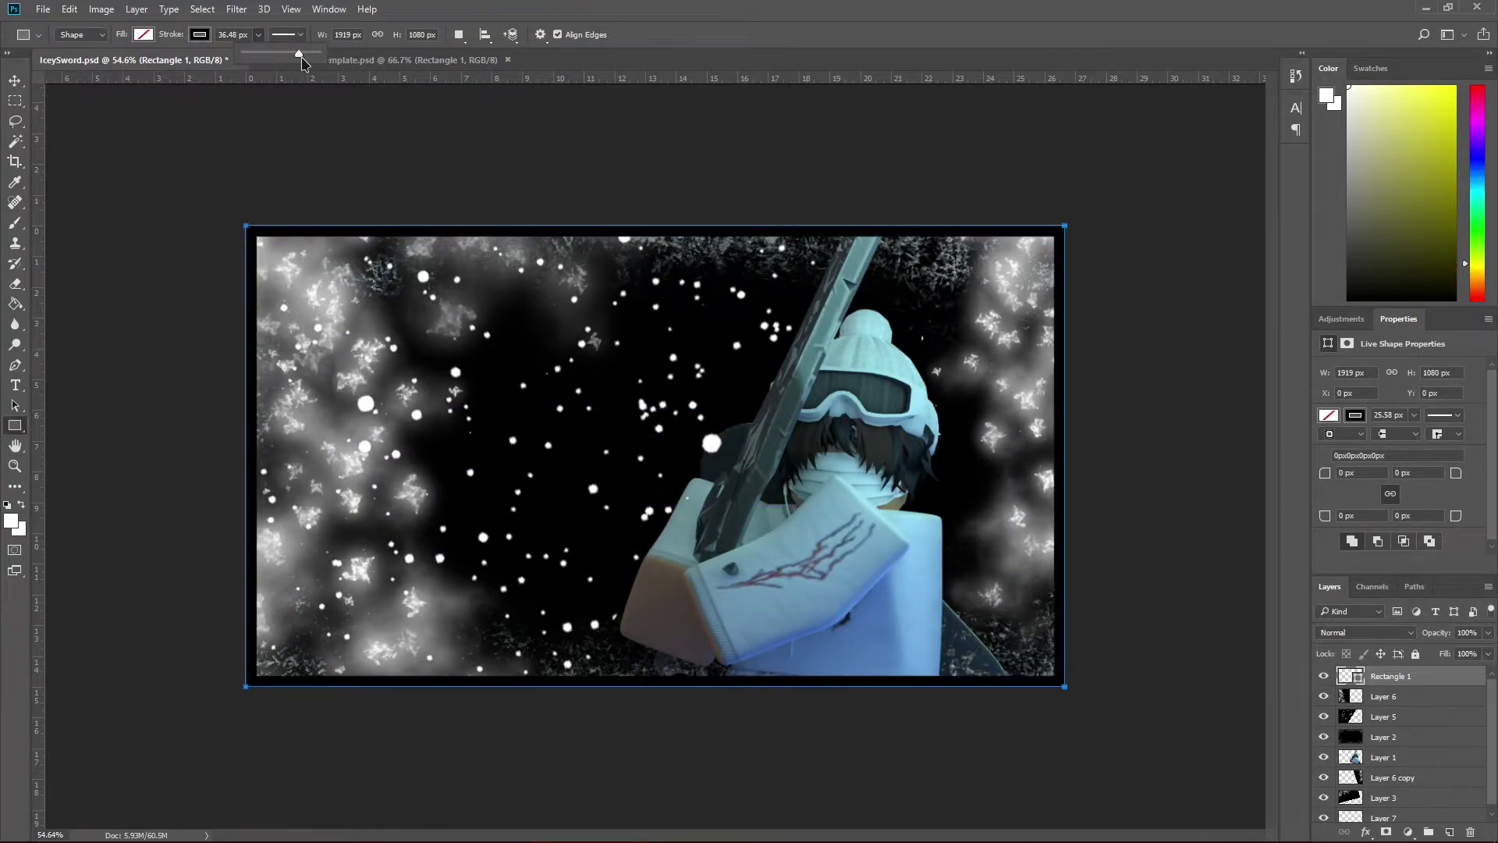
pyautogui.click(202, 34)
pyautogui.click(127, 118)
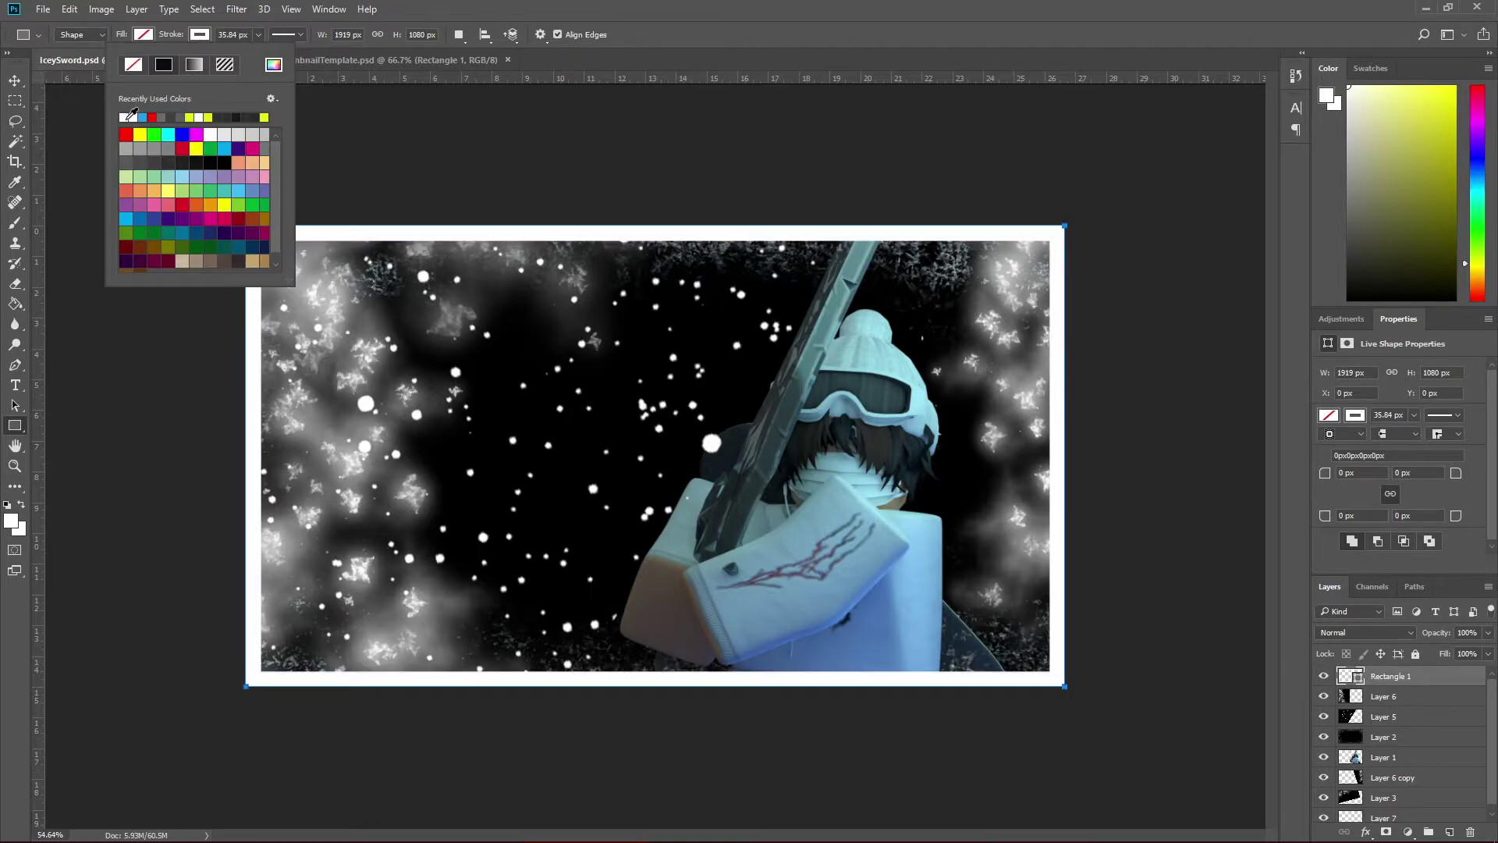
# - Copy the layer style of the template's Rectangle 1 border onto the artwork's border rectangle
pyautogui.click(367, 60)
pyautogui.rightClick(1411, 680)
pyautogui.click(1265, 481)
pyautogui.click(131, 61)
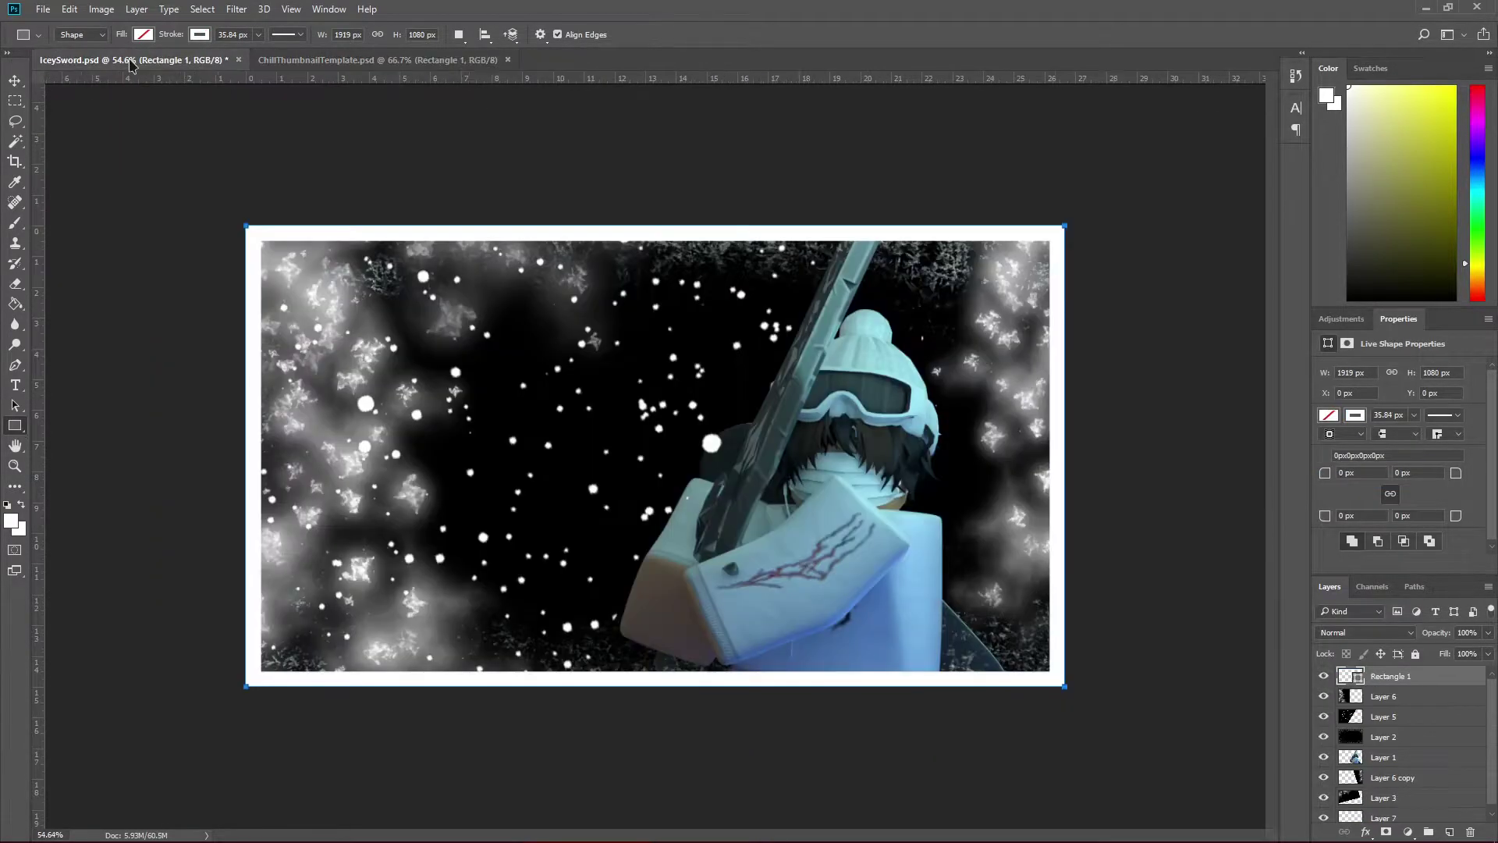
pyautogui.rightClick(1393, 676)
pyautogui.click(1272, 495)
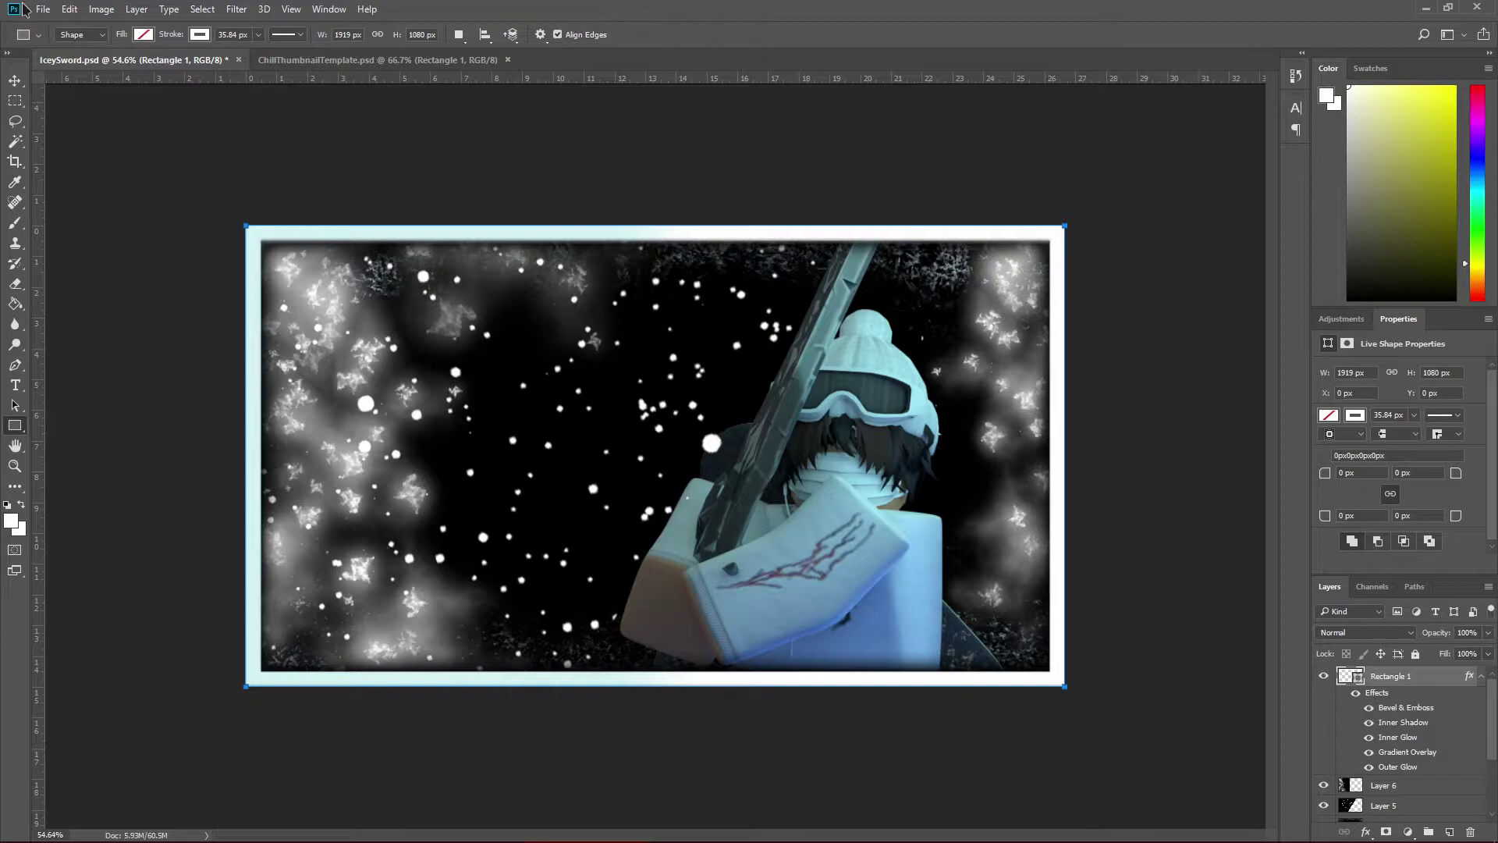
# - Add a Hue/Saturation adjustment layer and make the artwork's colours more saturated
pyautogui.scroll(-2, 1397, 750)
pyautogui.click(1396, 753)
pyautogui.click(1409, 832)
pyautogui.click(1409, 449)
pyautogui.moveTo(1402, 426); pyautogui.dragTo(1411, 443)
# - Add a Curves adjustment layer above the border, with points at input 68, output 53 and input 201, output 216
pyautogui.click(1393, 699)
pyautogui.click(1409, 832)
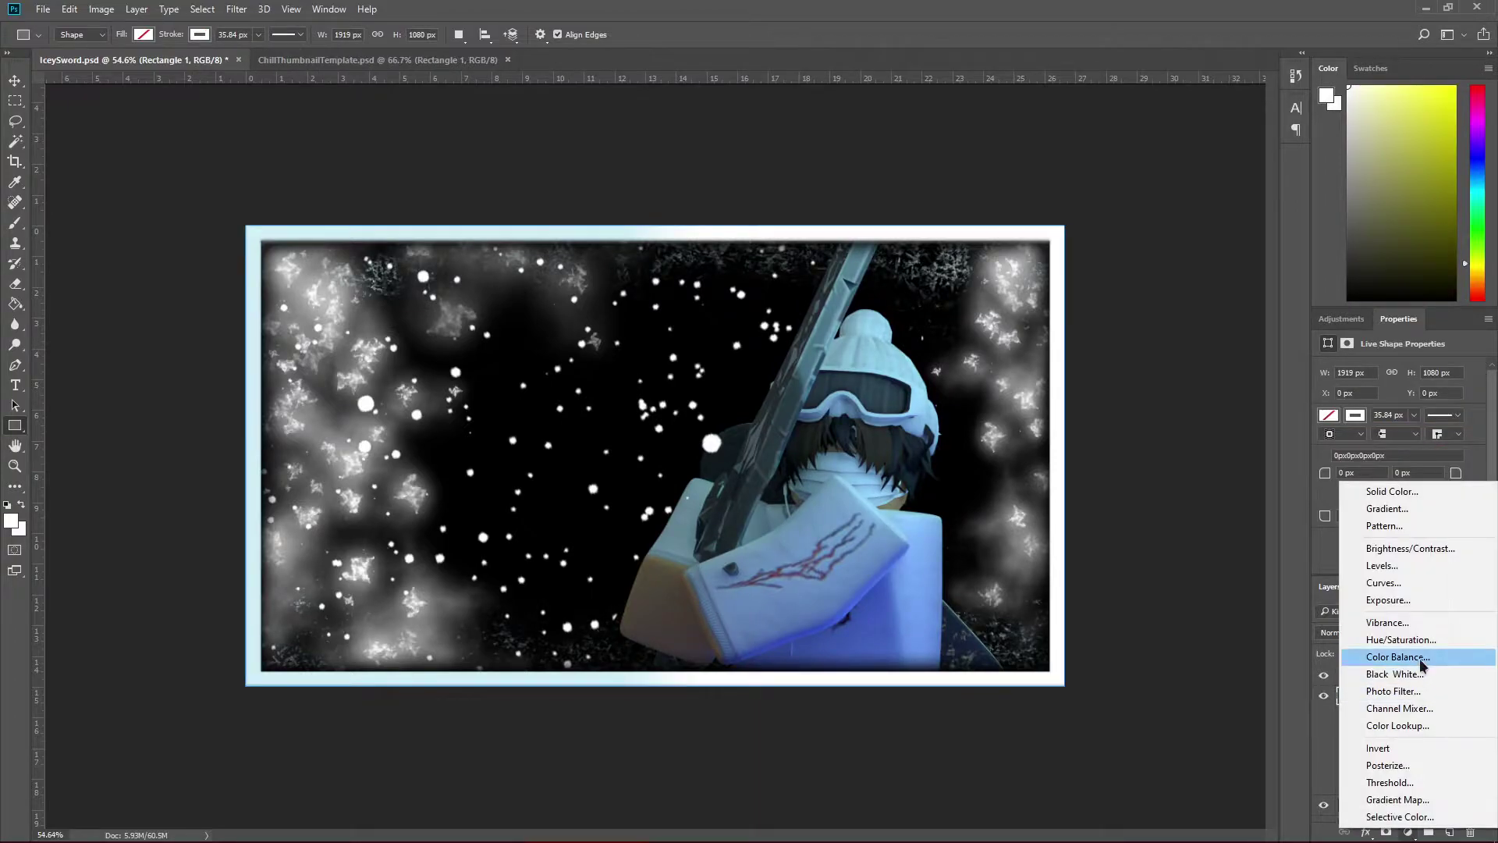
pyautogui.click(1399, 584)
pyautogui.moveTo(1384, 492); pyautogui.dragTo(1384, 498)
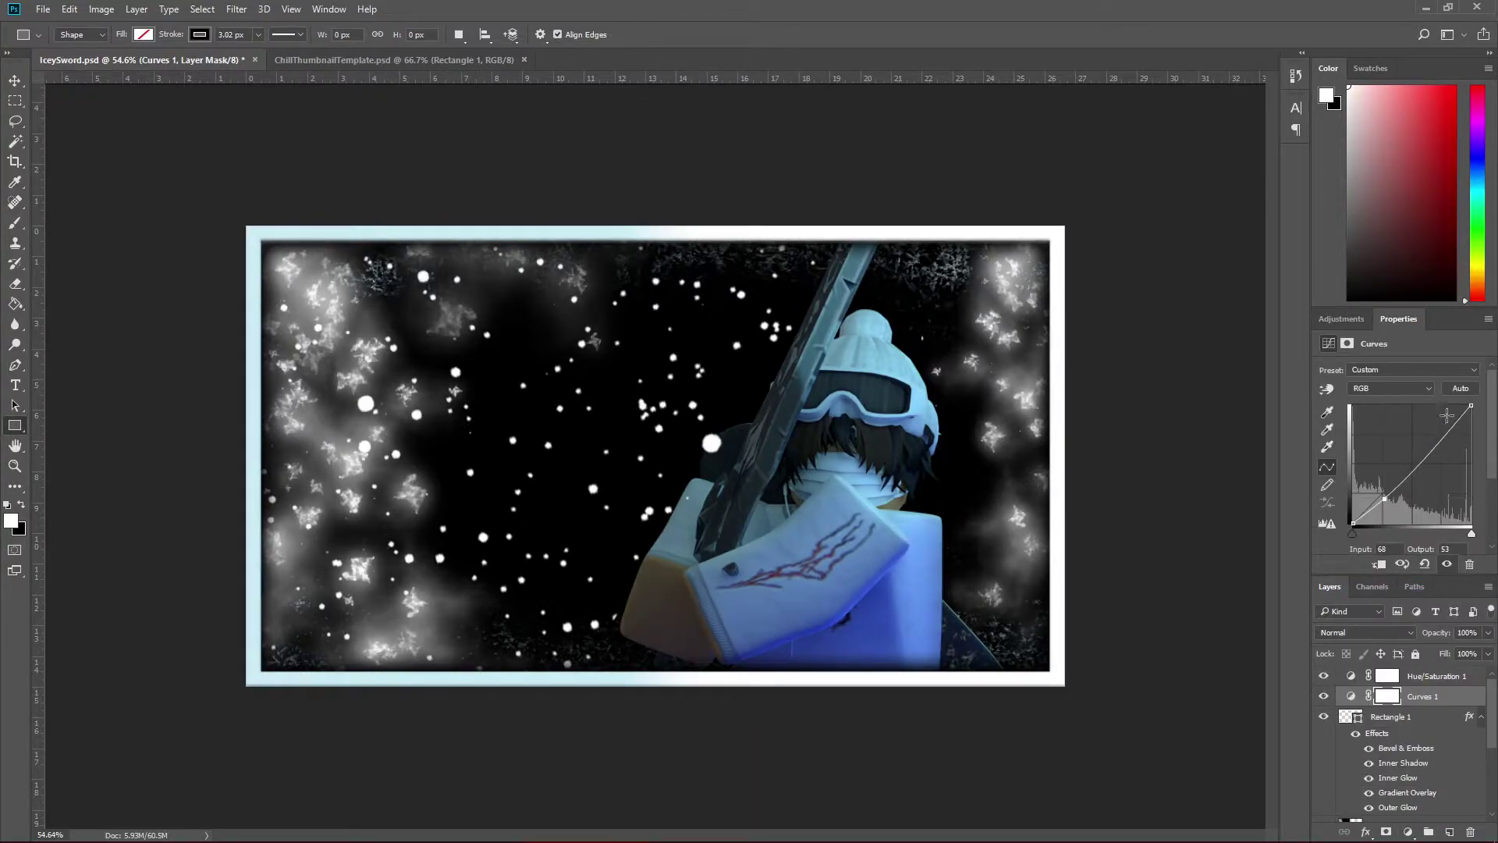
pyautogui.moveTo(1445, 431); pyautogui.dragTo(1446, 423)
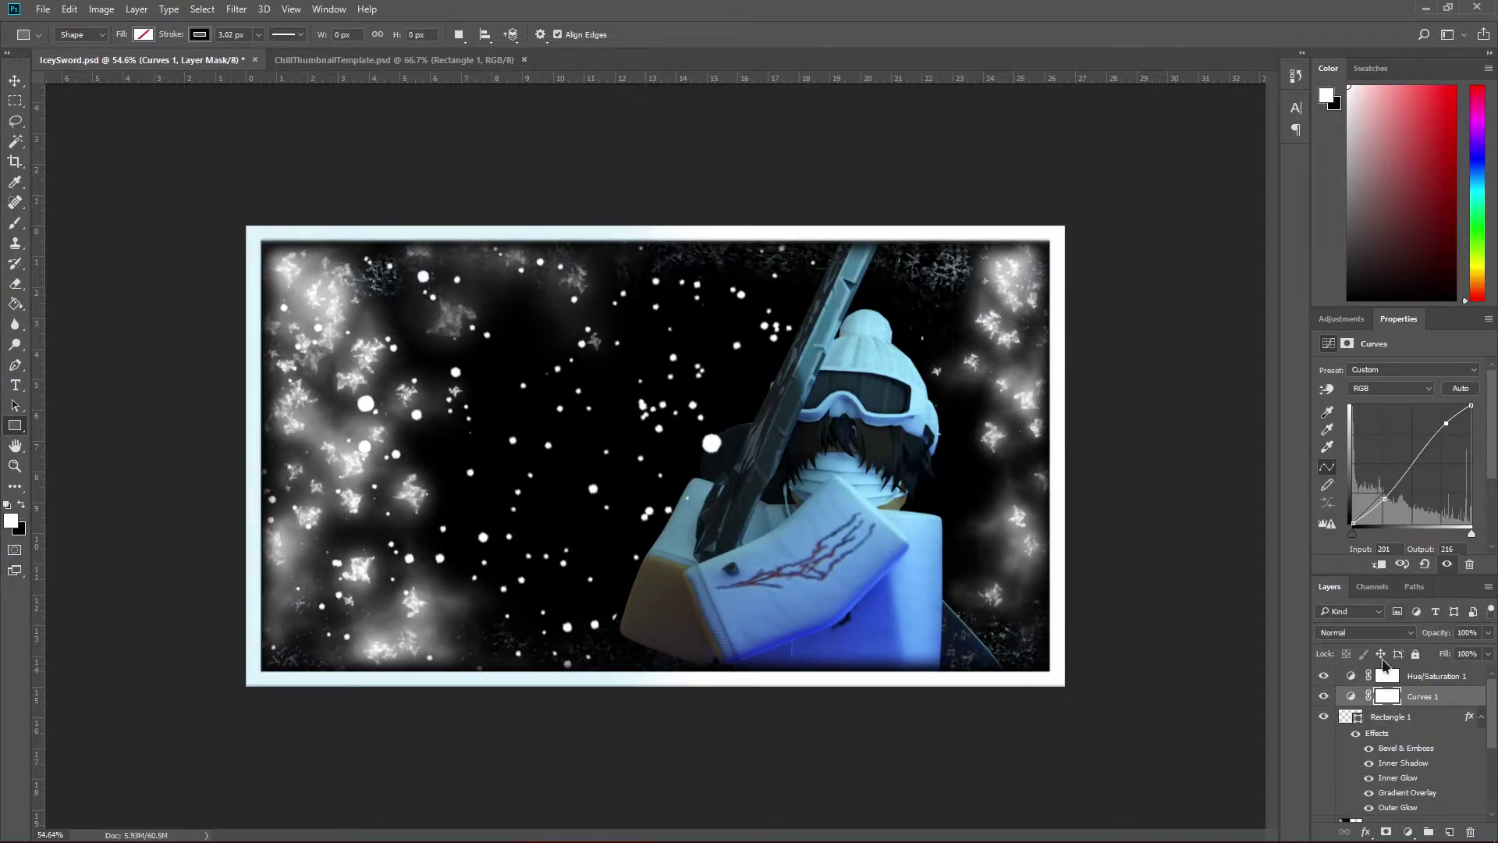
# - Copy the template's TEXT lettering into IceySword.psd as a layer above the border rectangle
pyautogui.click(1400, 815)
pyautogui.click(414, 62)
pyautogui.scroll(-1, 1394, 729)
pyautogui.rightClick(1395, 779)
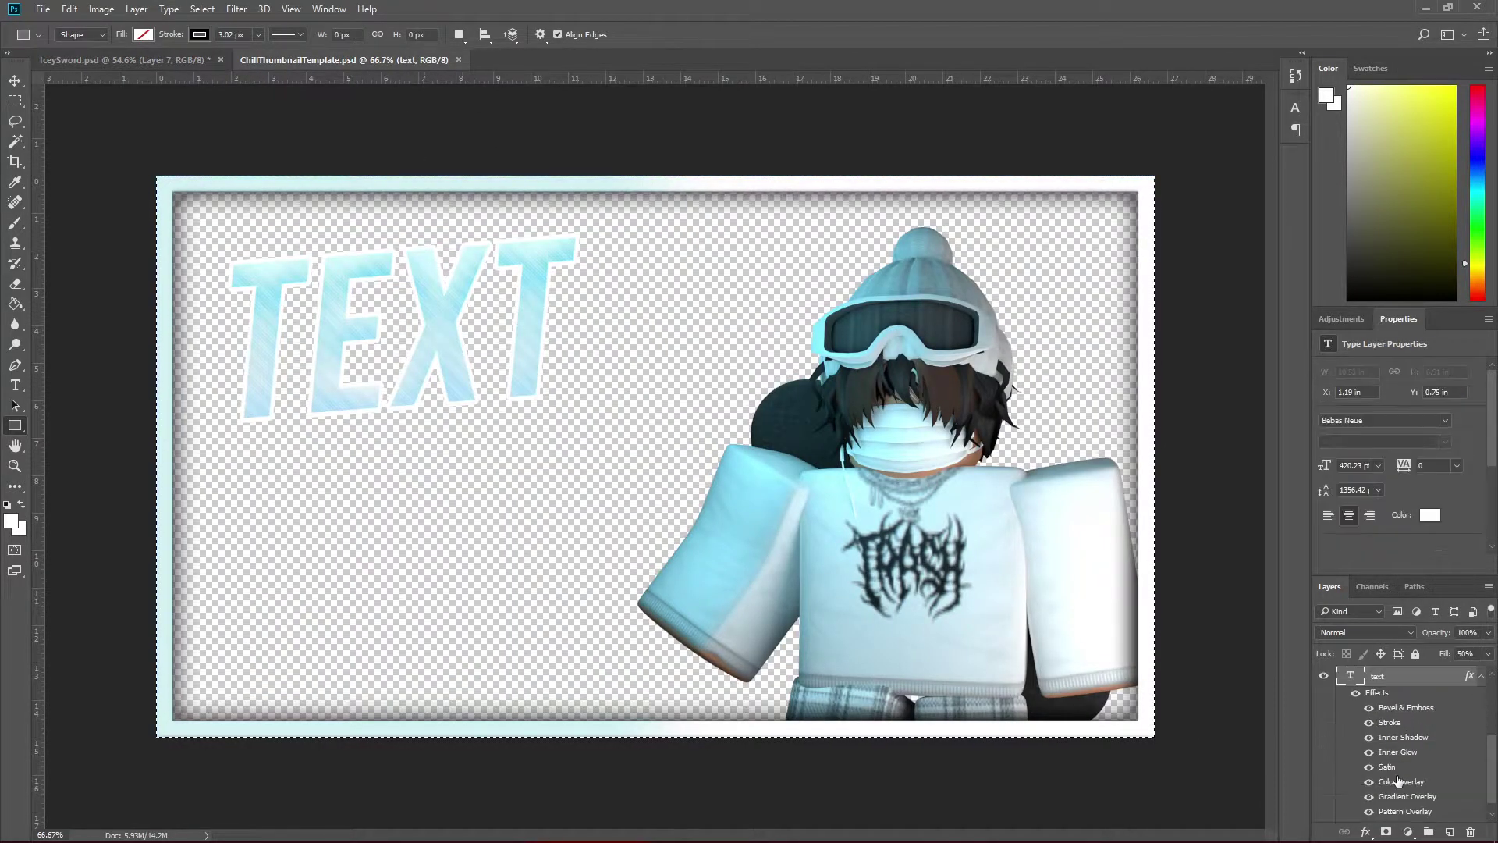
pyautogui.click(1145, 674)
pyautogui.click(165, 61)
pyautogui.click(1383, 720)
pyautogui.hotkey('ctrl', 'v')
# - Apply the layer style of the template's text to the pasted TEXT layer
pyautogui.click(413, 61)
pyautogui.click(168, 61)
pyautogui.rightClick(1426, 713)
pyautogui.click(1479, 687)
pyautogui.scroll(-1, 1435, 693)
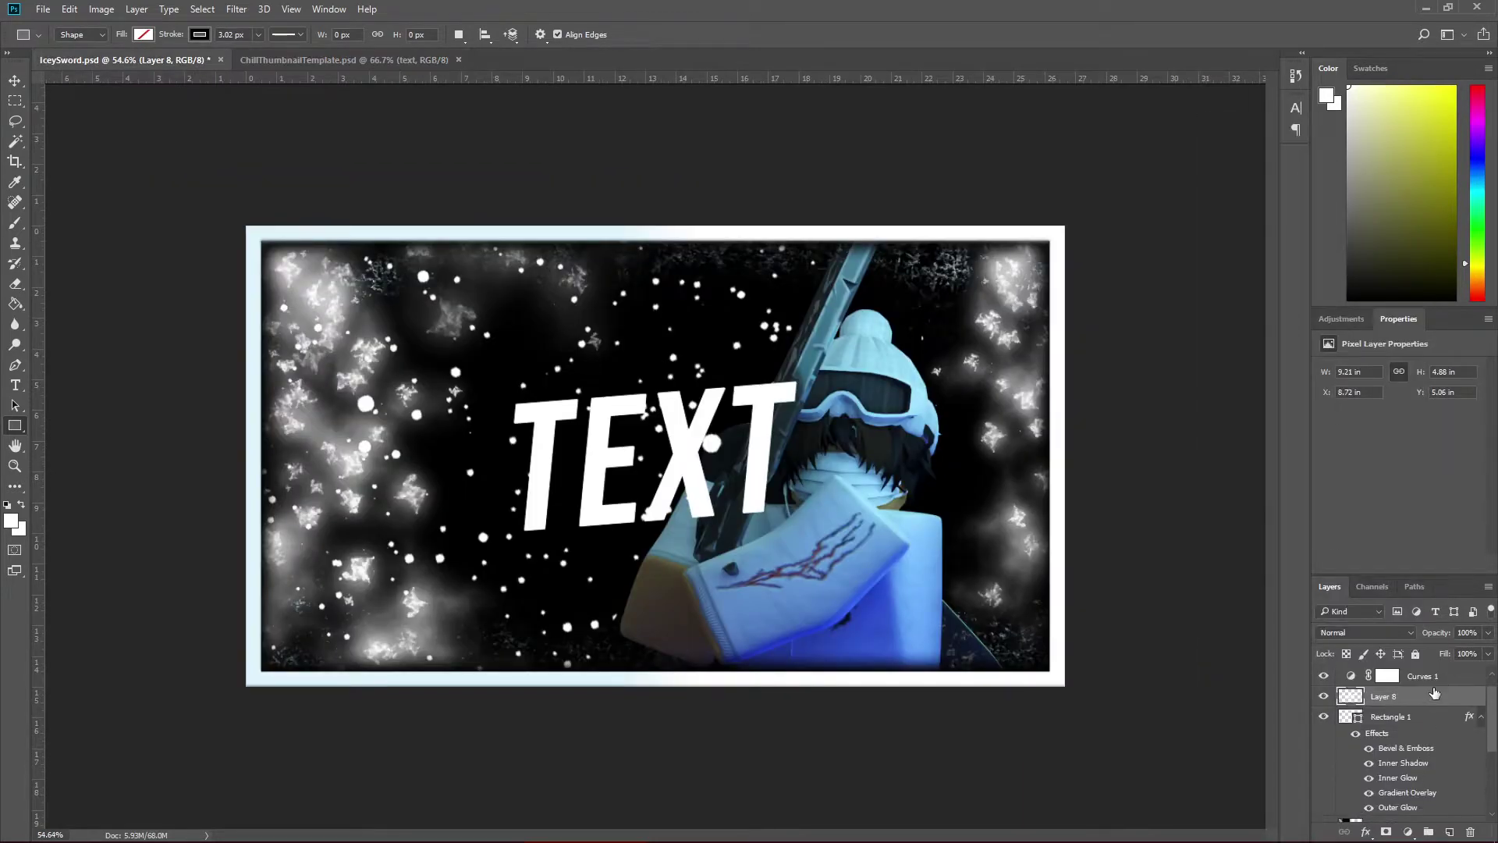
pyautogui.rightClick(1404, 682)
pyautogui.click(1288, 491)
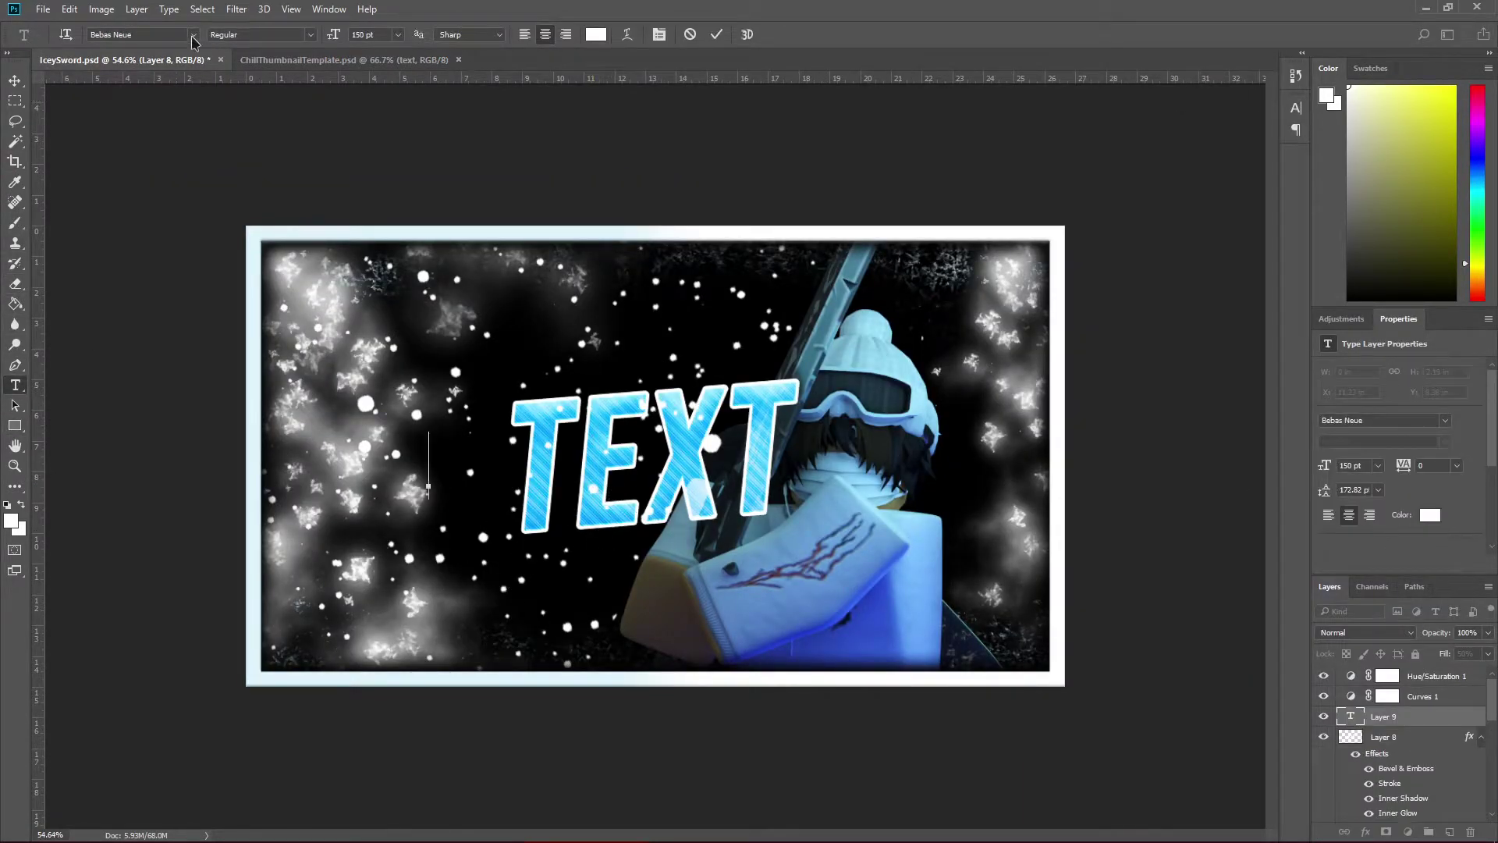
# - Create the text "lixskies" in 400 pt Bebas Neue and move it to the upper part of the artwork
pyautogui.click(193, 34)
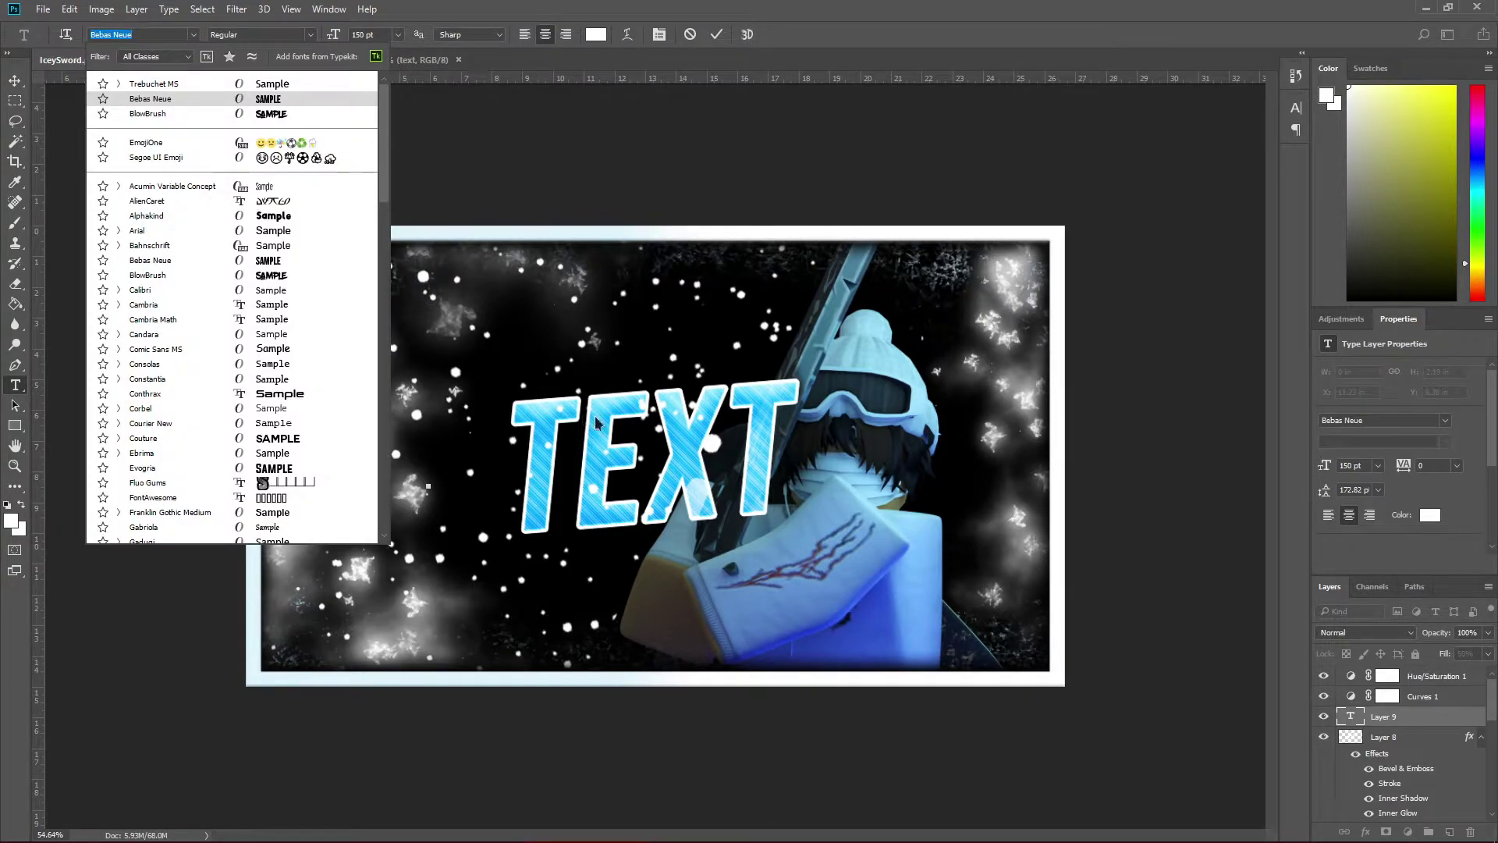
pyautogui.click(398, 34)
pyautogui.click(398, 34)
pyautogui.click(382, 33)
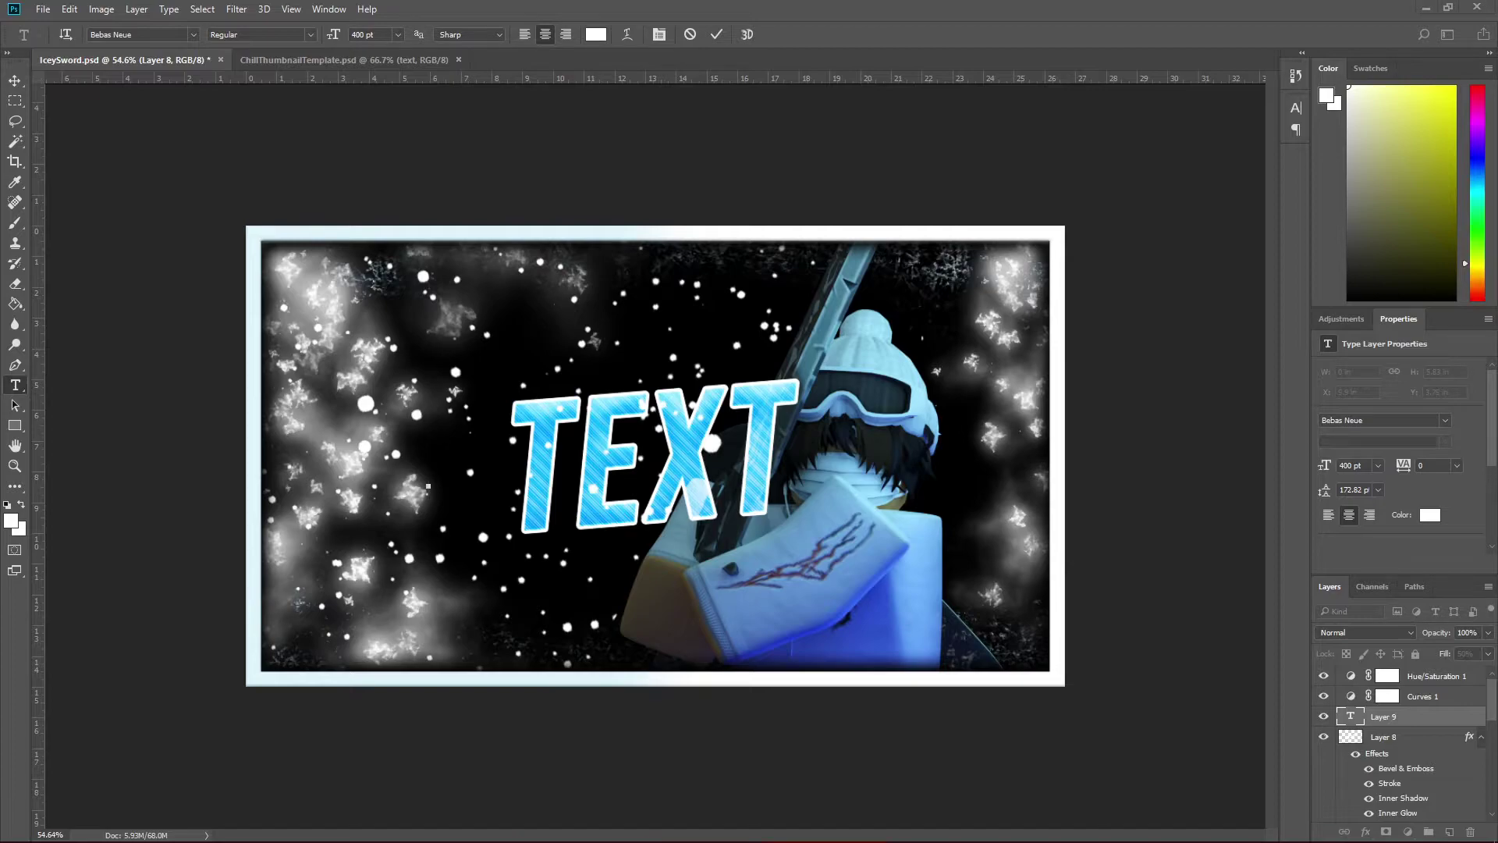
pyautogui.write('lixskies')
pyautogui.click(15, 80)
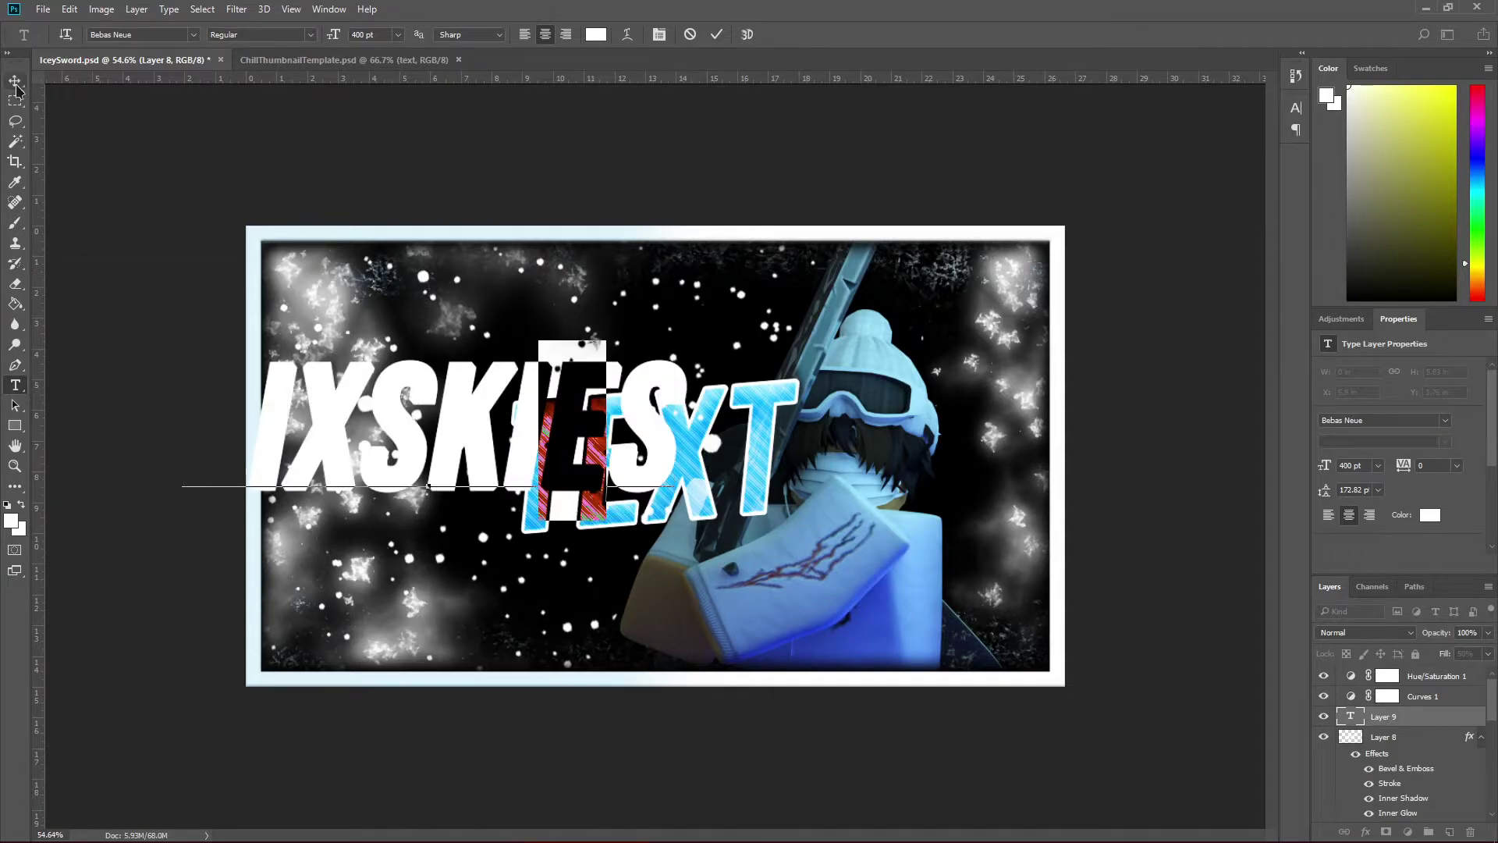
pyautogui.moveTo(406, 461); pyautogui.dragTo(679, 348)
# - Paste the copied text style onto the lixskies layer and delete the pasted TEXT layer
pyautogui.rightClick(1408, 718)
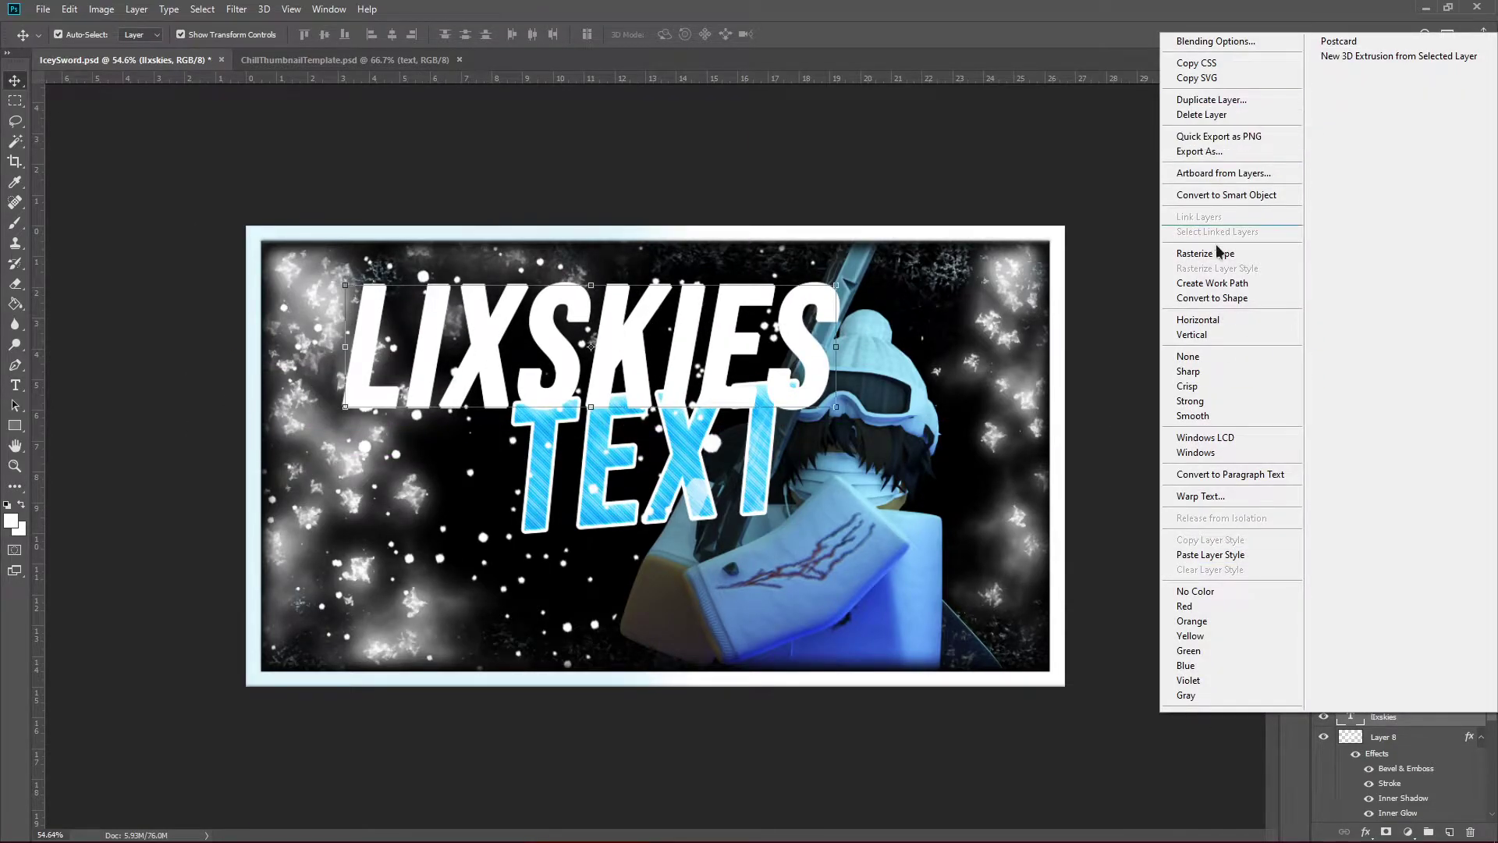
pyautogui.click(1239, 555)
pyautogui.click(693, 446)
pyautogui.click(1467, 829)
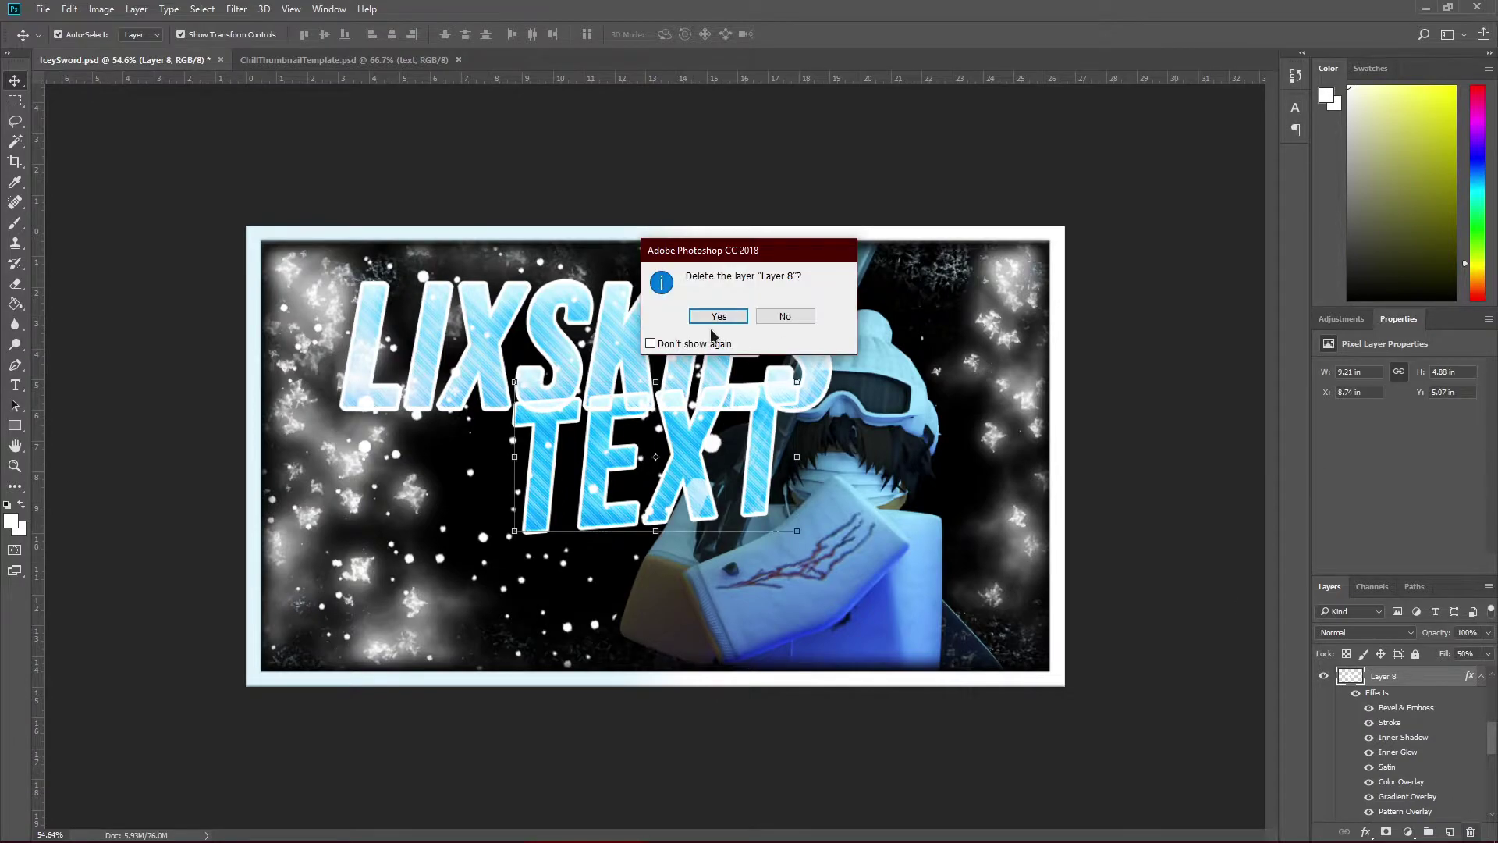
pyautogui.click(711, 319)
pyautogui.scroll(5, 1435, 676)
# - Set the fill opacity of the lixskies text to 35% in its blending options
pyautogui.rightClick(1389, 716)
pyautogui.click(1098, 172)
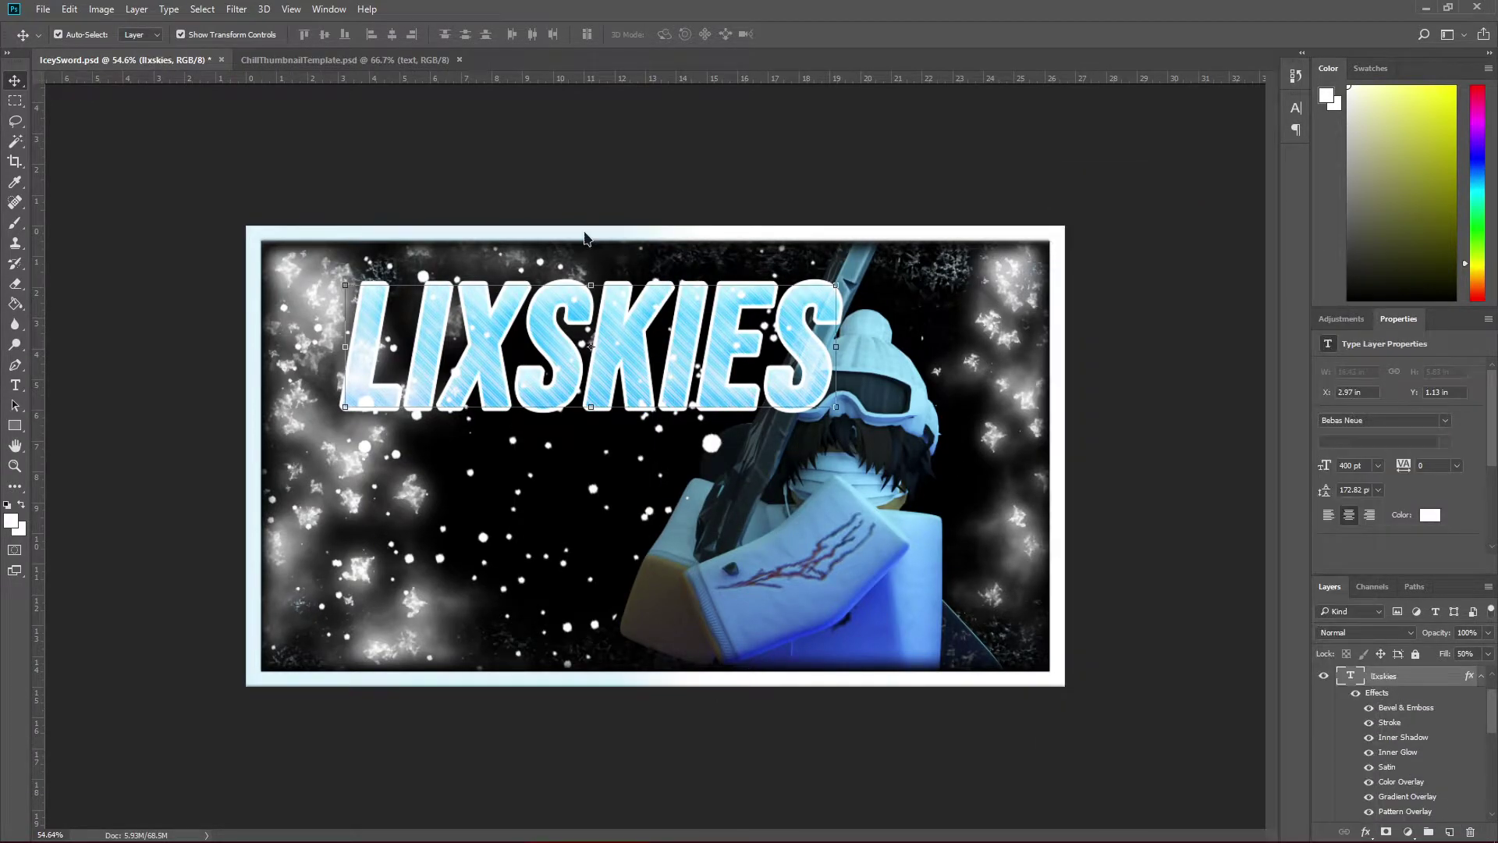
pyautogui.moveTo(500, 517); pyautogui.dragTo(497, 518)
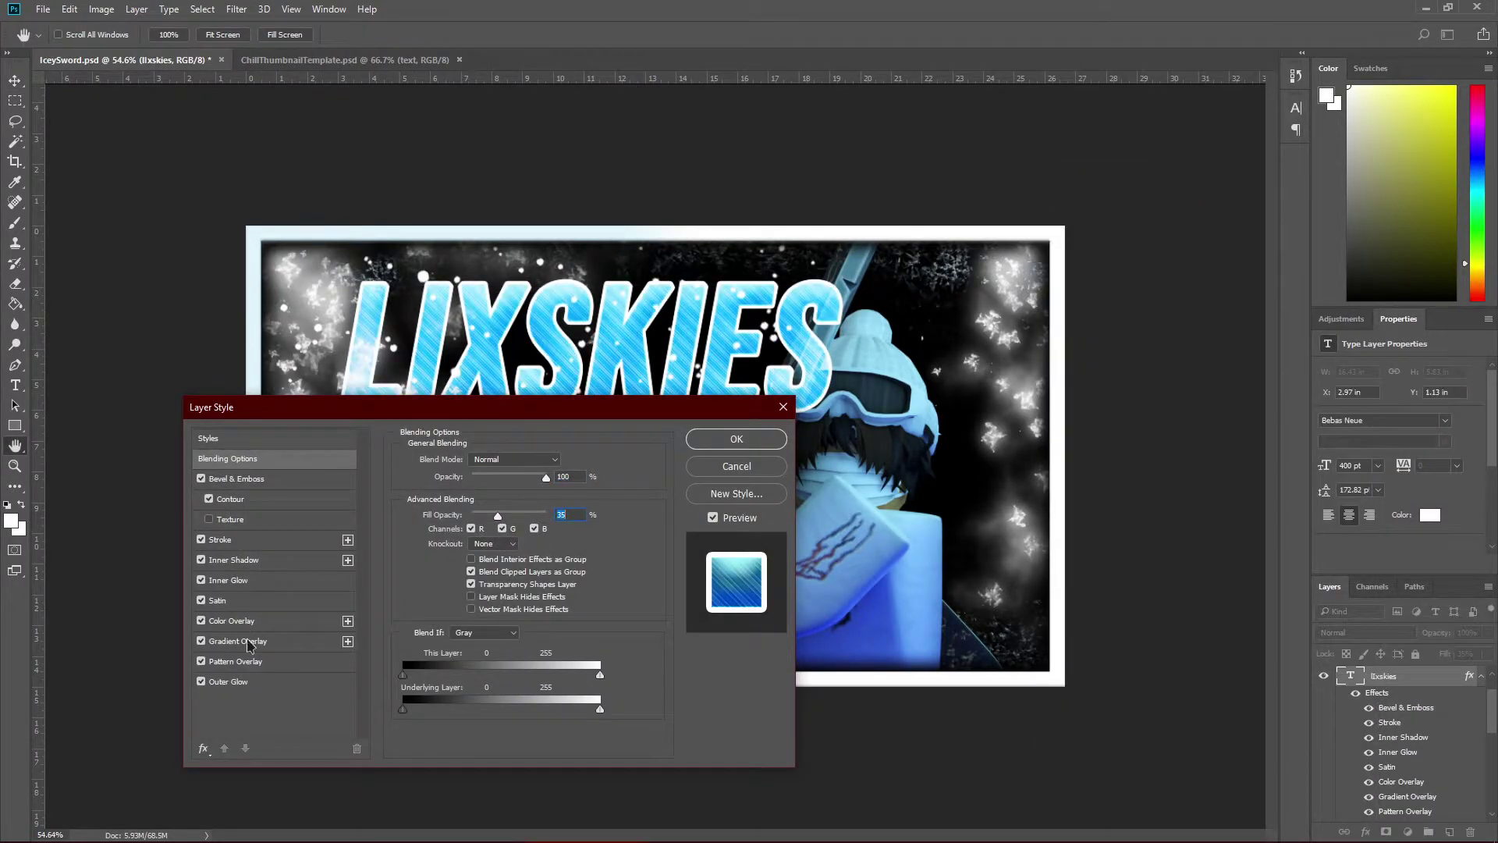
pyautogui.click(243, 560)
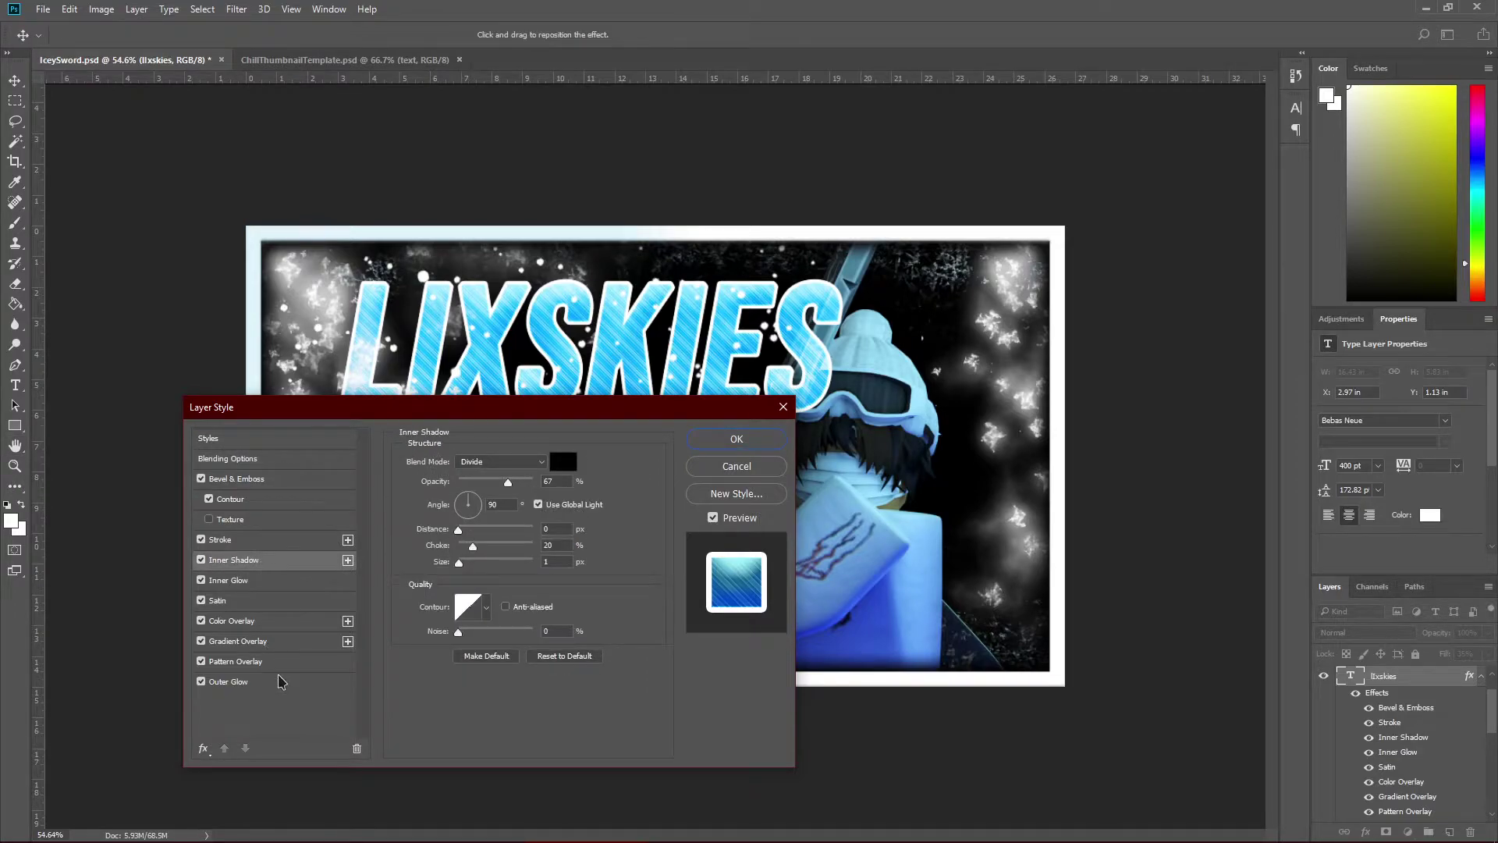
pyautogui.click(238, 661)
pyautogui.click(737, 439)
# - Rotate the lixskies text by about -3.2 degrees, shrink it slightly and place it in the artwork's upper-left corner
pyautogui.hotkey('ctrl', 't')
pyautogui.moveTo(729, 499); pyautogui.dragTo(708, 484)
pyautogui.moveTo(706, 390); pyautogui.dragTo(685, 373)
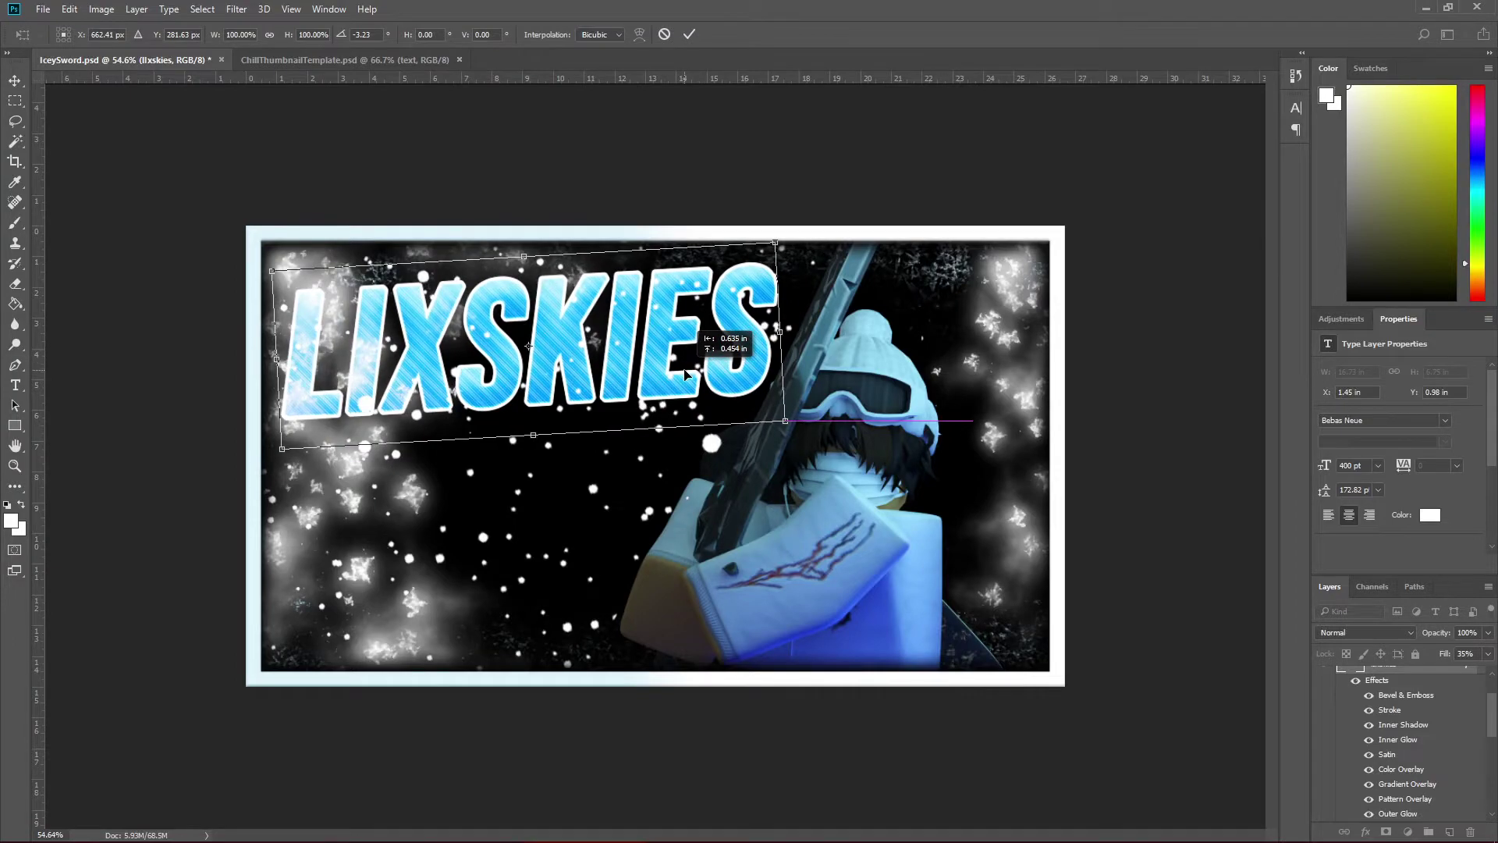
pyautogui.keyDown('shift'); pyautogui.moveTo(790, 418); pyautogui.dragTo(762, 422); pyautogui.keyUp('shift')
pyautogui.click(689, 36)
# - Draw a white rectangle of about 387 × 220 px without a stroke, on a new layer above the lixskies text
pyautogui.scroll(5, 1404, 741)
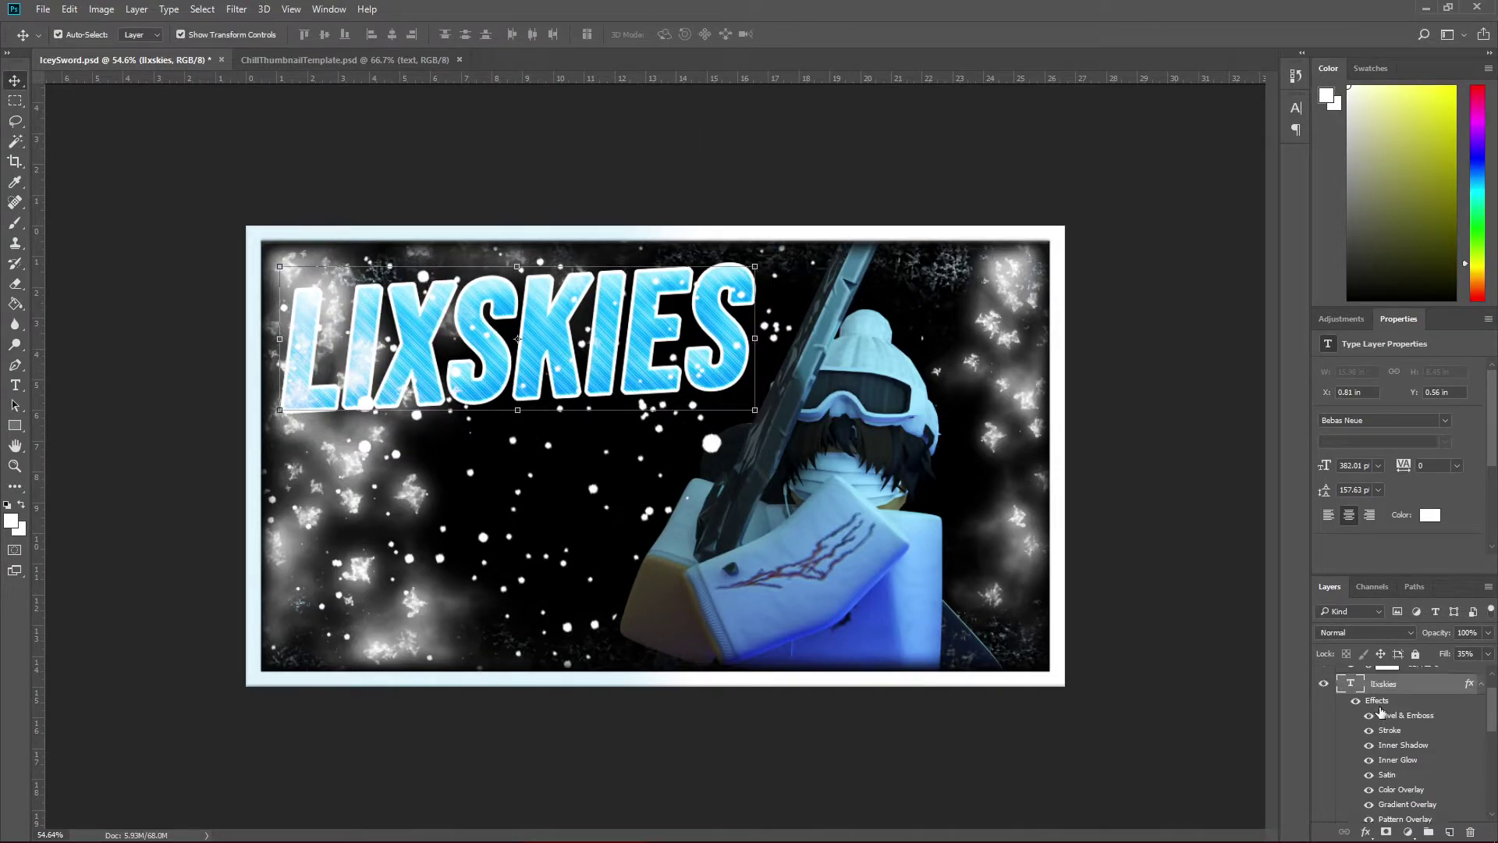
pyautogui.click(1407, 714)
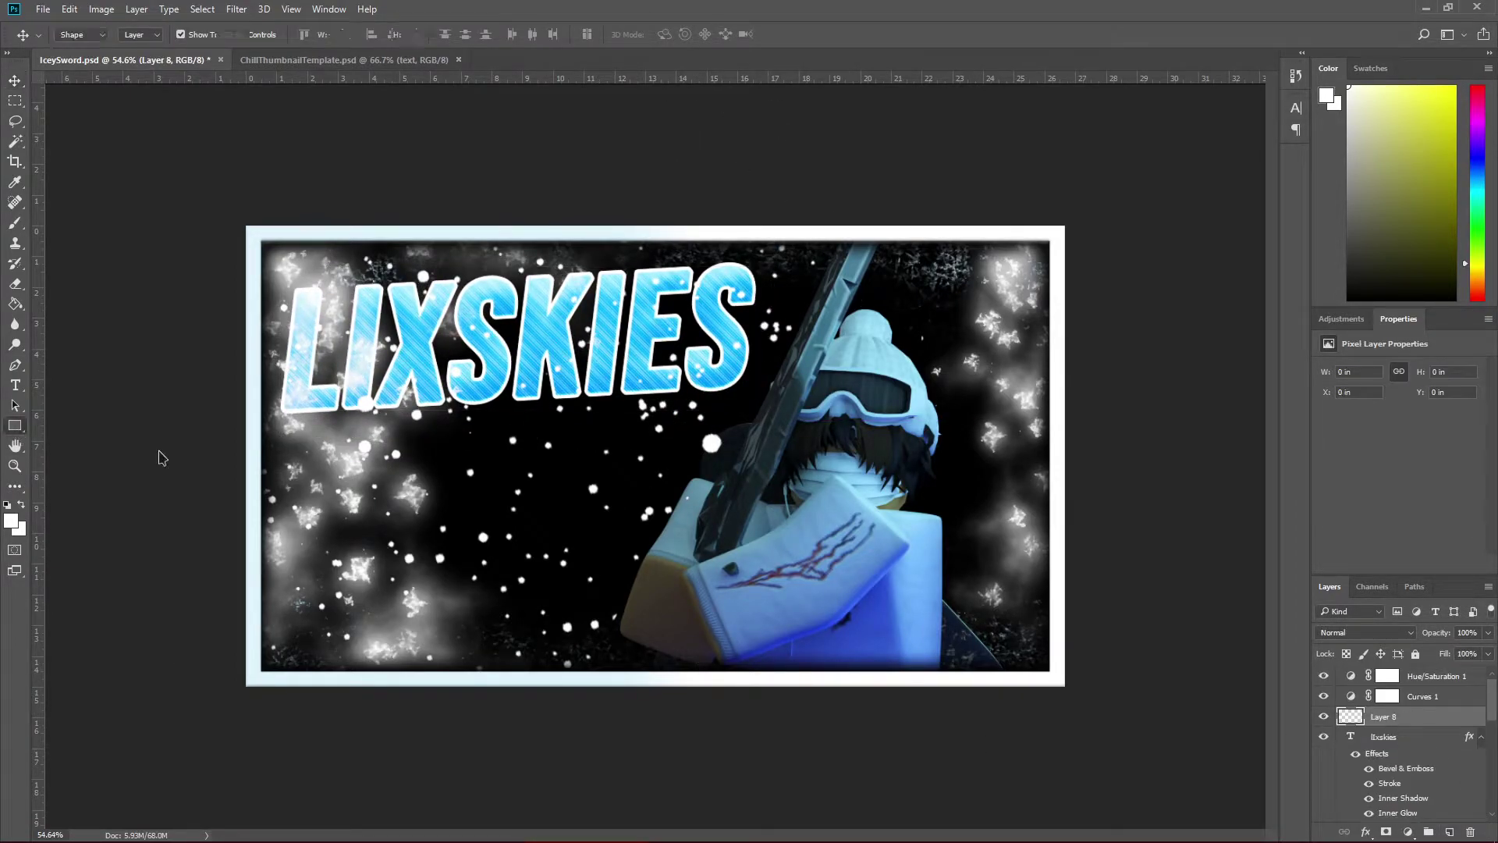
pyautogui.moveTo(354, 482); pyautogui.dragTo(519, 576)
pyautogui.click(200, 34)
pyautogui.click(127, 64)
pyautogui.click(143, 34)
pyautogui.click(74, 118)
pyautogui.rightClick(1430, 722)
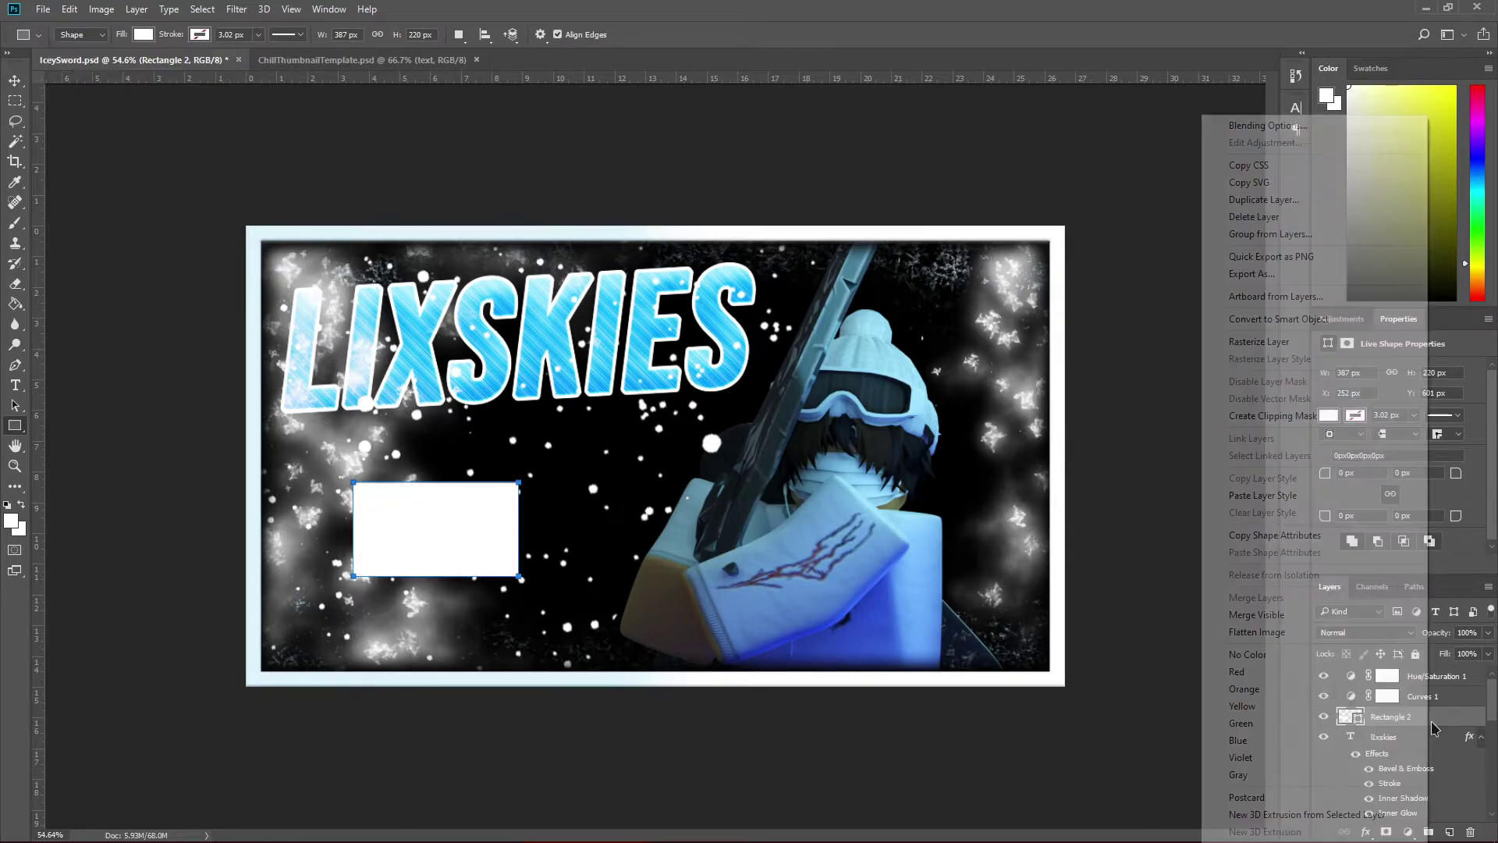
pyautogui.click(1264, 124)
pyautogui.moveTo(507, 325); pyautogui.dragTo(908, 326)
pyautogui.click(678, 579)
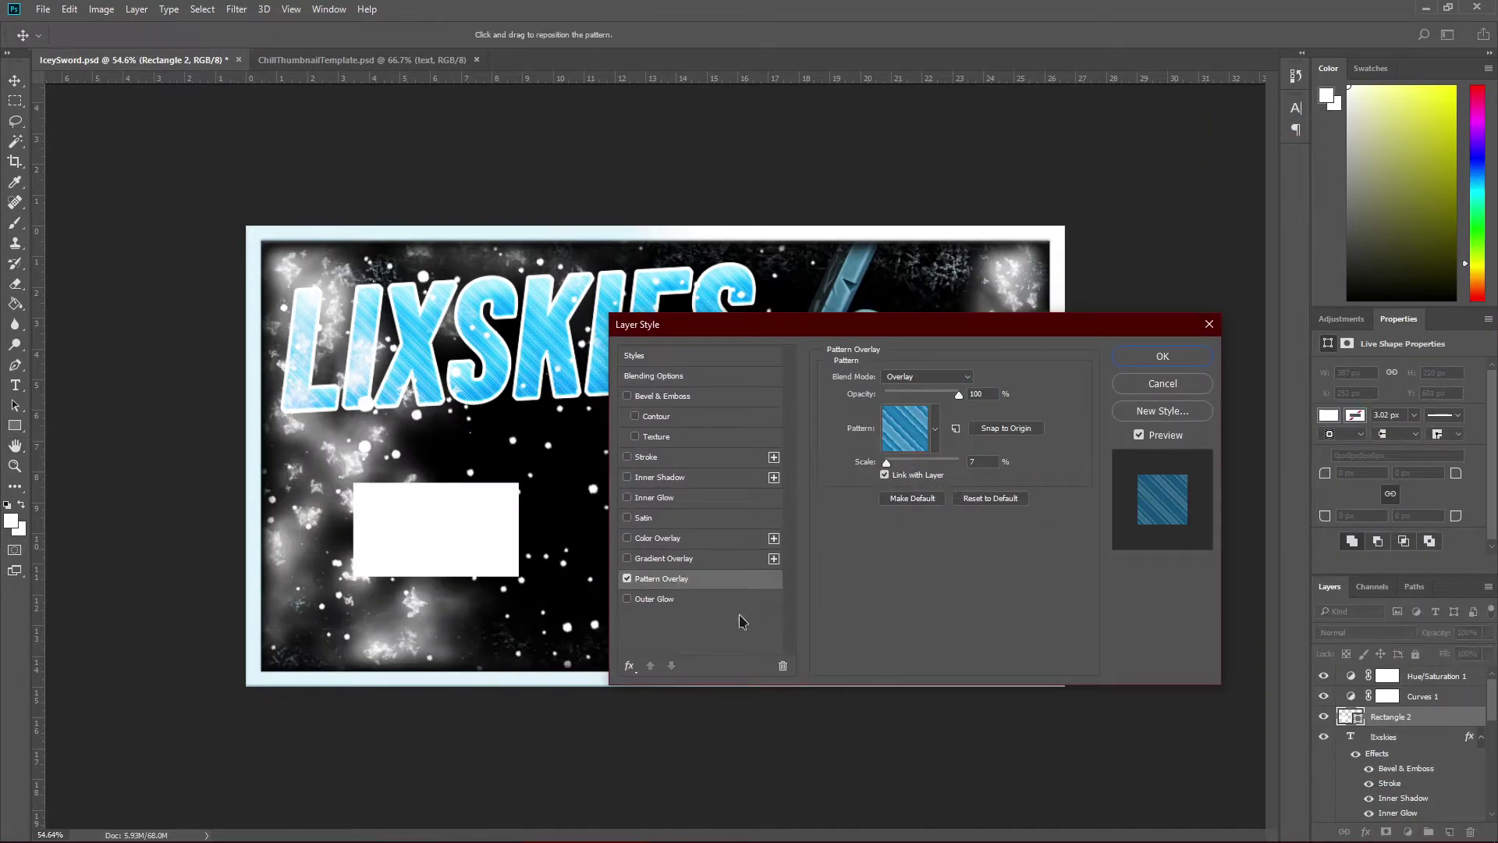
pyautogui.click(699, 540)
pyautogui.click(698, 559)
pyautogui.click(695, 601)
pyautogui.click(1163, 383)
# - Paste the copied text style onto the rectangle and enlarge it to cover the whole 1920 × 1080 px canvas
pyautogui.rightClick(1379, 722)
pyautogui.click(1235, 495)
pyautogui.hotkey('ctrl', 't')
pyautogui.moveTo(519, 483); pyautogui.dragTo(1065, 226)
pyautogui.moveTo(353, 576); pyautogui.dragTo(246, 687)
pyautogui.press('Return')
pyautogui.scroll(-1, 1401, 702)
pyautogui.moveTo(1411, 807); pyautogui.dragTo(1398, 725)
# - Turn off the Contour, Stroke, Inner Shadow, Inner Glow, Satin and Outer Glow effects of the full-canvas rectangle
pyautogui.rightClick(1395, 717)
pyautogui.click(1245, 131)
pyautogui.click(631, 462)
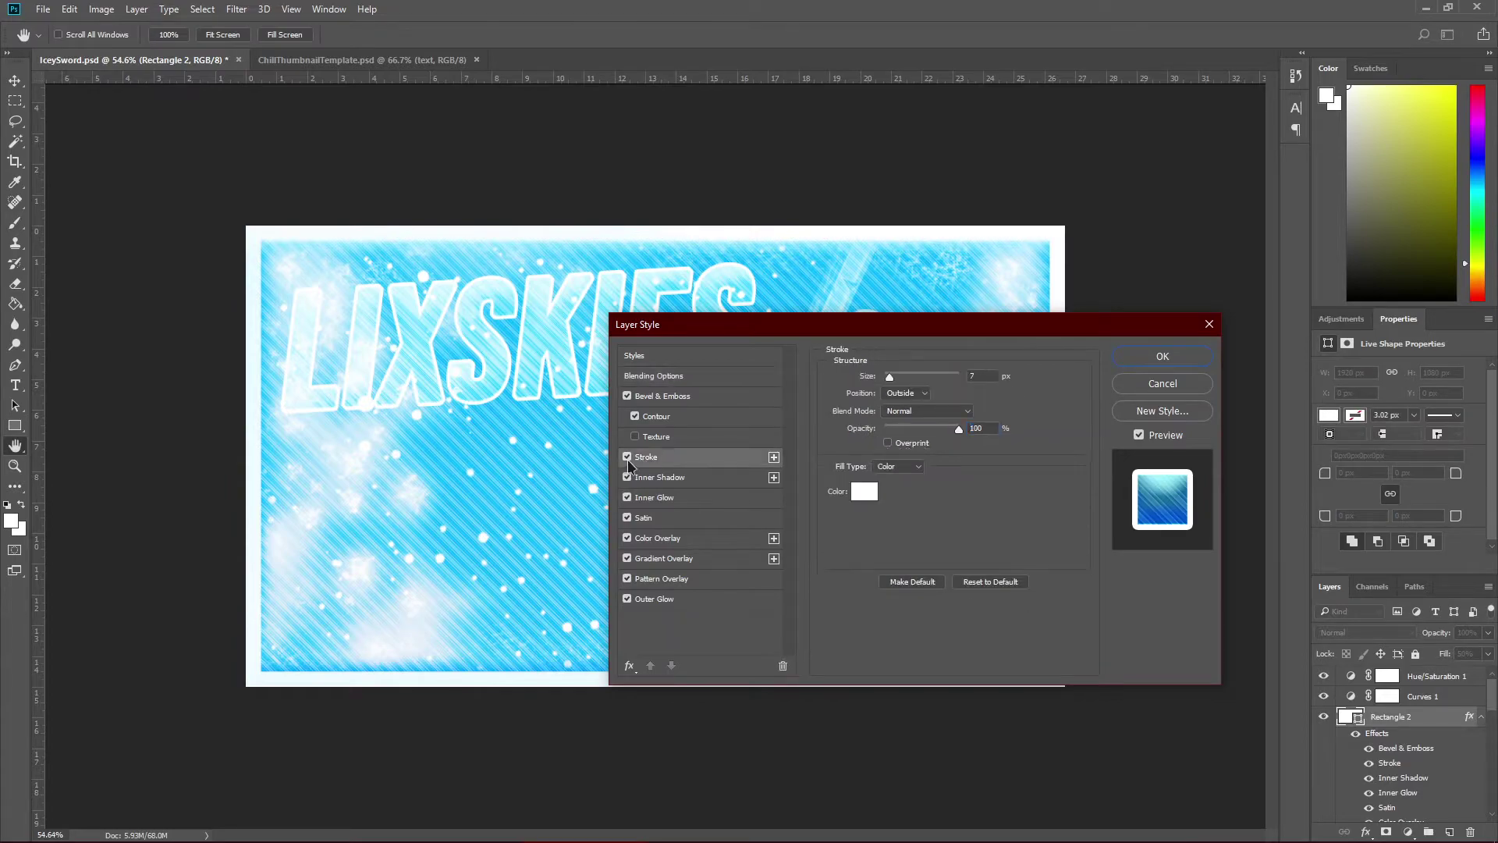
pyautogui.click(644, 500)
pyautogui.click(629, 498)
pyautogui.click(630, 521)
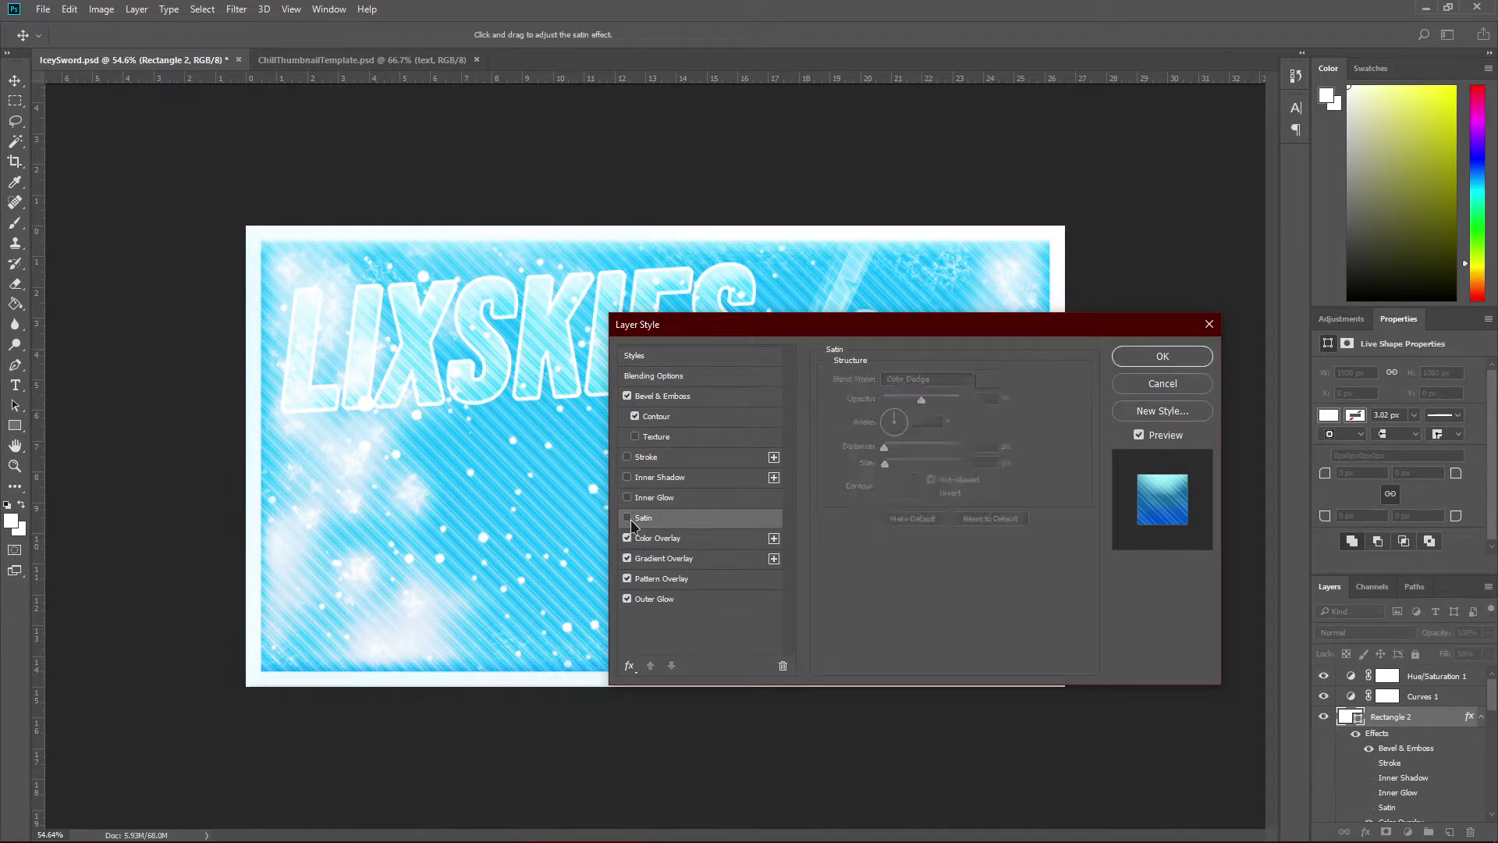
pyautogui.click(640, 561)
pyautogui.click(639, 604)
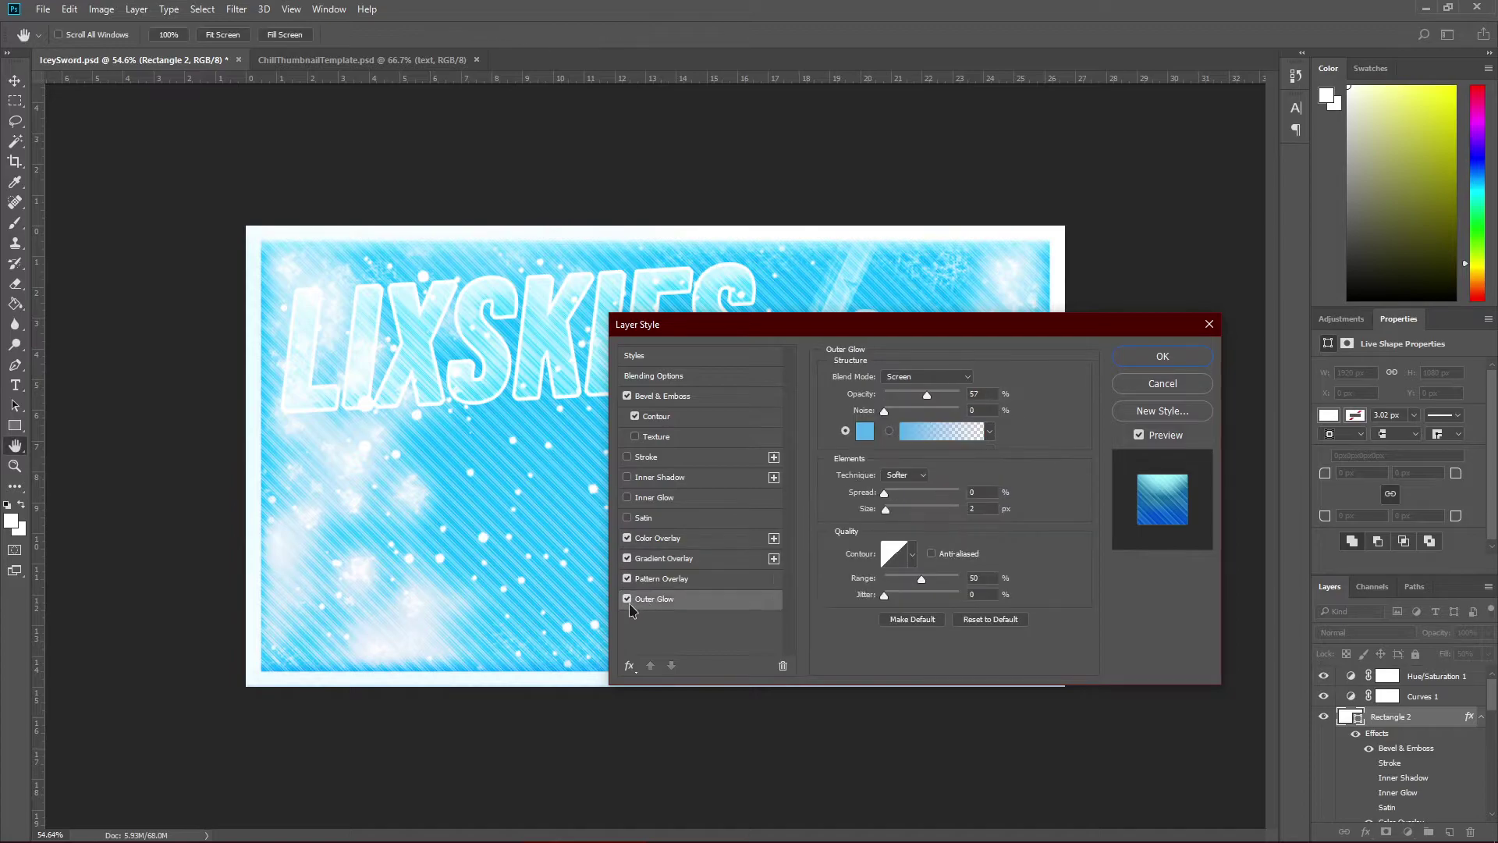
pyautogui.click(648, 395)
pyautogui.click(634, 416)
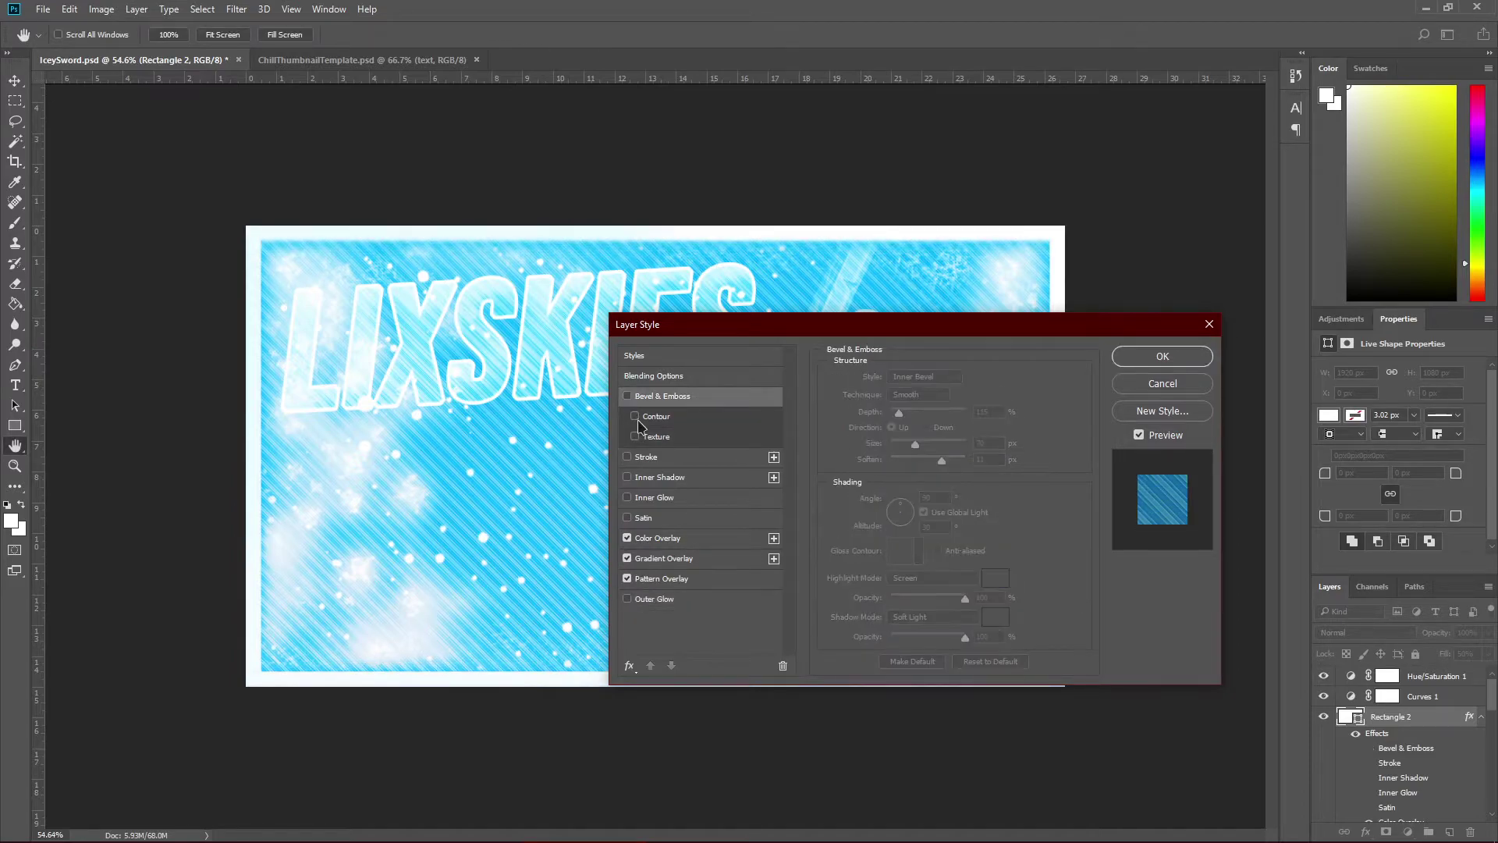
pyautogui.click(1136, 365)
# - Set the blend mode of the full-canvas rectangle's Color Overlay to Normal
pyautogui.rightClick(1420, 721)
pyautogui.click(1248, 123)
pyautogui.click(700, 543)
pyautogui.click(704, 554)
pyautogui.click(658, 538)
pyautogui.click(929, 379)
pyautogui.click(948, 391)
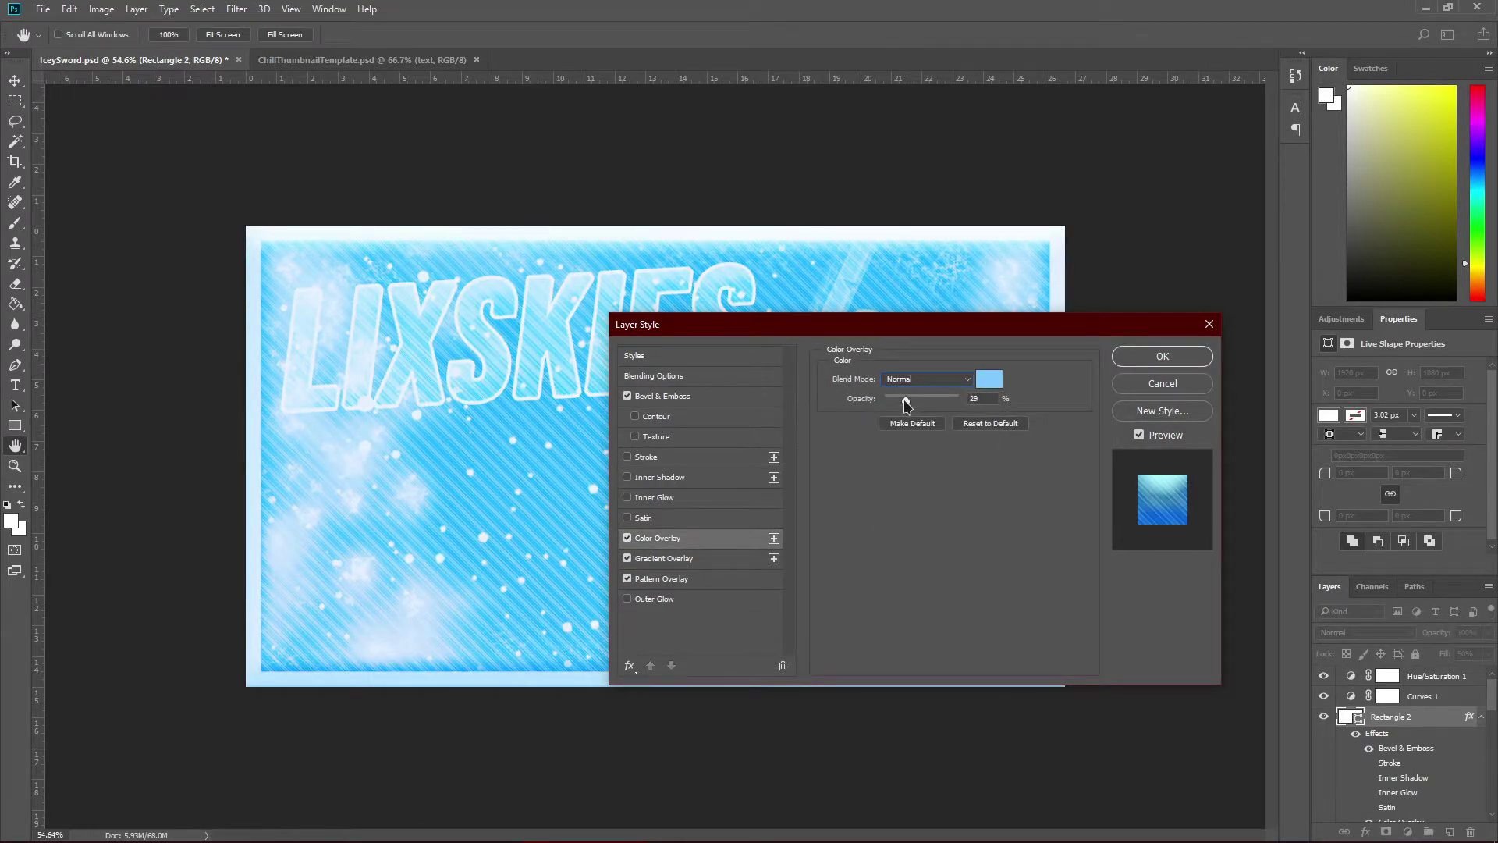
# - Set the rectangle's Pattern Overlay to Normal with Bevel & Emboss off, and move its layer behind the character
pyautogui.click(661, 578)
pyautogui.click(929, 376)
pyautogui.click(938, 391)
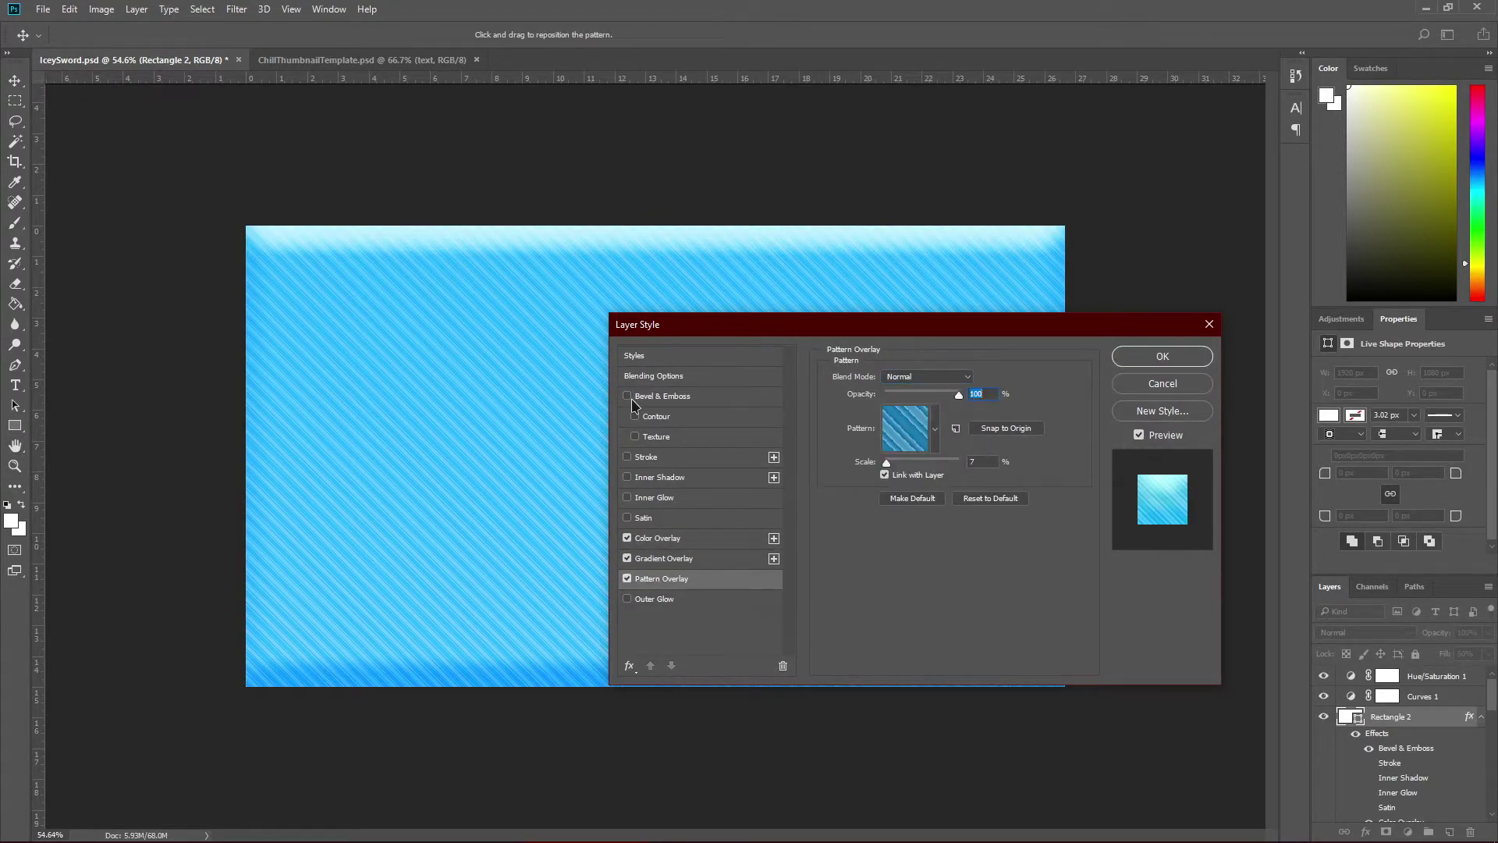
pyautogui.click(1151, 359)
pyautogui.moveTo(1406, 800)
pyautogui.mouseDown()
pyautogui.moveTo(1407, 709)
pyautogui.moveTo(1458, 802)
pyautogui.moveTo(1352, 834)
pyautogui.moveTo(1394, 804)
pyautogui.mouseUp()
pyautogui.scroll(10, 1395, 739)
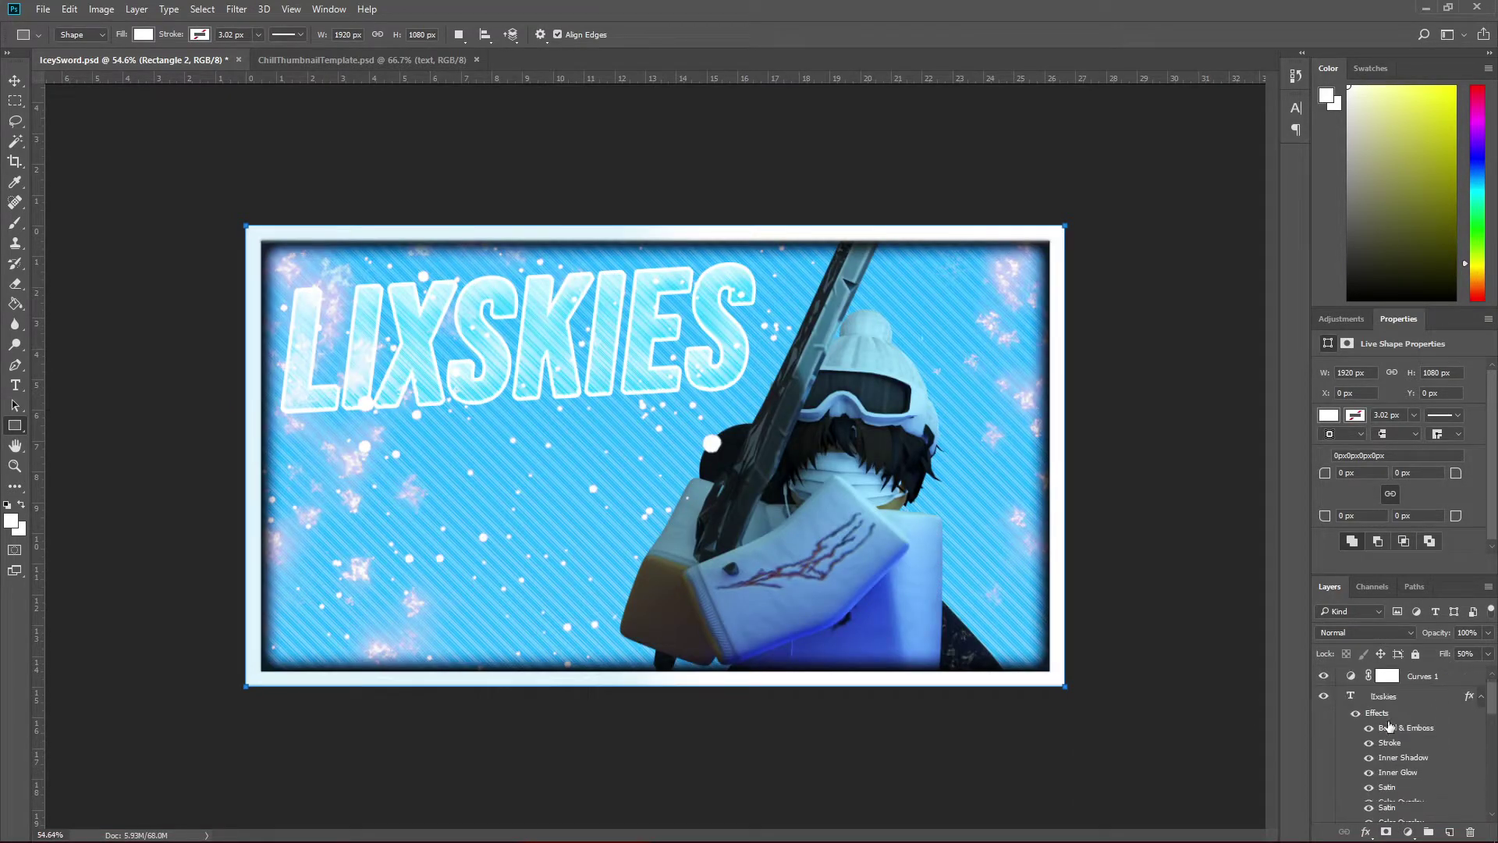
# - Set the border rectangle's Outer Glow to 55% opacity, 14% spread, 73 px size and 100% range
pyautogui.scroll(-3, 1385, 725)
pyautogui.rightClick(1379, 725)
pyautogui.click(1217, 126)
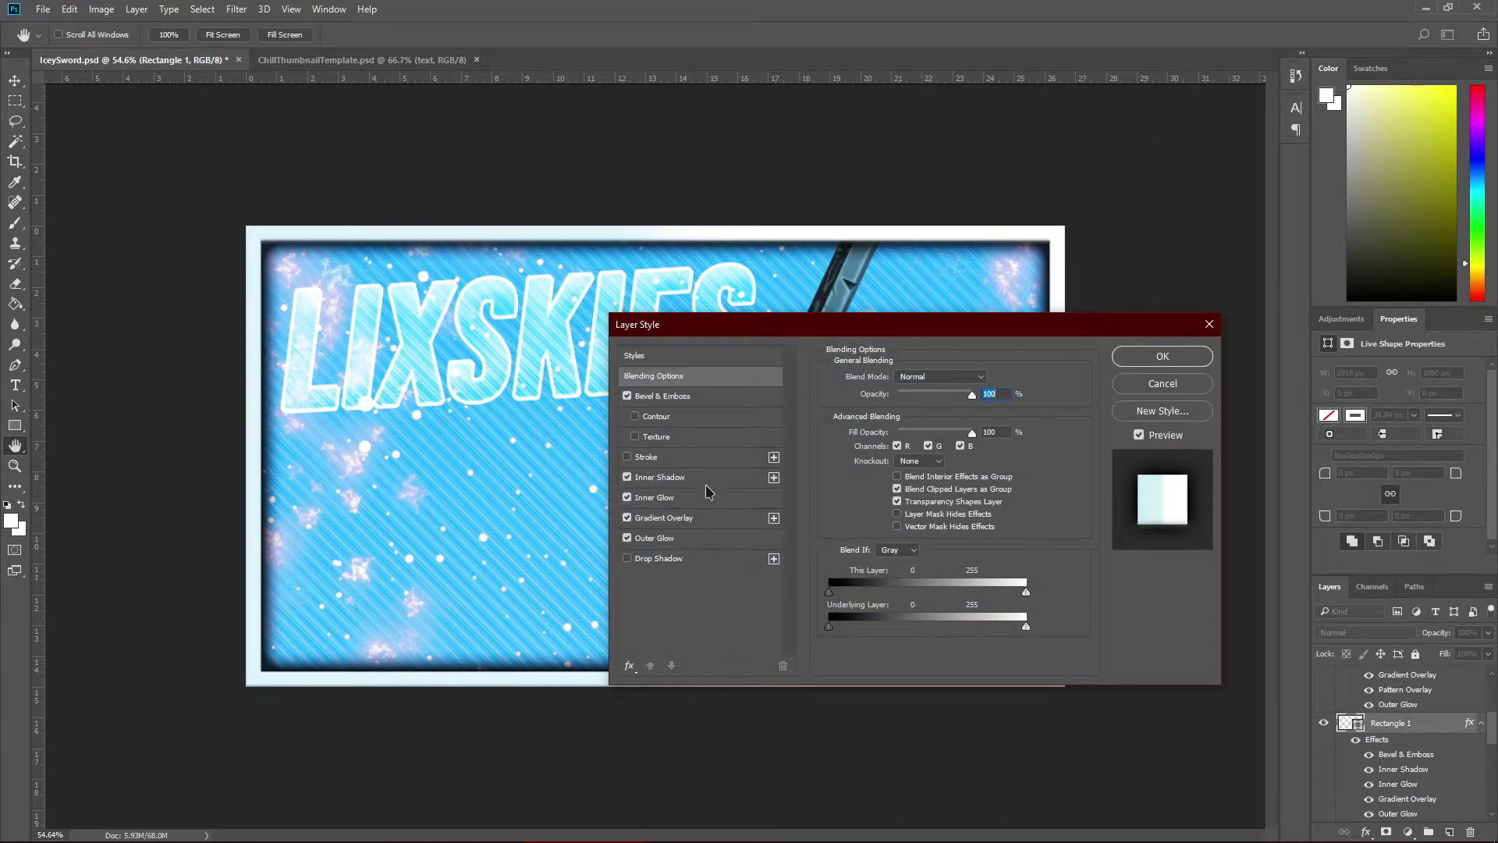
pyautogui.moveTo(887, 409)
pyautogui.mouseDown()
pyautogui.moveTo(927, 418)
pyautogui.moveTo(883, 420)
pyautogui.mouseUp()
pyautogui.click(697, 497)
pyautogui.click(663, 518)
pyautogui.click(654, 537)
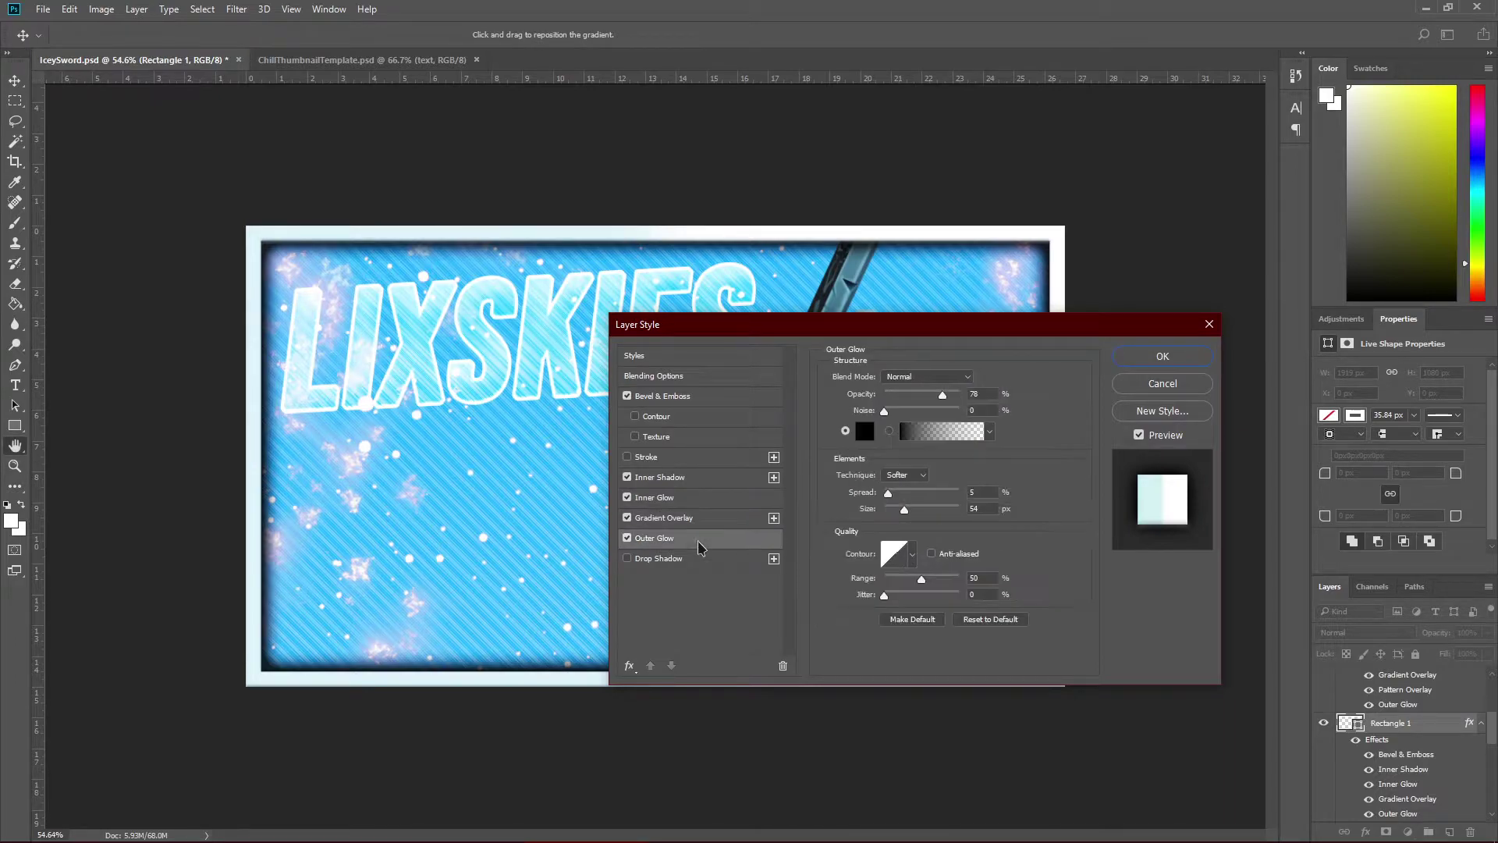
pyautogui.moveTo(915, 395); pyautogui.dragTo(931, 405)
pyautogui.moveTo(888, 493); pyautogui.dragTo(912, 527)
pyautogui.moveTo(897, 579); pyautogui.dragTo(970, 590)
pyautogui.moveTo(905, 514); pyautogui.dragTo(901, 518)
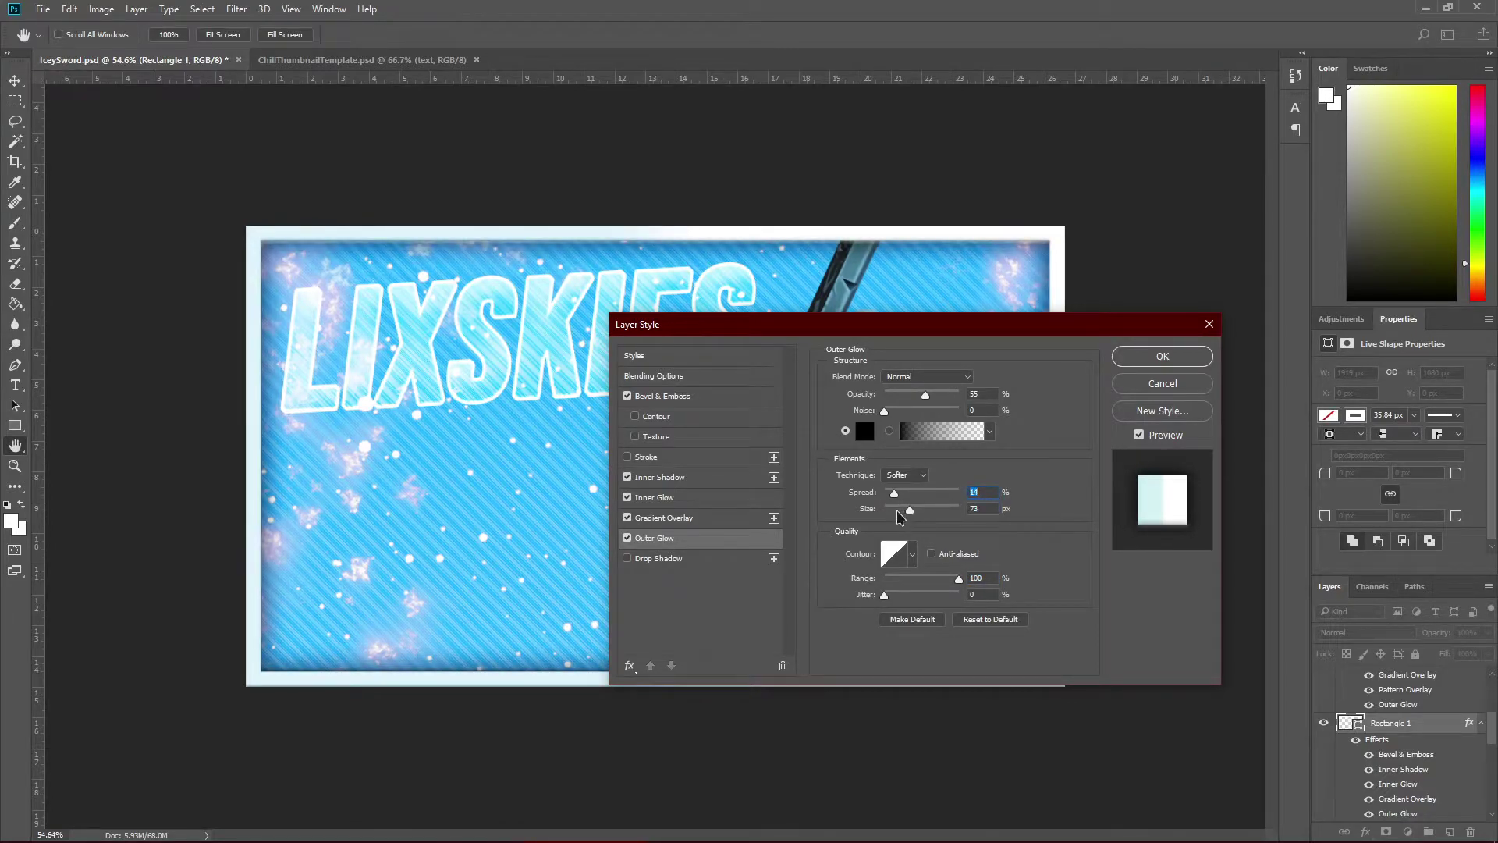
pyautogui.click(1163, 355)
# - Try other blend modes for the Pattern Overlay of the lixskies text
pyautogui.scroll(-5, 1404, 745)
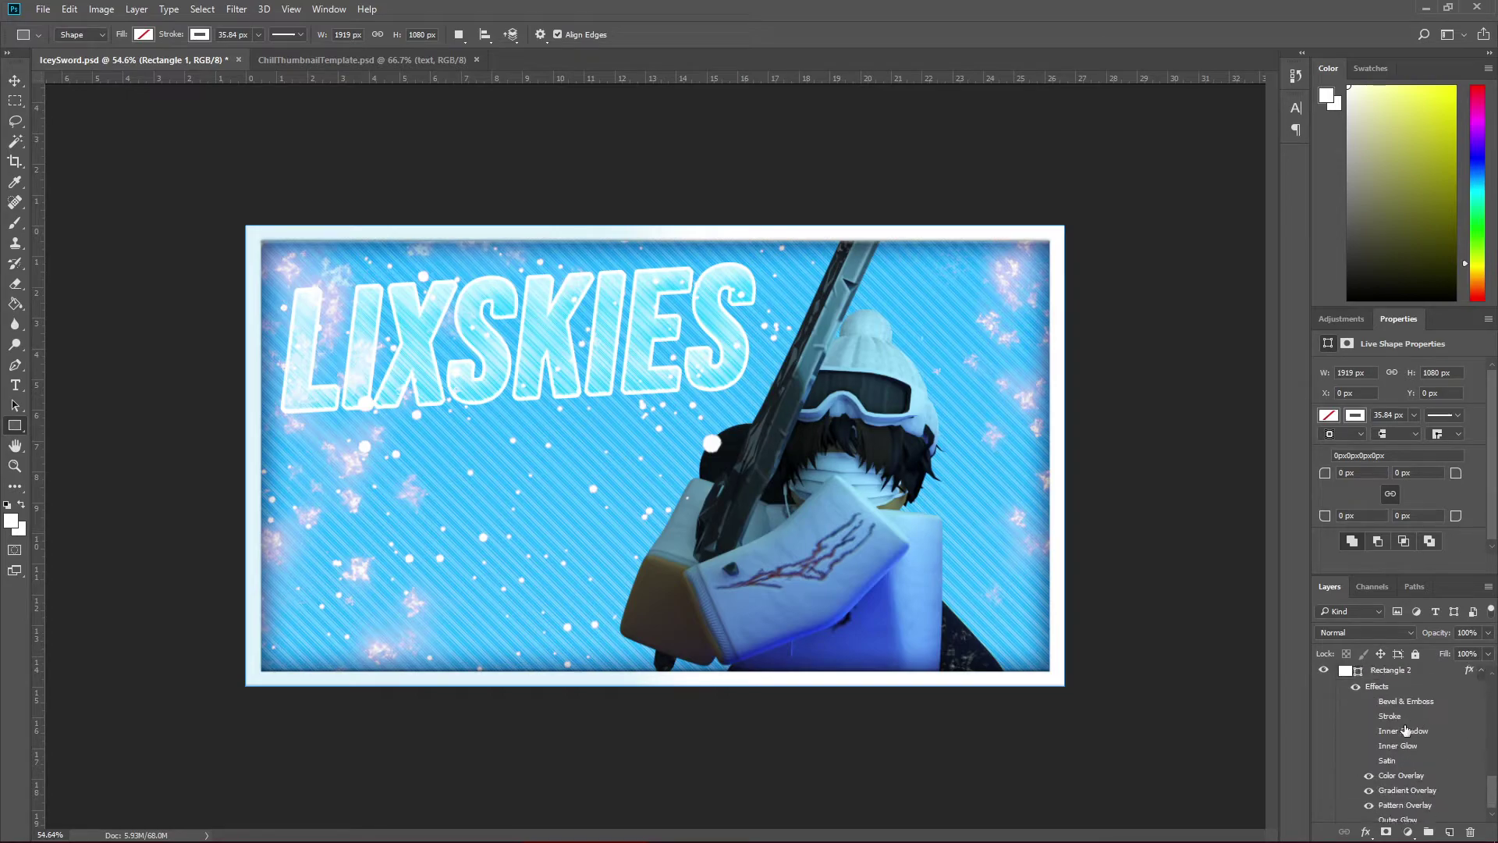
pyautogui.scroll(10, 1405, 727)
pyautogui.rightClick(1402, 722)
pyautogui.click(1402, 724)
pyautogui.rightClick(1406, 677)
pyautogui.click(1108, 174)
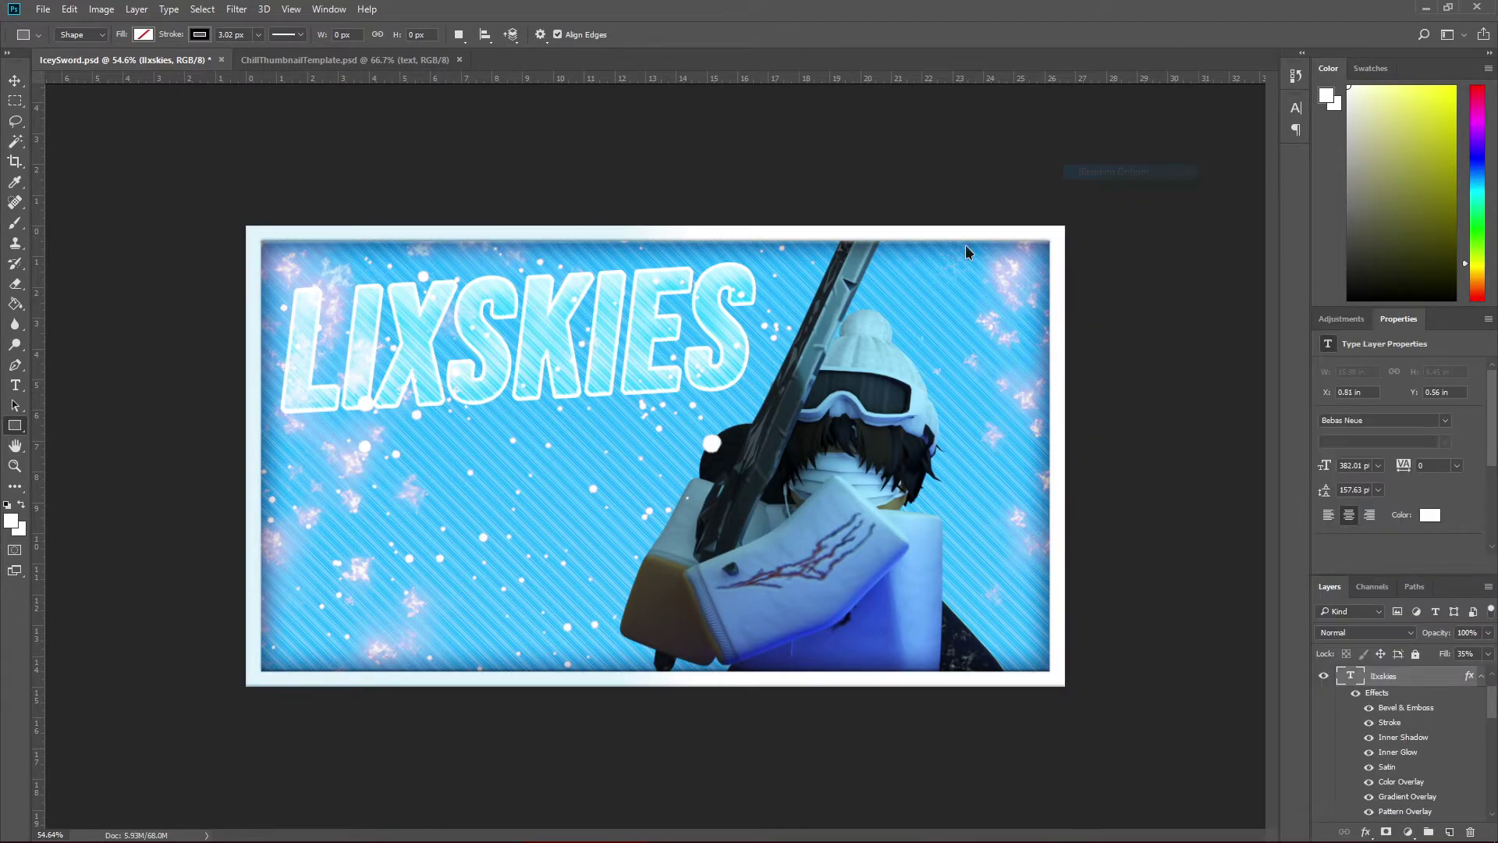
pyautogui.click(663, 557)
pyautogui.click(661, 578)
pyautogui.click(926, 376)
pyautogui.click(896, 384)
pyautogui.click(895, 376)
pyautogui.click(947, 538)
pyautogui.click(1151, 361)
# - Move the character on Layer 1 slightly to the right within the artwork
pyautogui.press('u')
pyautogui.scroll(-10, 1444, 749)
pyautogui.click(1382, 774)
pyautogui.hotkey('ctrl', 't')
pyautogui.moveTo(837, 530); pyautogui.dragTo(874, 531)
pyautogui.moveTo(1144, 437); pyautogui.dragTo(1147, 438)
pyautogui.press('Return')
# - Enlarge the lixskies text to about 415 pt and shift it slightly right and down beside the character
pyautogui.scroll(3, 1370, 724)
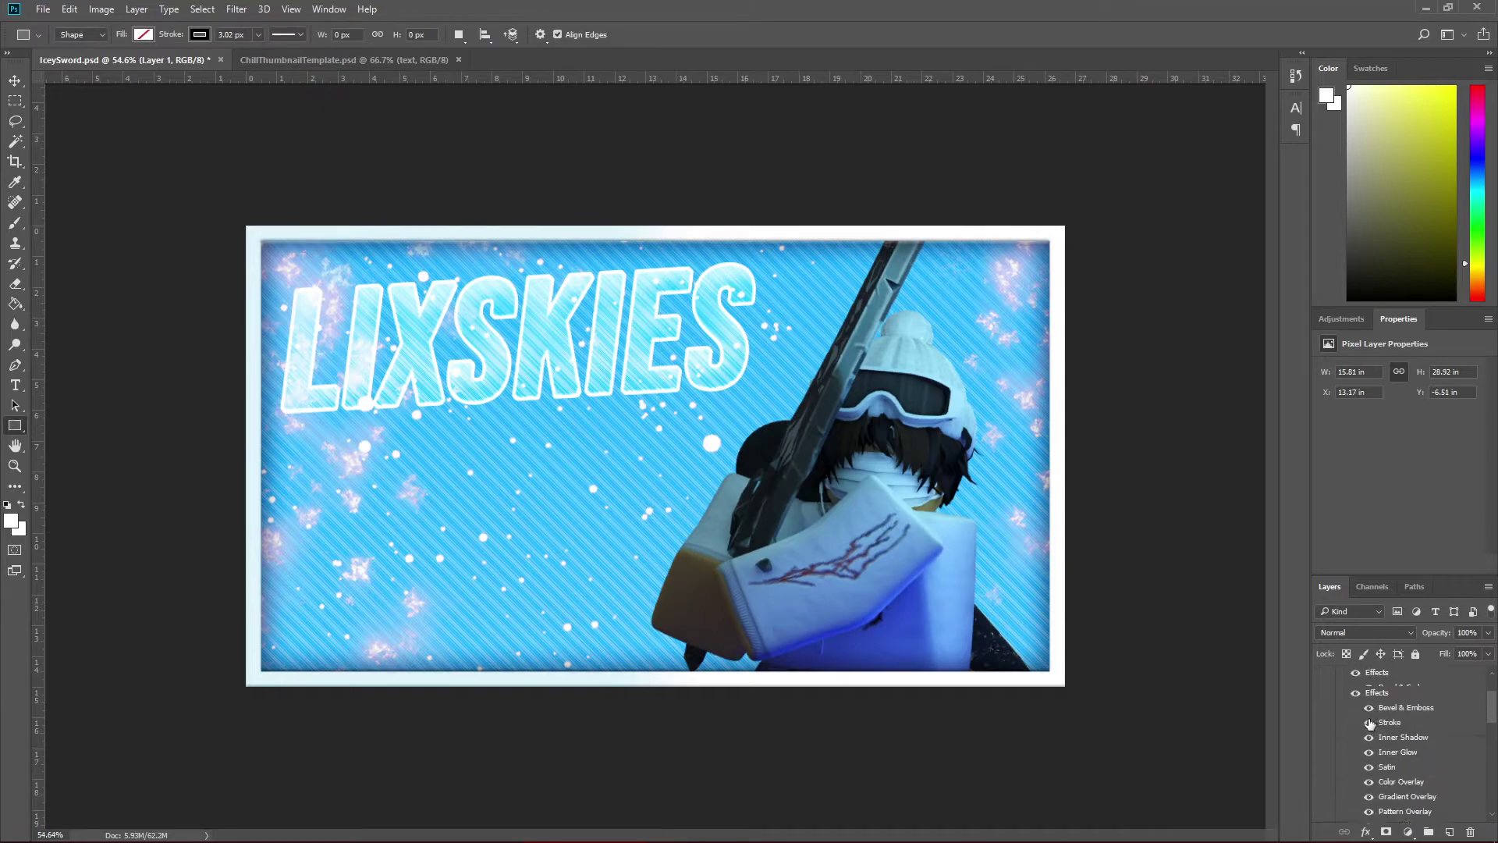
pyautogui.scroll(-1, 1397, 687)
pyautogui.click(1397, 677)
pyautogui.moveTo(762, 442)
pyautogui.keyDown('shift'); pyautogui.mouseDown()
pyautogui.moveTo(849, 476)
pyautogui.moveTo(754, 415)
pyautogui.mouseUp(); pyautogui.keyUp('shift')
pyautogui.keyDown('shift'); pyautogui.moveTo(824, 470); pyautogui.dragTo(779, 451); pyautogui.keyUp('shift')
pyautogui.moveTo(727, 391); pyautogui.dragTo(757, 406)
pyautogui.press('Return')
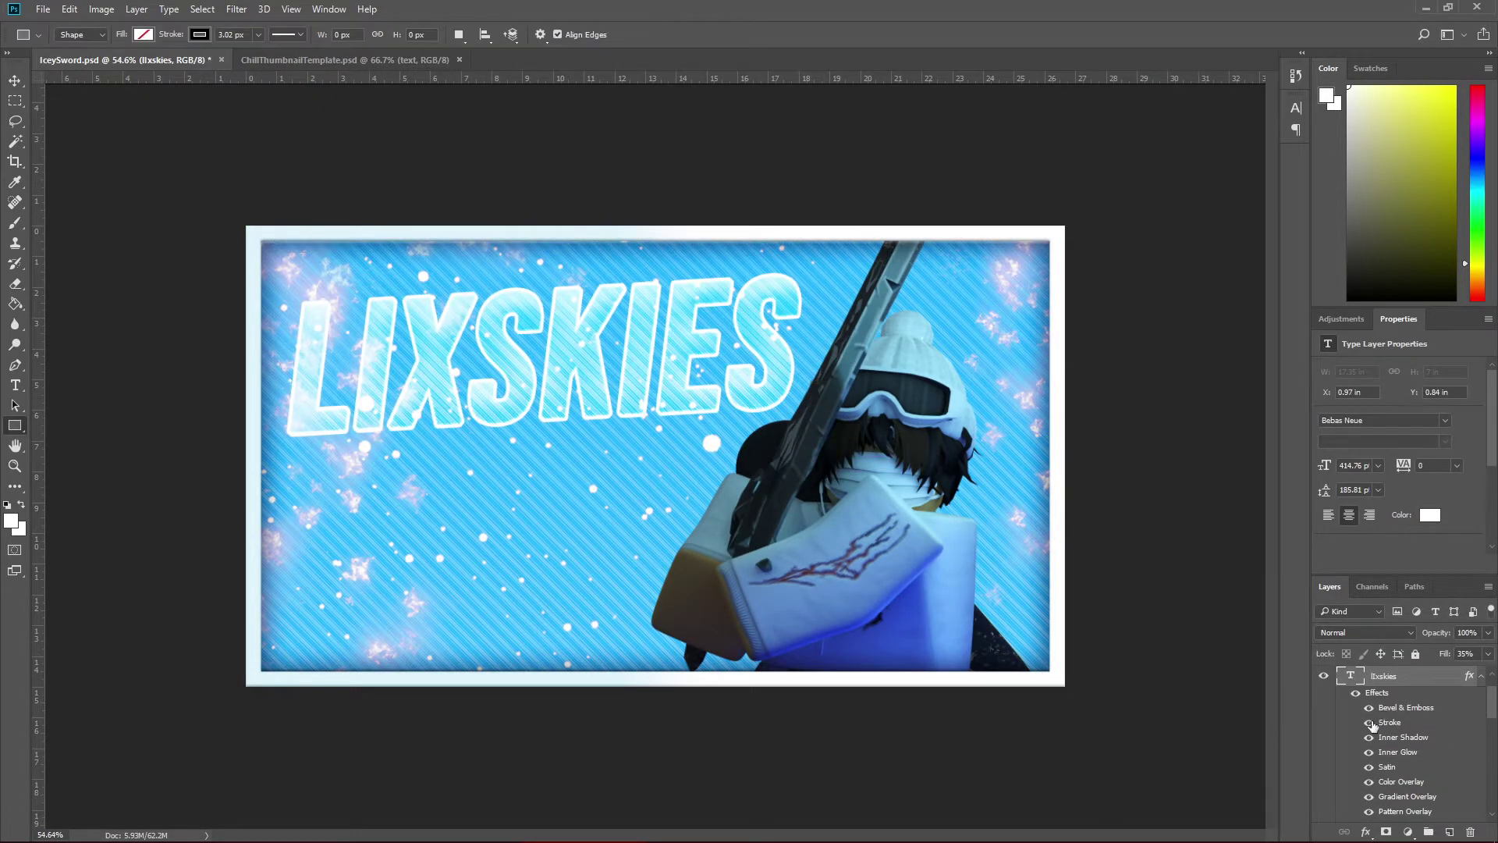
# - Set the Pattern Overlay scale of the full-canvas background rectangle to 19%
pyautogui.scroll(-3, 1392, 742)
pyautogui.rightClick(1401, 692)
pyautogui.click(1340, 372)
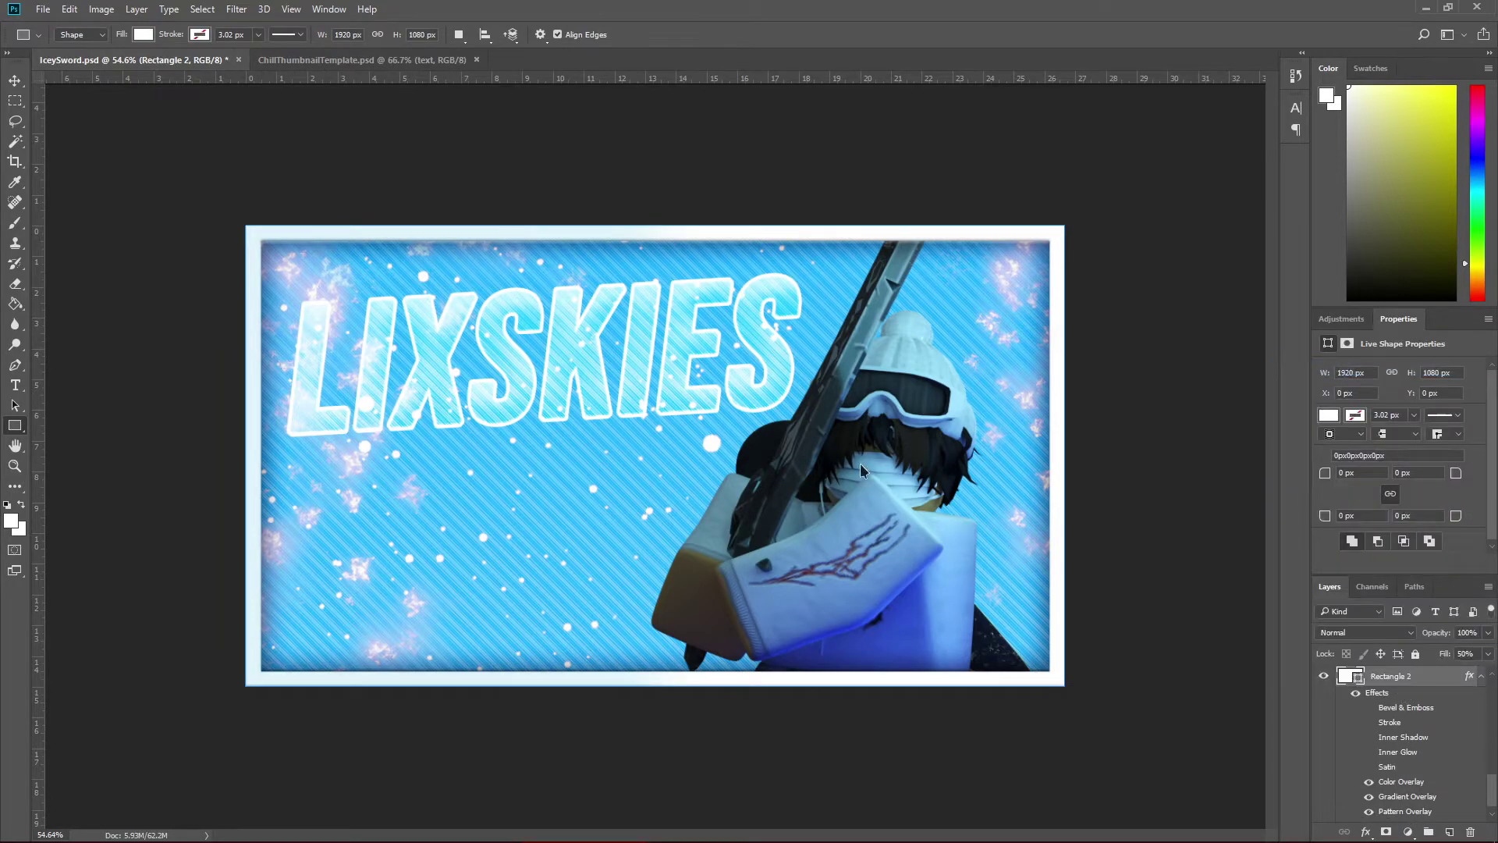
pyautogui.click(662, 579)
pyautogui.moveTo(886, 468); pyautogui.dragTo(929, 467)
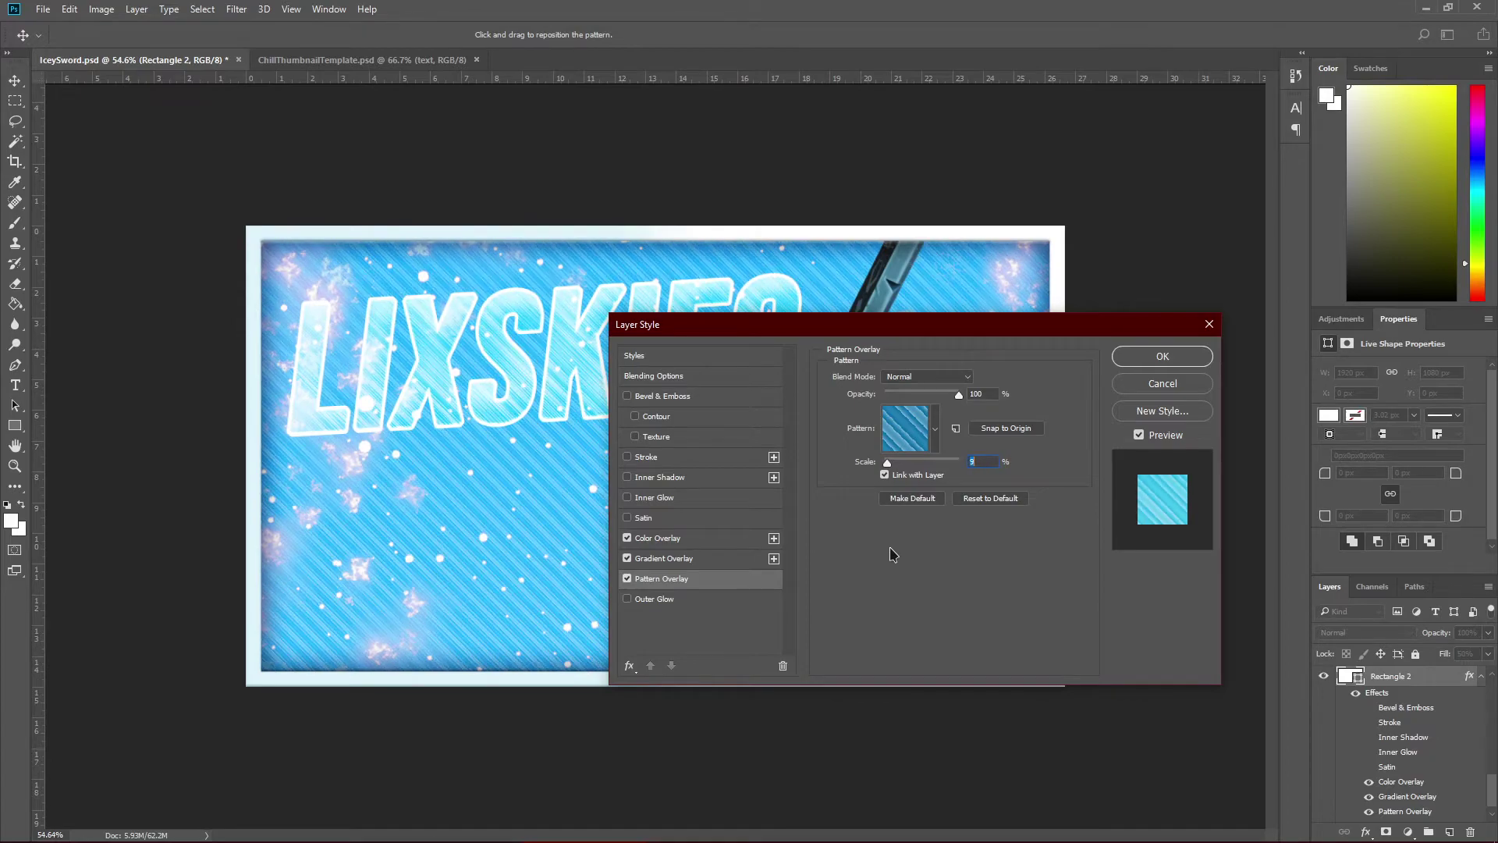
# - Save the blue stripe pattern of the background rectangle as a new pattern preset, keeping small thumbnails
pyautogui.click(934, 449)
pyautogui.click(992, 472)
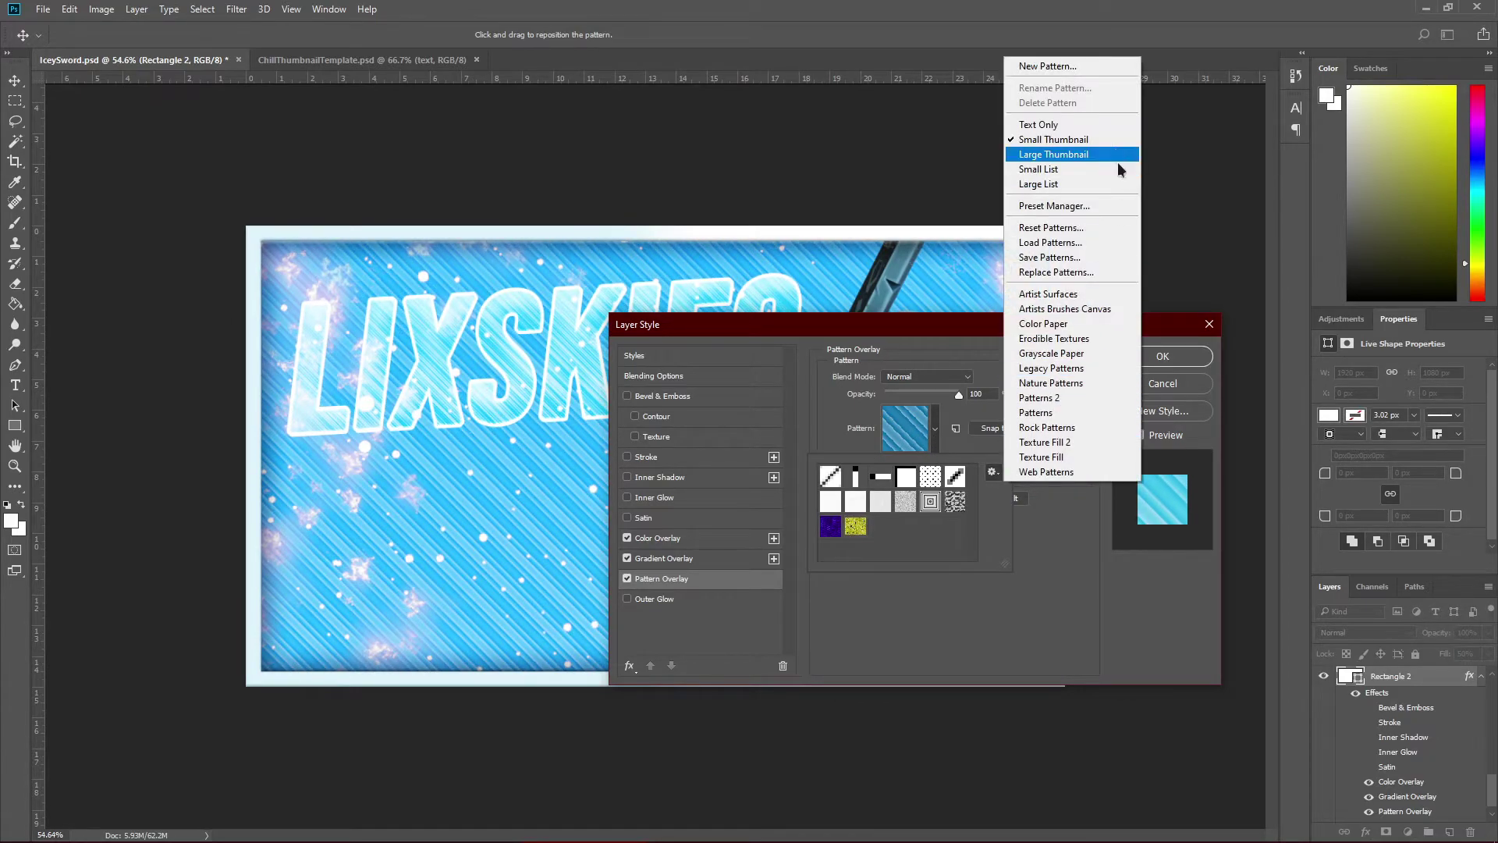
pyautogui.click(1108, 157)
pyautogui.click(993, 472)
pyautogui.click(1053, 141)
pyautogui.click(993, 473)
pyautogui.click(1047, 67)
pyautogui.press('Return')
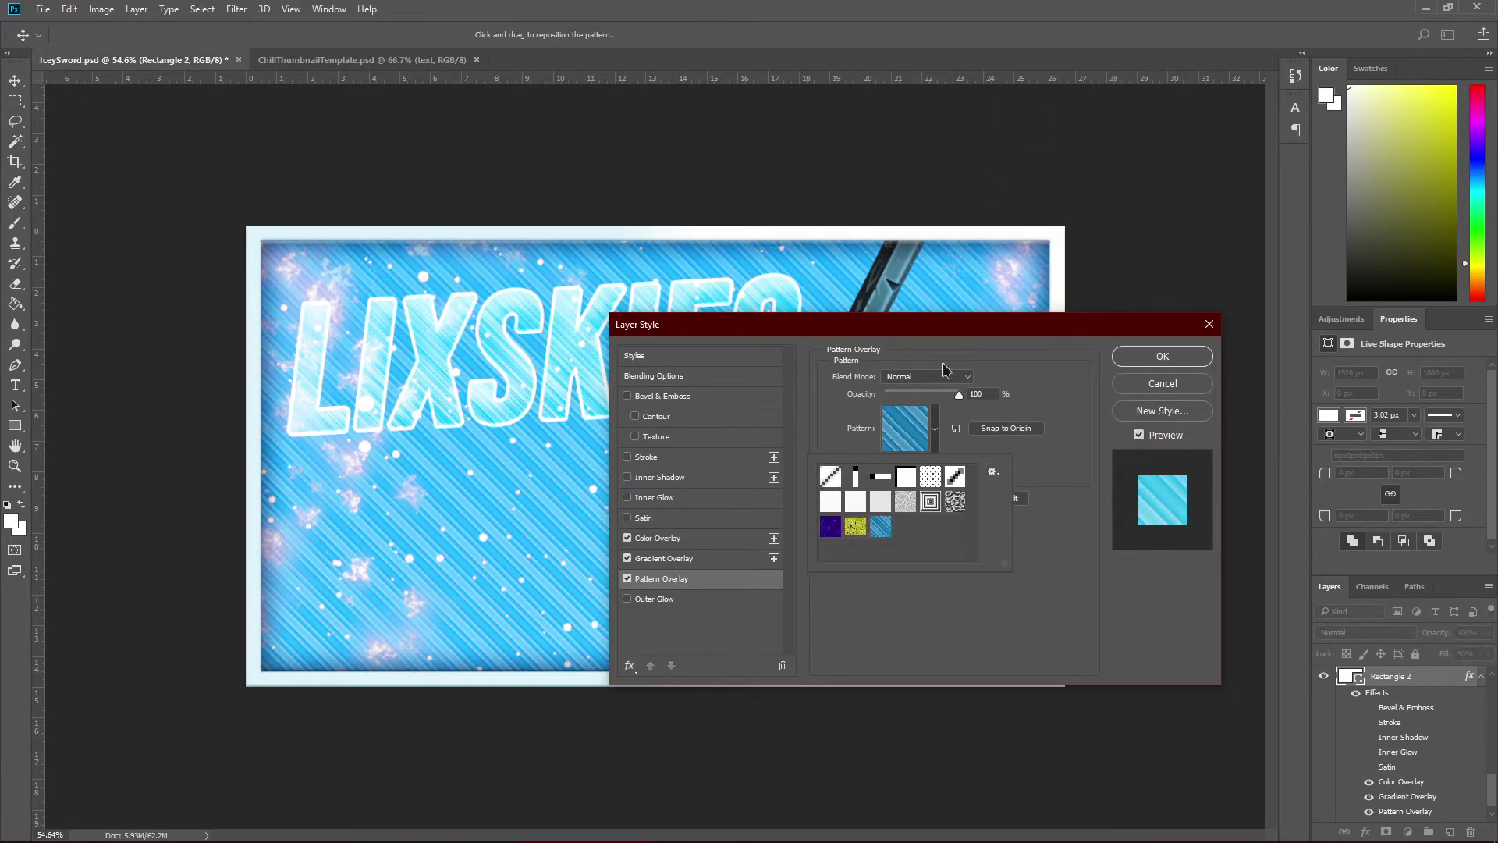
pyautogui.click(993, 472)
pyautogui.click(1053, 206)
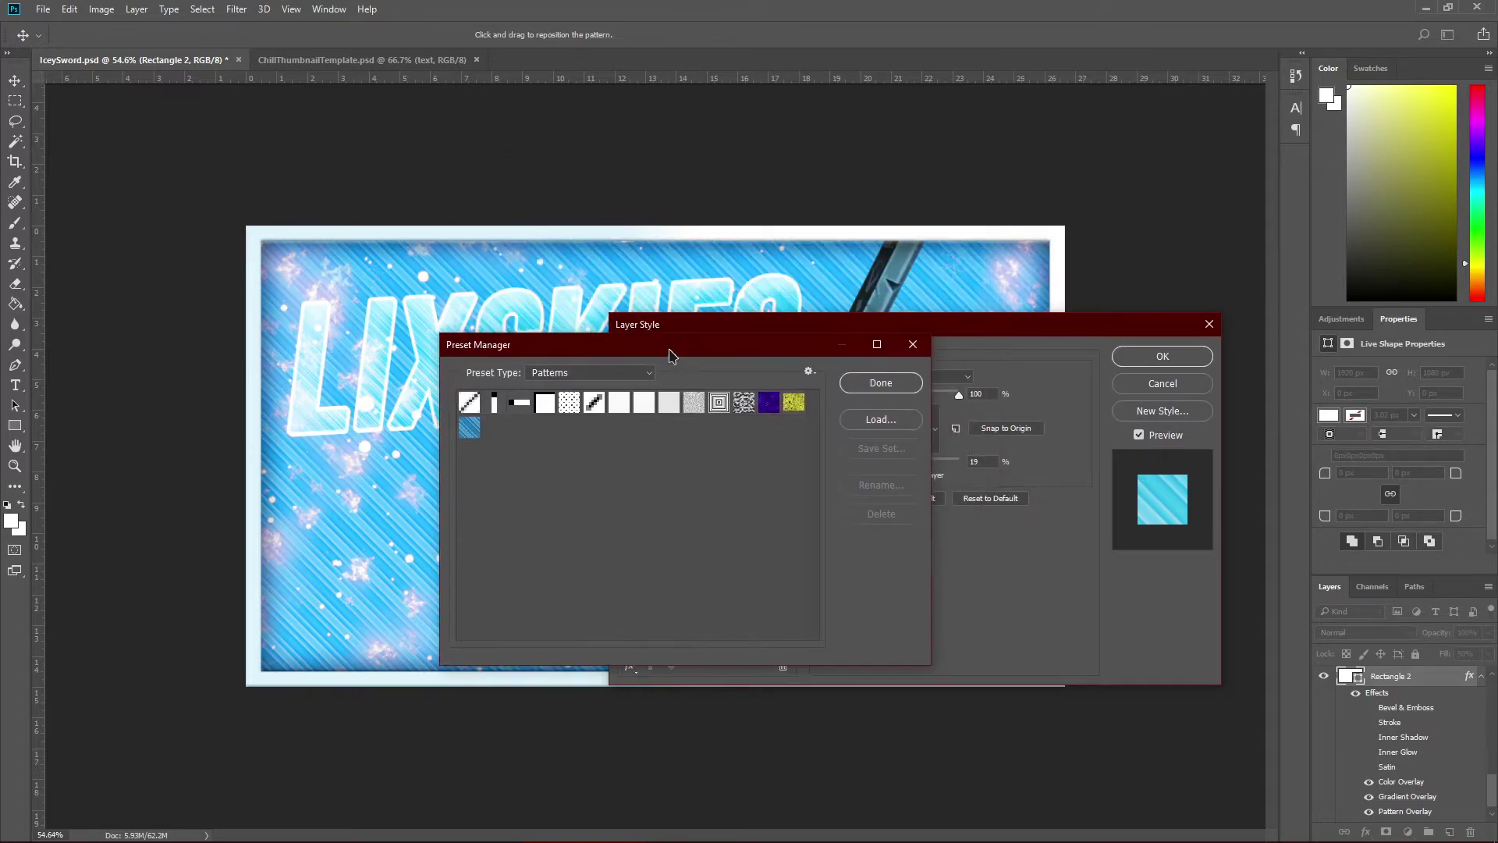
pyautogui.click(880, 421)
pyautogui.click(857, 397)
pyautogui.scroll(-3, 878, 577)
pyautogui.doubleClick(897, 591)
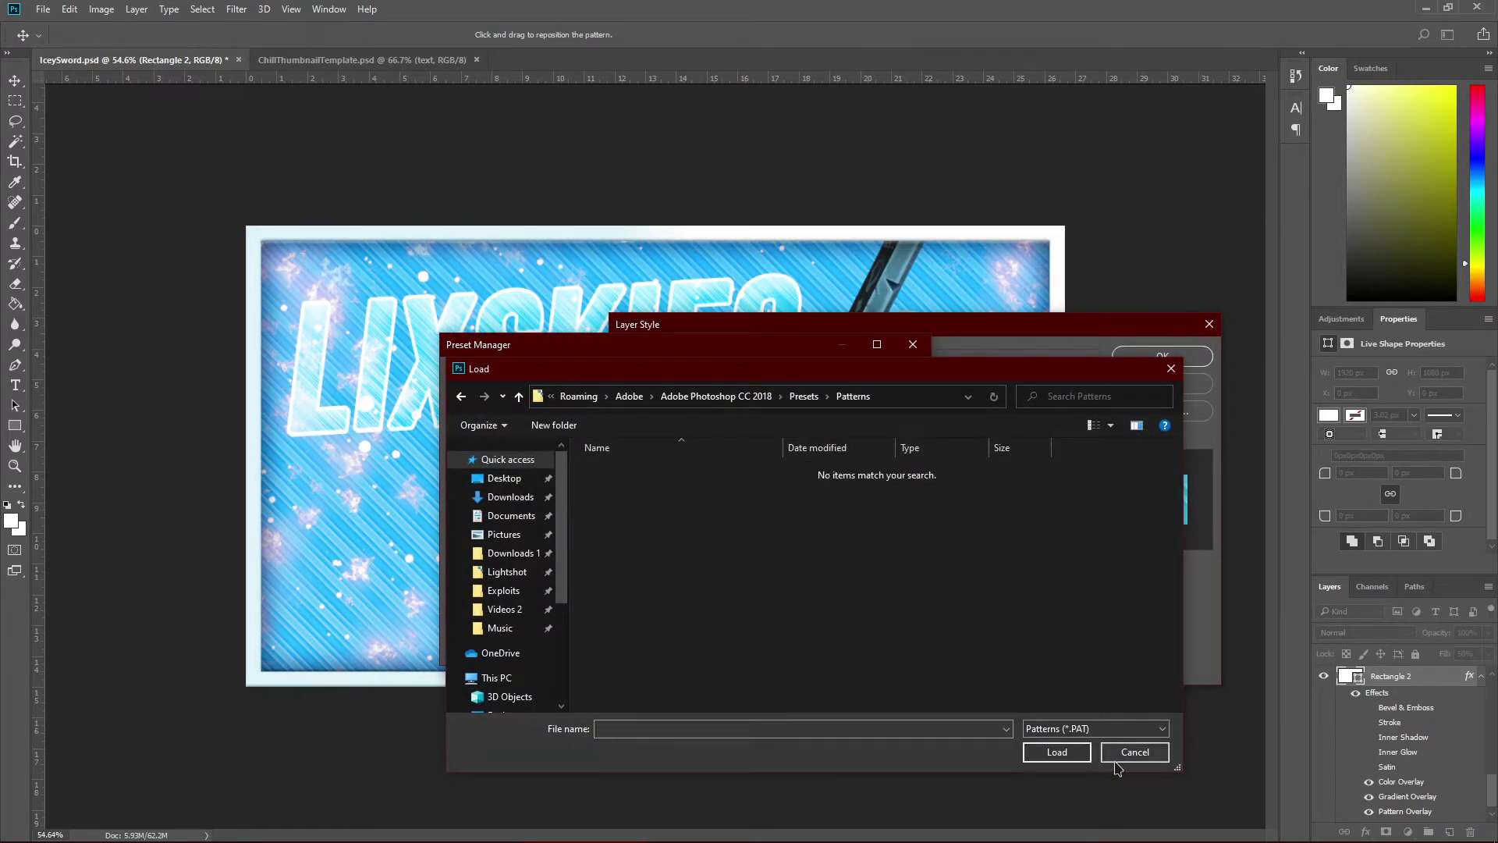
pyautogui.click(1116, 759)
pyautogui.click(893, 385)
# - Change the background rectangle's Color Overlay to a very pale blue and raise the overlay's opacity
pyautogui.click(666, 540)
pyautogui.click(989, 380)
pyautogui.click(569, 402)
pyautogui.click(897, 392)
pyautogui.moveTo(905, 402); pyautogui.dragTo(934, 409)
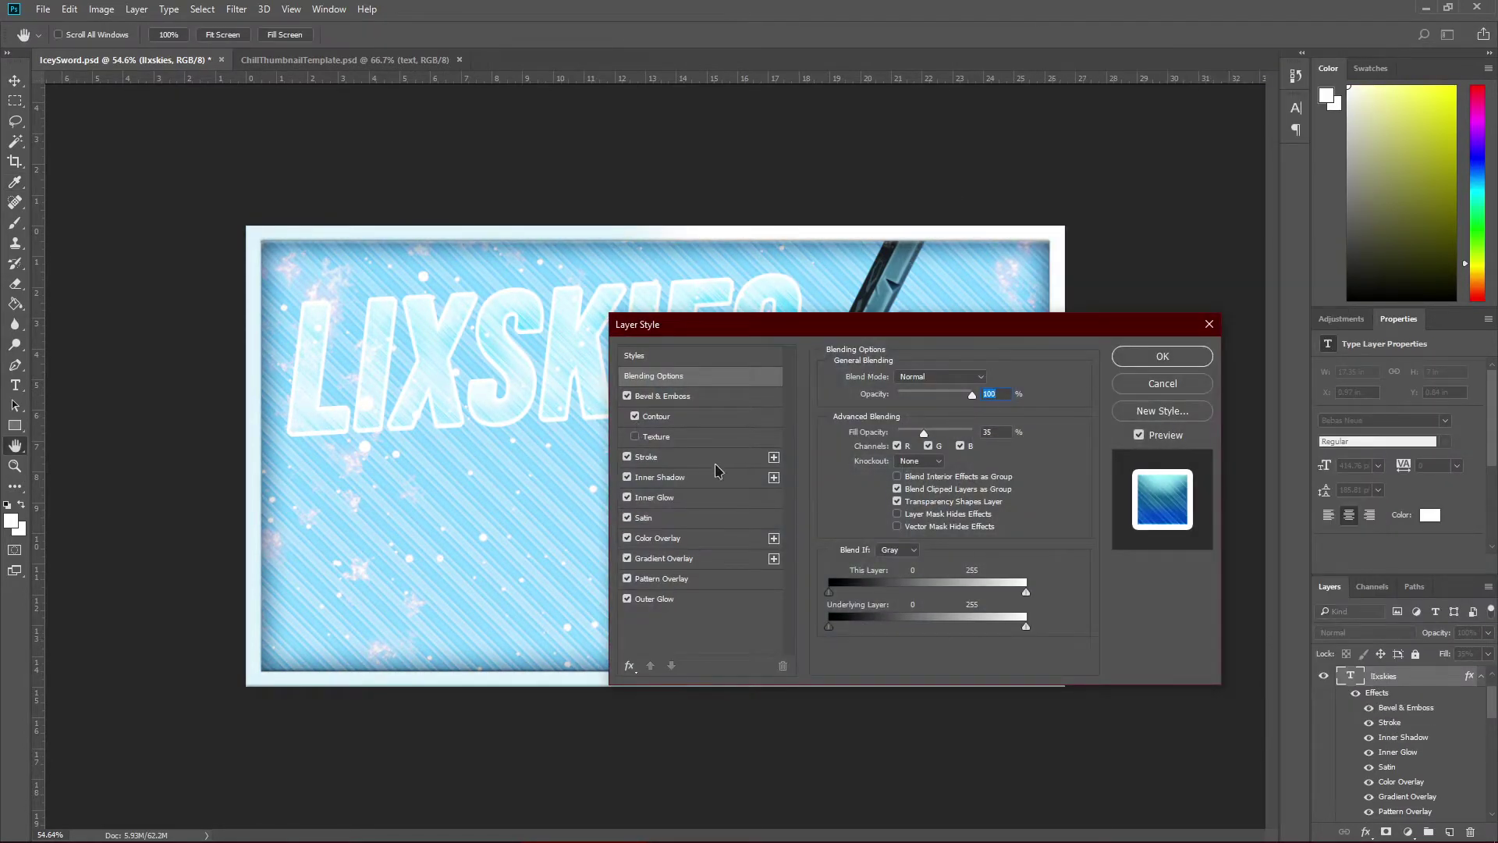
# - Adjust the Pattern Overlay of the lixskies text to make its blue stripes more pronounced
pyautogui.click(691, 580)
pyautogui.click(669, 460)
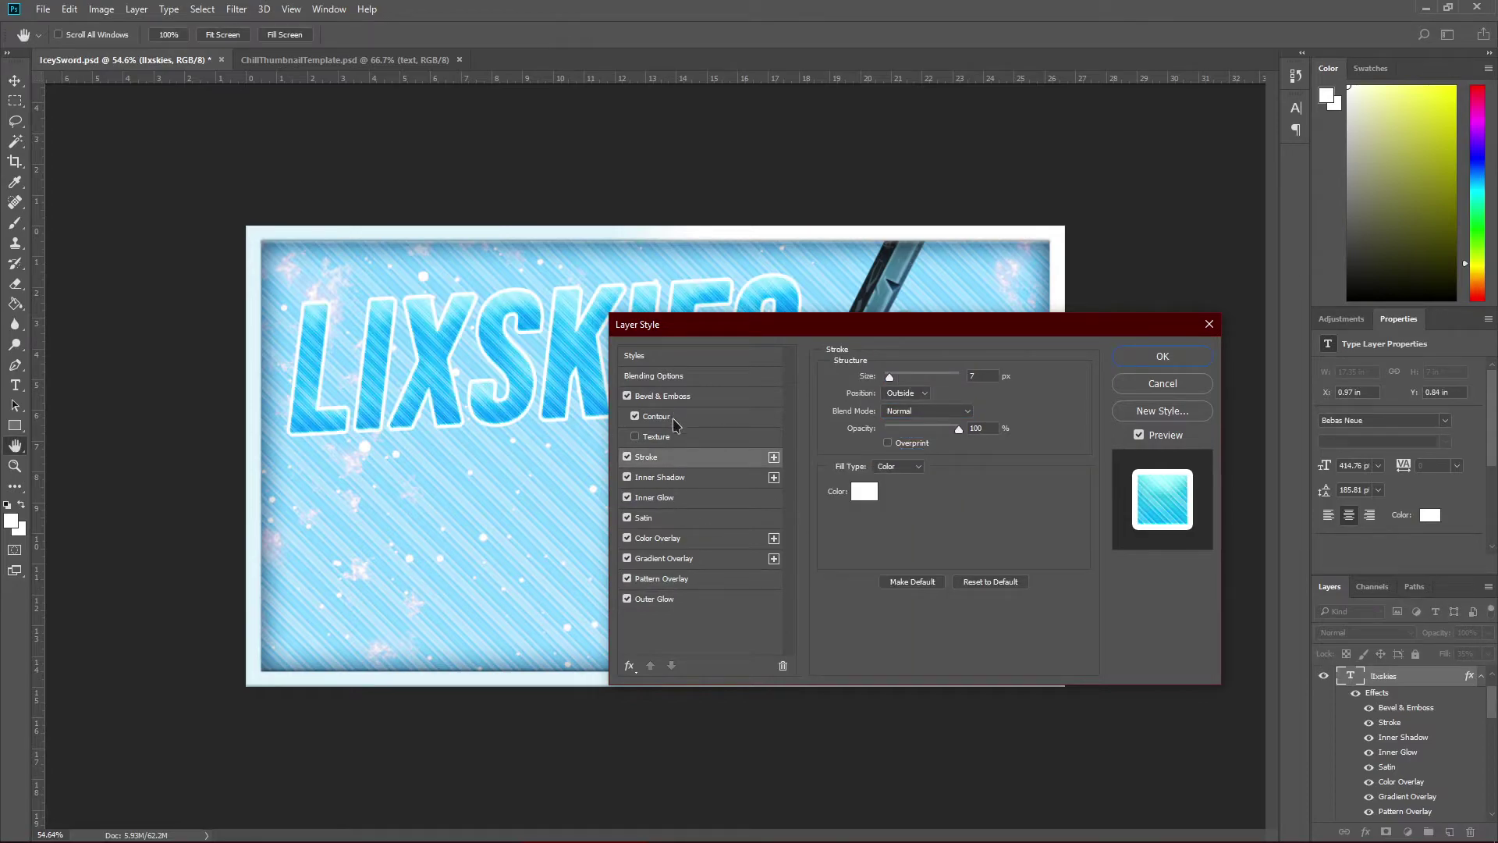
pyautogui.click(660, 478)
# - Give the lixskies text a white Color Overlay in Hard Light mode and adjust the overlay's opacity
pyautogui.click(687, 538)
pyautogui.click(989, 380)
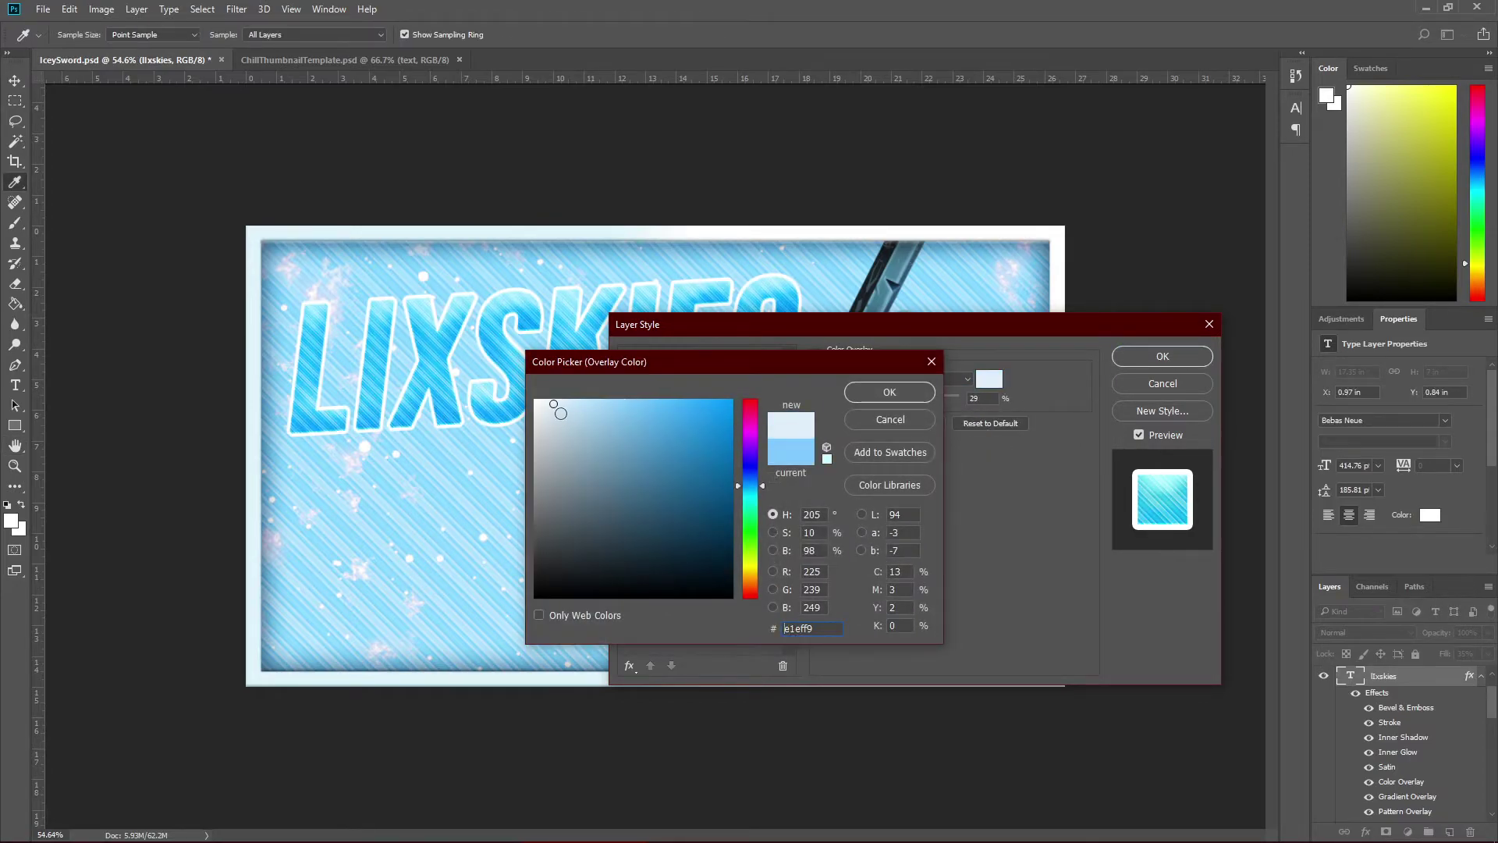
pyautogui.click(889, 391)
pyautogui.click(927, 379)
pyautogui.click(928, 543)
pyautogui.moveTo(912, 399); pyautogui.dragTo(919, 400)
pyautogui.click(1183, 361)
pyautogui.press('u')
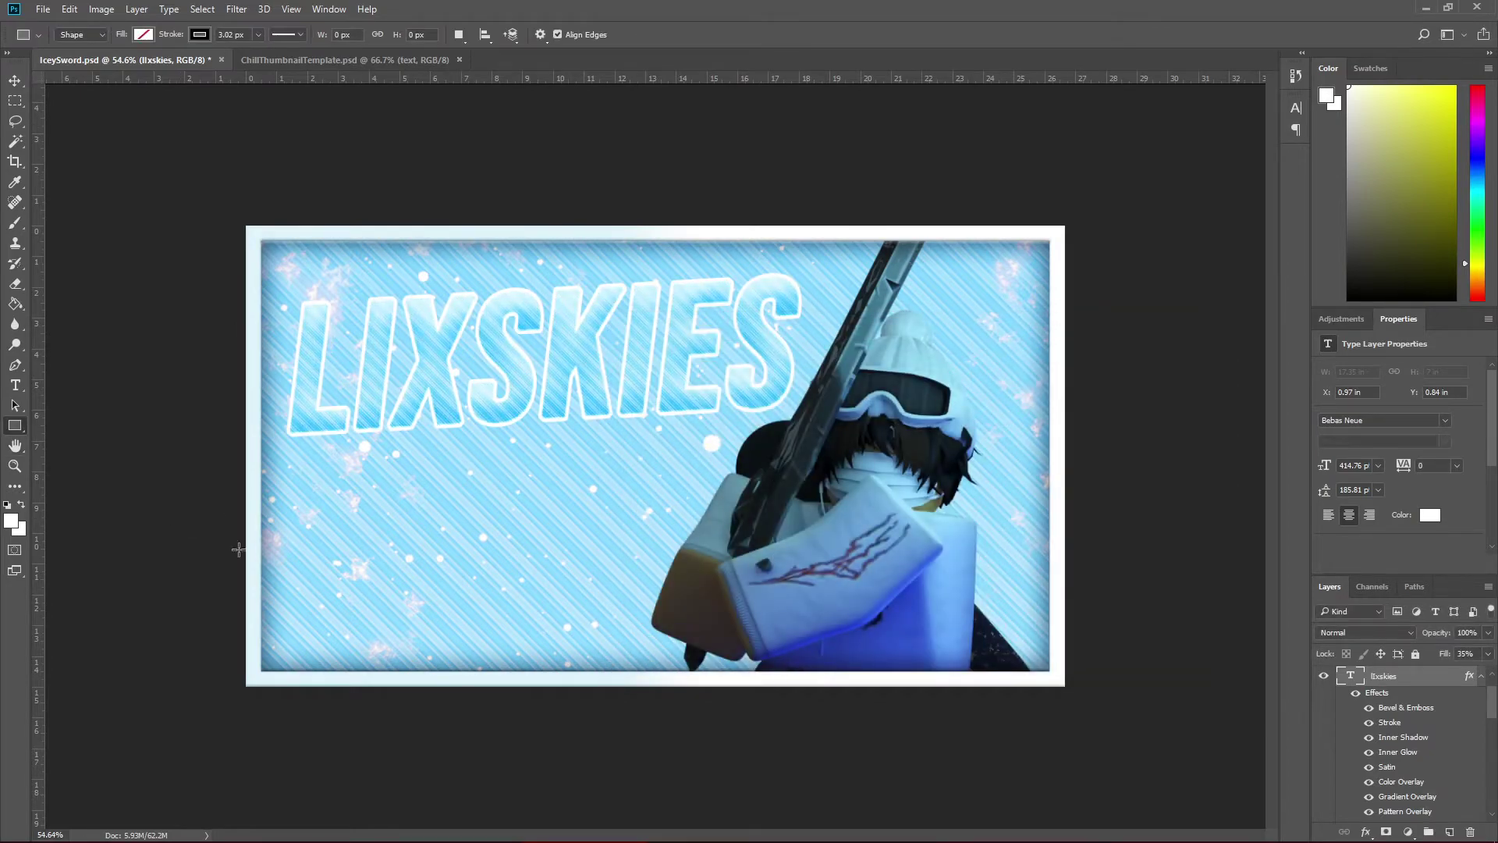
# - Add a white Hard Light Color Overlay at about 13% opacity to the character on Layer 1
pyautogui.scroll(-5, 1382, 679)
pyautogui.rightClick(1411, 753)
pyautogui.click(1332, 27)
pyautogui.click(661, 538)
pyautogui.moveTo(781, 324); pyautogui.dragTo(234, 355)
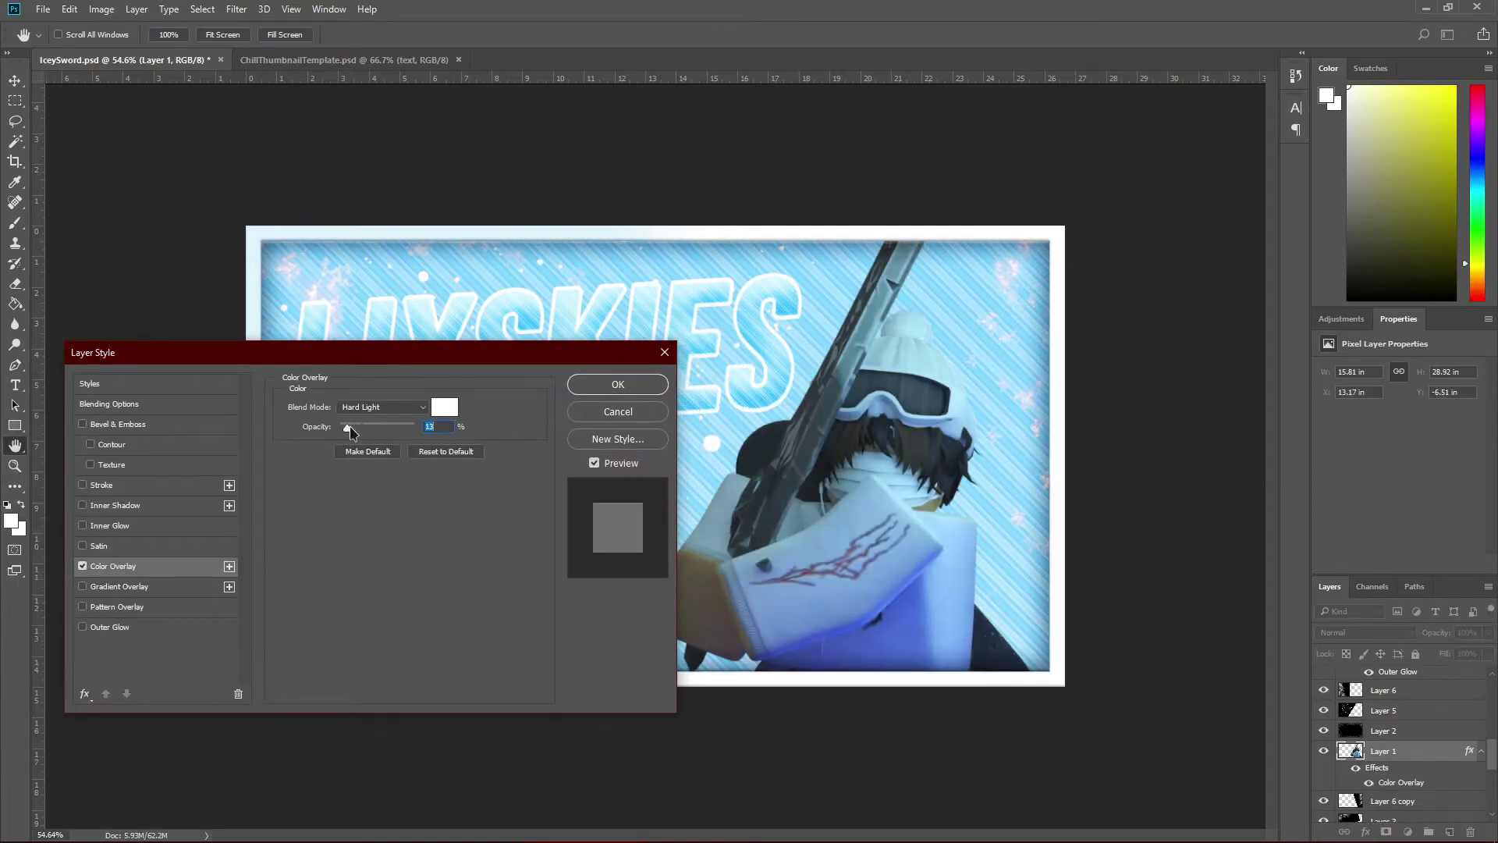
pyautogui.click(618, 390)
# - Add a Brightness/Contrast adjustment layer above the character with brightness 5 and contrast 26
pyautogui.click(1407, 832)
pyautogui.click(1378, 527)
pyautogui.moveTo(1399, 407); pyautogui.dragTo(1403, 415)
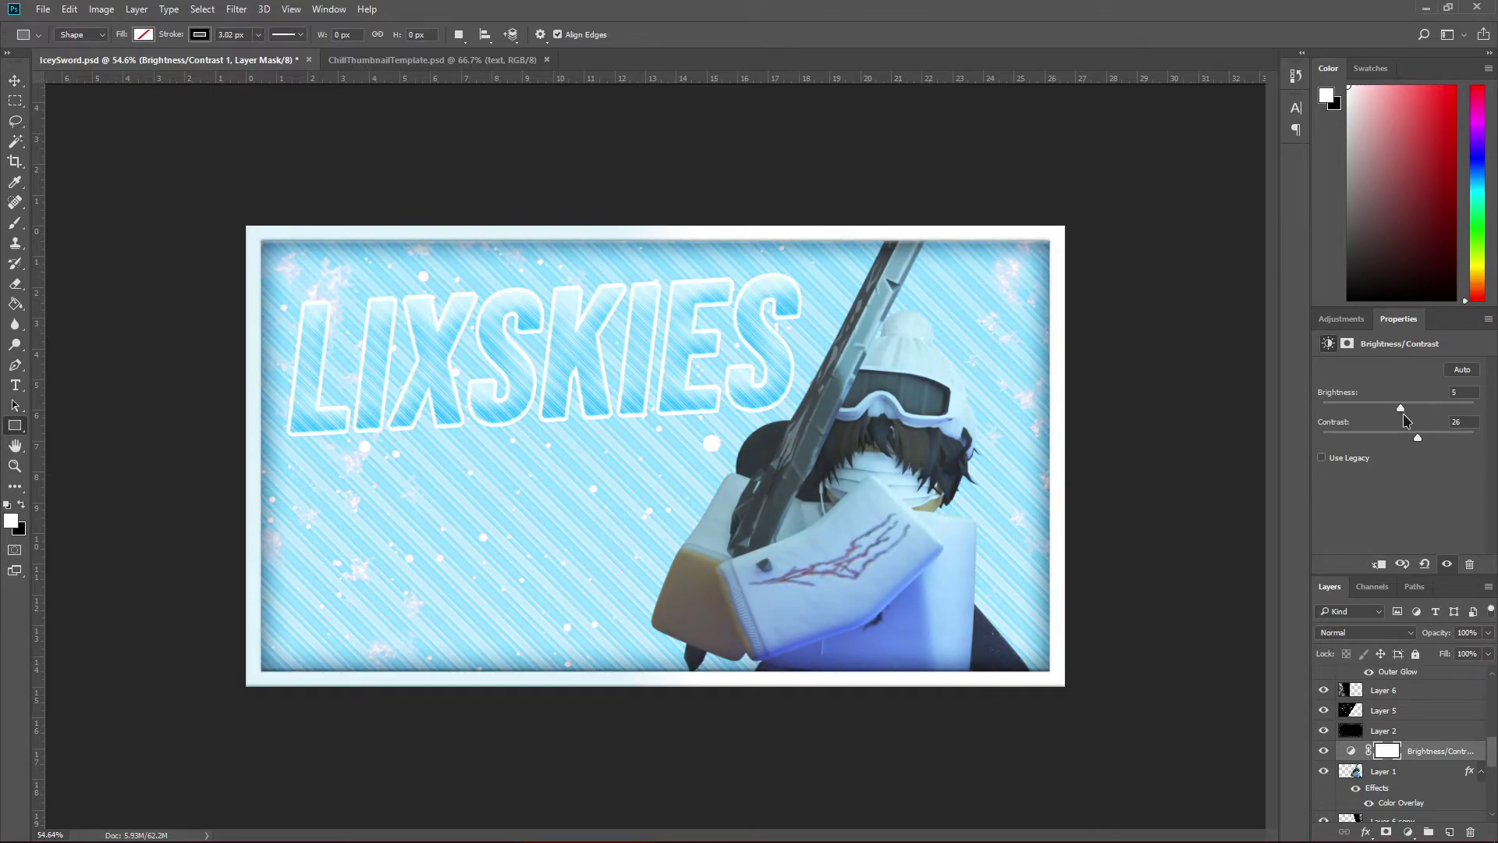
# - Lower the Color Overlay opacity of the lixskies text to 22%
pyautogui.scroll(5, 1358, 696)
pyautogui.rightClick(1399, 716)
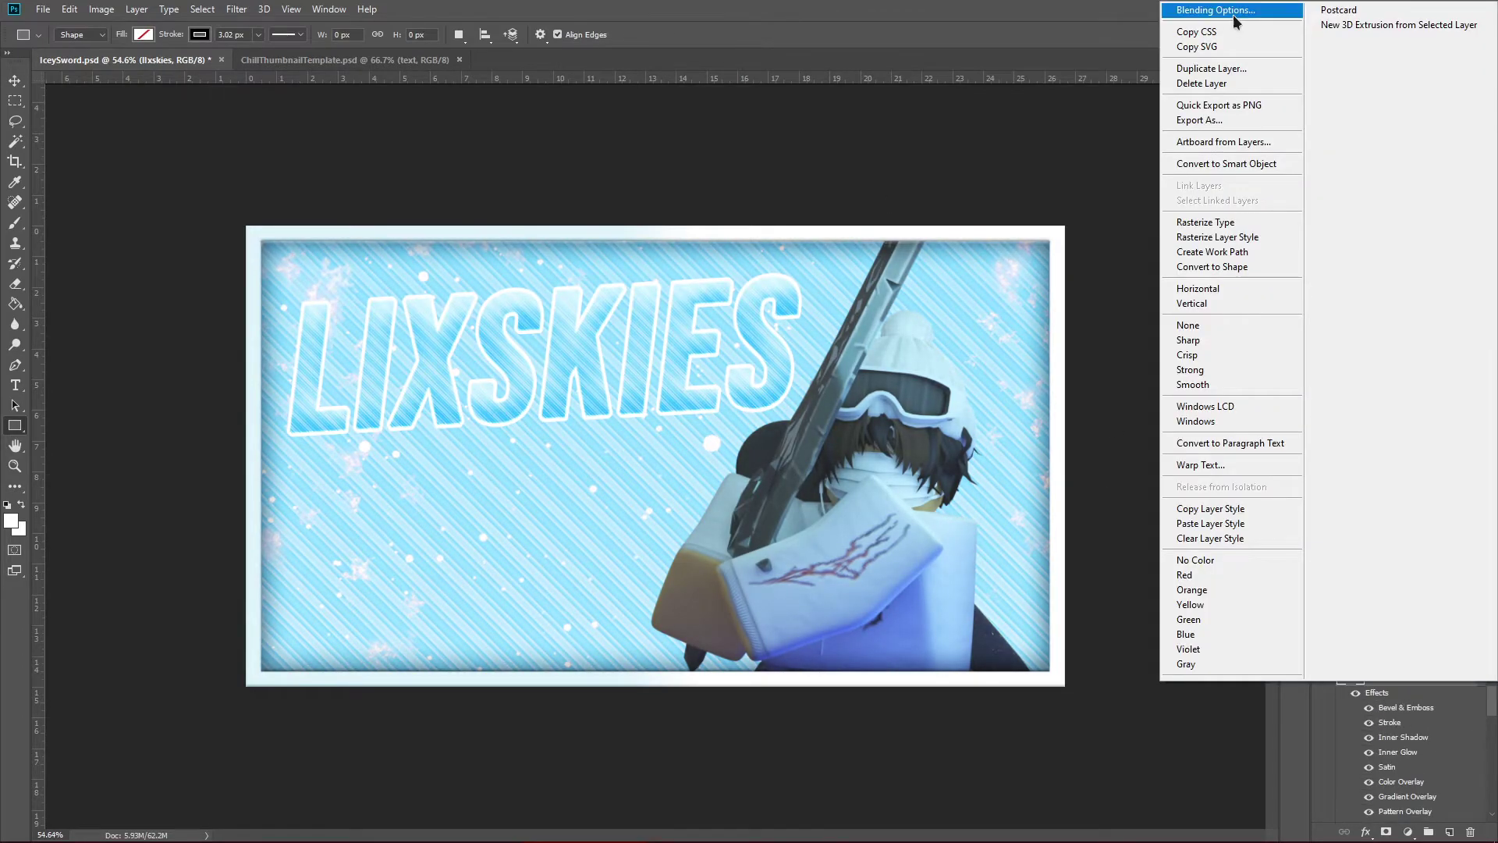
pyautogui.click(1230, 12)
pyautogui.moveTo(429, 353); pyautogui.dragTo(442, 446)
pyautogui.moveTo(443, 517); pyautogui.dragTo(431, 518)
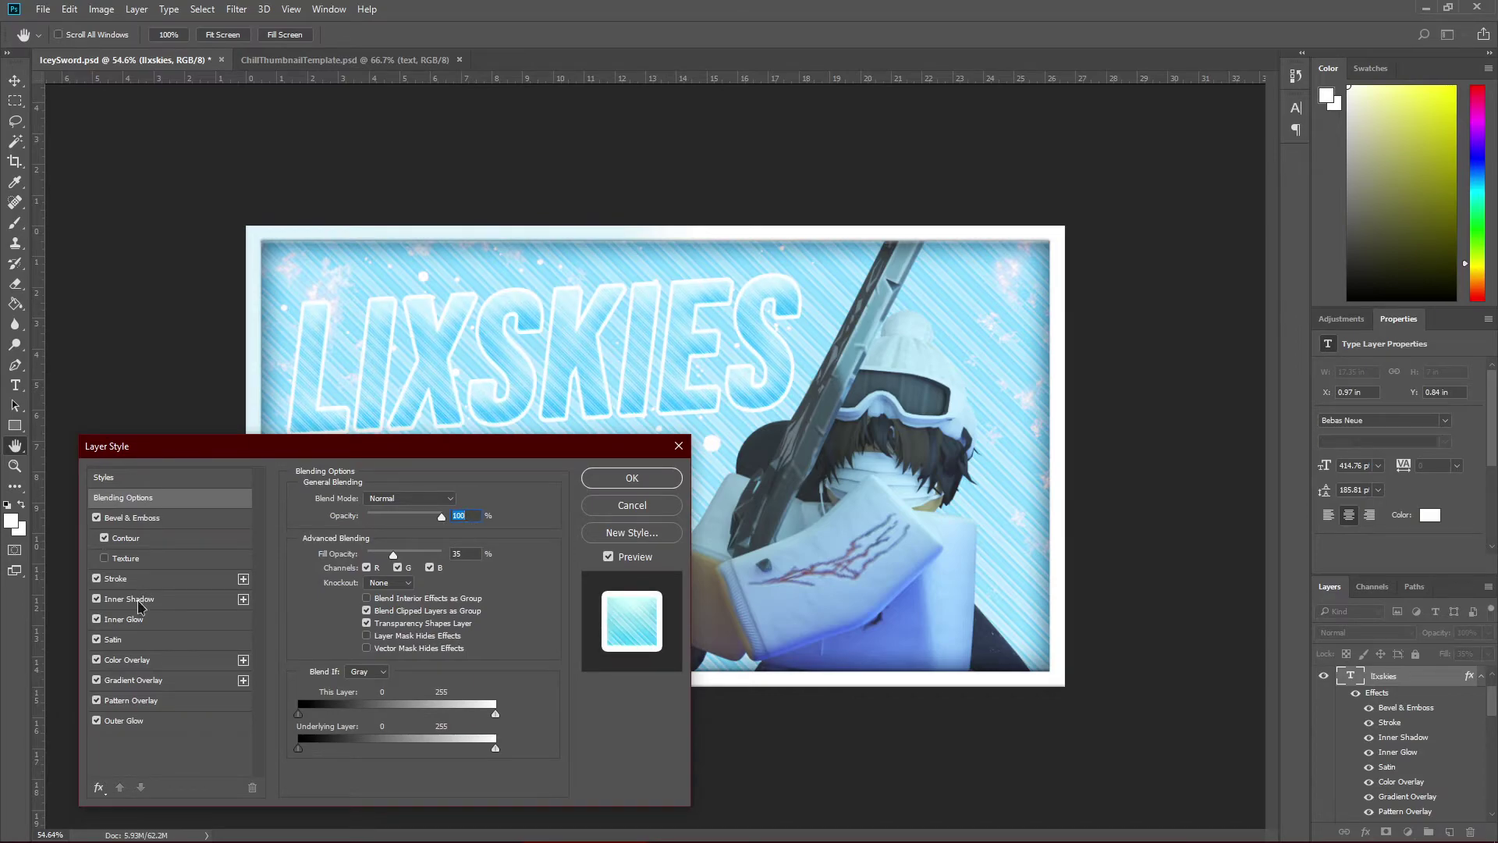
pyautogui.click(127, 659)
pyautogui.moveTo(384, 521); pyautogui.dragTo(375, 525)
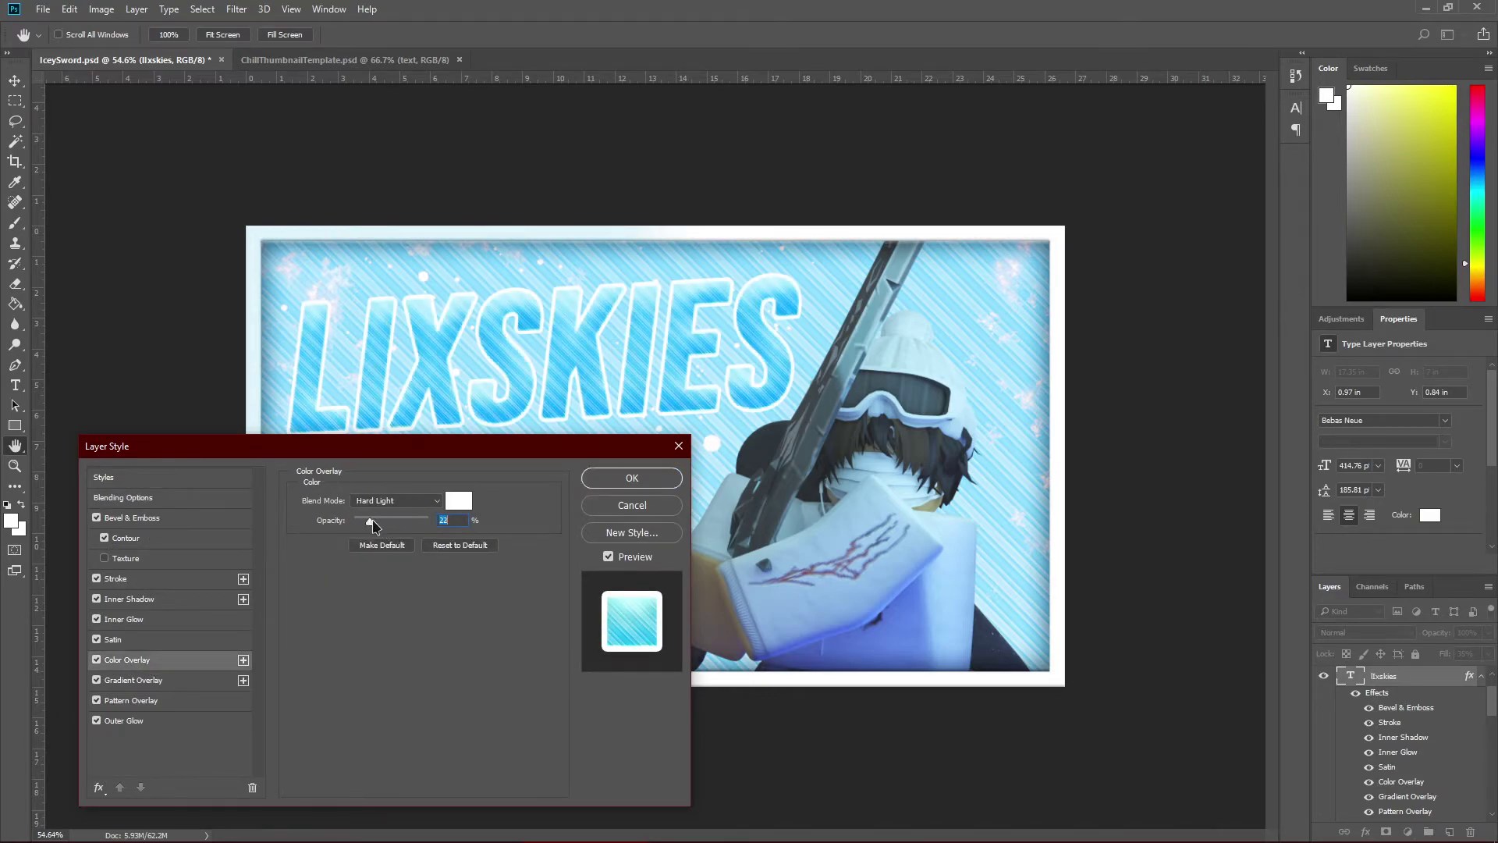
pyautogui.click(632, 478)
# - Duplicate the character layer, Layer 1, within the current document
pyautogui.scroll(-3, 1369, 724)
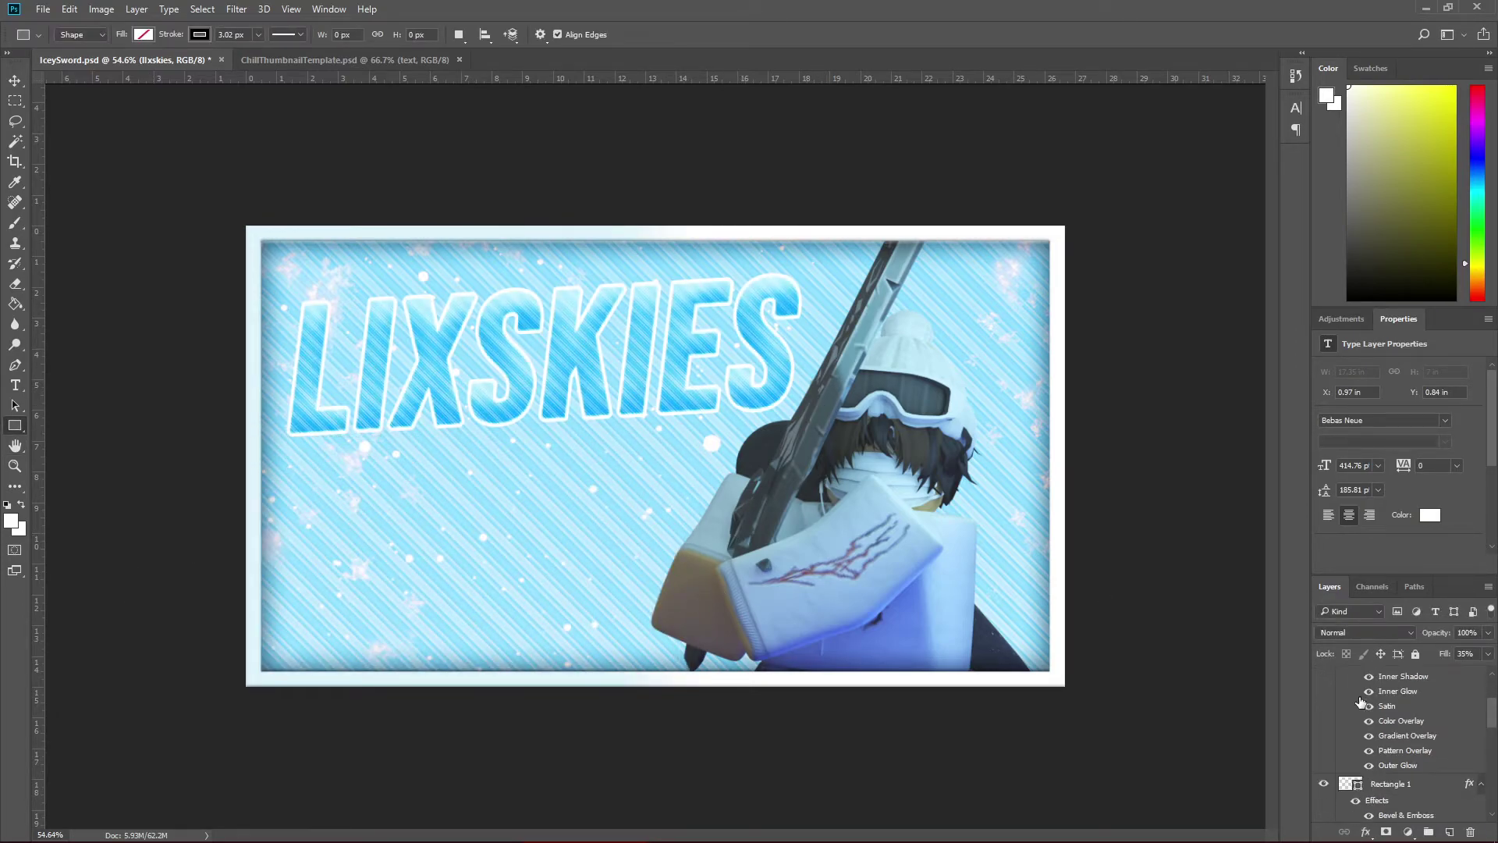
pyautogui.rightClick(1377, 791)
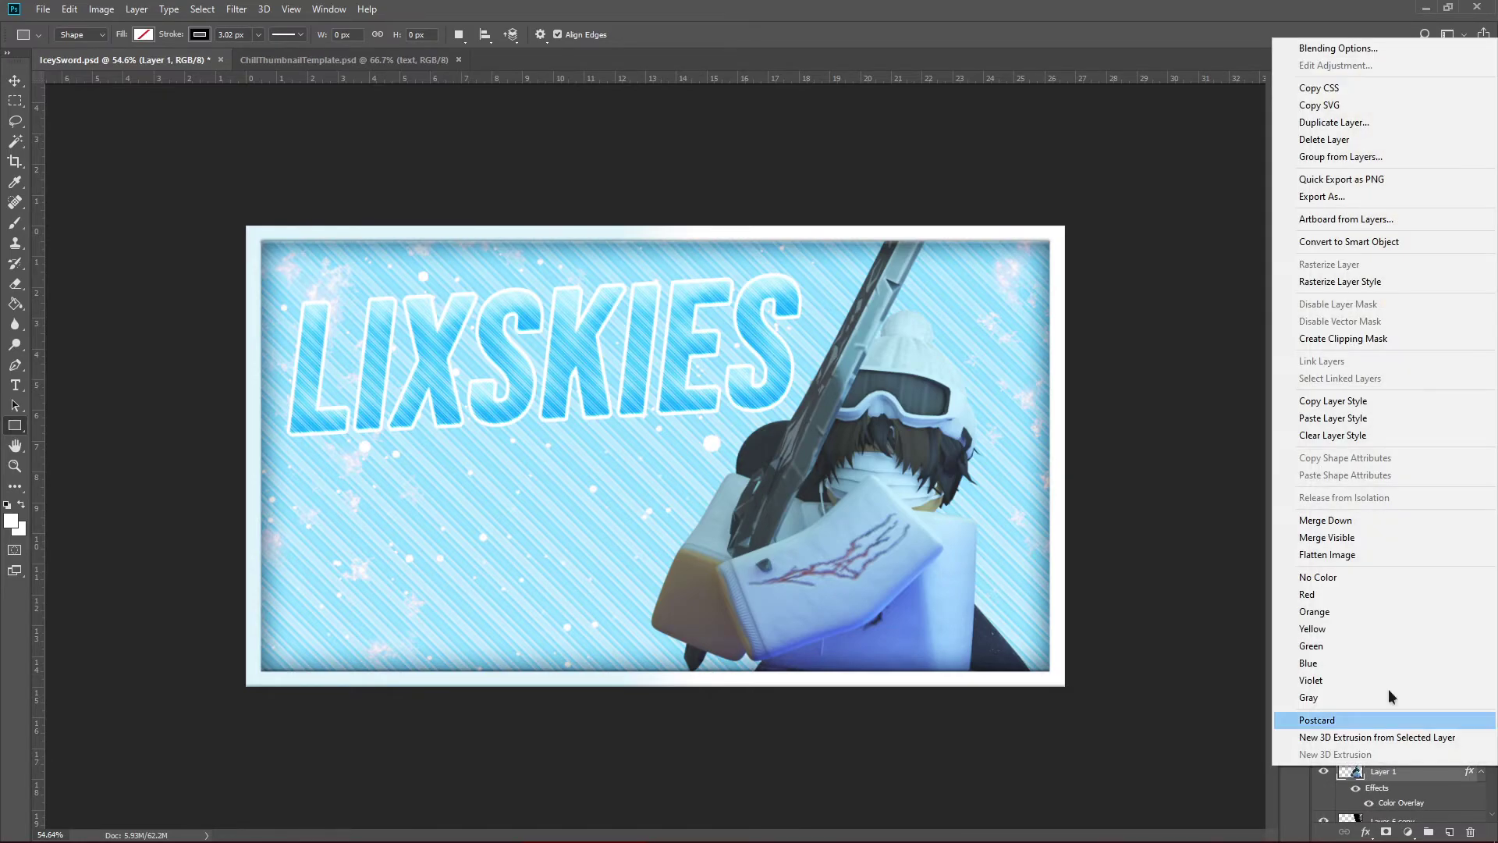
pyautogui.click(1359, 125)
pyautogui.click(879, 245)
pyautogui.scroll(-2, 1426, 822)
# - Apply Motion Blur to the original Layer 1 beneath its copy, at a 13° angle and a distance of about 250 pixels
pyautogui.click(236, 8)
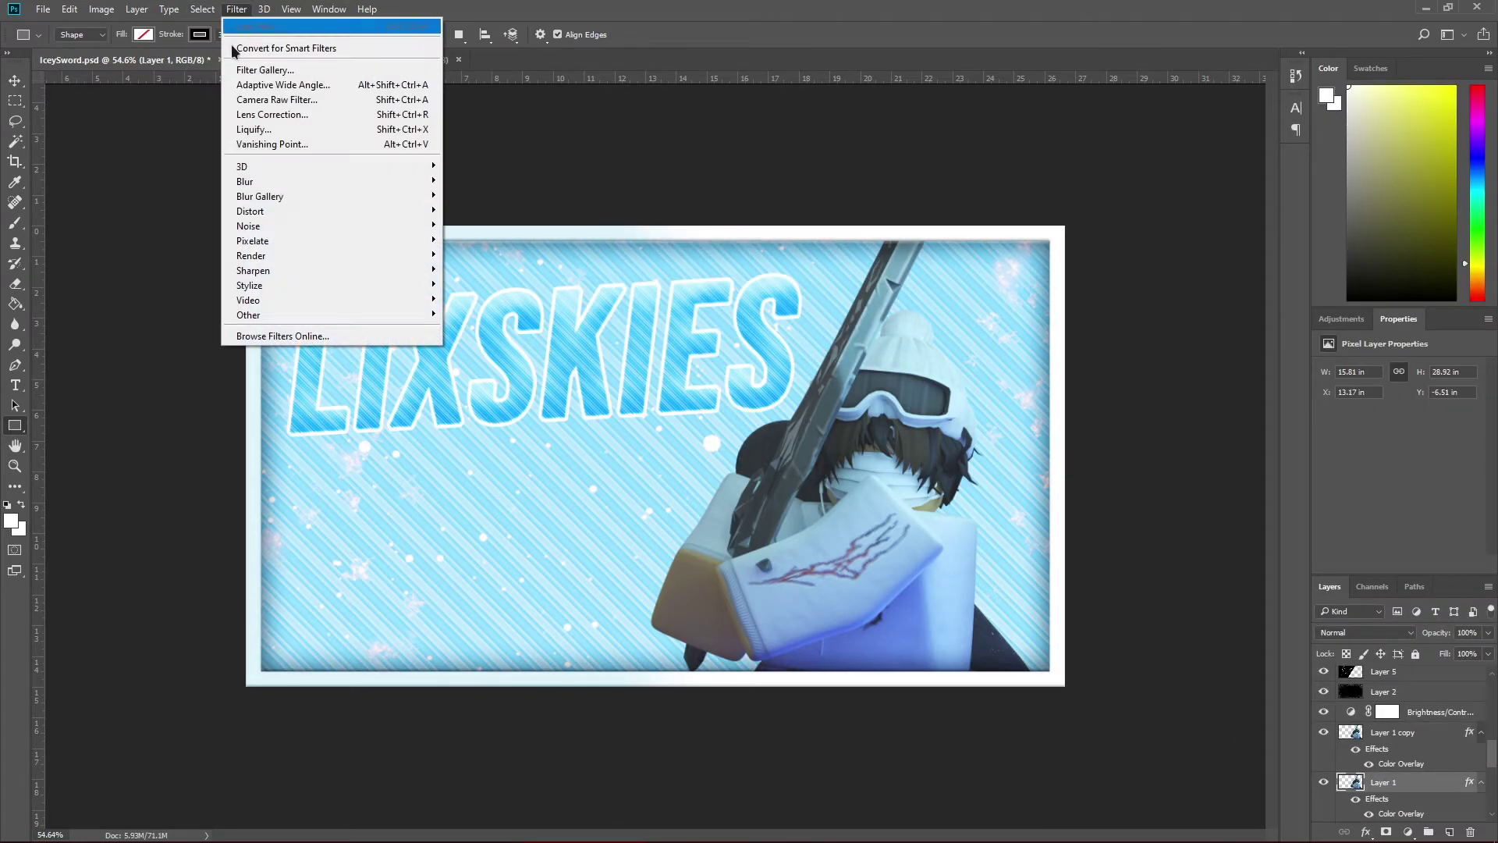
pyautogui.click(484, 270)
pyautogui.moveTo(957, 484); pyautogui.dragTo(1015, 484)
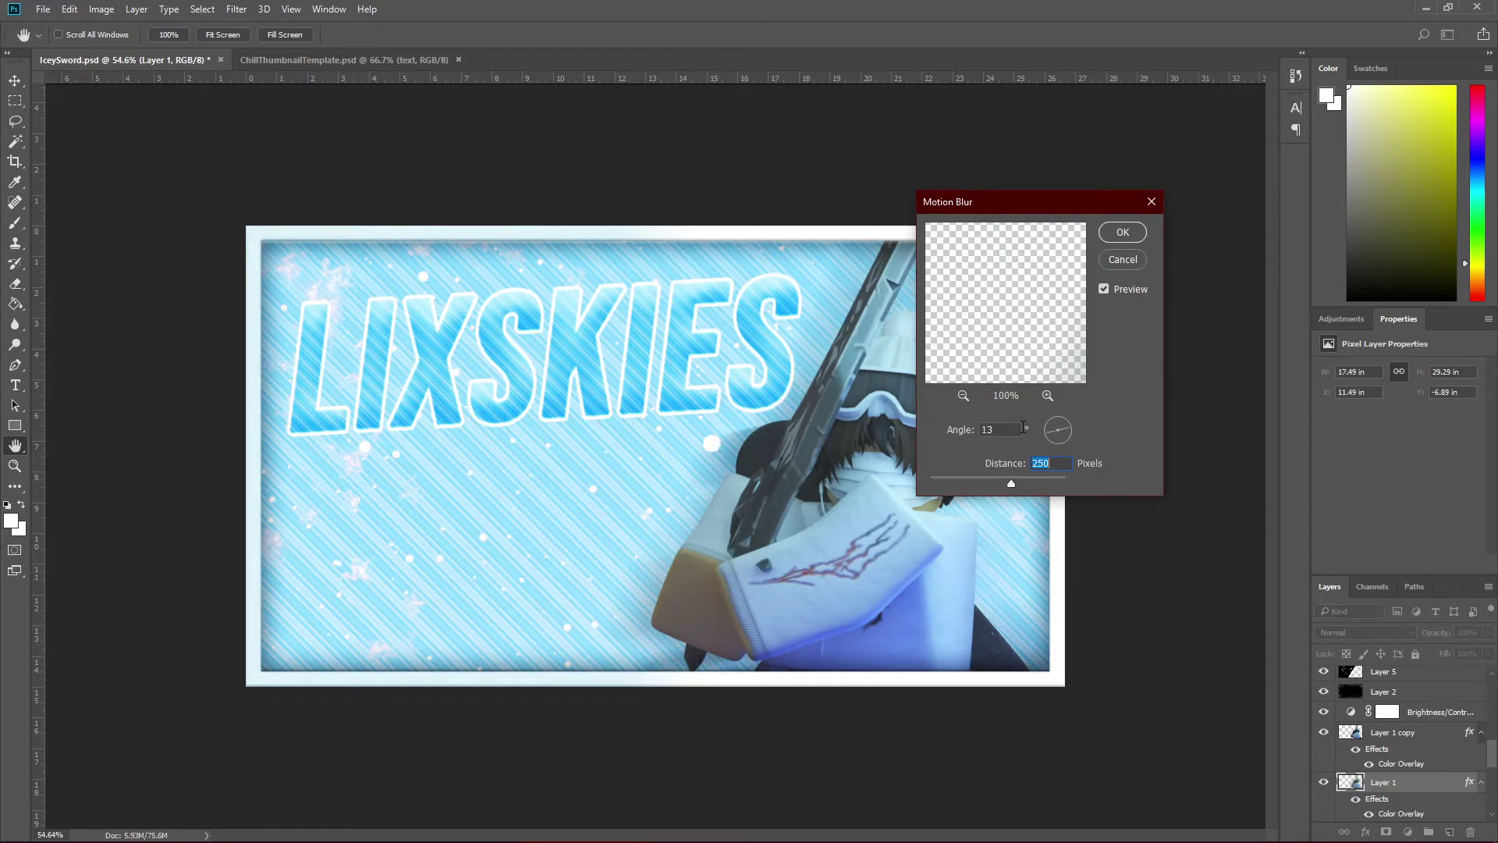
pyautogui.click(1123, 232)
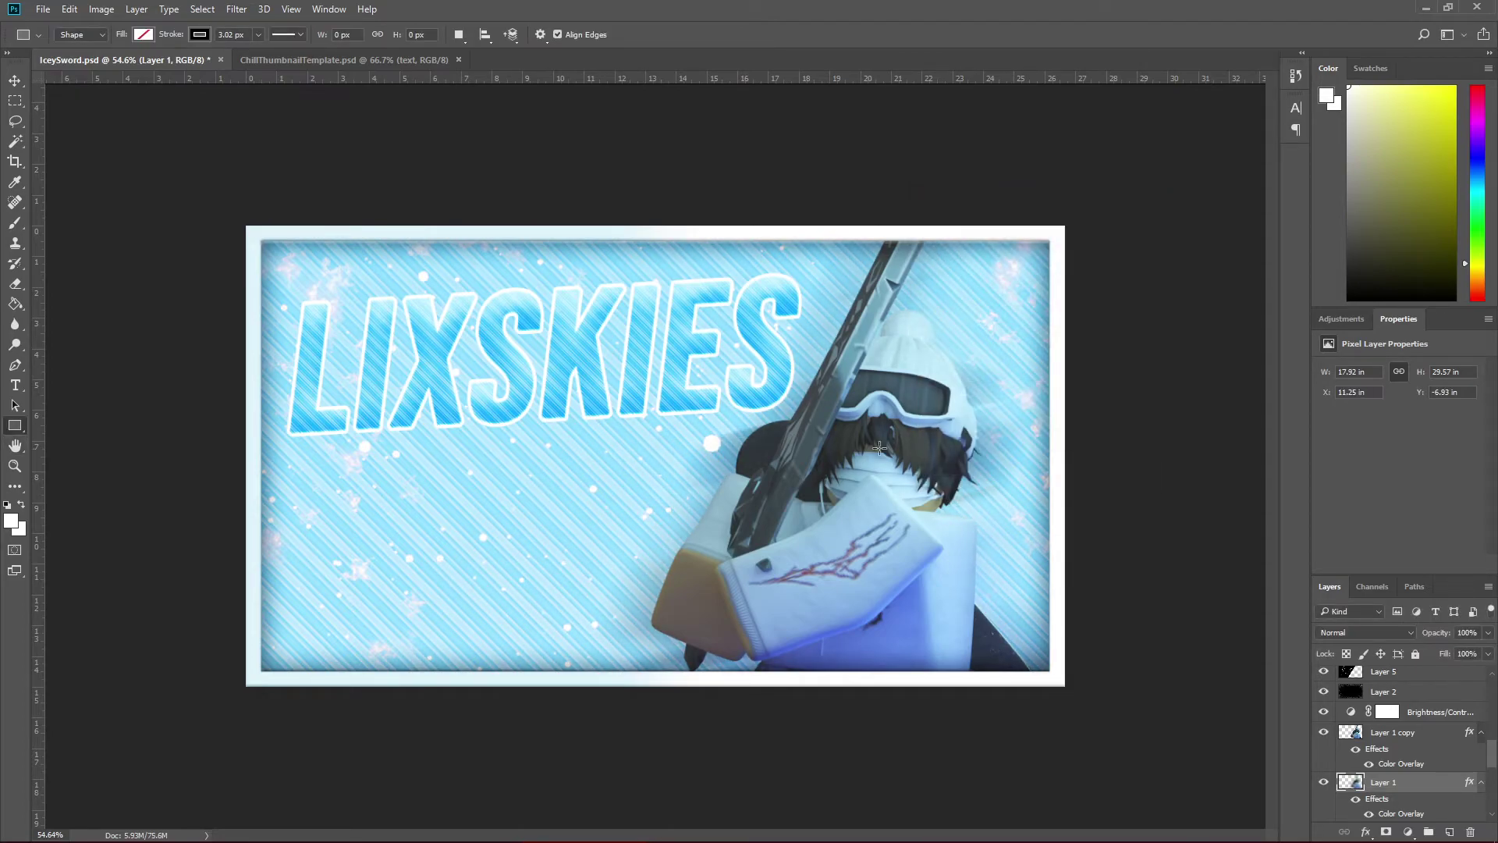
# - Create a motion-blurred duplicate of the lixskies text and place it beneath the original text layer
pyautogui.scroll(-3, 1375, 697)
pyautogui.rightClick(1375, 697)
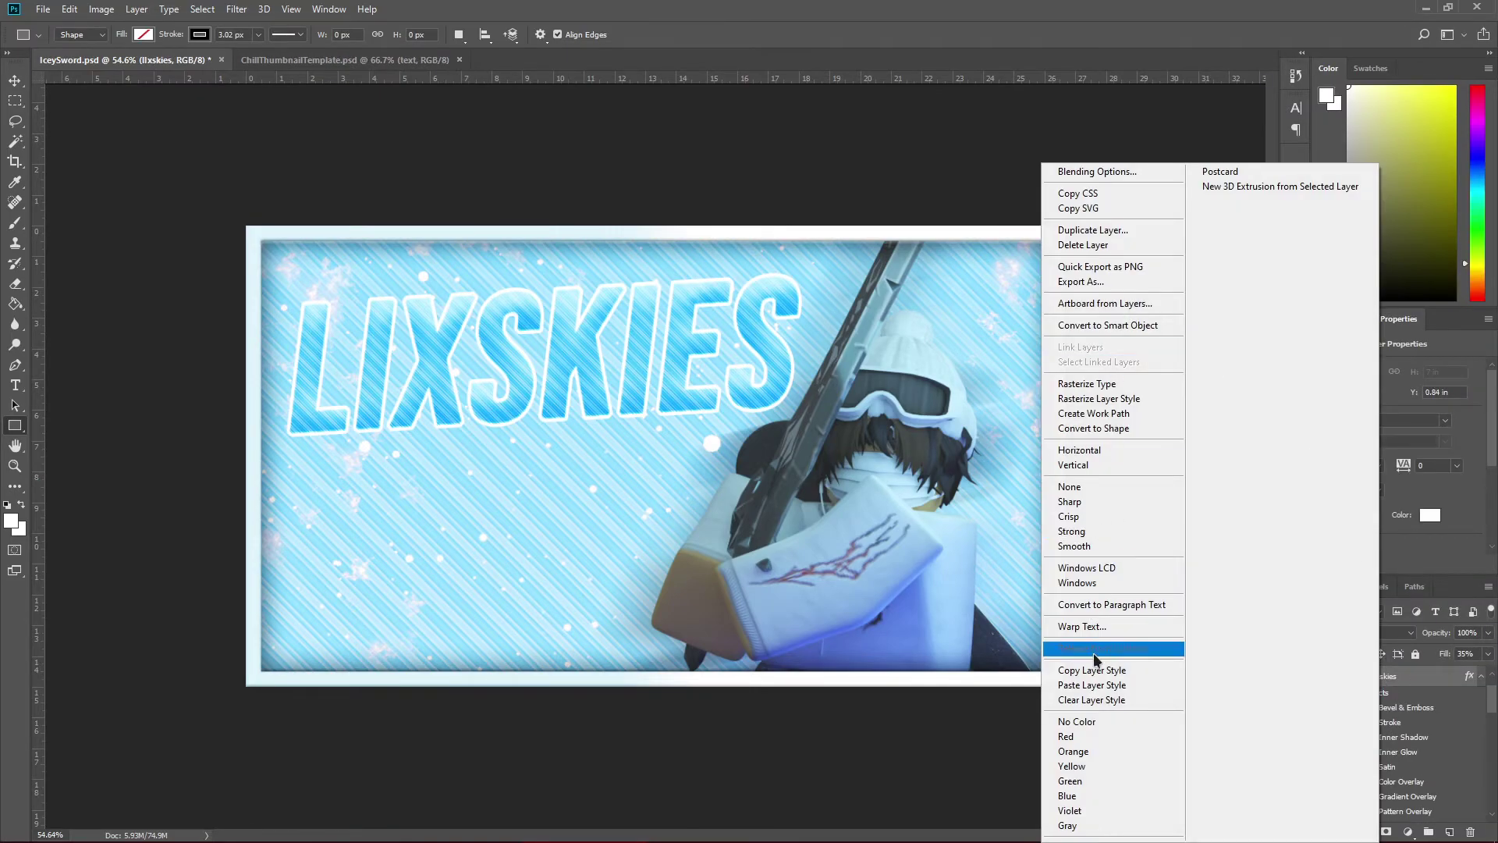
pyautogui.click(1137, 231)
pyautogui.press('Return')
pyautogui.click(236, 8)
pyautogui.click(255, 48)
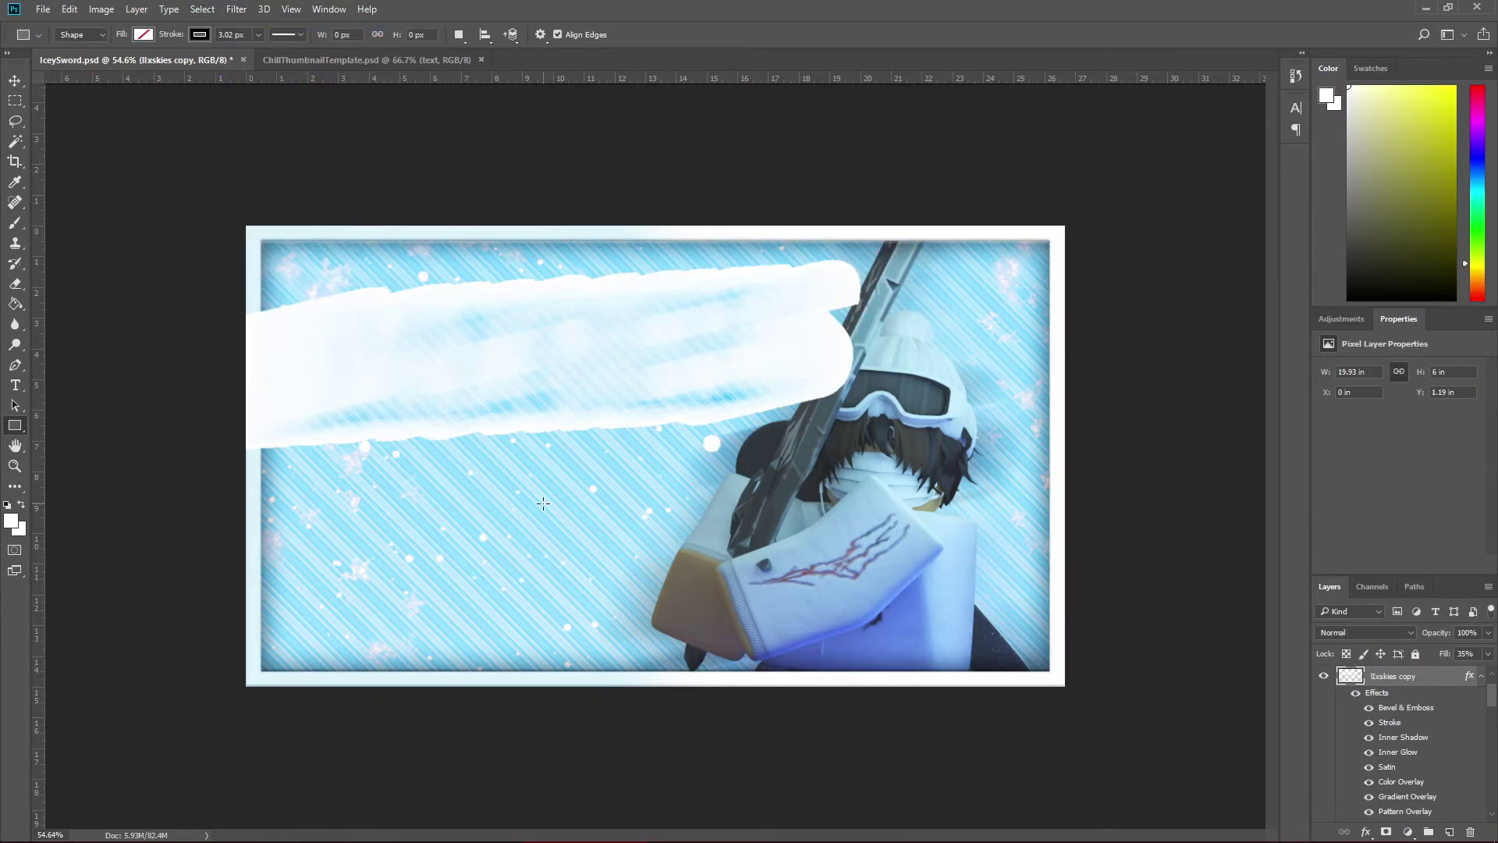
pyautogui.moveTo(1401, 763)
pyautogui.mouseDown()
pyautogui.moveTo(1379, 664)
pyautogui.moveTo(1389, 832)
pyautogui.moveTo(1395, 759)
pyautogui.mouseUp()
pyautogui.scroll(1, 1342, 732)
# - Try to turn off the layer effects on the blurred lixskies copy, including Bevel & Emboss, Stroke, Inner Shadow, Inner Glow, Satin and Color Overlay
pyautogui.rightClick(1400, 675)
pyautogui.click(1253, 124)
pyautogui.click(97, 578)
pyautogui.click(96, 599)
pyautogui.click(97, 618)
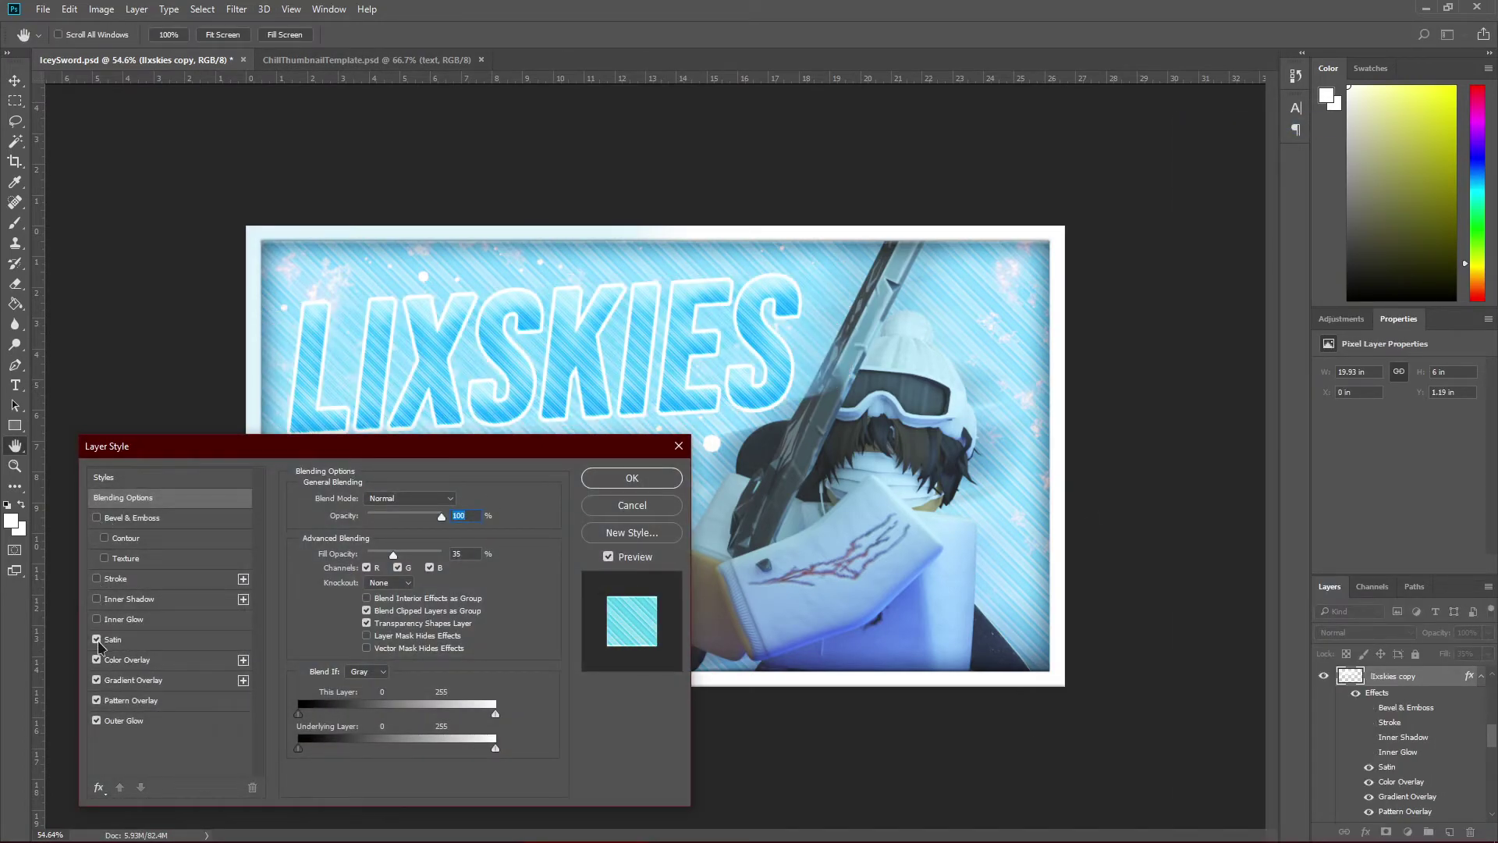
pyautogui.click(96, 639)
pyautogui.click(97, 659)
pyautogui.click(96, 681)
pyautogui.click(97, 720)
pyautogui.click(97, 680)
pyautogui.click(97, 699)
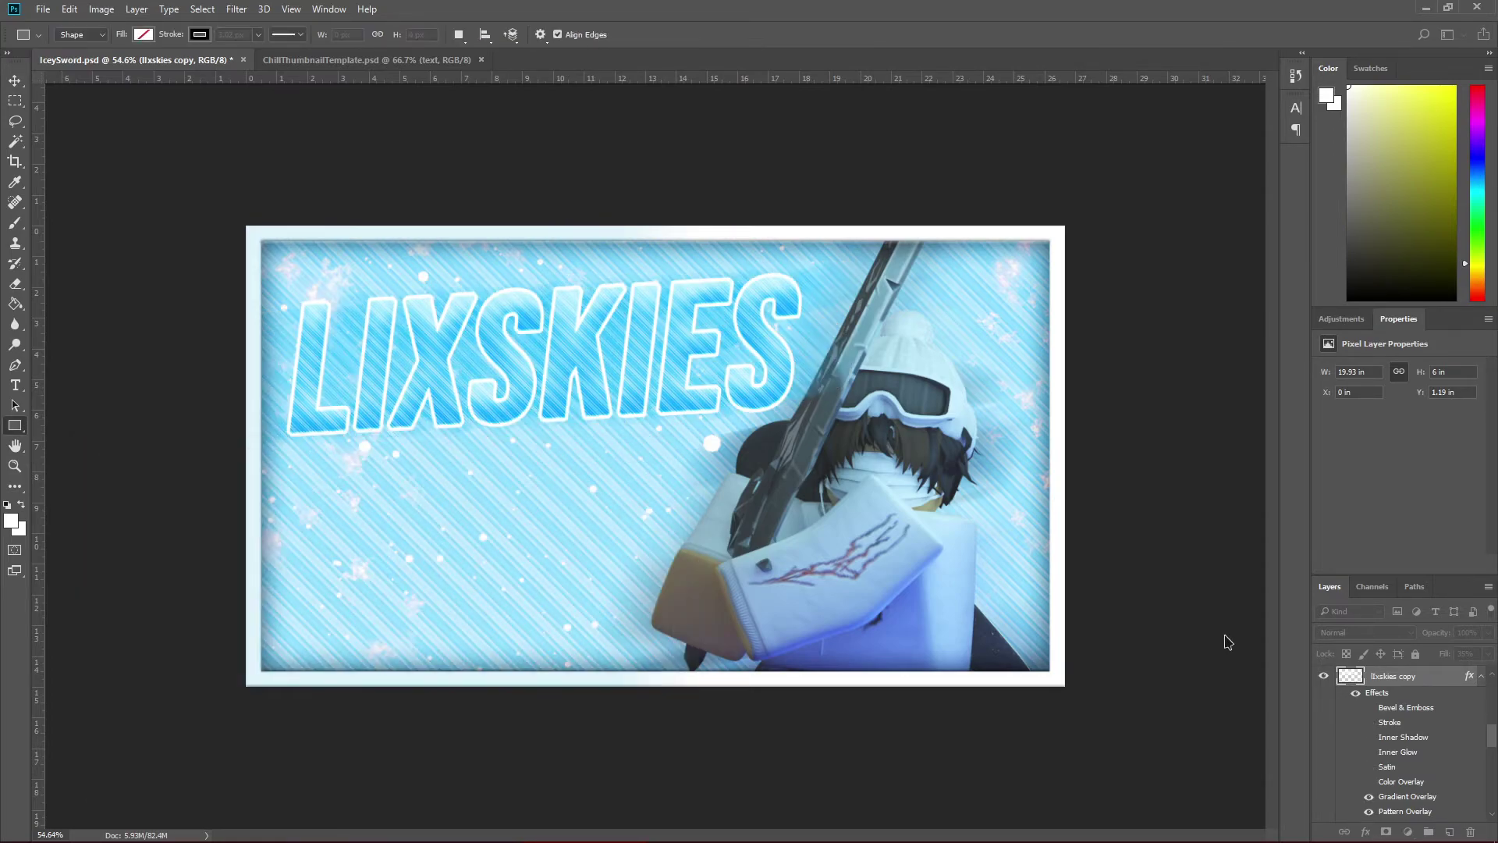
# - Turn off only the Stroke effect in the layer style of the blurred lixskies copy
pyautogui.rightClick(1377, 693)
pyautogui.rightClick(1401, 558)
pyautogui.click(1265, 126)
pyautogui.click(102, 586)
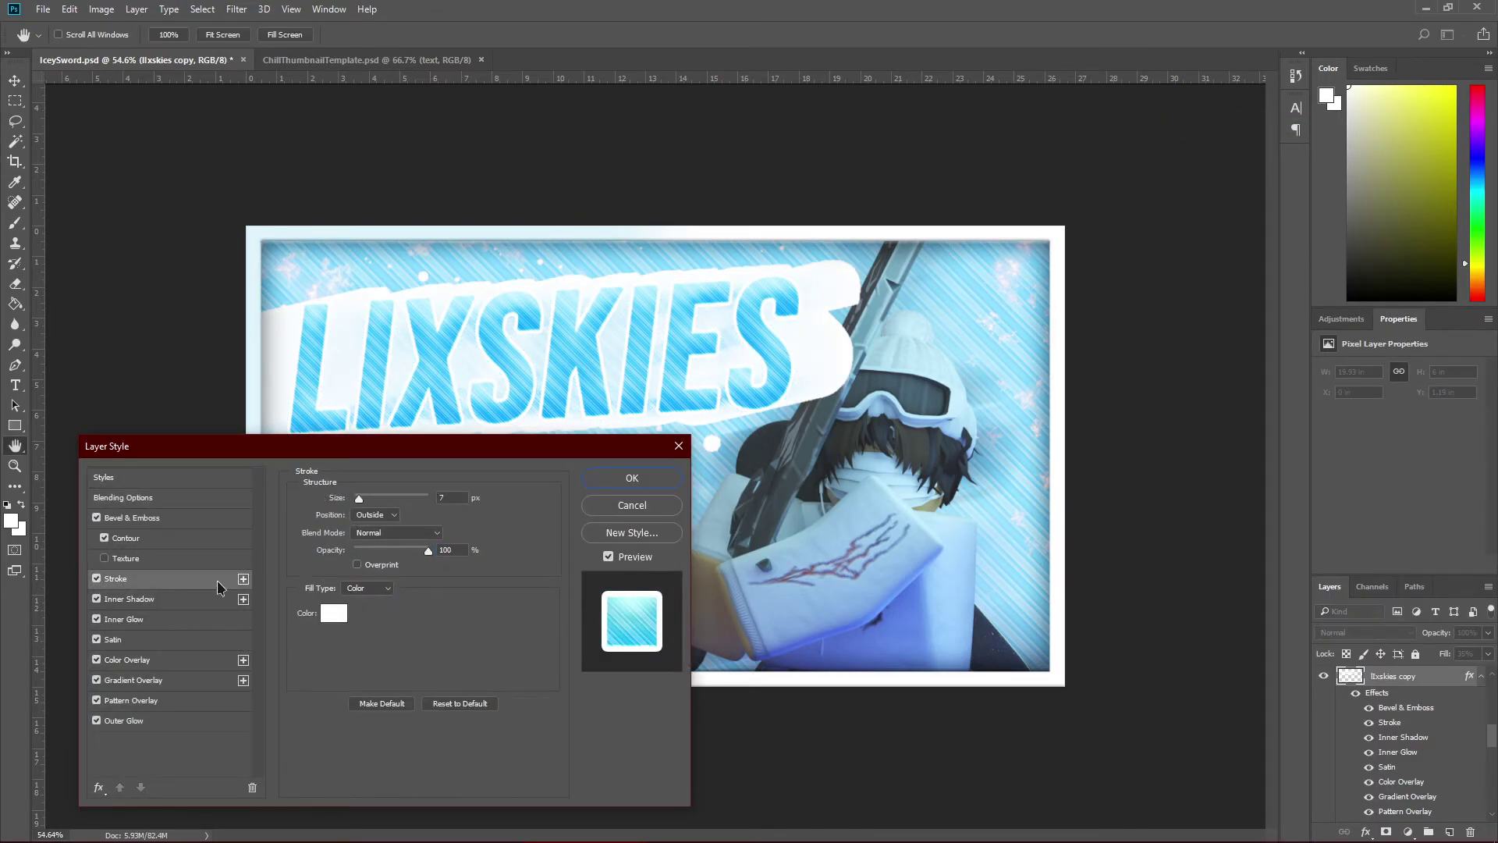
pyautogui.click(97, 578)
pyautogui.click(632, 478)
pyautogui.moveTo(1404, 678); pyautogui.dragTo(1406, 752)
pyautogui.scroll(3, 1411, 726)
# - Duplicate the original lixskies text layer and move the duplicate down below the title
pyautogui.moveTo(1311, 550); pyautogui.dragTo(1235, 559)
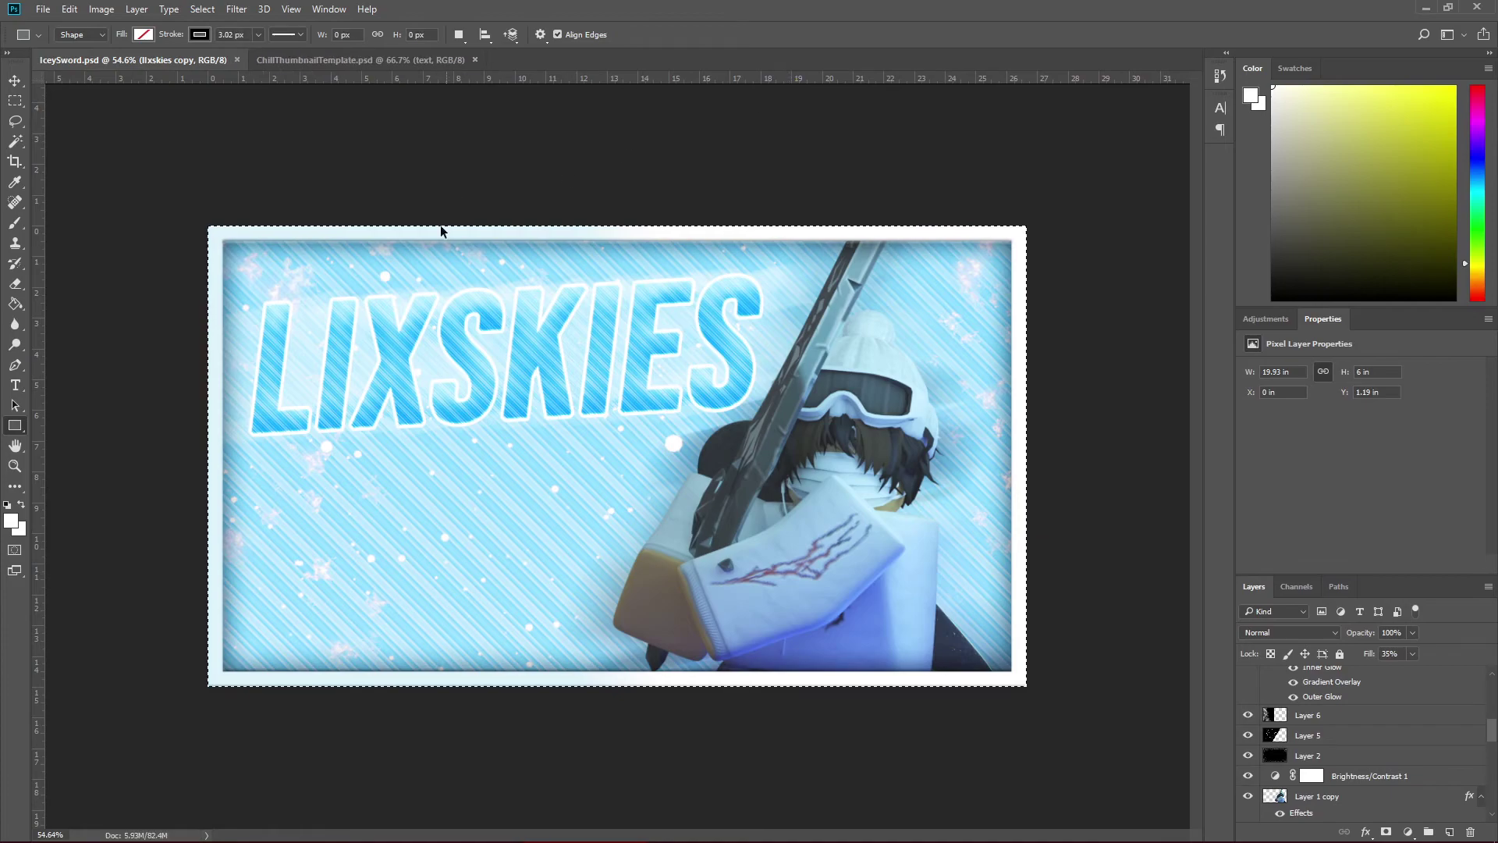
pyautogui.keyDown('alt'); pyautogui.scroll(3, 471, 418); pyautogui.keyUp('alt')
pyautogui.keyDown('alt'); pyautogui.scroll(-1, 471, 418); pyautogui.keyUp('alt')
pyautogui.scroll(4, 1325, 722)
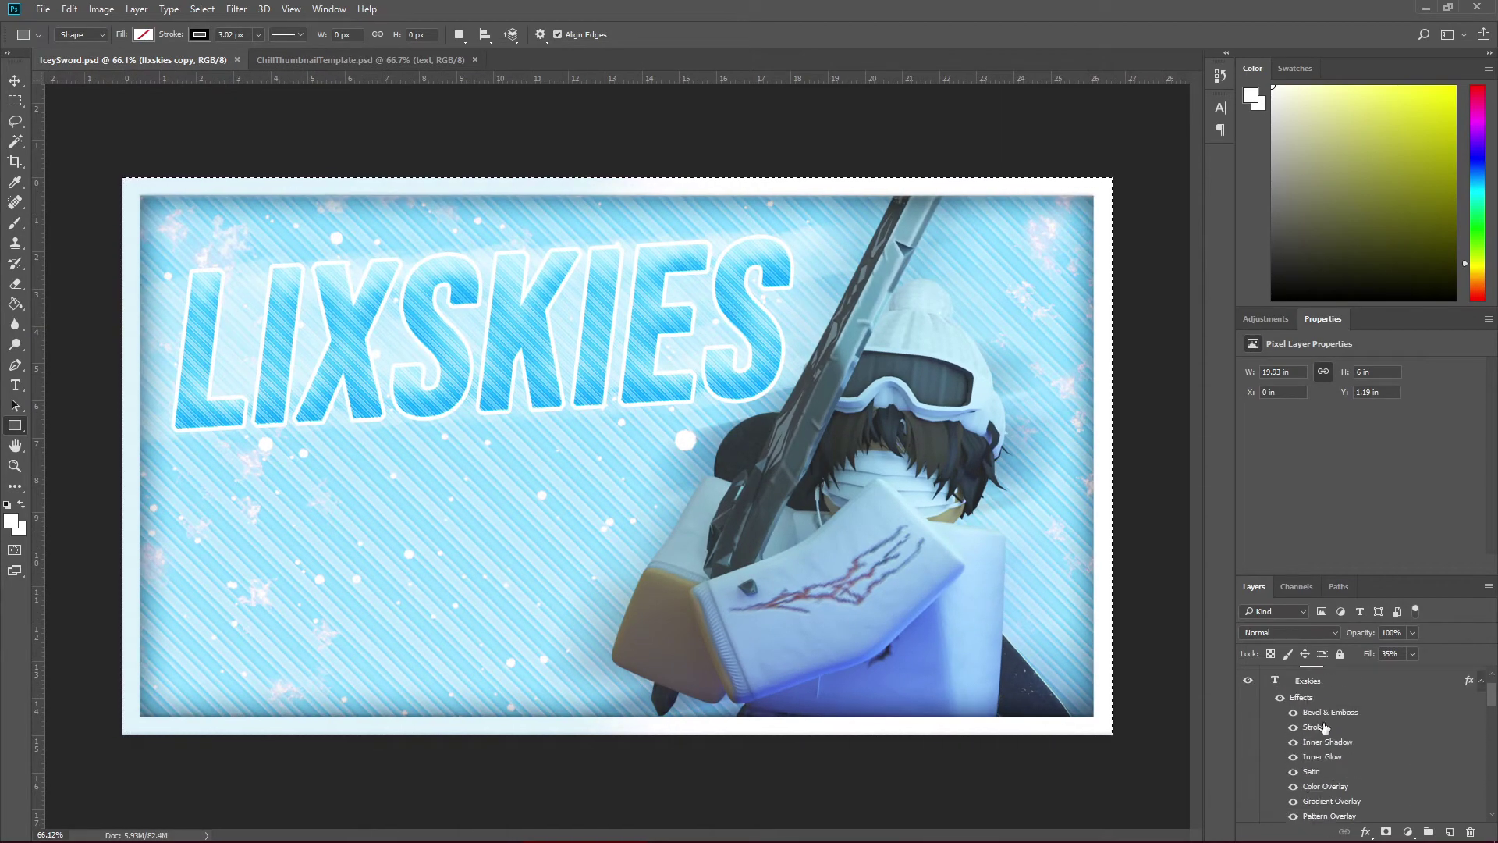
pyautogui.click(1326, 676)
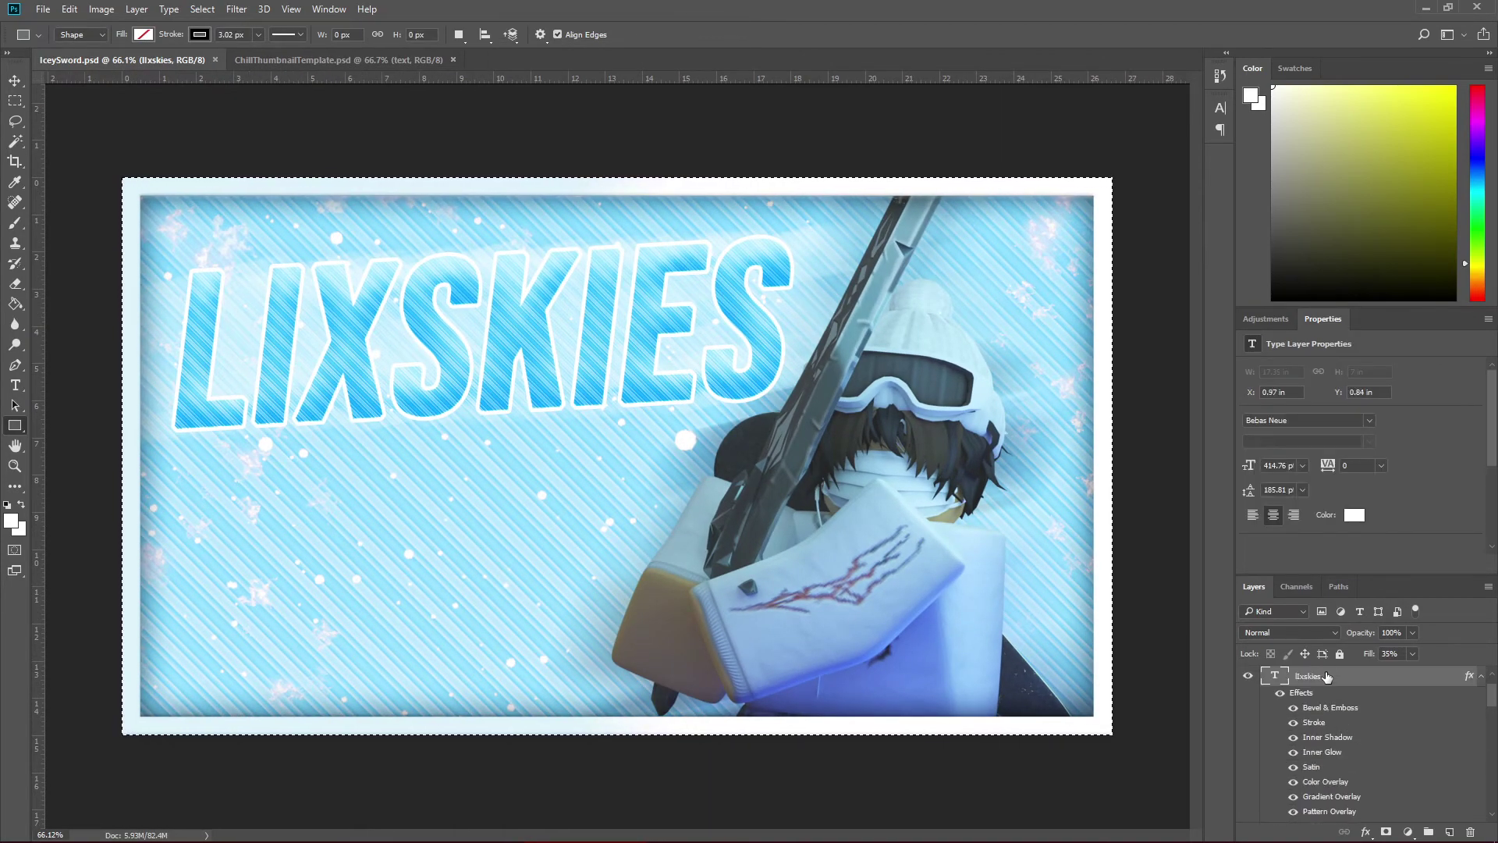
pyautogui.rightClick(1326, 676)
pyautogui.click(1061, 233)
pyautogui.press('Return')
pyautogui.press('v')
pyautogui.moveTo(268, 512); pyautogui.dragTo(259, 729)
# - Replace the duplicated text with "SCRIPTING AND MORE" and set its font size to 72 pt
pyautogui.click(16, 386)
pyautogui.click(659, 540)
pyautogui.hotkey('ctrl', 'a')
pyautogui.write('D')
pyautogui.press('BackSpace')
pyautogui.write('SCRIPT')
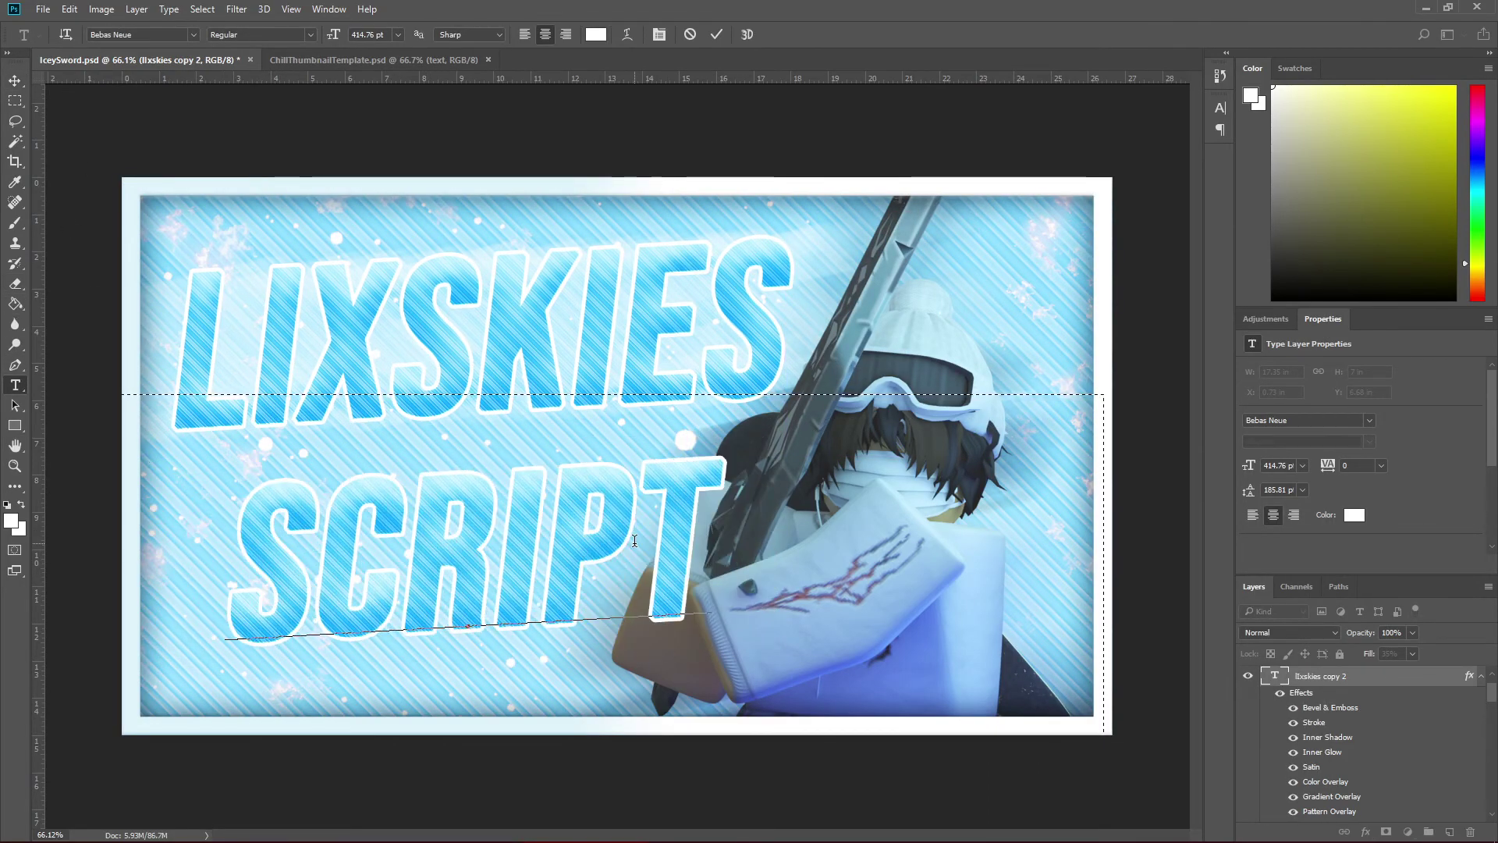
pyautogui.write('ING')
pyautogui.hotkey('ctrl', 'a')
pyautogui.click(398, 35)
pyautogui.click(390, 321)
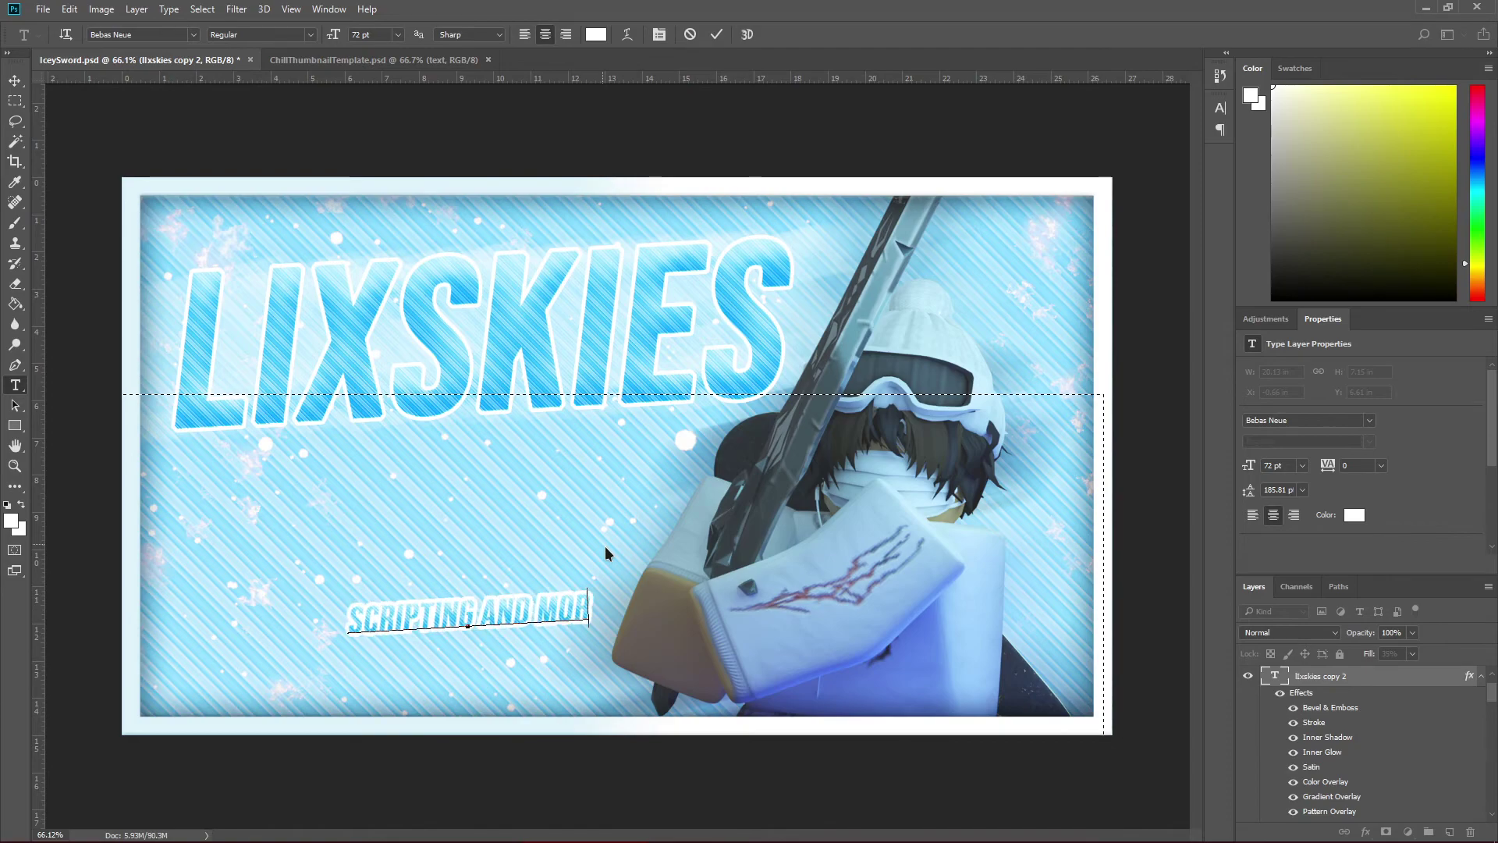
# - Scale the SCRIPTING AND MORE text up to about 162 pt and position it directly under the LIXSKIES title
pyautogui.keyDown('ctrl'); pyautogui.moveTo(338, 602); pyautogui.dragTo(146, 547); pyautogui.keyUp('ctrl')
pyautogui.keyDown('ctrl'); pyautogui.moveTo(596, 522); pyautogui.dragTo(639, 520); pyautogui.keyUp('ctrl')
pyautogui.moveTo(539, 587); pyautogui.dragTo(566, 492)
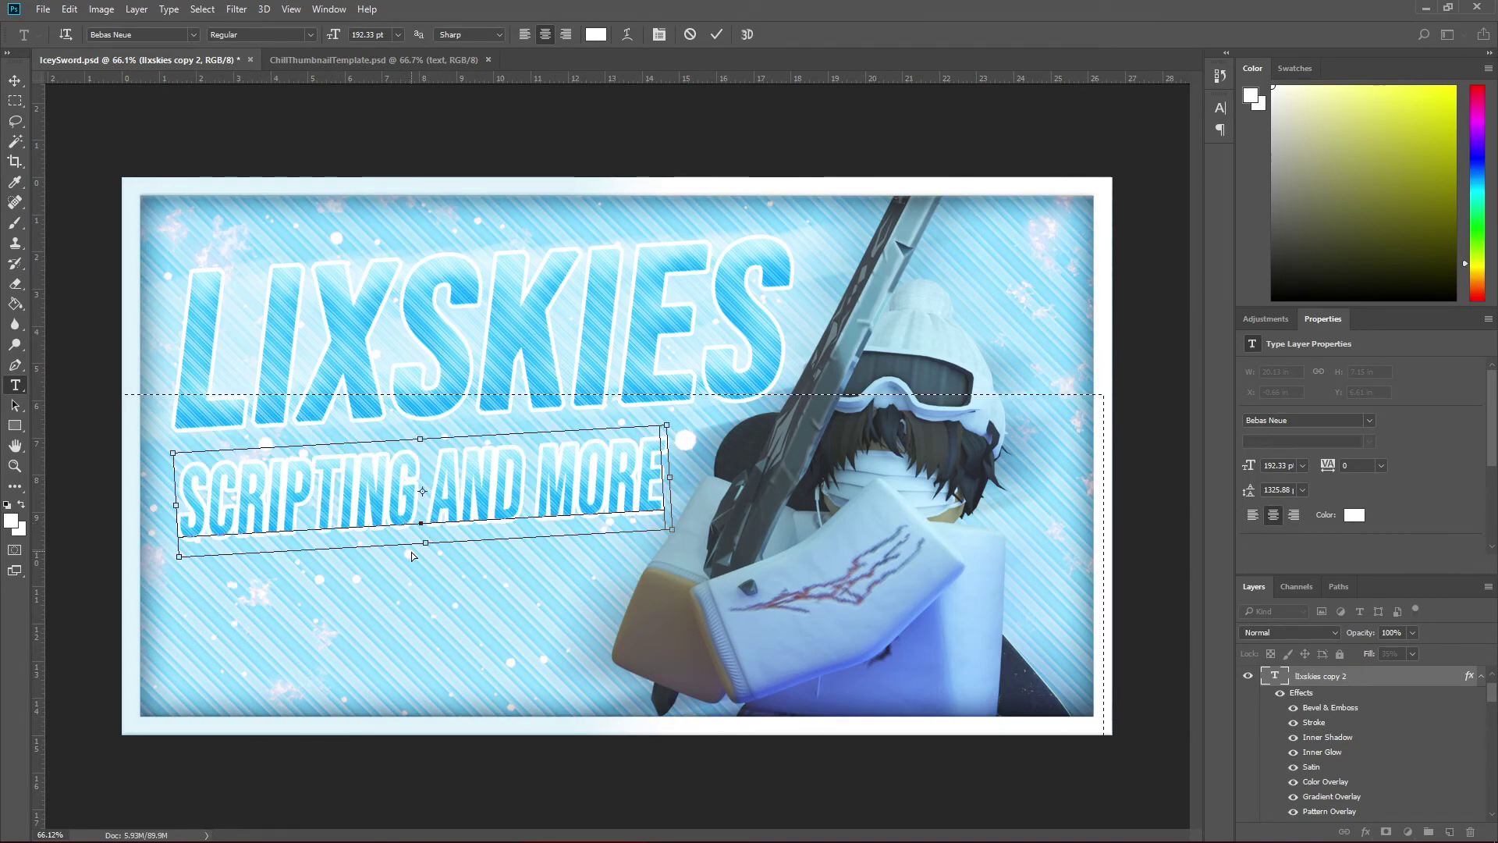
pyautogui.keyDown('ctrl'); pyautogui.moveTo(672, 530); pyautogui.dragTo(684, 512); pyautogui.keyUp('ctrl')
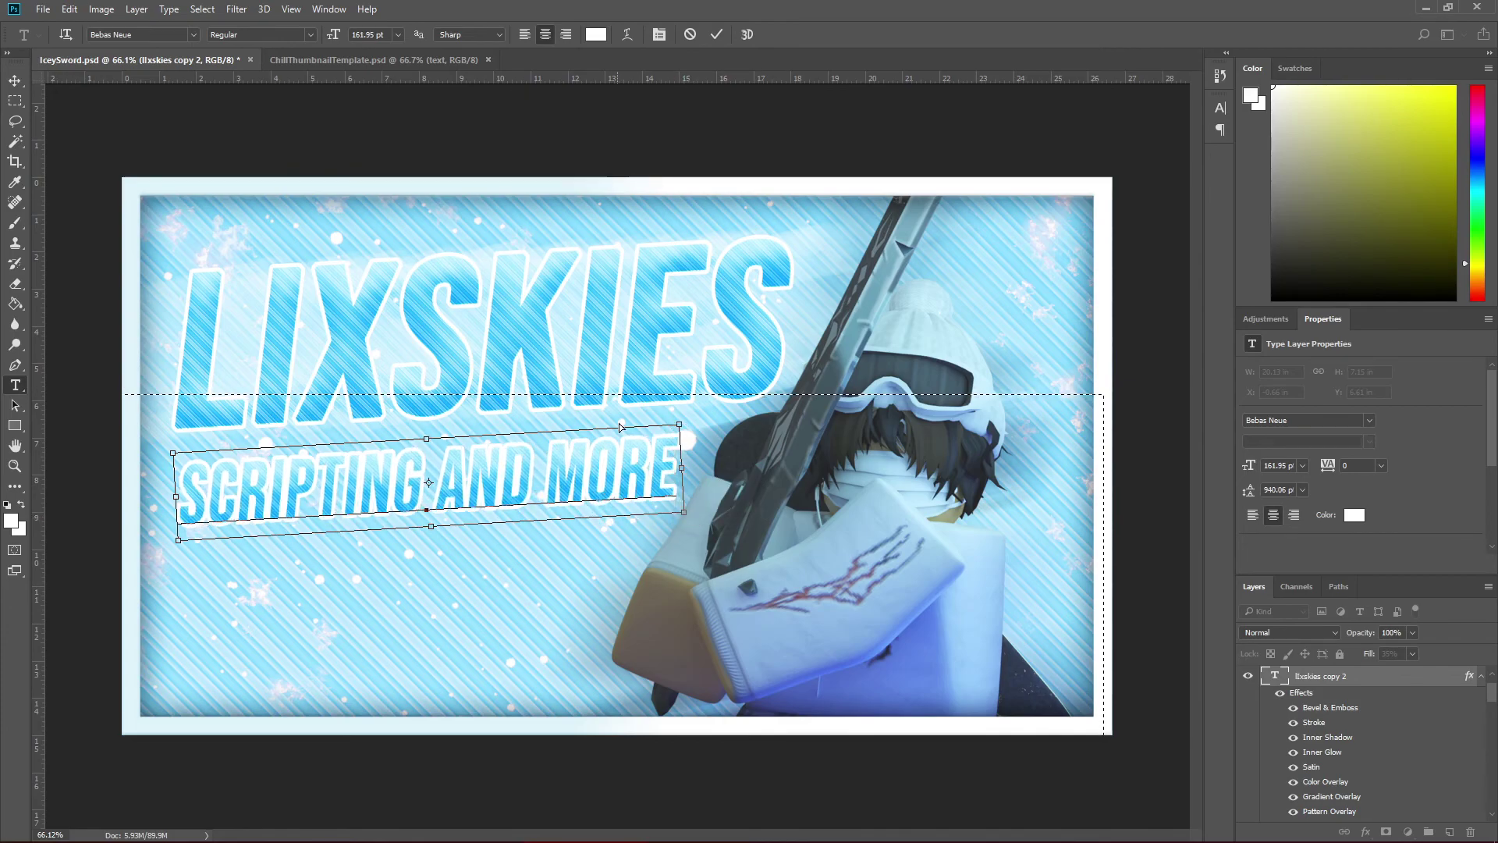
pyautogui.moveTo(378, 493); pyautogui.dragTo(369, 490)
pyautogui.click(714, 35)
# - Clear the canvas selection and save the IceySword.psd document
pyautogui.click(15, 99)
pyautogui.click(234, 490)
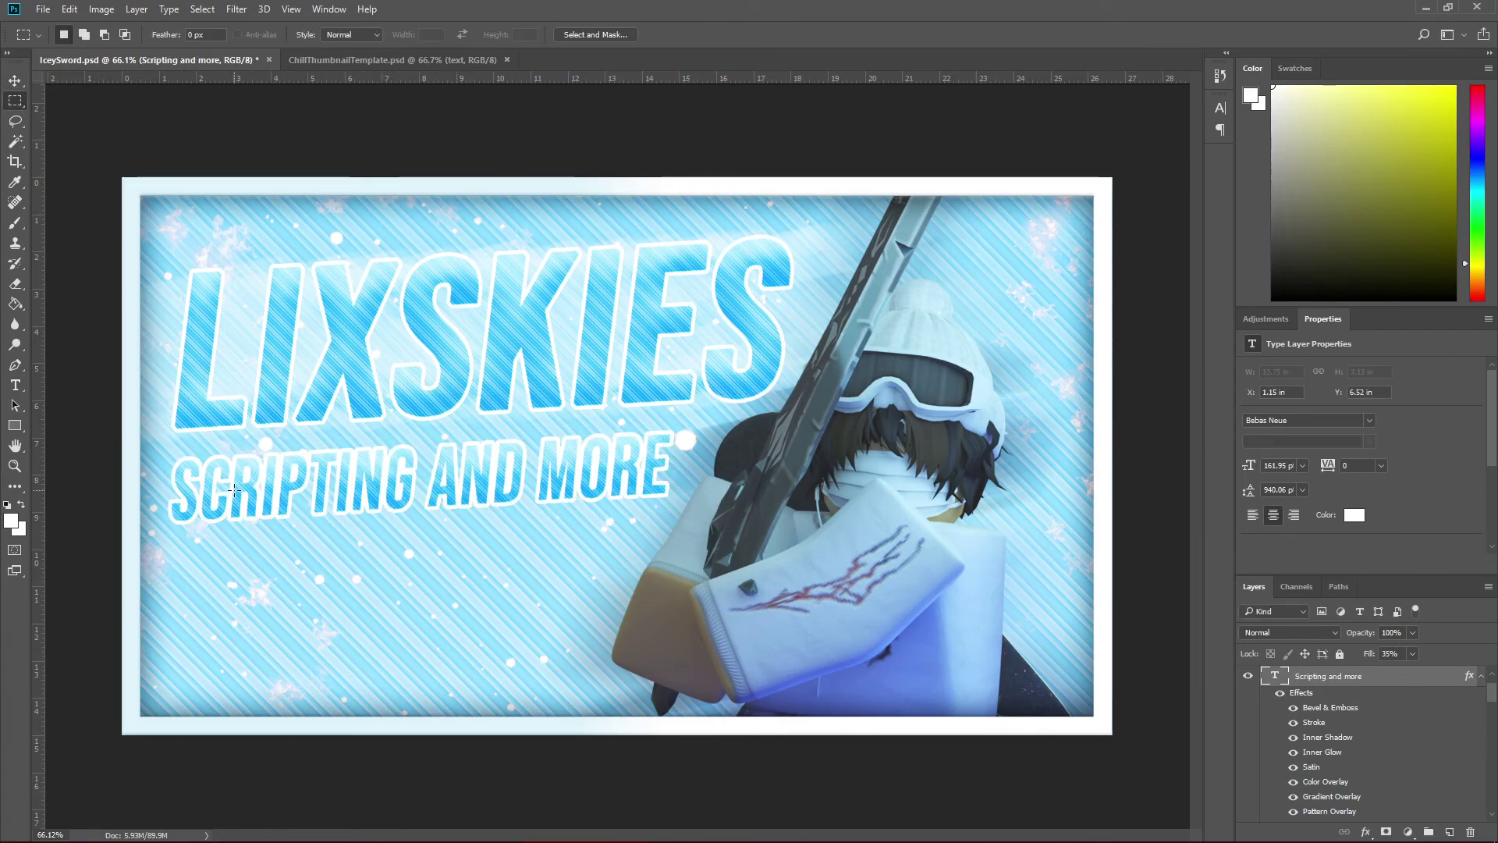
pyautogui.click(43, 9)
pyautogui.click(63, 171)
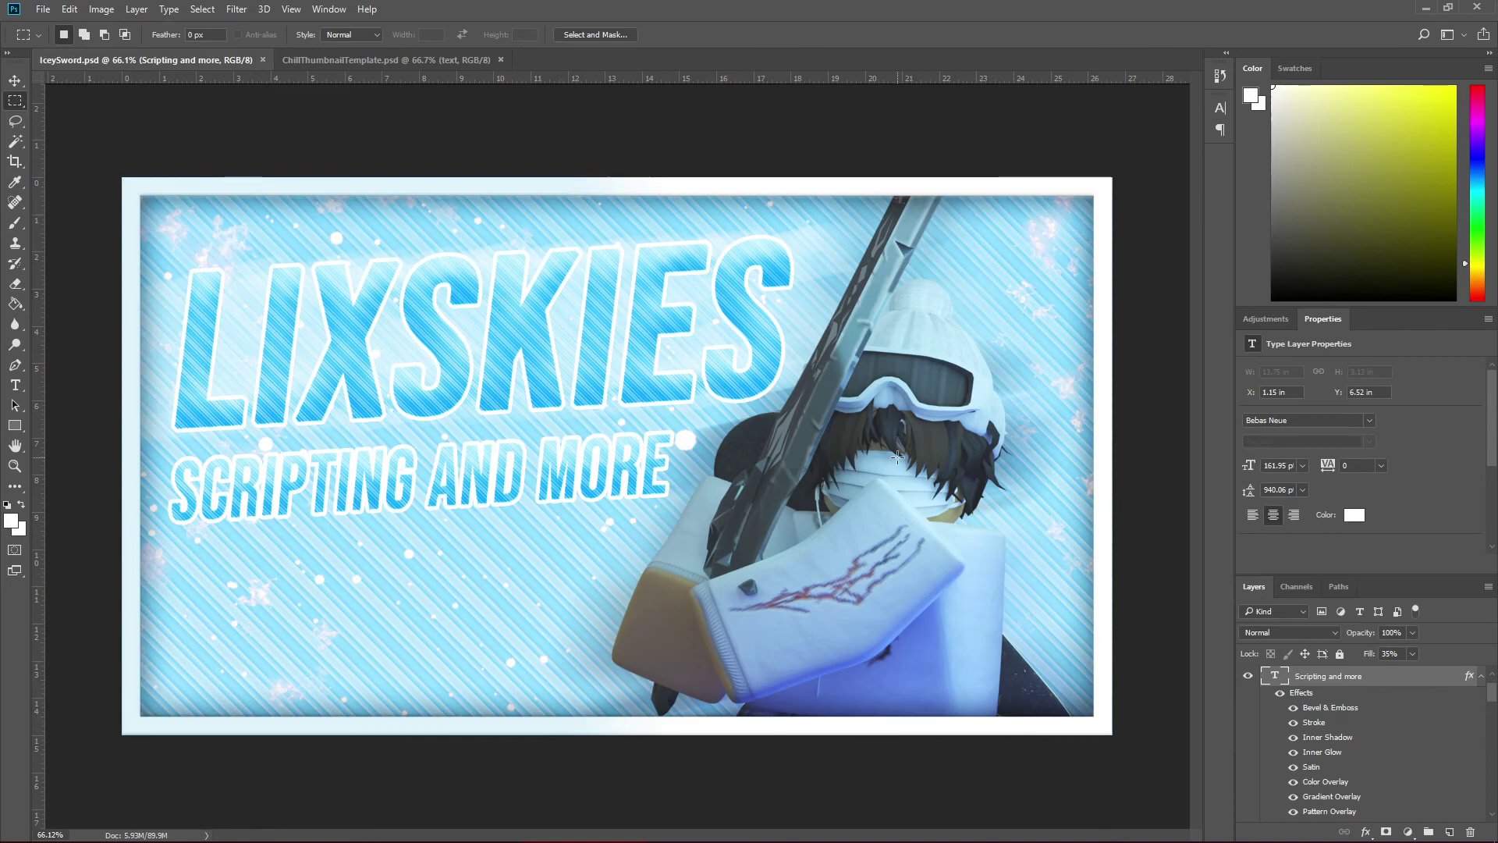
# - Save a separate copy of the finished artwork with Save As
pyautogui.click(43, 9)
pyautogui.click(73, 195)
pyautogui.scroll(-5, 312, 249)
pyautogui.doubleClick(370, 286)
pyautogui.press('Return')
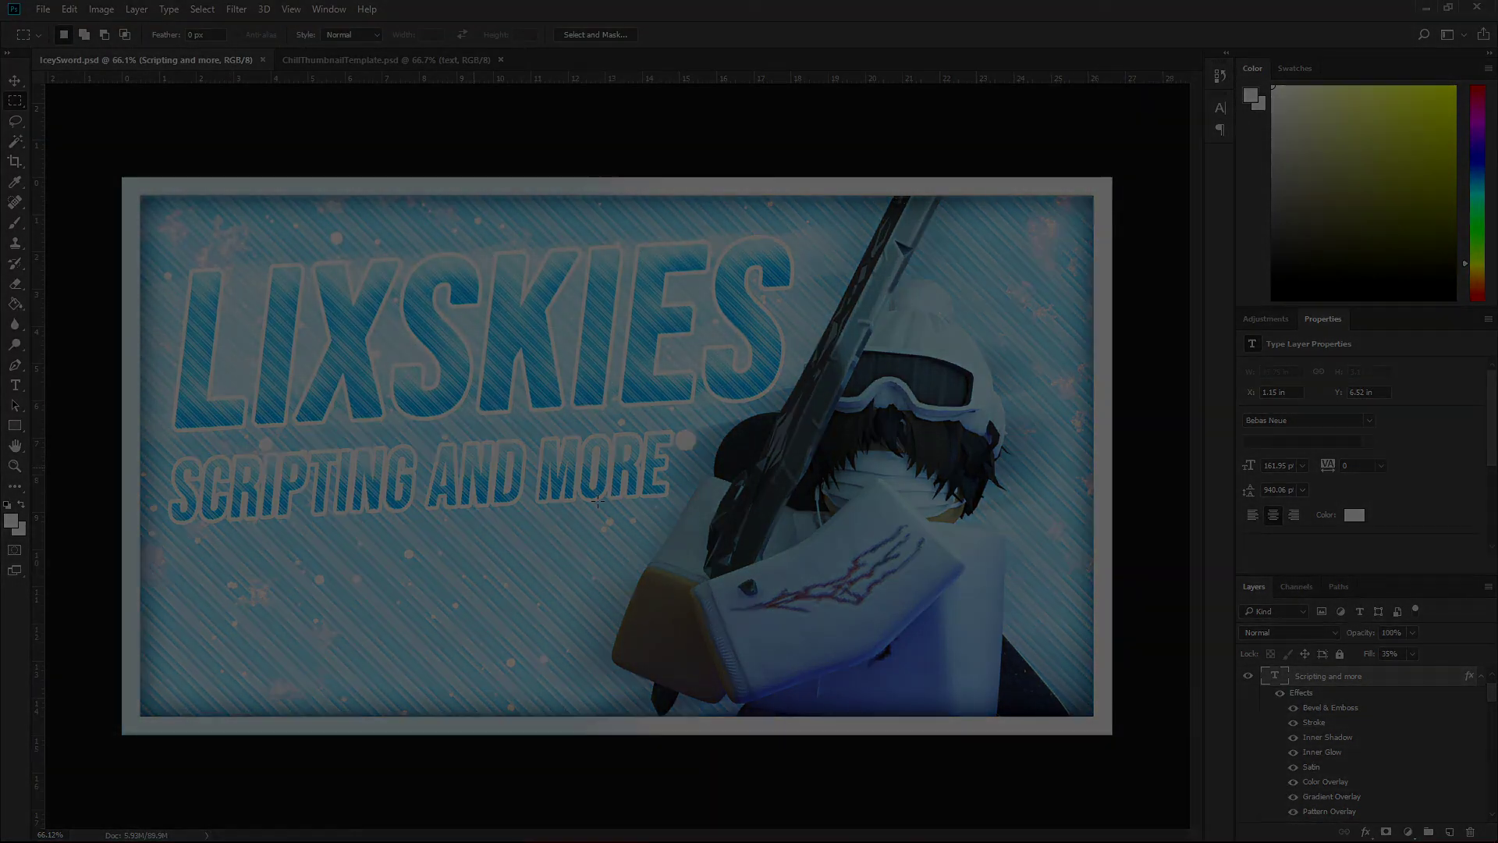